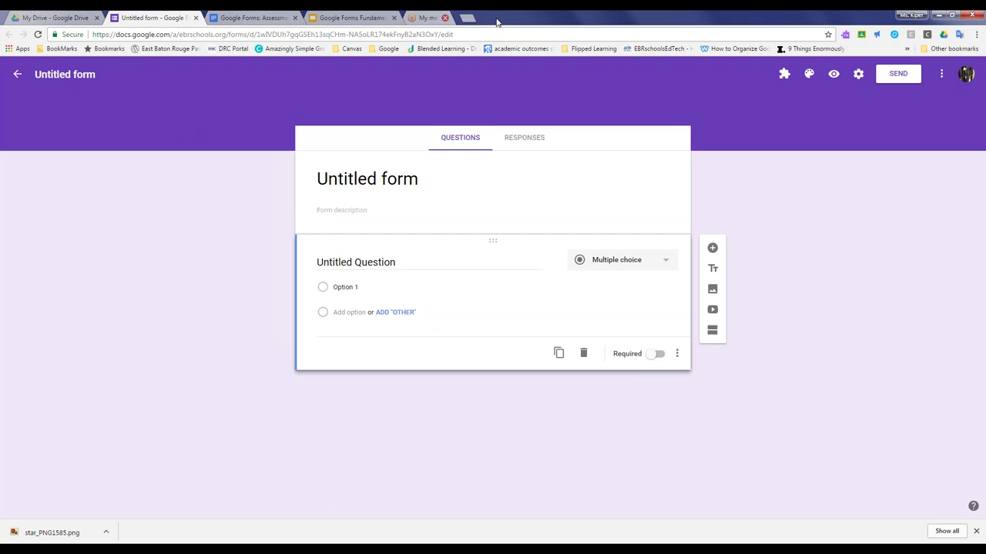
- Close the GoToMeeting tab and go to forms.google.com in a new tab
{"action": "left_click", "coordinate": [412, 17]}
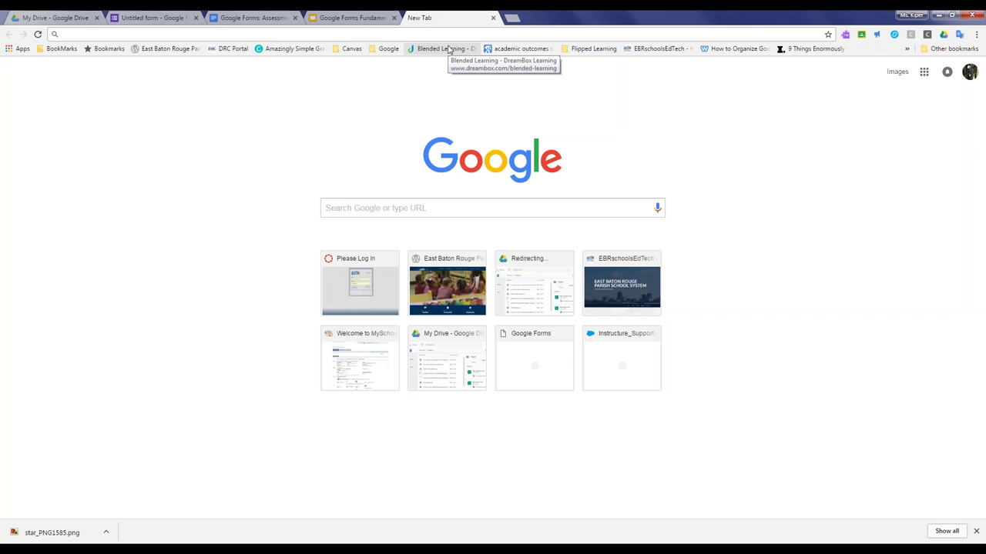
{"action": "type", "text": "forms.google.com"}
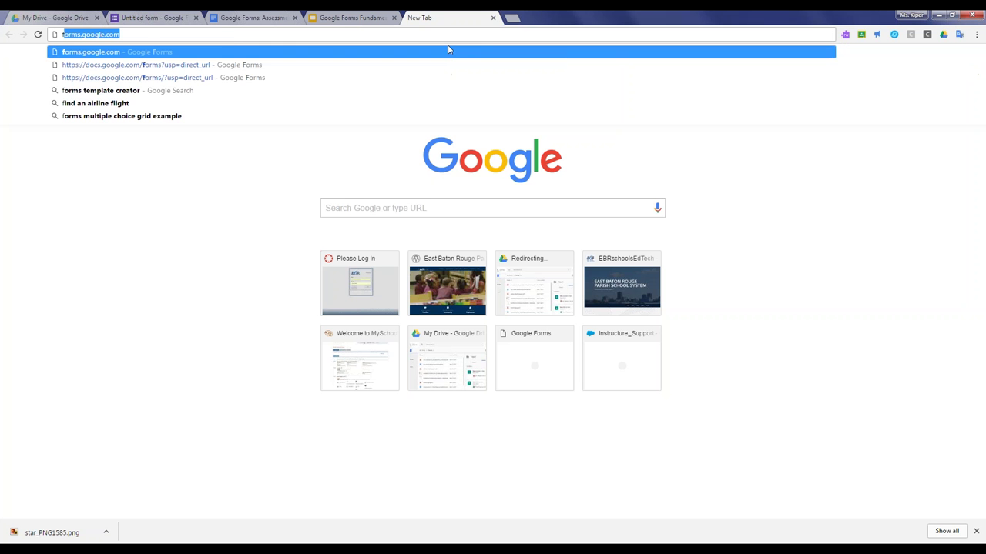
{"action": "key", "text": "Return"}
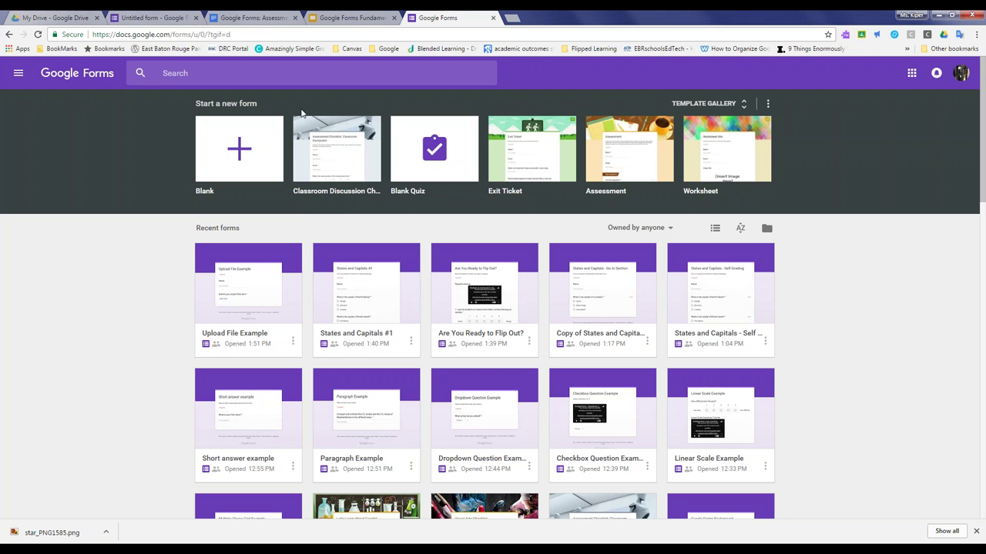
- Create a Blank Quiz, look at its title and first question, then go back to the Forms home page
{"action": "left_click", "coordinate": [436, 155]}
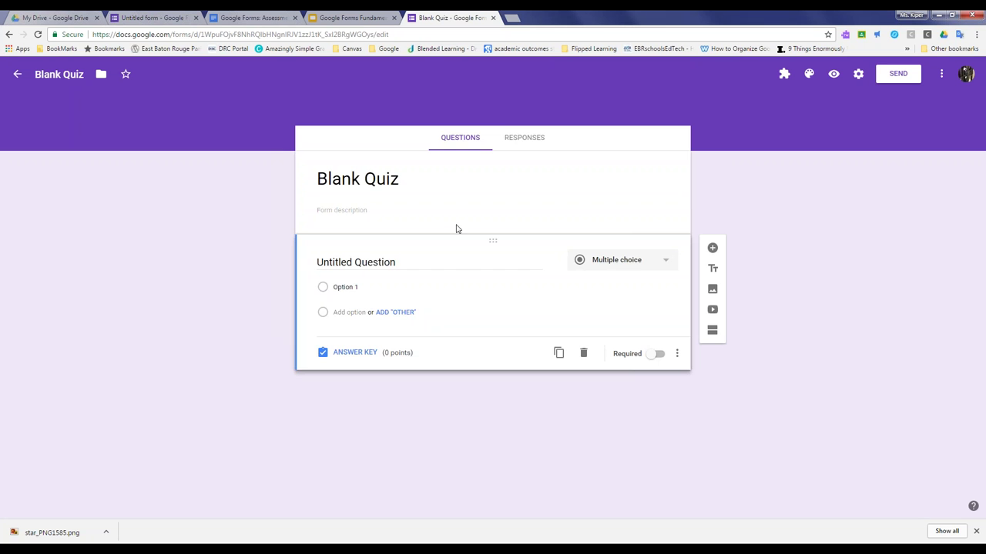
{"action": "left_click", "coordinate": [337, 179]}
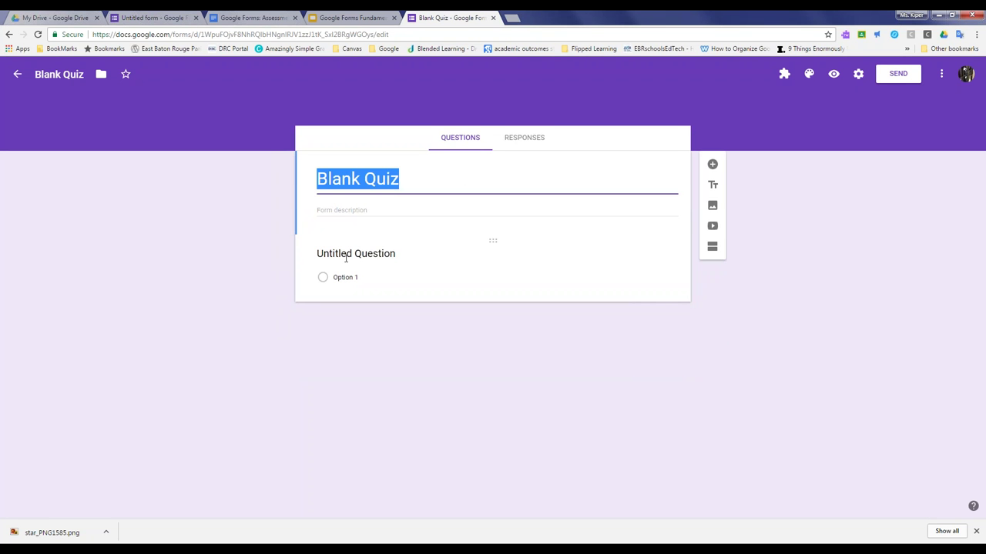
{"action": "left_click", "coordinate": [408, 263]}
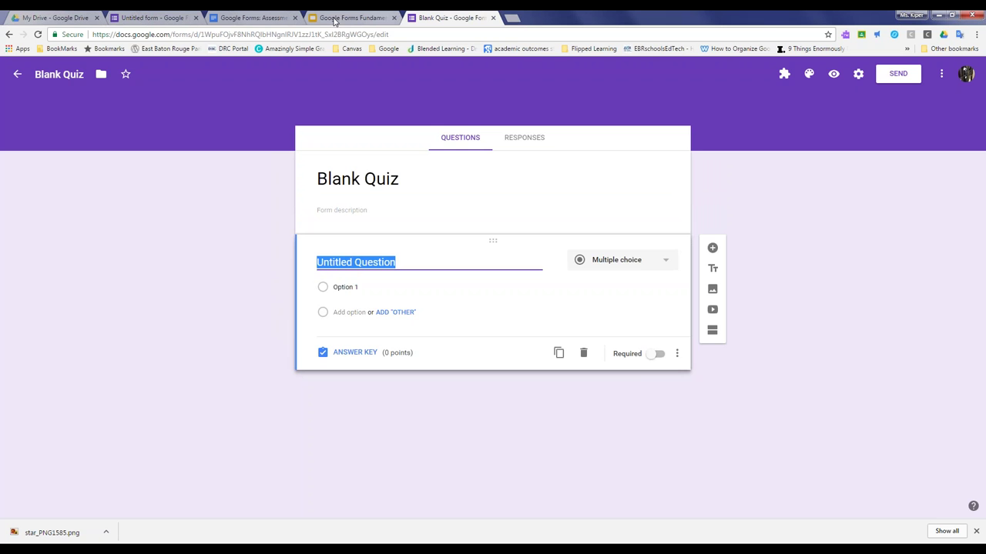
{"action": "left_click", "coordinate": [9, 34]}
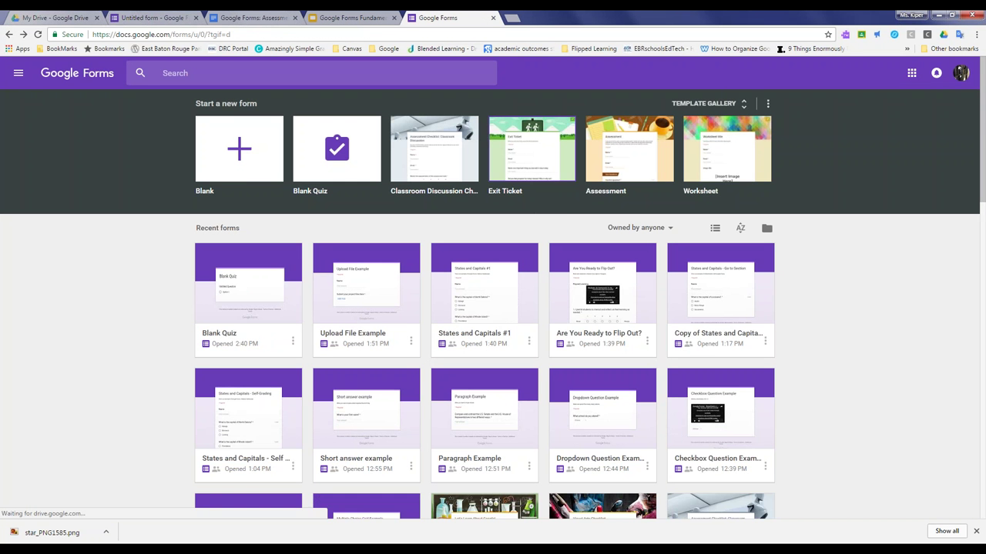
- Create an Exit Ticket form, scroll through its Name, Email and reflection questions, then go back
{"action": "left_click", "coordinate": [497, 293]}
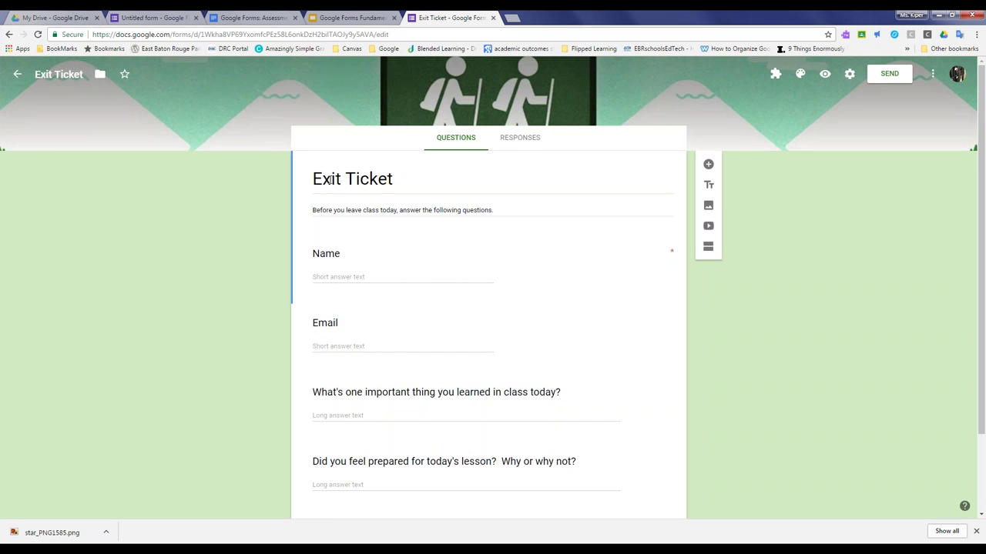
{"action": "scroll", "coordinate": [320, 189], "scroll_direction": "down", "scroll_amount": 1}
{"action": "scroll", "coordinate": [307, 195], "scroll_direction": "down", "scroll_amount": 1}
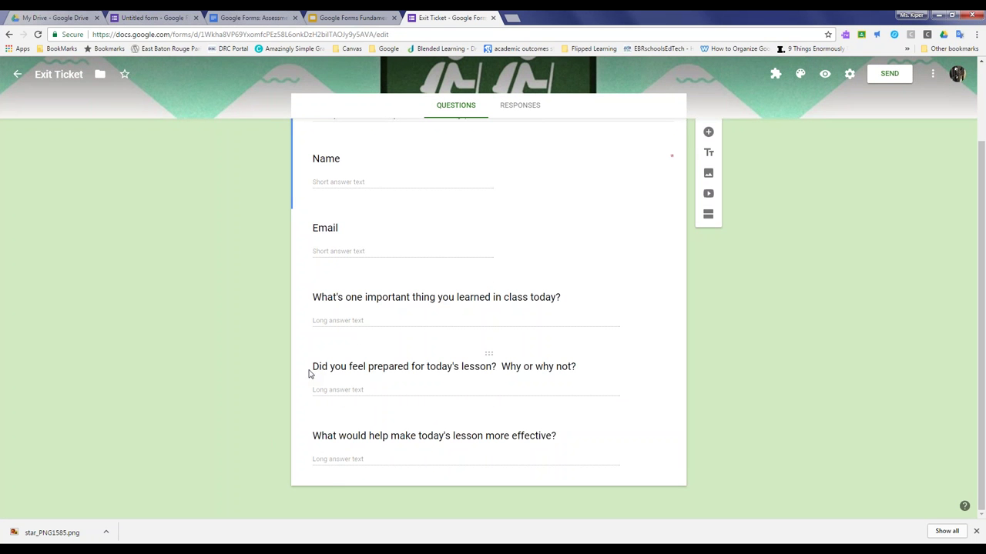
{"action": "scroll", "coordinate": [308, 433], "scroll_direction": "up", "scroll_amount": 3}
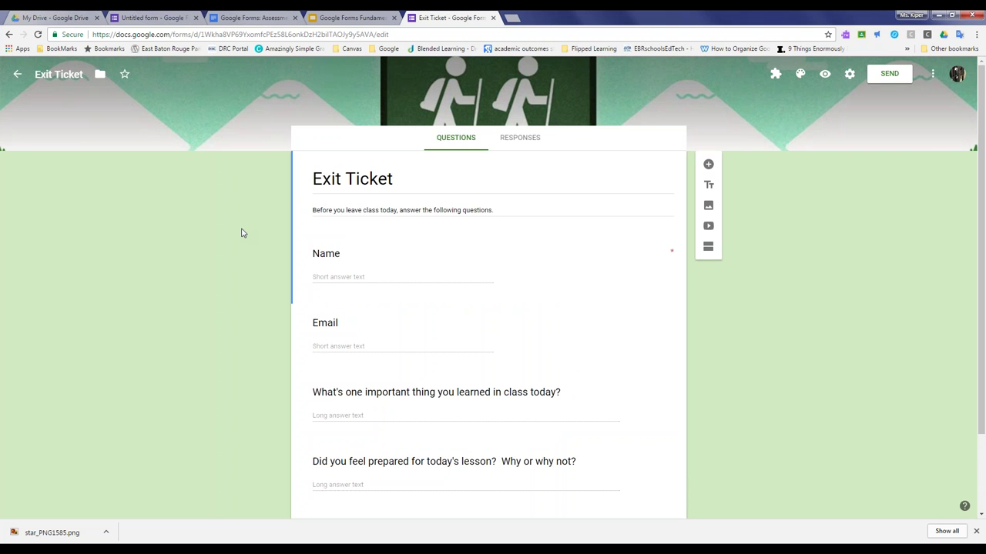
{"action": "left_click", "coordinate": [9, 34]}
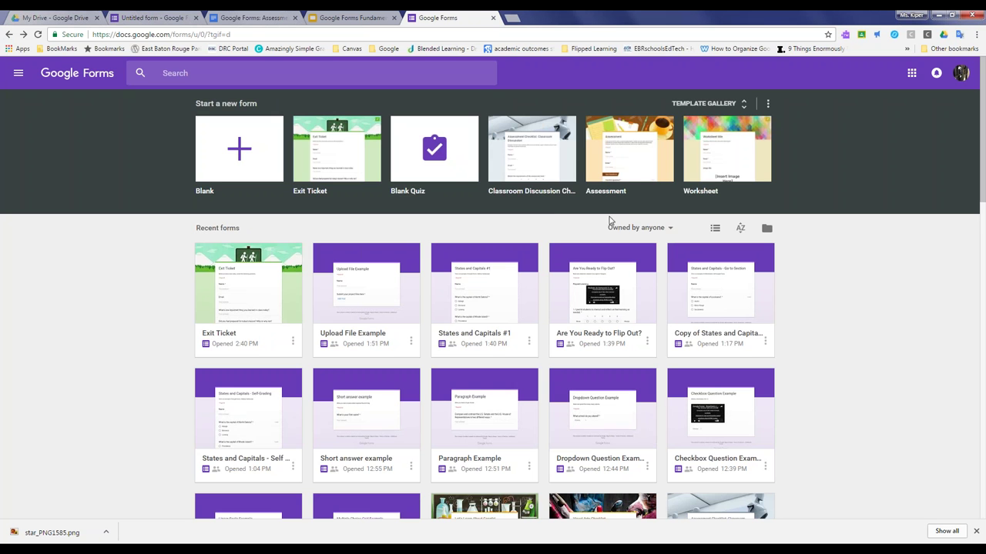
- Create a form from the Assessment template and scroll to its Quiz Questions section
{"action": "left_click", "coordinate": [622, 165]}
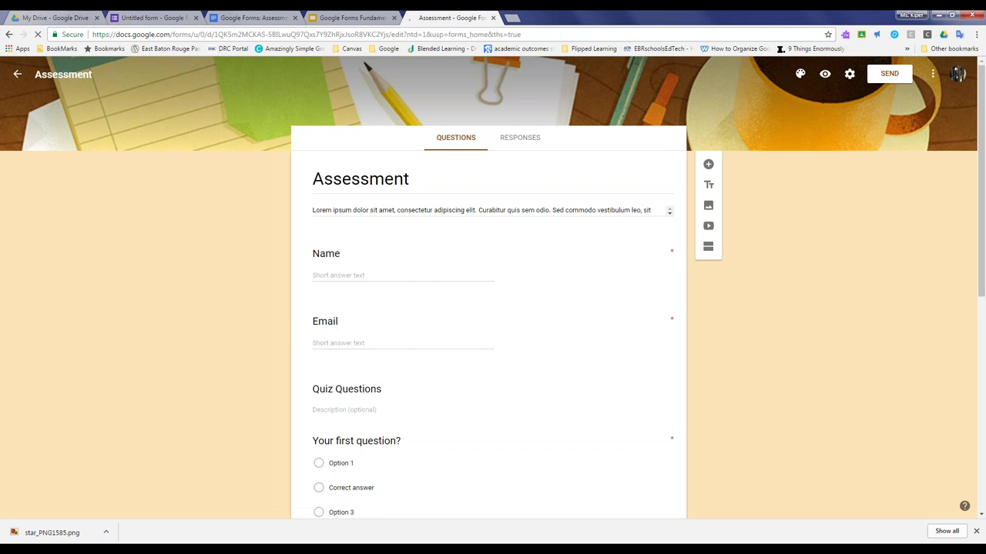
{"action": "scroll", "coordinate": [248, 200], "scroll_direction": "down", "scroll_amount": 2}
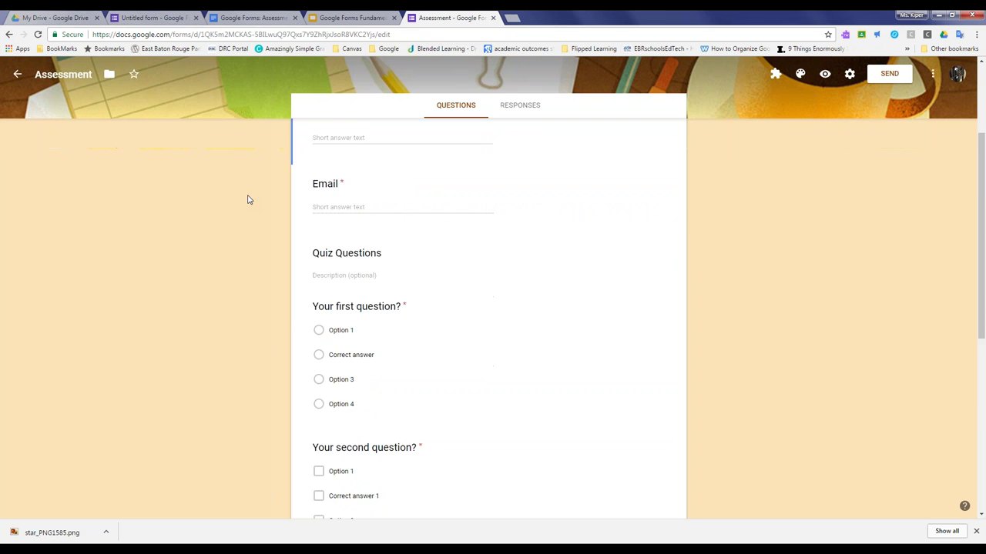
{"action": "scroll", "coordinate": [247, 200], "scroll_direction": "down", "scroll_amount": 5}
{"action": "scroll", "coordinate": [247, 199], "scroll_direction": "up", "scroll_amount": 8}
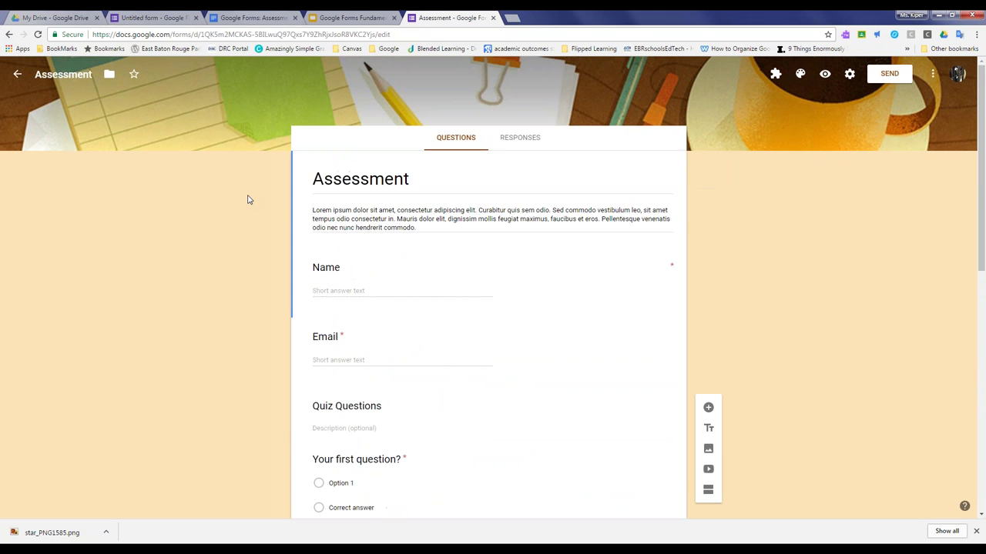
{"action": "scroll", "coordinate": [247, 199], "scroll_direction": "down", "scroll_amount": 3}
{"action": "left_click", "coordinate": [375, 223]}
- Check the answer key of each of the three quiz questions, then return to the Forms home page
{"action": "scroll", "coordinate": [238, 187], "scroll_direction": "down", "scroll_amount": 1}
{"action": "left_click", "coordinate": [306, 233]}
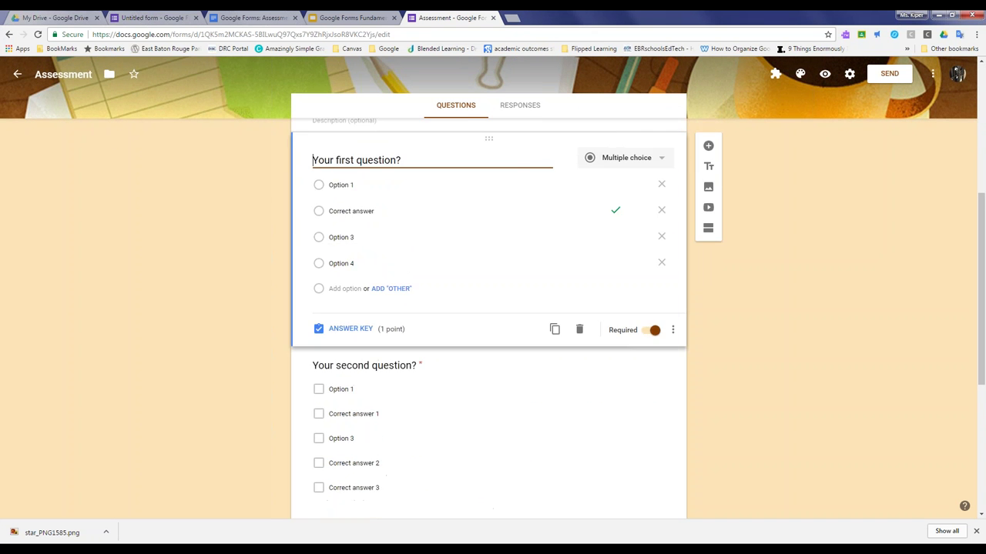
{"action": "scroll", "coordinate": [259, 222], "scroll_direction": "down", "scroll_amount": 2}
{"action": "left_click", "coordinate": [324, 274]}
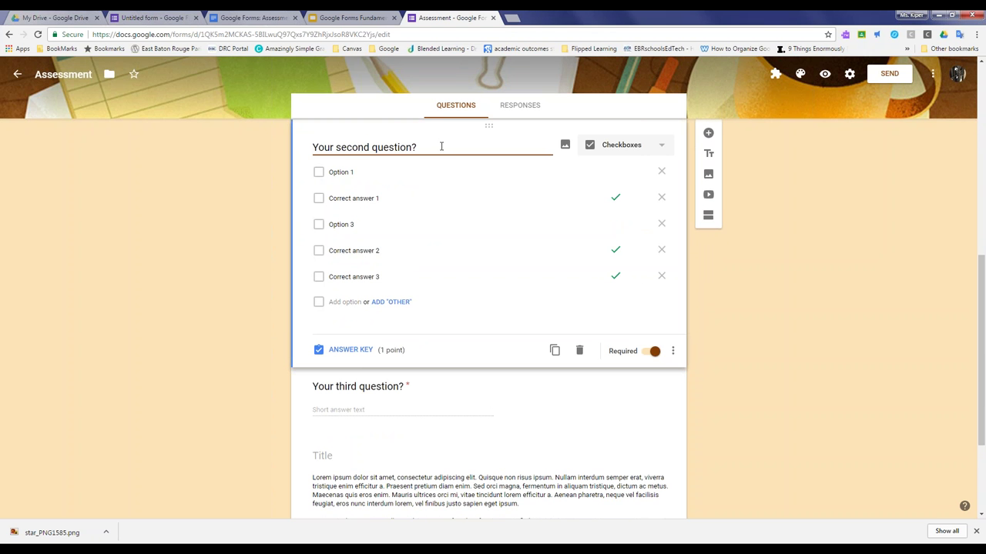
{"action": "left_click", "coordinate": [322, 387]}
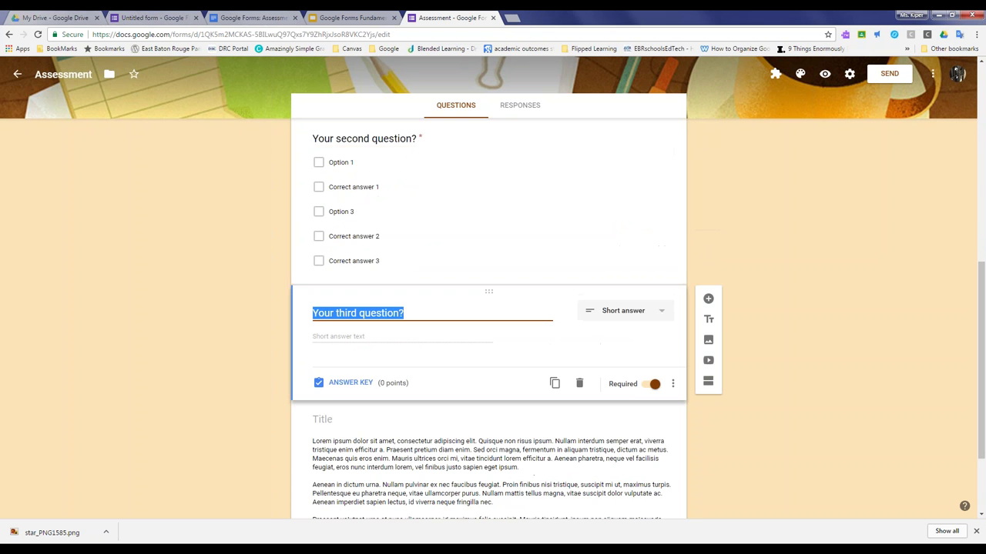
{"action": "scroll", "coordinate": [322, 389], "scroll_direction": "up", "scroll_amount": 2}
{"action": "left_click", "coordinate": [339, 325]}
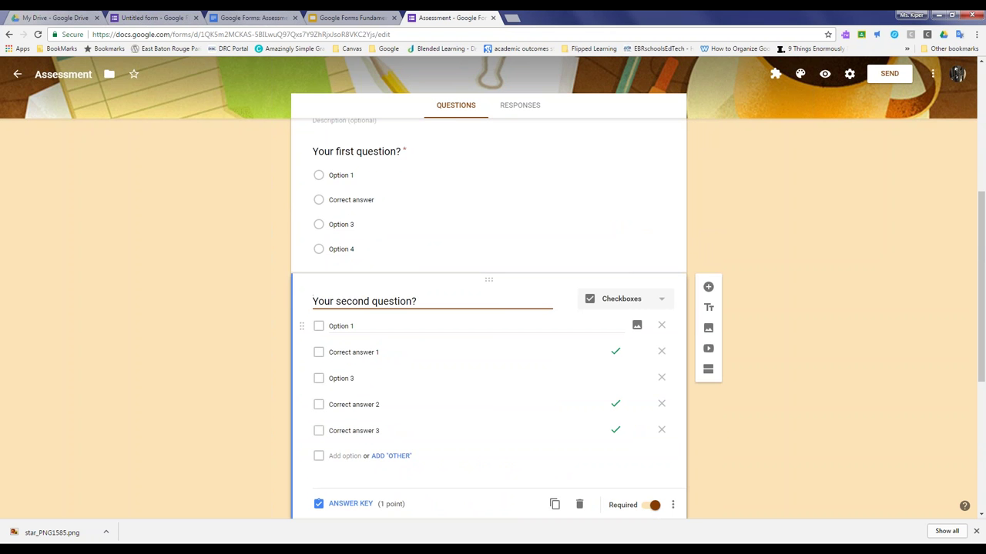
{"action": "scroll", "coordinate": [453, 299], "scroll_direction": "up", "scroll_amount": 1}
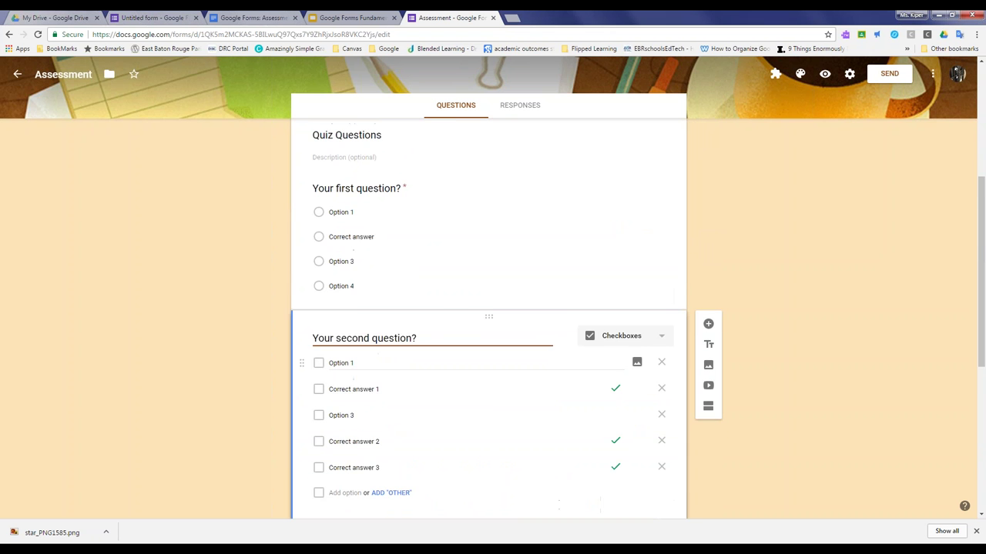
{"action": "left_click", "coordinate": [453, 300]}
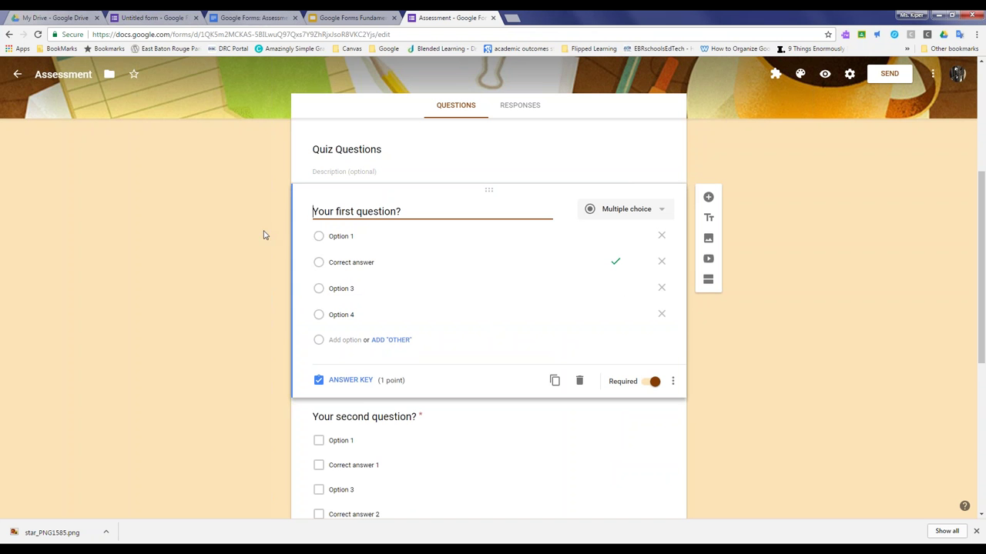
{"action": "scroll", "coordinate": [671, 238], "scroll_direction": "up", "scroll_amount": 2}
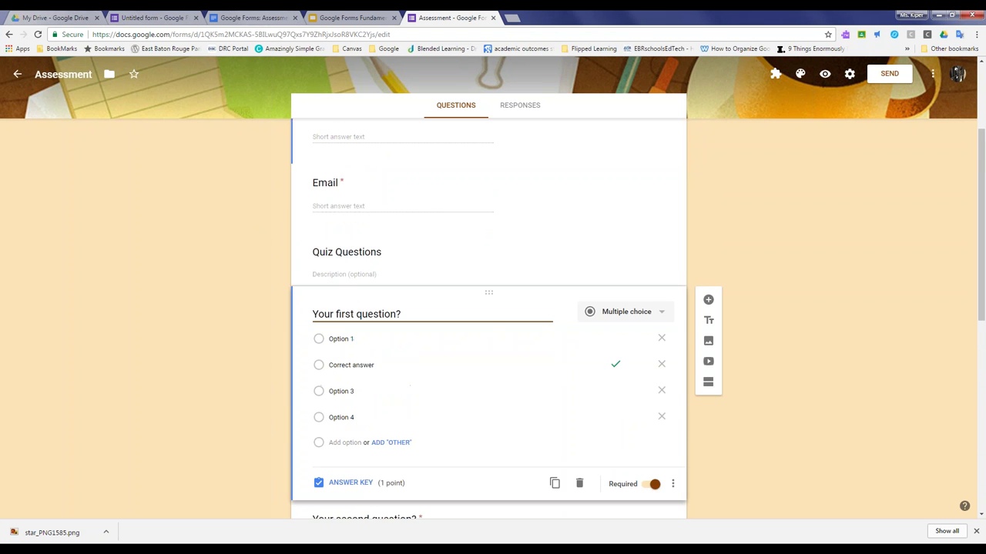
{"action": "left_click", "coordinate": [9, 34]}
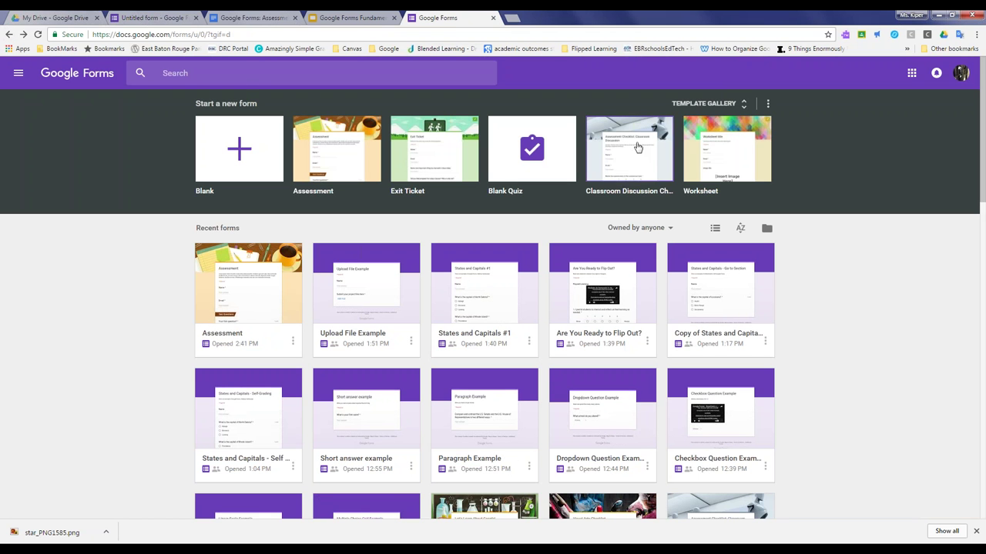
{"action": "left_click", "coordinate": [704, 103]}
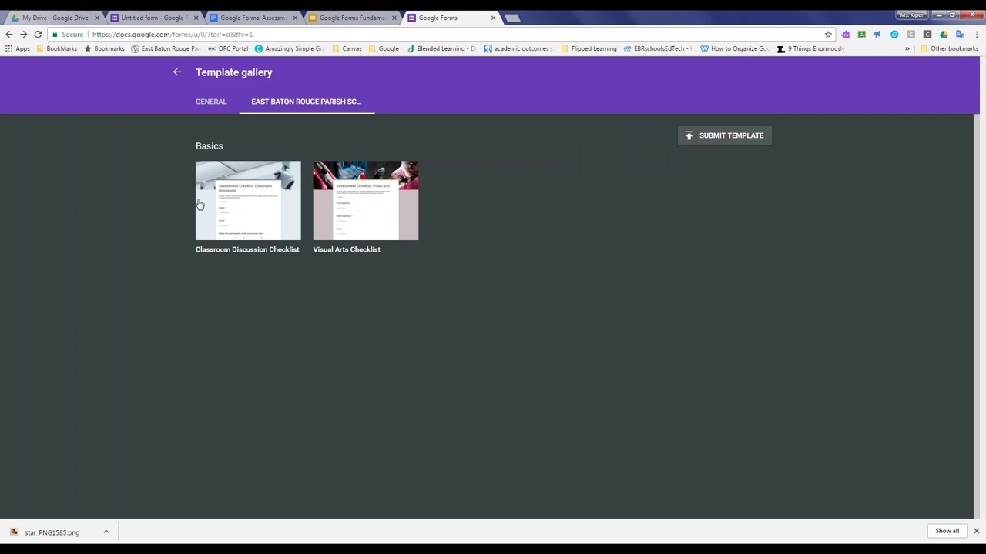
{"action": "left_click", "coordinate": [217, 106]}
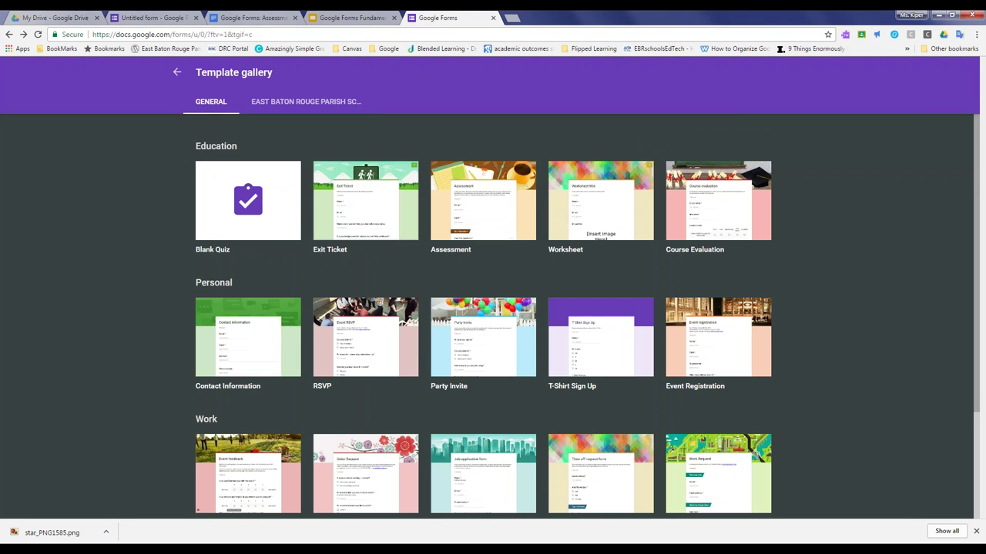
{"action": "scroll", "coordinate": [122, 221], "scroll_direction": "down", "scroll_amount": 3}
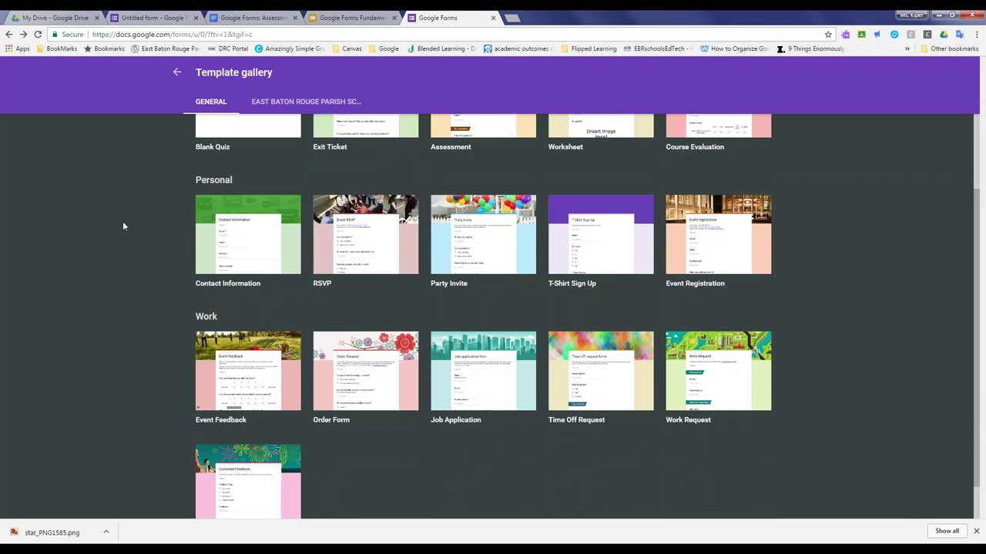
{"action": "scroll", "coordinate": [122, 221], "scroll_direction": "up", "scroll_amount": 3}
{"action": "scroll", "coordinate": [122, 226], "scroll_direction": "down", "scroll_amount": 3}
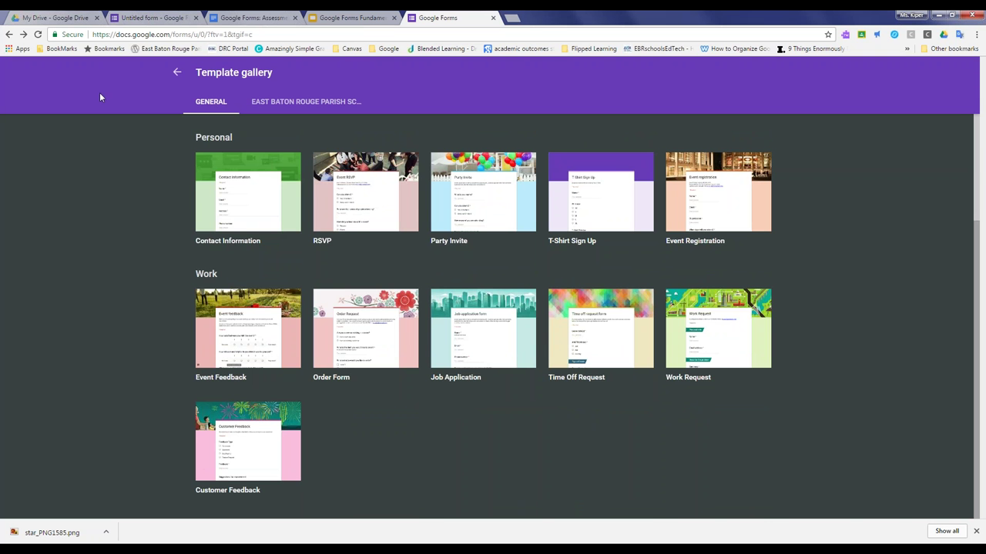
{"action": "left_click", "coordinate": [177, 74]}
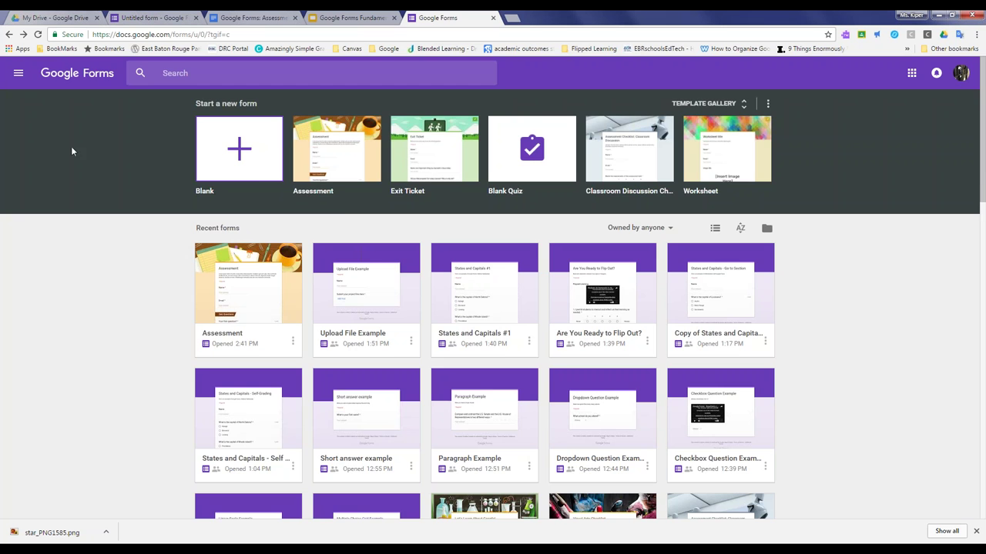
{"action": "left_click", "coordinate": [318, 17]}
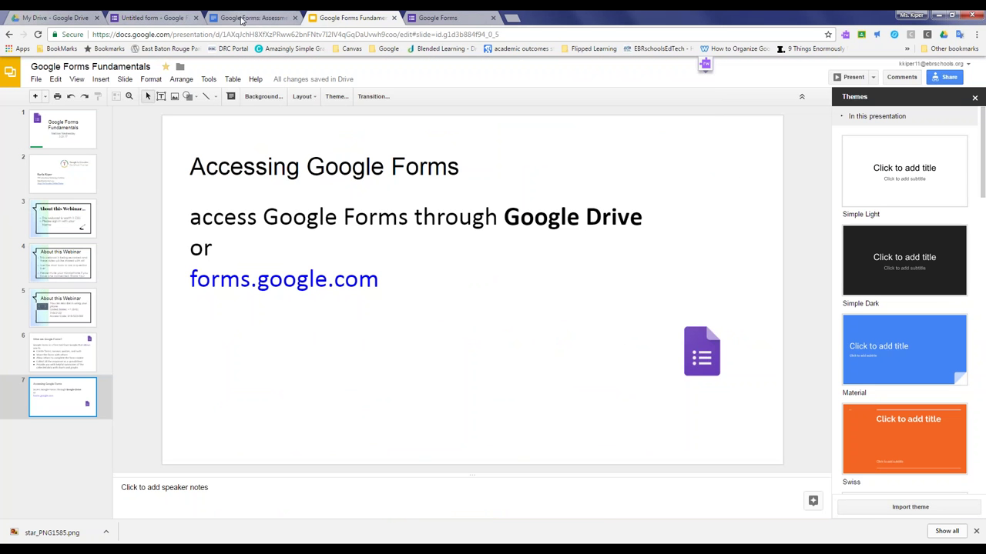
- Open the 'Create a survey using Google Forms' help article from the Docs handout, then go back to the Untitled form
{"action": "left_click", "coordinate": [242, 17]}
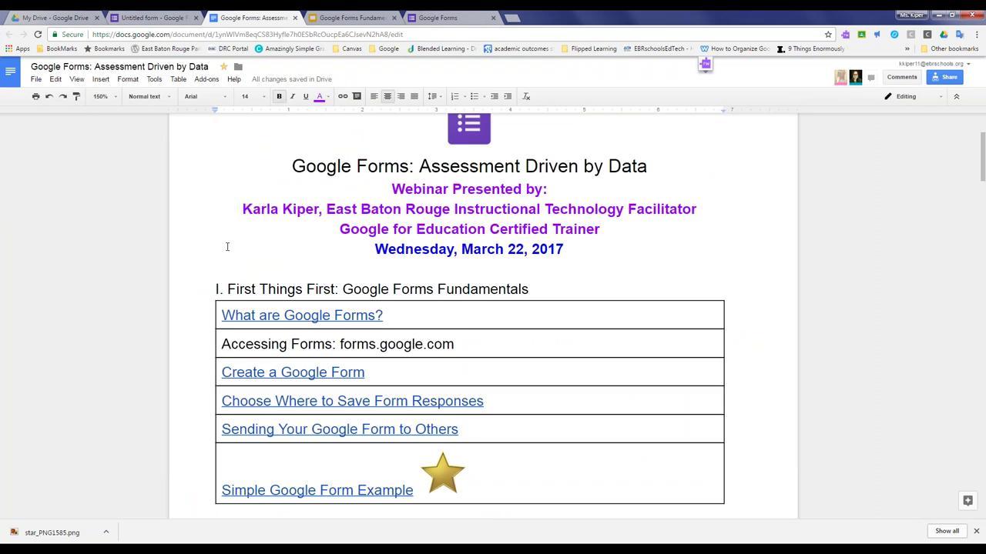
{"action": "scroll", "coordinate": [195, 228], "scroll_direction": "down", "scroll_amount": 2}
{"action": "scroll", "coordinate": [195, 228], "scroll_direction": "down", "scroll_amount": 1}
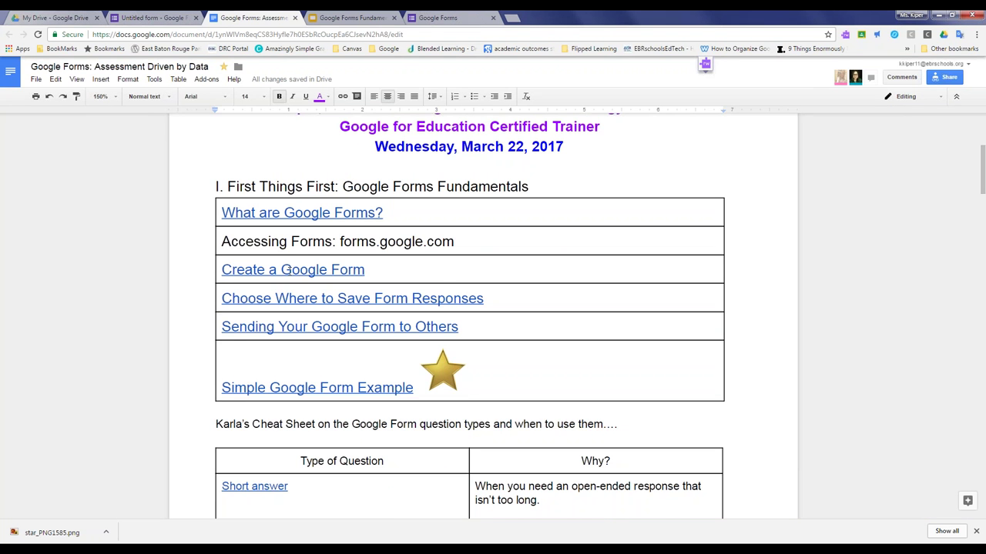
{"action": "left_click", "coordinate": [282, 269]}
{"action": "left_click", "coordinate": [284, 289]}
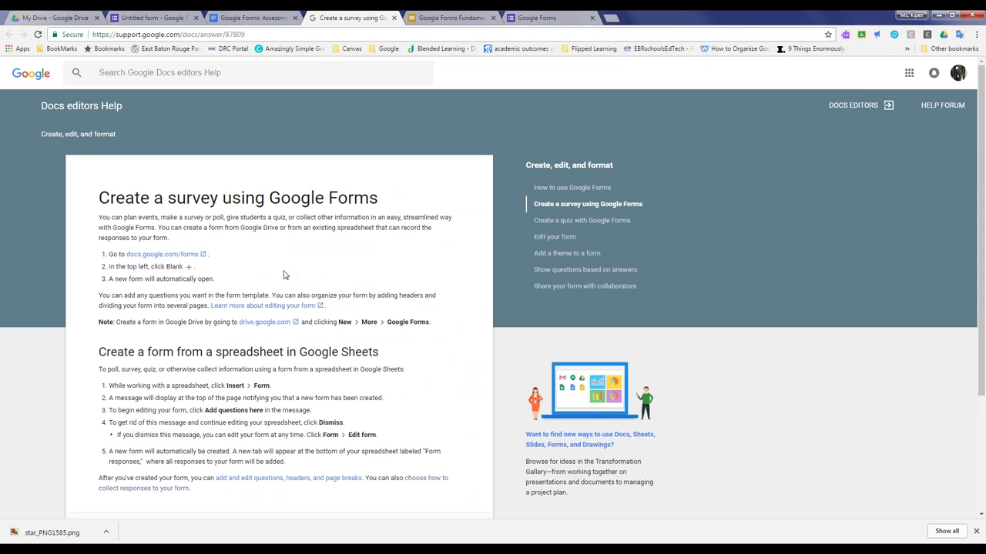
{"action": "left_click", "coordinate": [150, 17]}
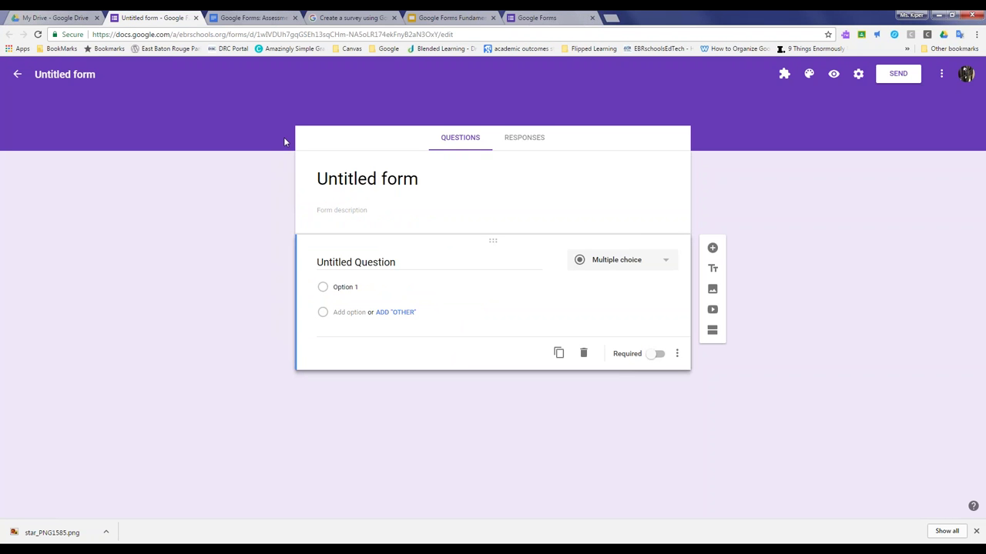
- Title the form 'What Days Can You Meet?'
{"action": "left_click", "coordinate": [335, 178]}
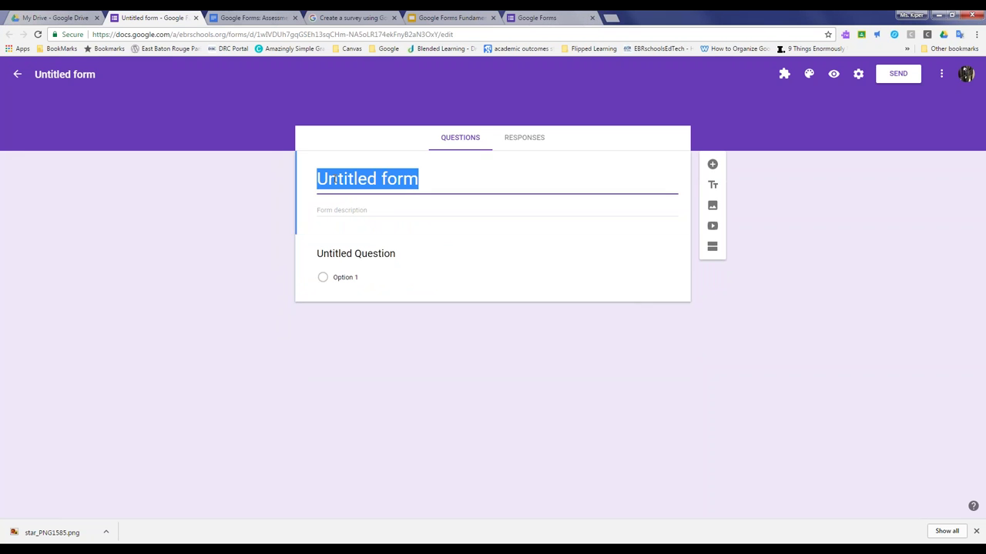
{"action": "key", "text": "BackSpace"}
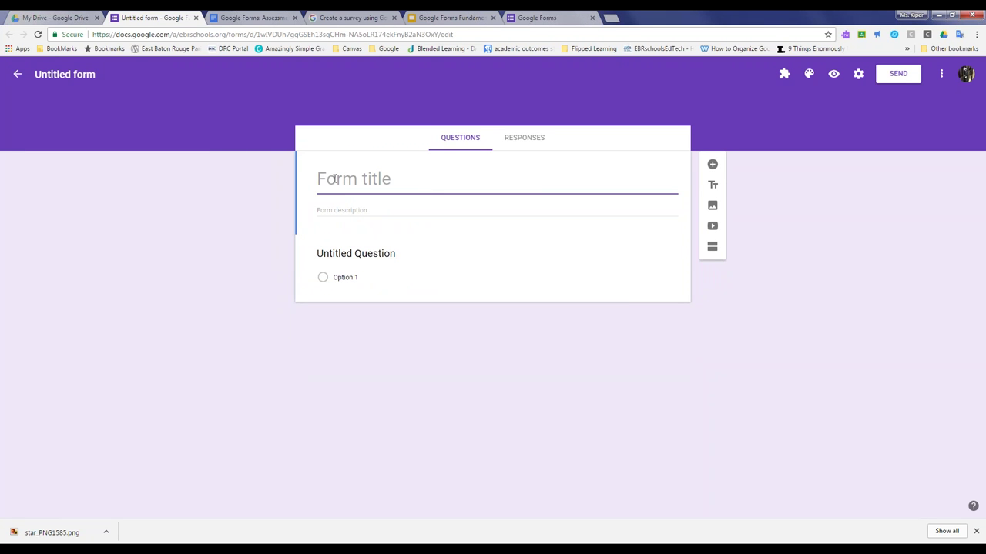
{"action": "type", "text": "wha"}
{"action": "key", "text": "BackSpace"}
{"action": "key", "text": "BackSpace"}
{"action": "key", "text": "BackSpace"}
{"action": "type", "text": "What Days Can "}
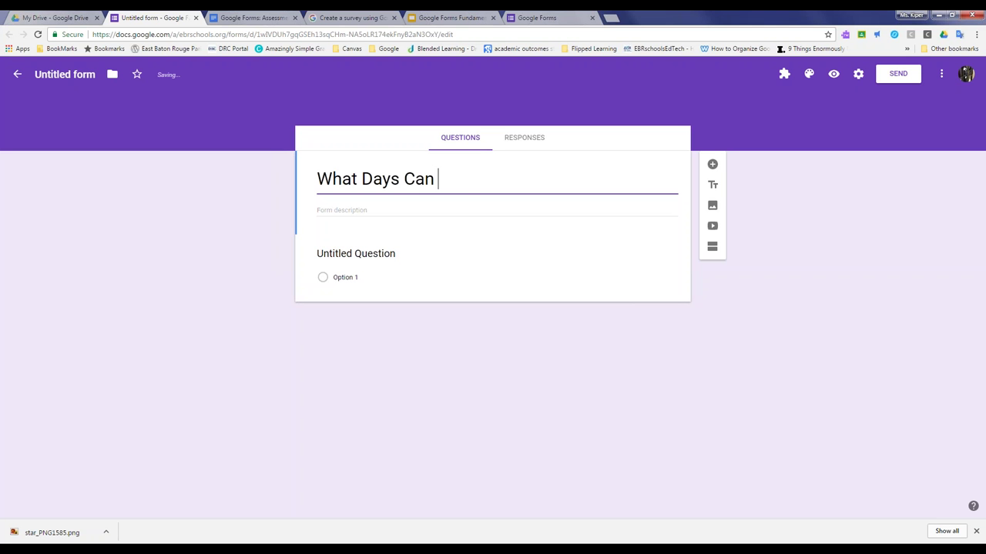
{"action": "type", "text": "You Meet?"}
- Enter 'What days can you meet?' as the first question's text
{"action": "left_click", "coordinate": [356, 259]}
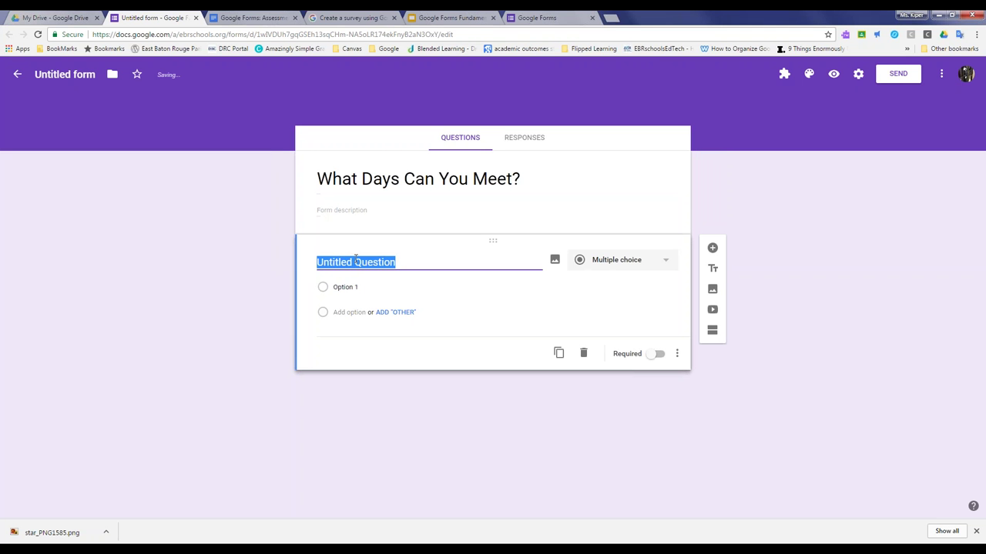
{"action": "type", "text": "What"}
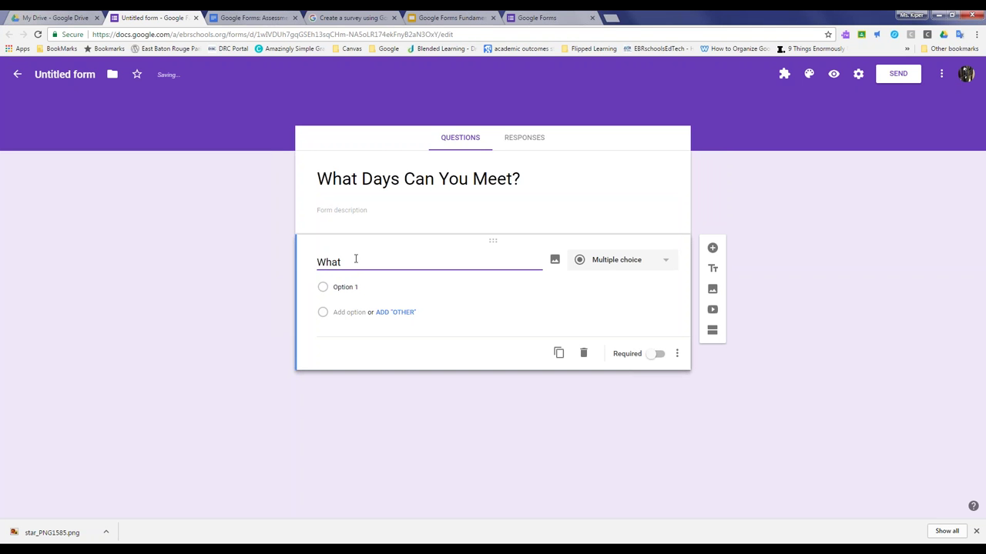
{"action": "type", "text": " day"}
{"action": "type", "text": "s c"}
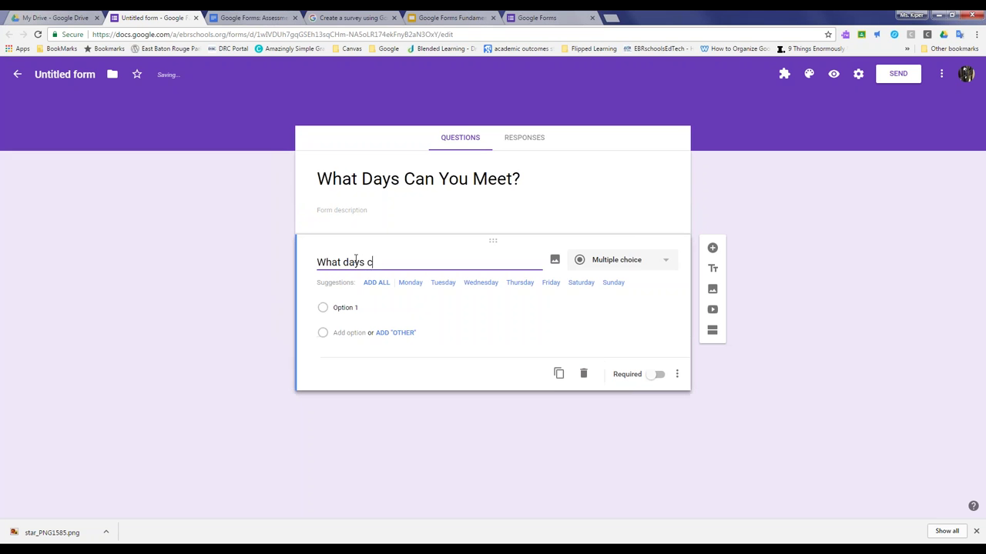
{"action": "type", "text": "an you"}
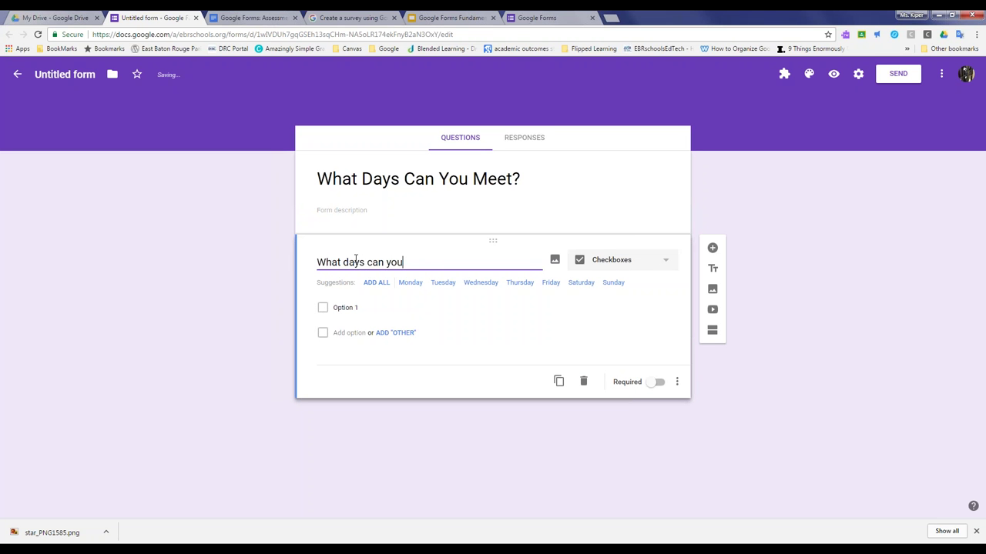
{"action": "type", "text": " meet?"}
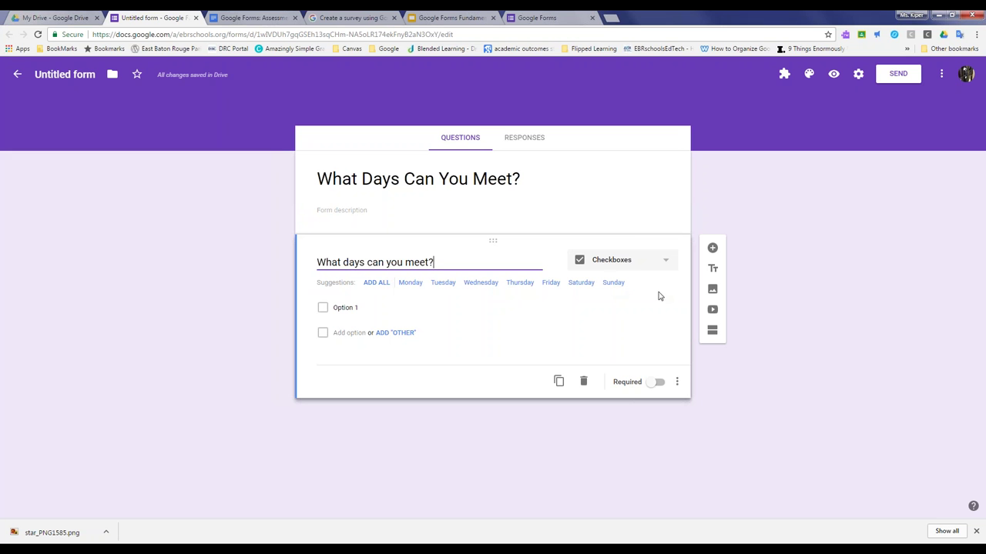
- Fill the days question with all seven suggested options, Monday to Sunday, and insert a new question
{"action": "left_click", "coordinate": [376, 282]}
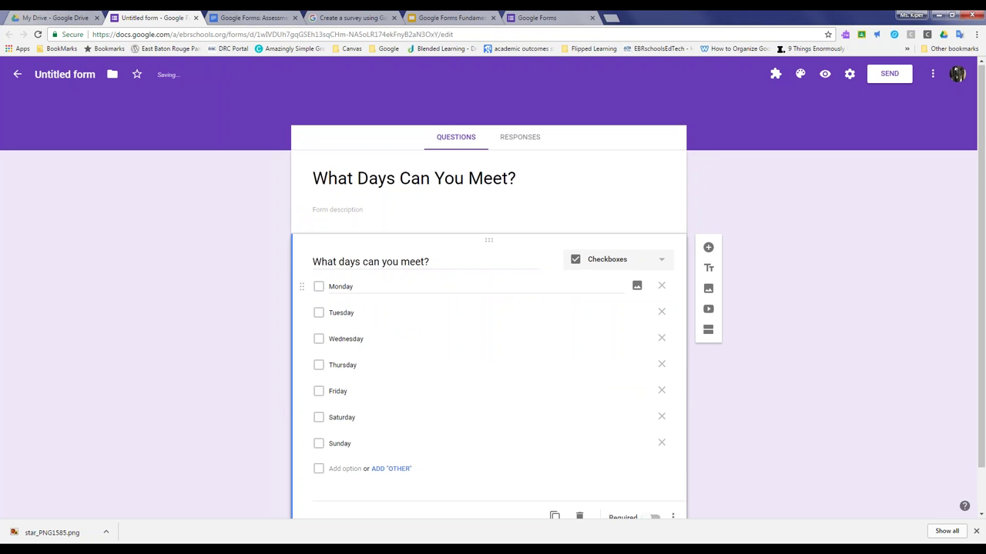
{"action": "scroll", "coordinate": [405, 283], "scroll_direction": "down", "scroll_amount": 1}
{"action": "scroll", "coordinate": [367, 232], "scroll_direction": "up", "scroll_amount": 1}
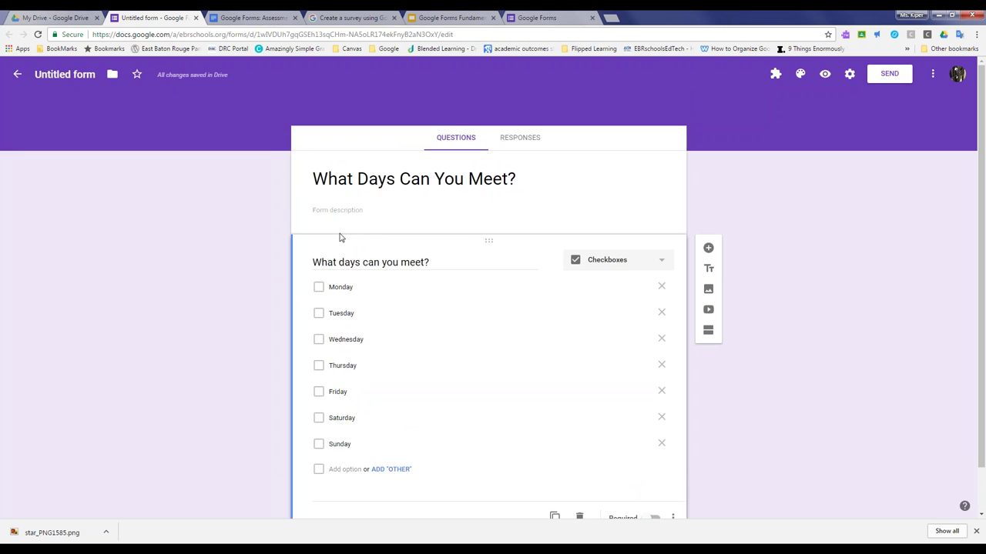
{"action": "scroll", "coordinate": [436, 262], "scroll_direction": "down", "scroll_amount": 1}
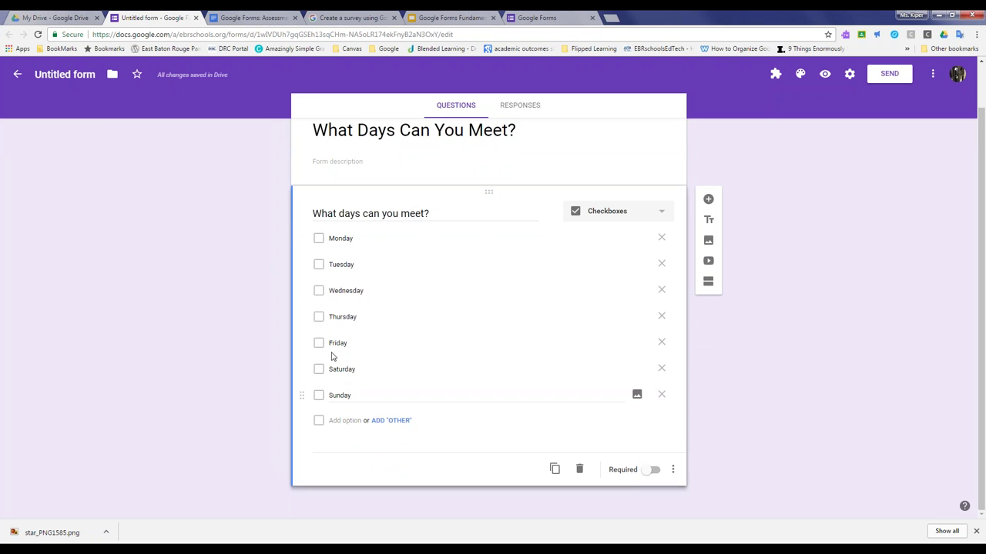
{"action": "scroll", "coordinate": [485, 276], "scroll_direction": "up", "scroll_amount": 1}
{"action": "scroll", "coordinate": [493, 293], "scroll_direction": "down", "scroll_amount": 1}
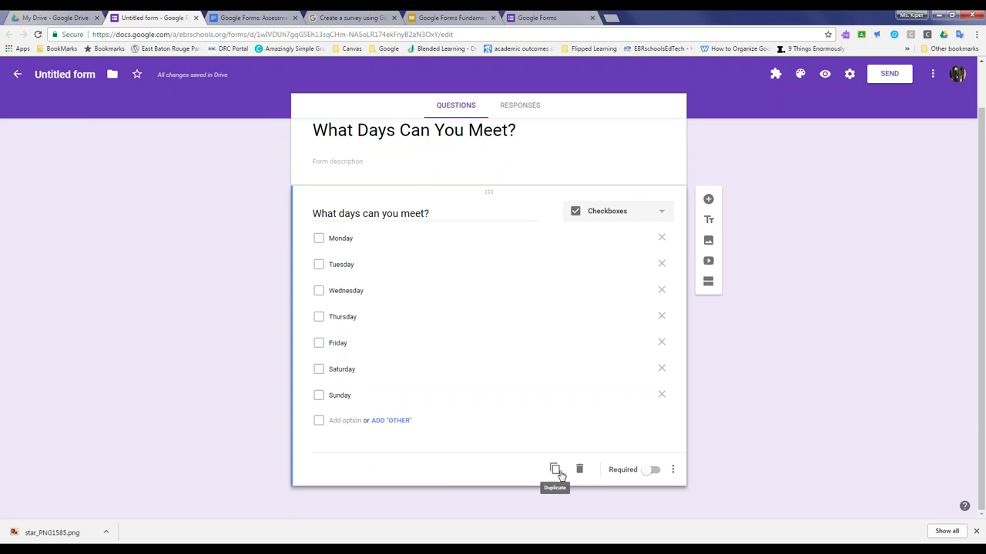
{"action": "scroll", "coordinate": [504, 439], "scroll_direction": "up", "scroll_amount": 1}
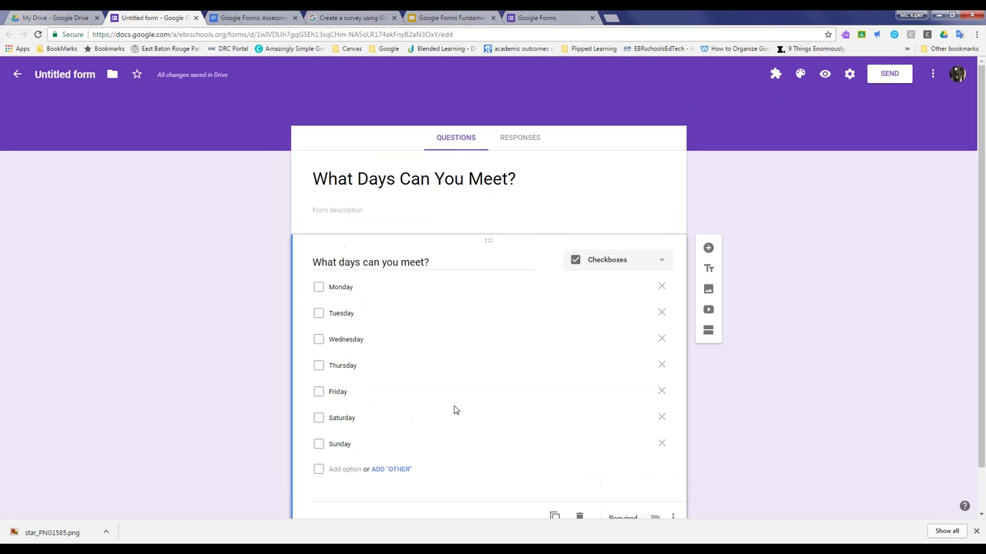
{"action": "left_click", "coordinate": [708, 249]}
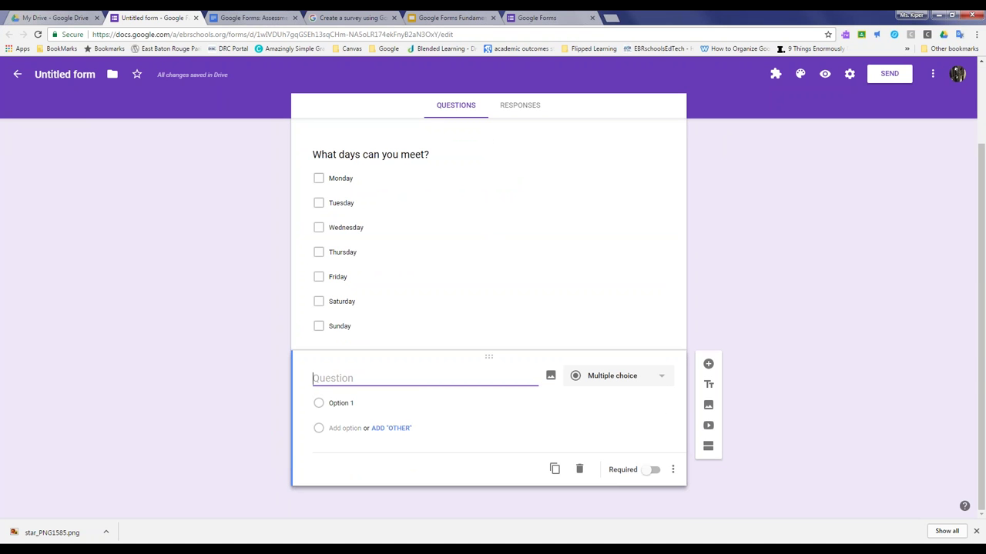
- Name the new question 'First name and last name' and drag it above the days question
{"action": "type", "text": "F"}
{"action": "key", "text": "BackSpace"}
{"action": "type", "text": "First name and last name"}
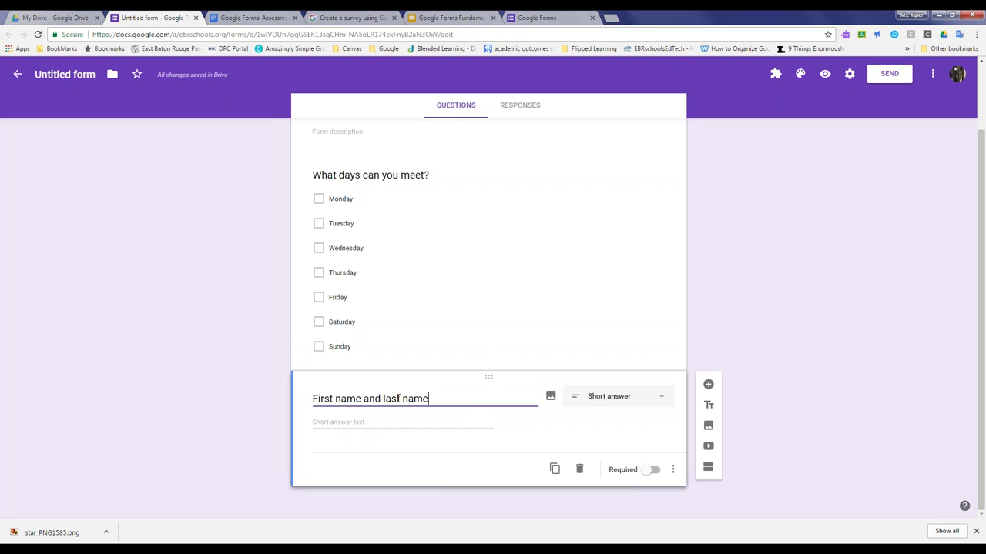
{"action": "left_click_drag", "start_coordinate": [493, 378], "coordinate": [475, 147]}
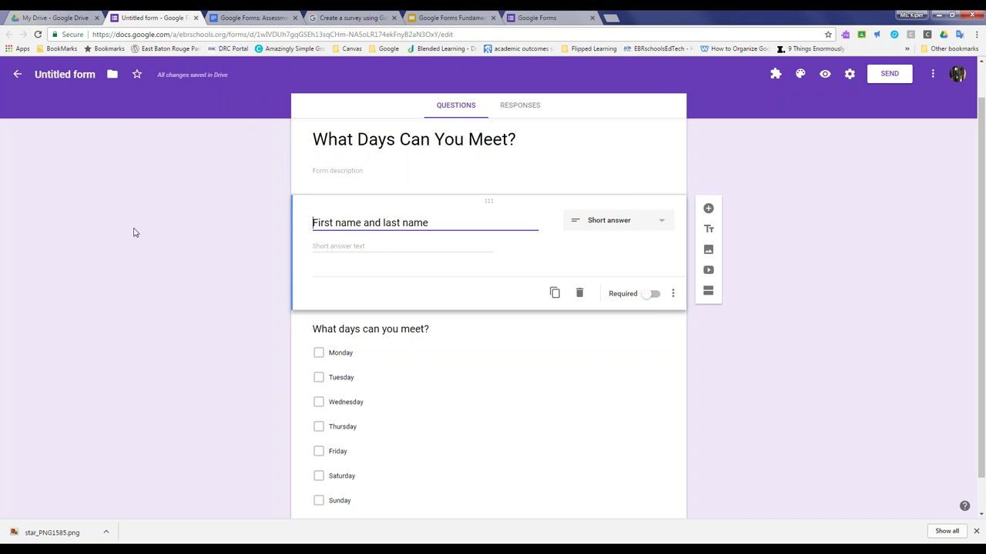
- Accept the form title 'What Days Can You Meet?' as the file name in place of 'Untitled form'
{"action": "left_click", "coordinate": [372, 148]}
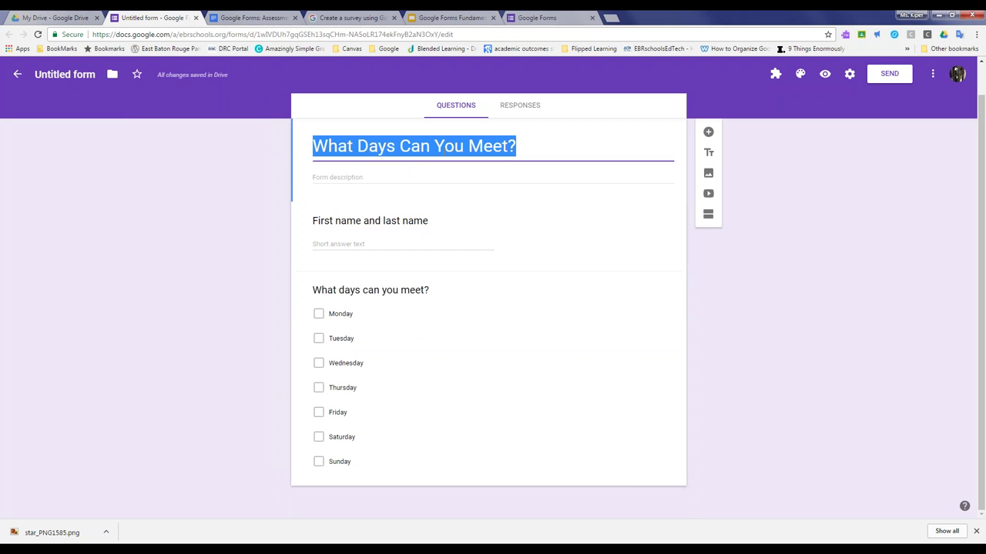
{"action": "left_click", "coordinate": [77, 77]}
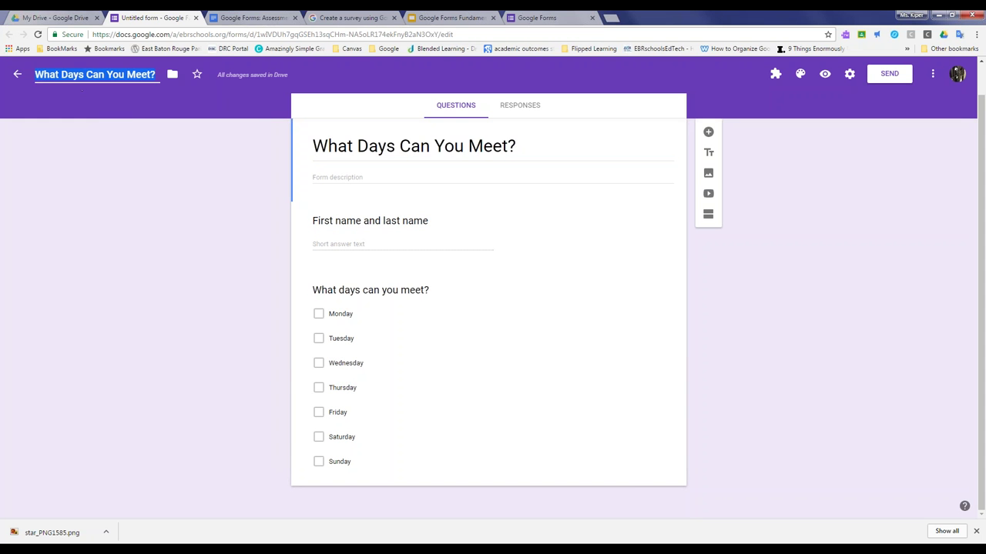
{"action": "key", "text": "Return"}
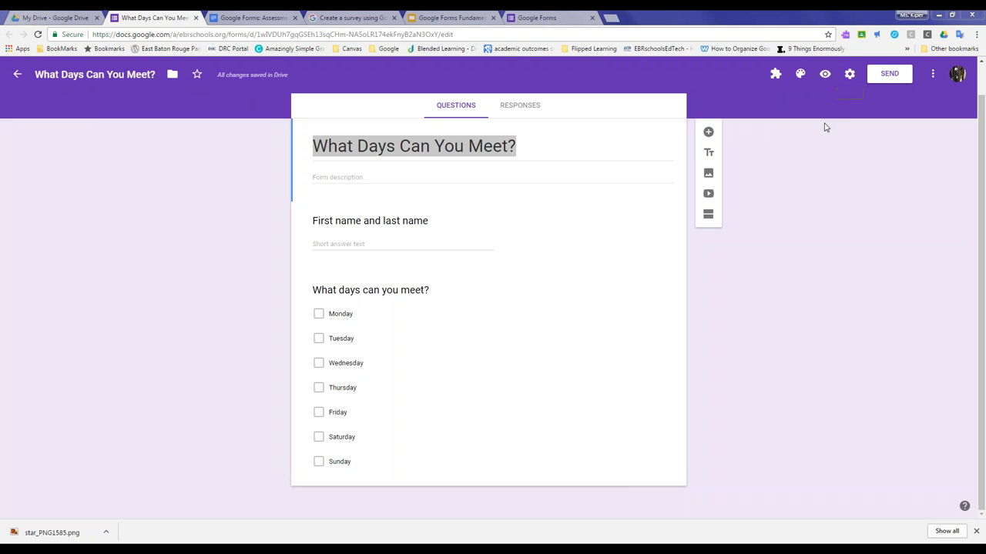
- Search images for 'calendar', insert the red calendar picture, and title it 'calendar'
{"action": "left_click", "coordinate": [708, 175]}
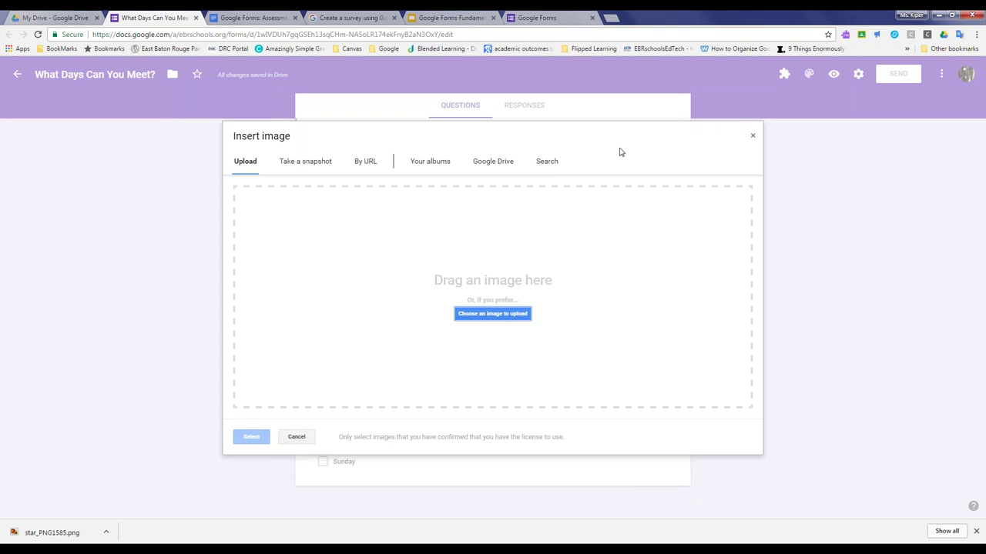
{"action": "left_click", "coordinate": [550, 163]}
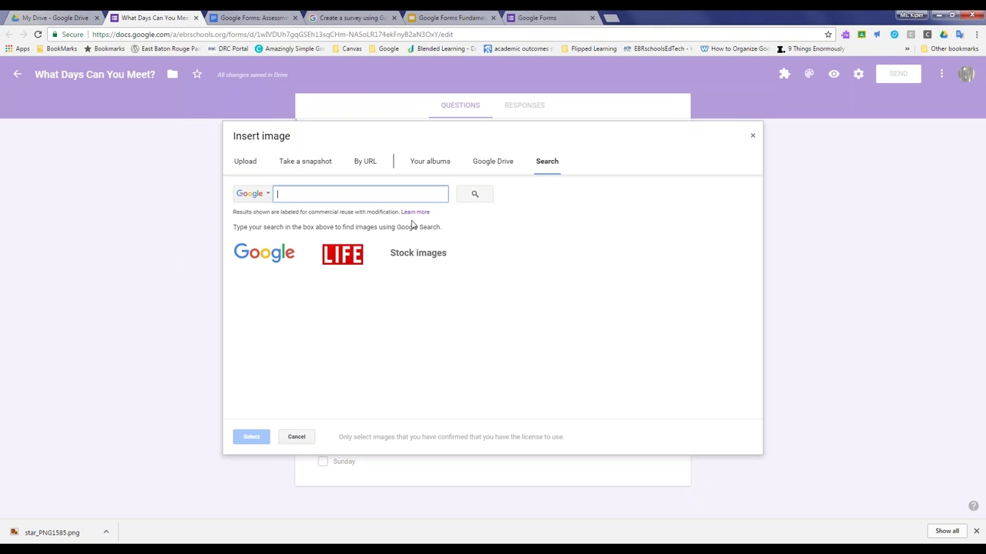
{"action": "type", "text": "calendar"}
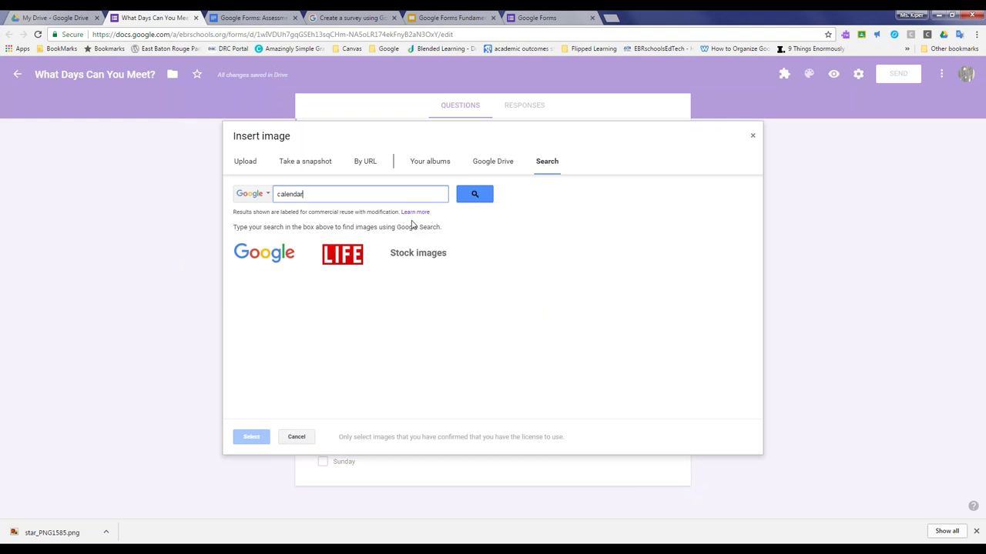
{"action": "key", "text": "Return"}
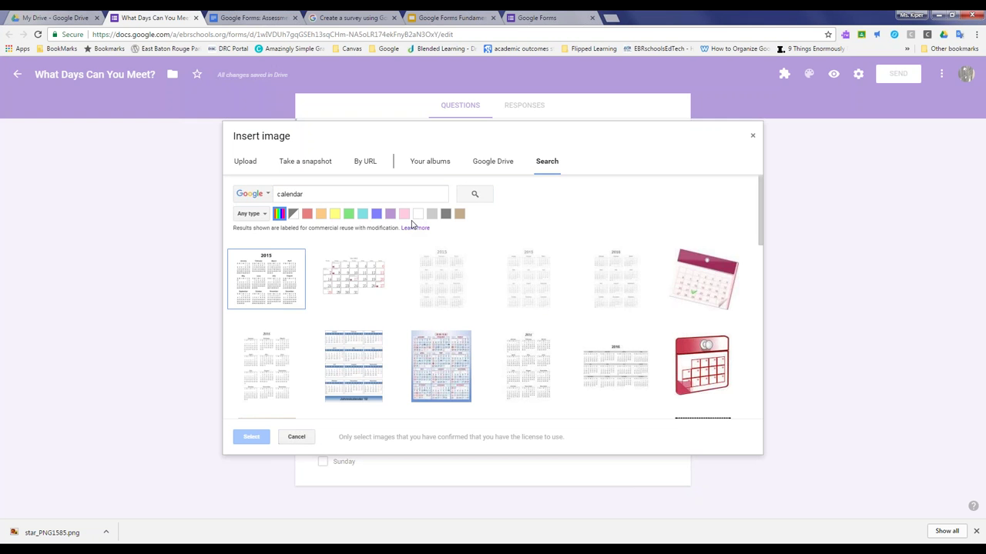
{"action": "left_click", "coordinate": [677, 343]}
{"action": "left_click", "coordinate": [251, 437]}
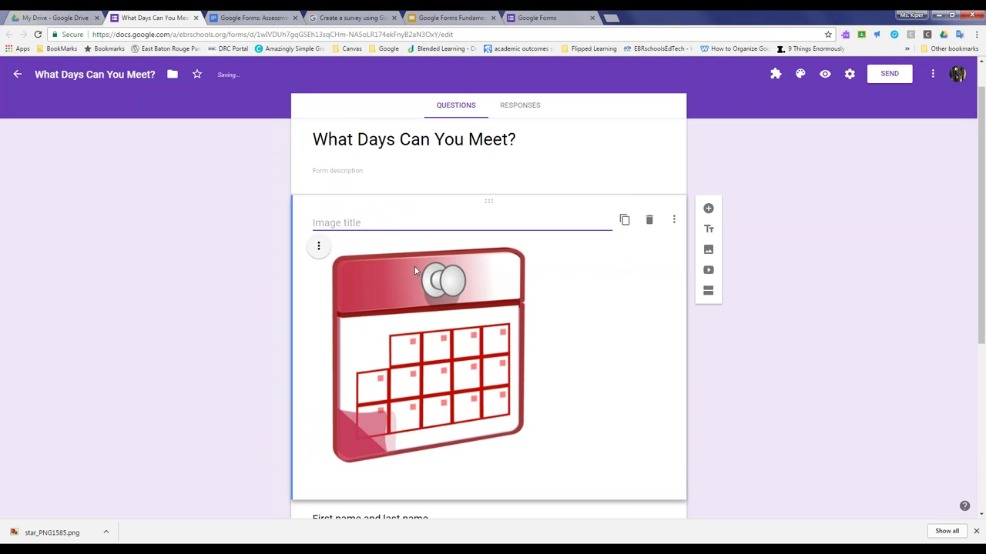
{"action": "type", "text": "calendat"}
{"action": "key", "text": "BackSpace"}
{"action": "type", "text": "r"}
{"action": "left_click", "coordinate": [753, 274]}
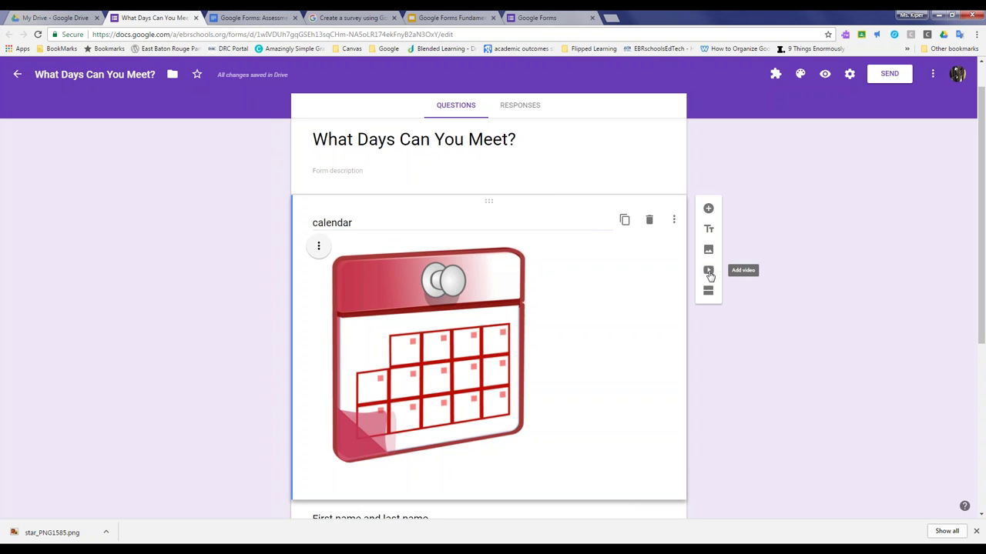
{"action": "left_click", "coordinate": [709, 273]}
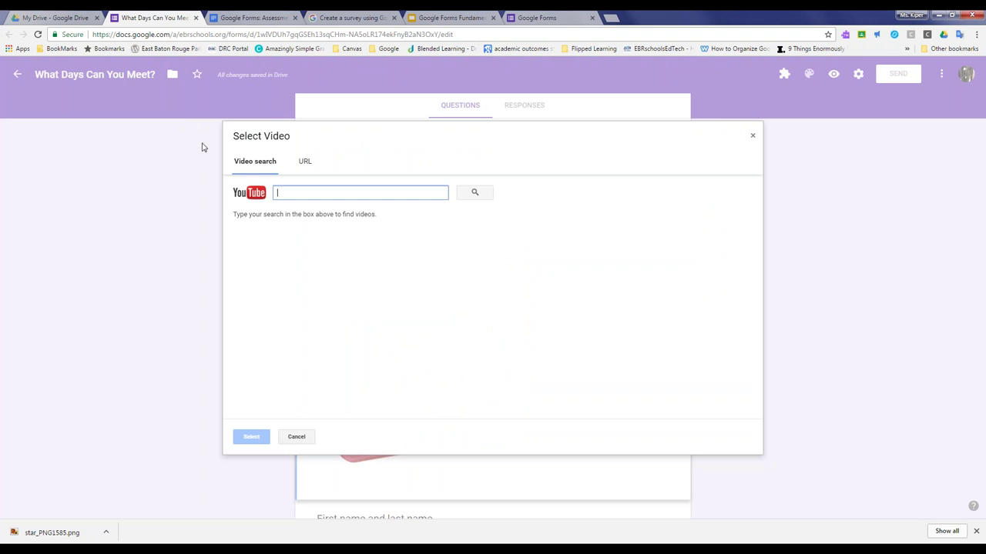
{"action": "left_click", "coordinate": [248, 147]}
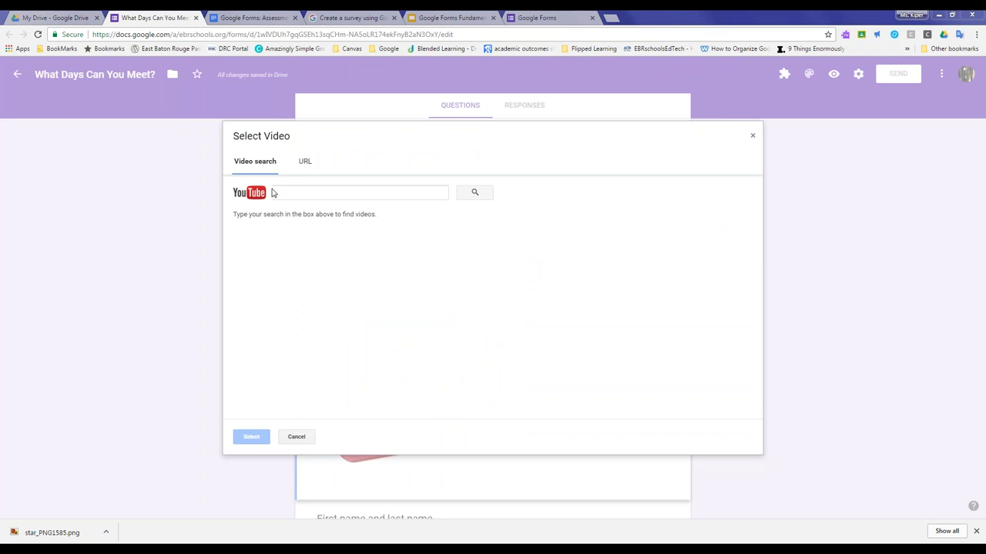
{"action": "left_click", "coordinate": [305, 162]}
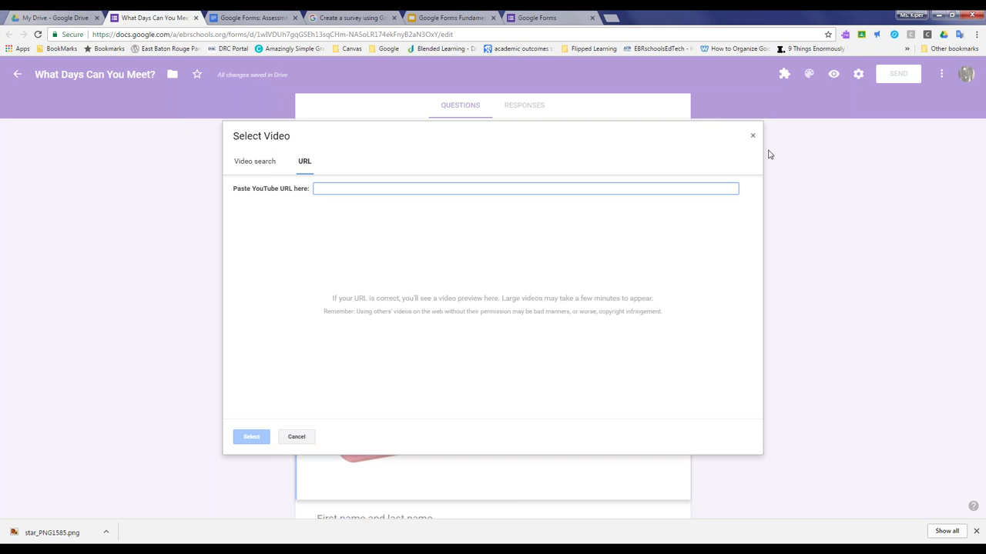
{"action": "left_click", "coordinate": [751, 136]}
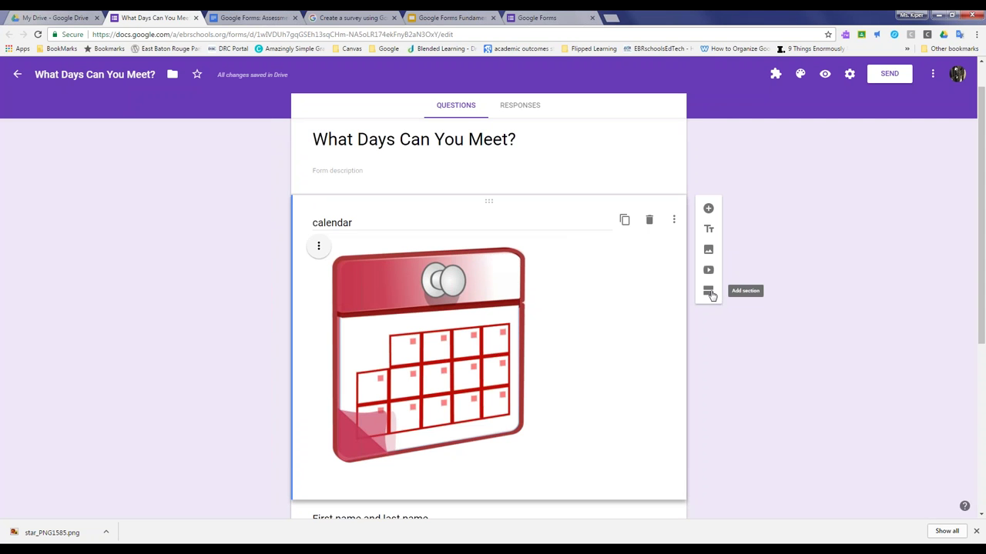
- Insert a new untitled section after the days question in the What Days Can You Meet? form
{"action": "scroll", "coordinate": [709, 298], "scroll_direction": "down", "scroll_amount": 3}
{"action": "left_click", "coordinate": [500, 357]}
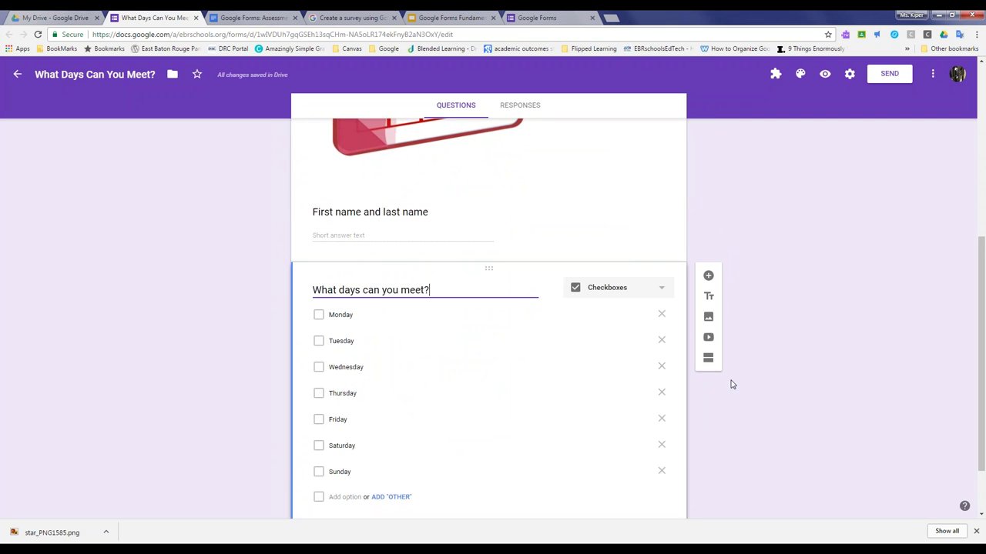
{"action": "left_click", "coordinate": [709, 360]}
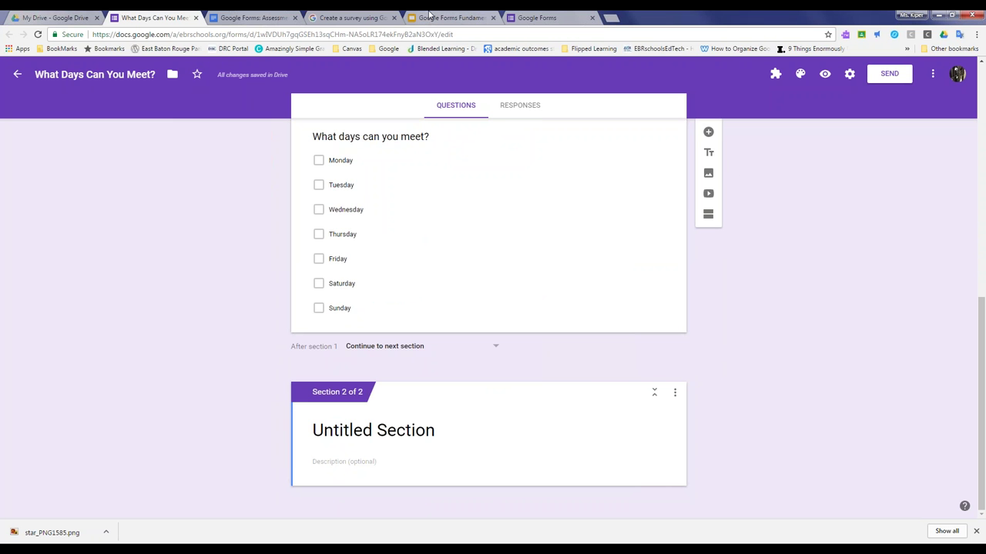
{"action": "scroll", "coordinate": [864, 262], "scroll_direction": "up", "scroll_amount": 4}
{"action": "scroll", "coordinate": [909, 269], "scroll_direction": "up", "scroll_amount": 3}
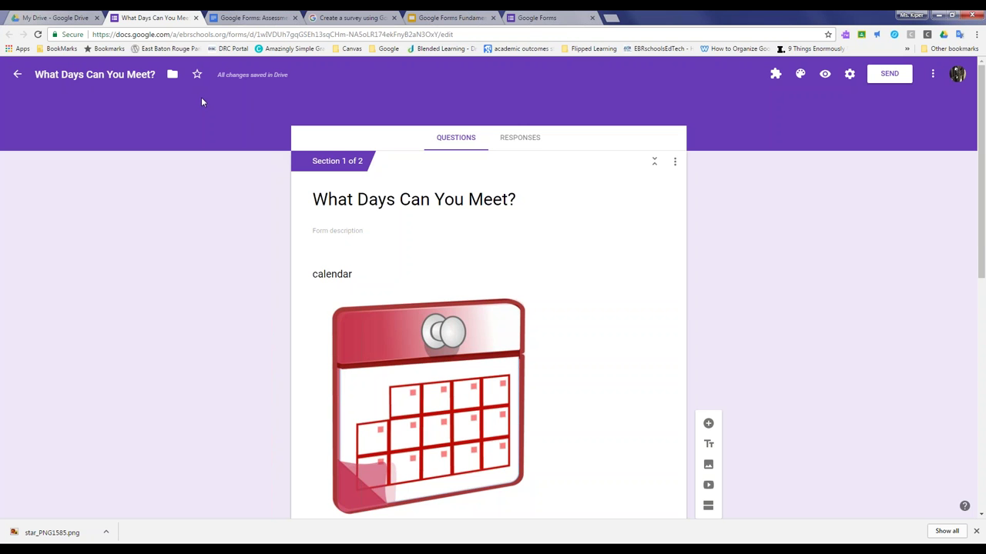
- Open the What Days Can You Meet? form from Drive's Recent files
{"action": "left_click", "coordinate": [60, 17]}
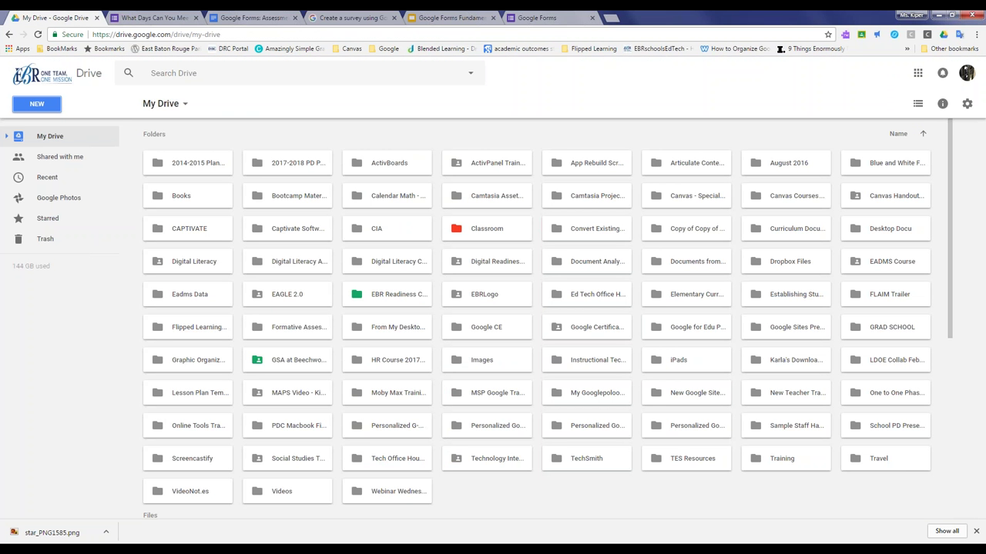
{"action": "left_click", "coordinate": [44, 178]}
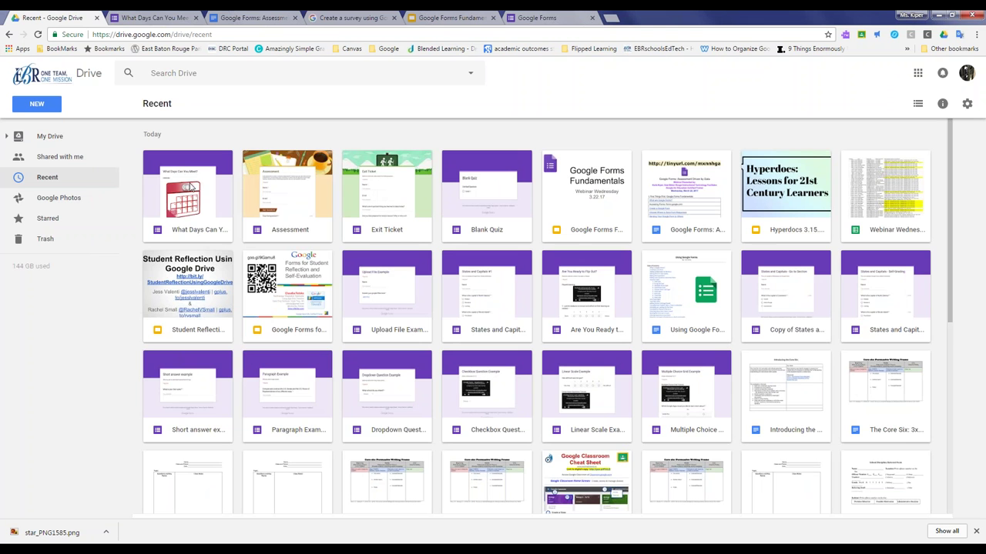
{"action": "double_click", "coordinate": [191, 187]}
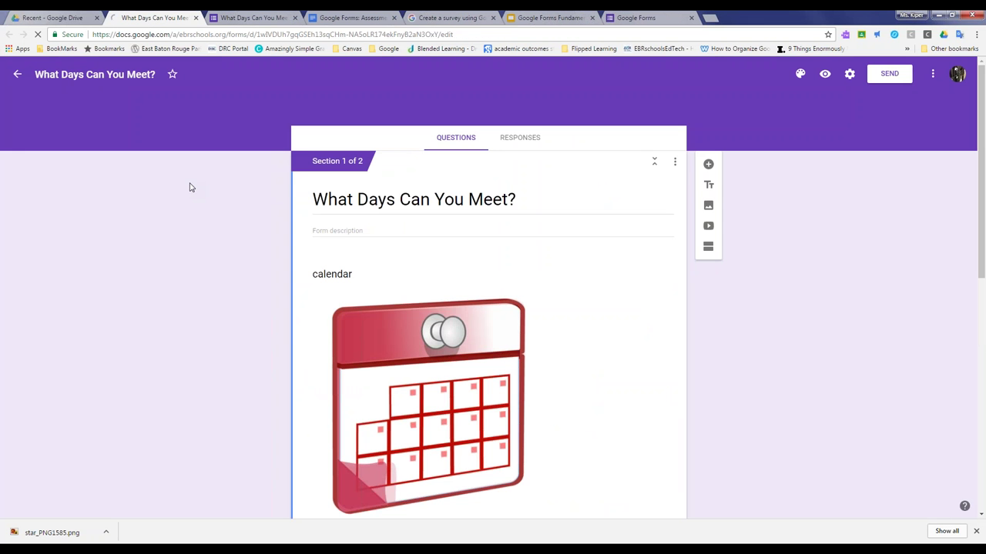
- Close the duplicate form tab and return to the Assessment Driven by Data handout
{"action": "left_click", "coordinate": [294, 18]}
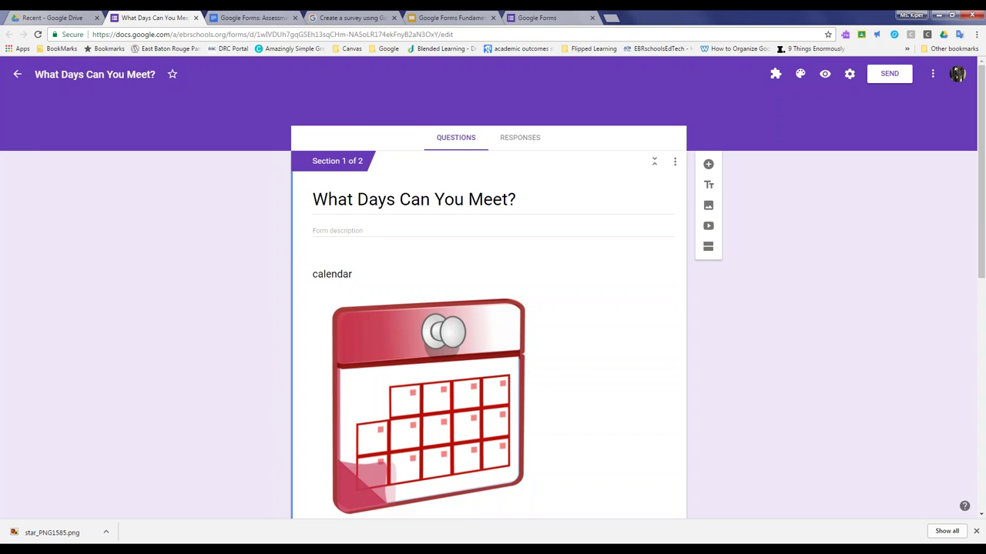
{"action": "left_click", "coordinate": [254, 18]}
{"action": "left_click", "coordinate": [170, 215]}
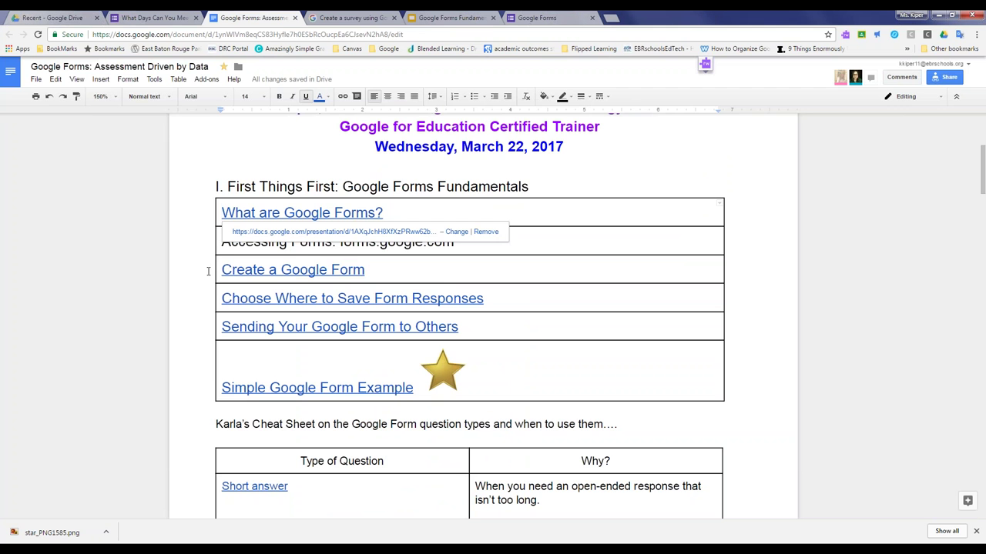
- Open the handout's 'Choose where to save form responses' help article, then return to the form
{"action": "left_click", "coordinate": [326, 298]}
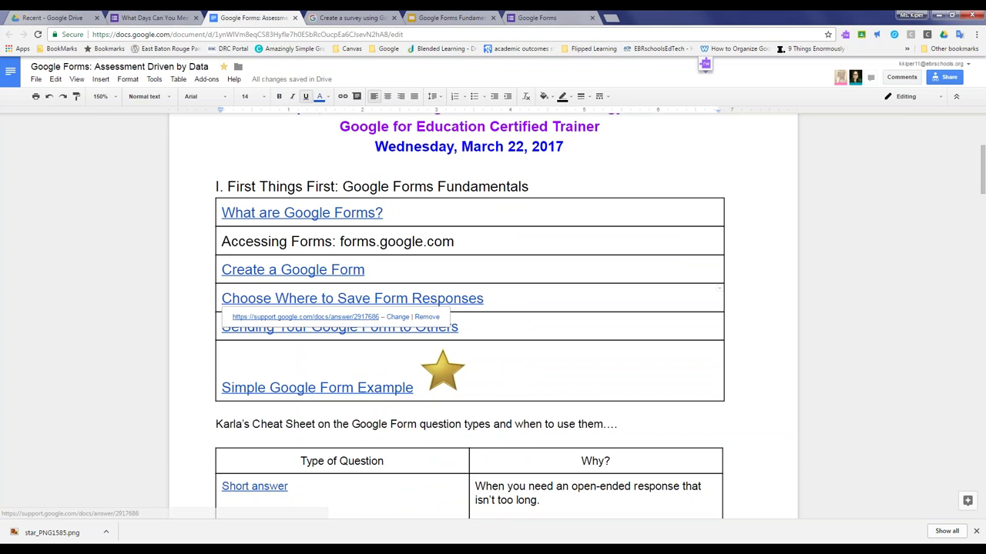
{"action": "left_click", "coordinate": [308, 316]}
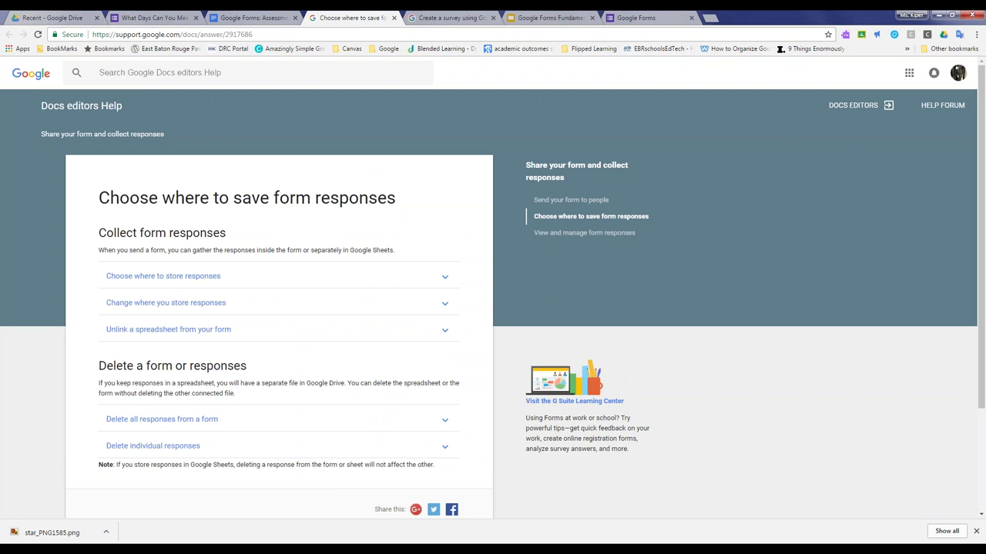
{"action": "left_click", "coordinate": [152, 16]}
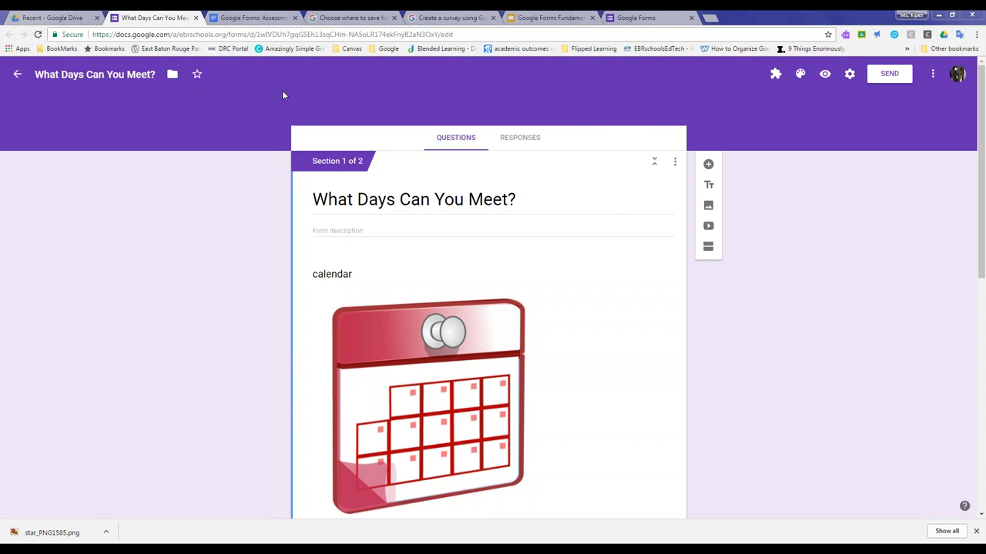
- Link the form's responses to a new spreadsheet, 'What Days Can You Meet? (Responses)'
{"action": "left_click", "coordinate": [521, 138]}
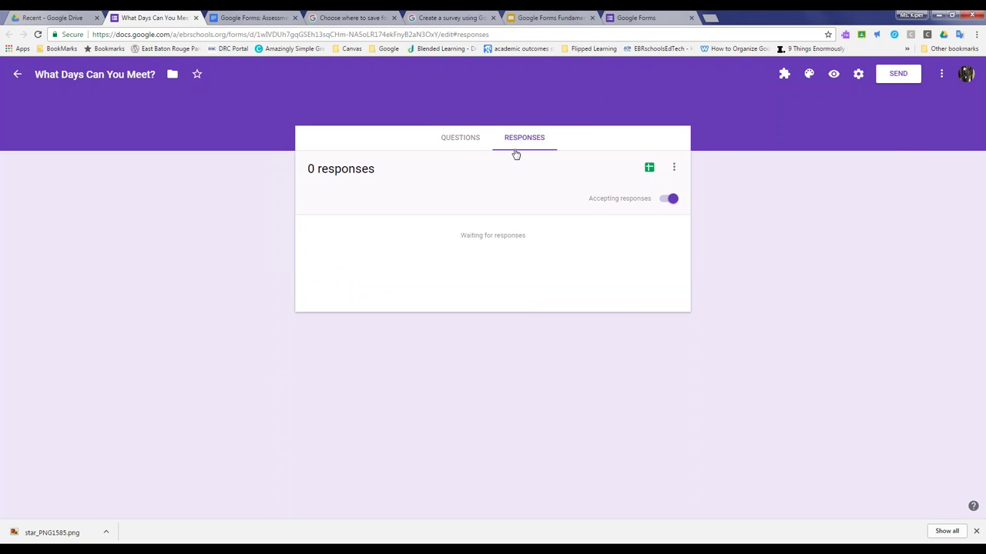
{"action": "left_click", "coordinate": [650, 171]}
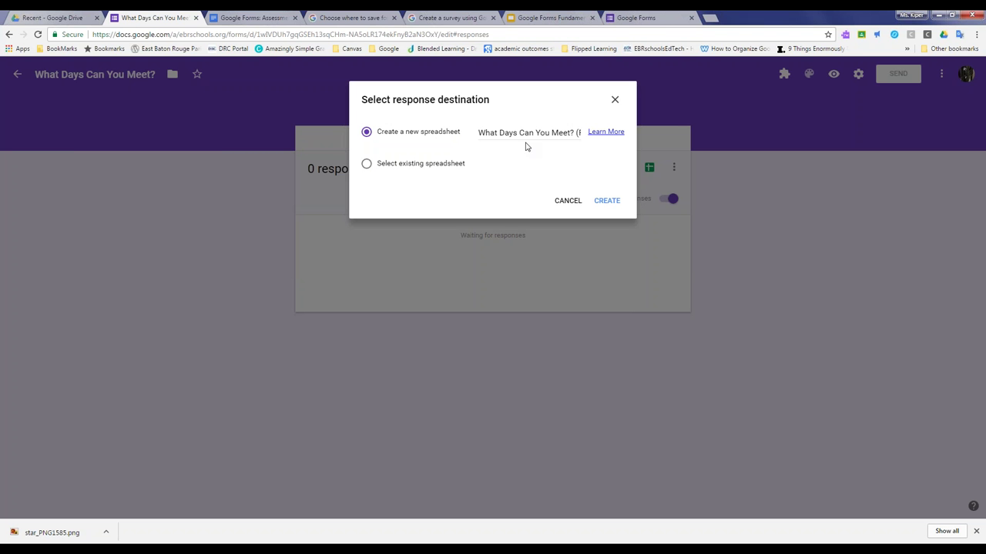
{"action": "left_click", "coordinate": [366, 165]}
{"action": "left_click", "coordinate": [367, 131]}
{"action": "left_click", "coordinate": [604, 201]}
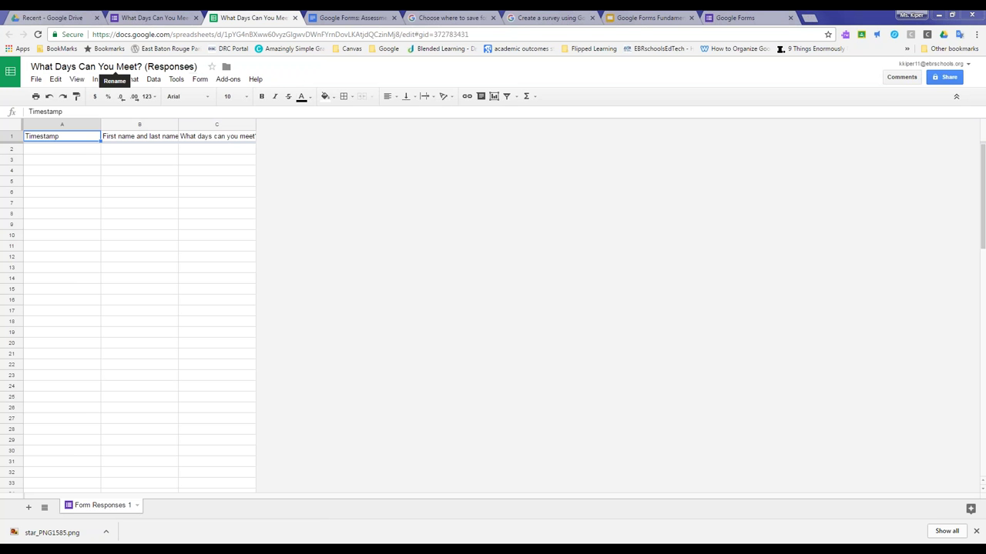
- Open the 'Sending Your Google Form to Others' help page from the handout
{"action": "left_click", "coordinate": [325, 15]}
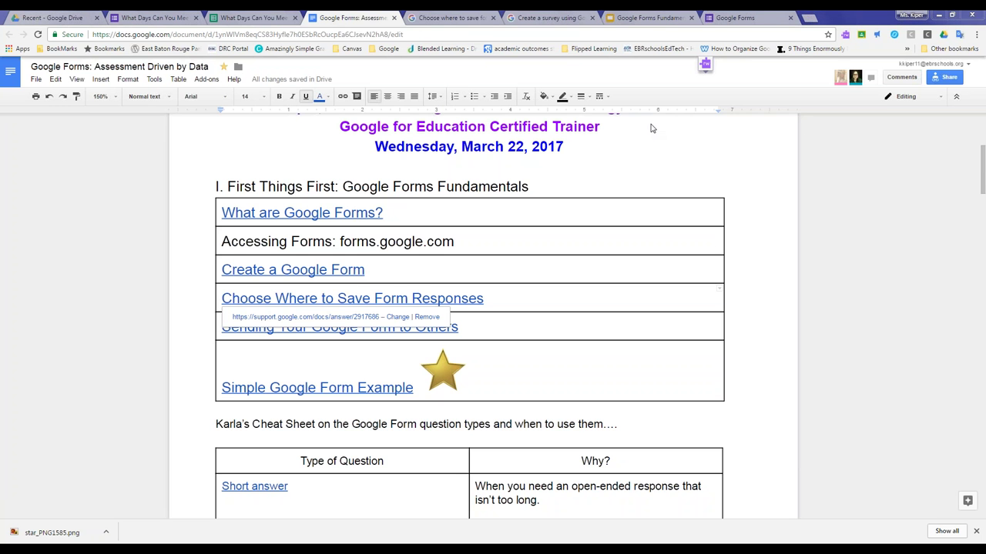
{"action": "left_click", "coordinate": [173, 343]}
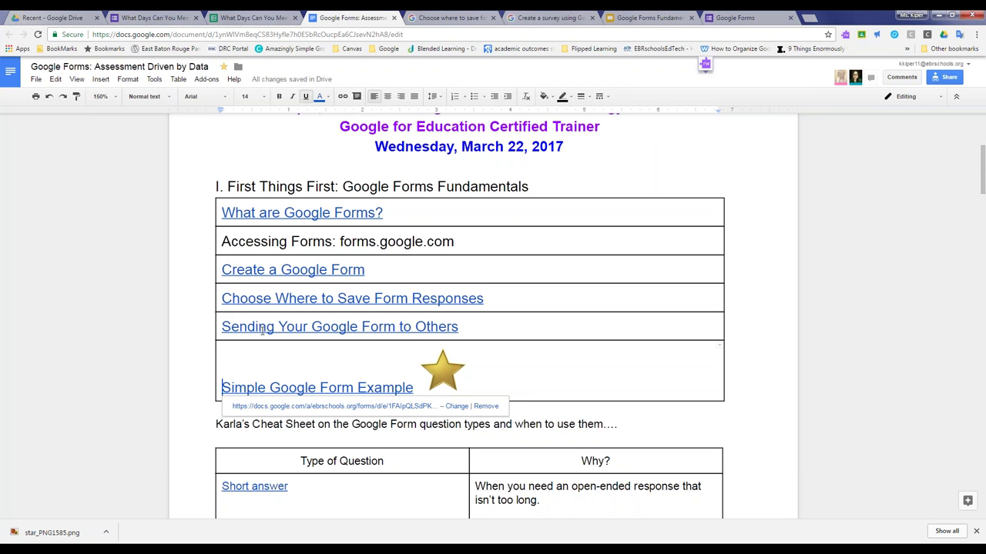
{"action": "left_click", "coordinate": [314, 327]}
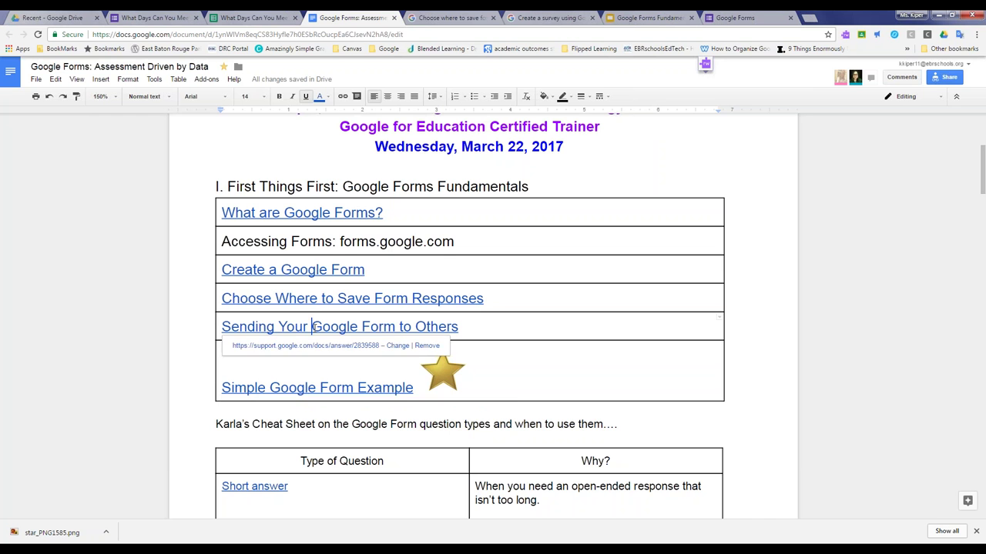
{"action": "left_click", "coordinate": [314, 354]}
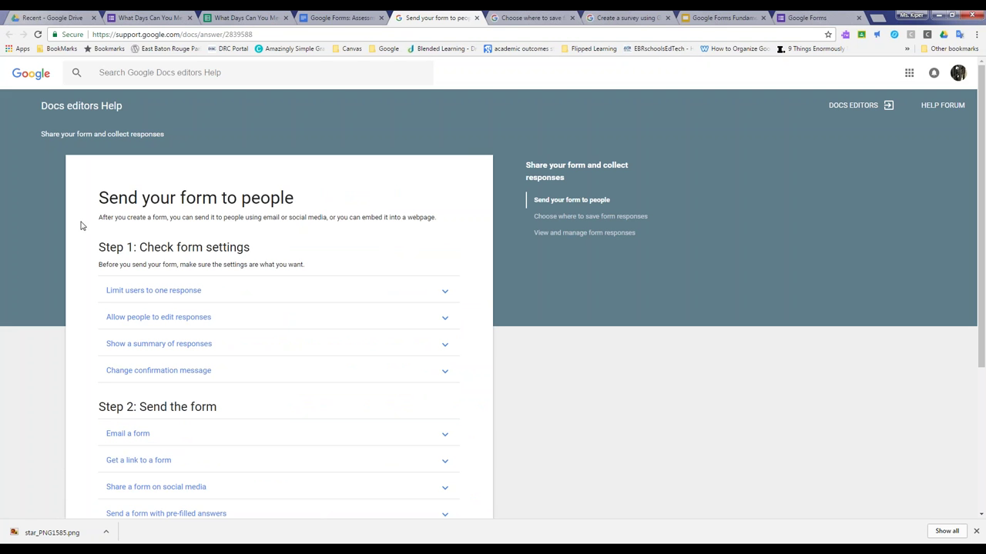
- Read the 'Limit users to one response' steps, then return to the form's responses
{"action": "left_click", "coordinate": [141, 294]}
{"action": "scroll", "coordinate": [76, 275], "scroll_direction": "down", "scroll_amount": 1}
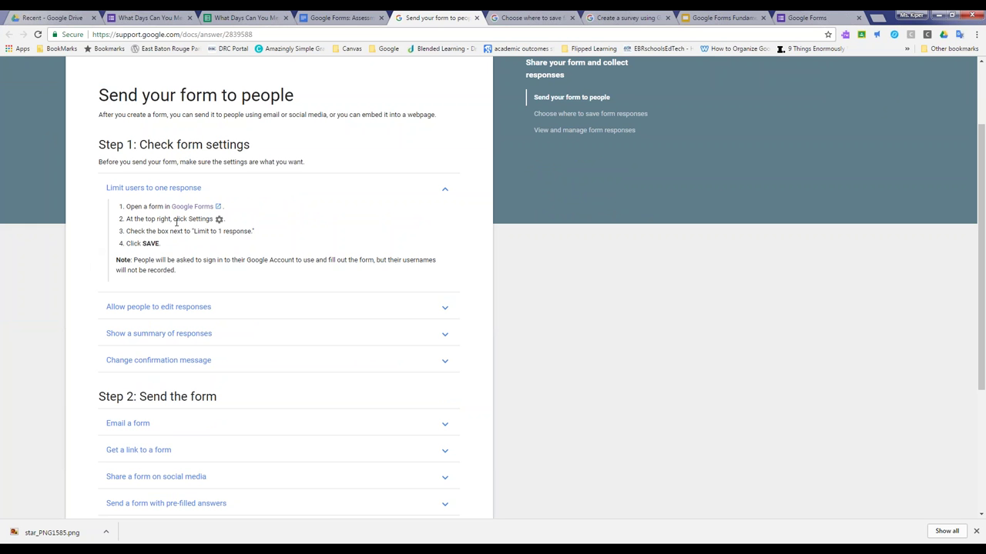
{"action": "left_click", "coordinate": [151, 17]}
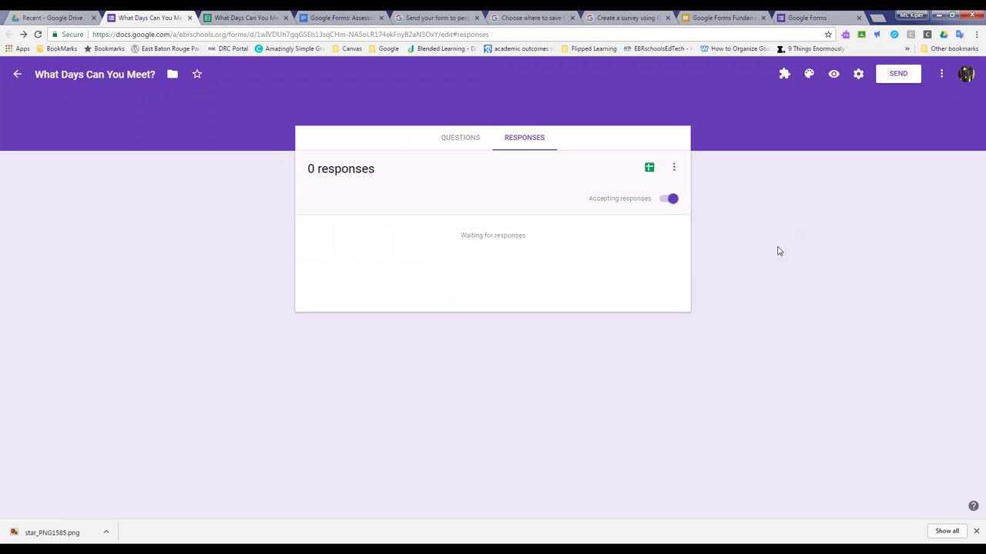
- Open the form's Settings from the Questions view and show the Presentation options
{"action": "left_click", "coordinate": [466, 145]}
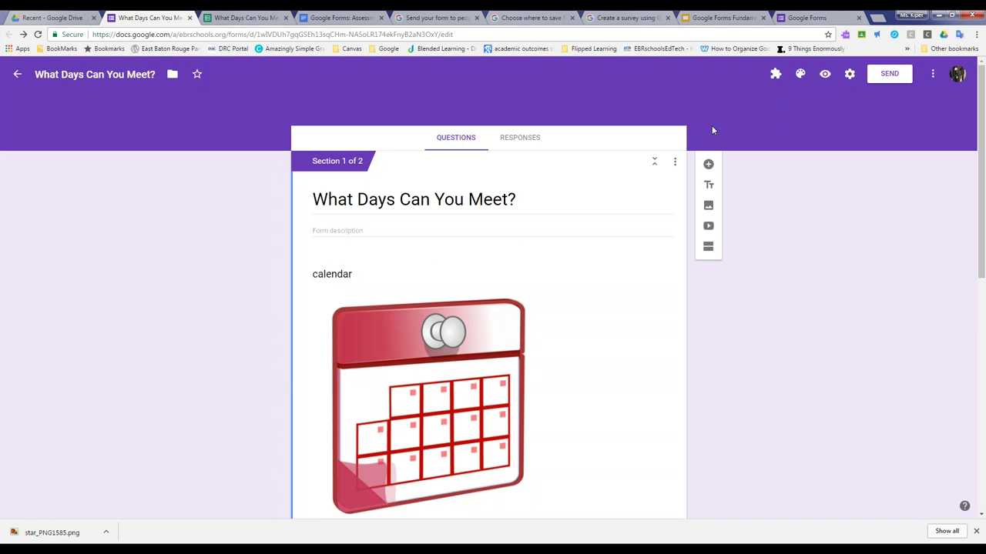
{"action": "left_click", "coordinate": [850, 75]}
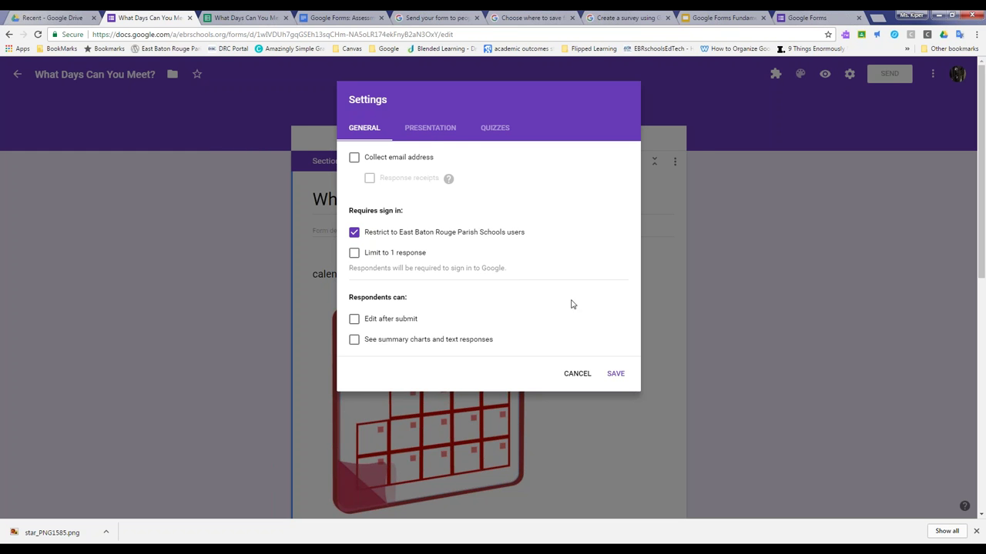
{"action": "left_click", "coordinate": [428, 131]}
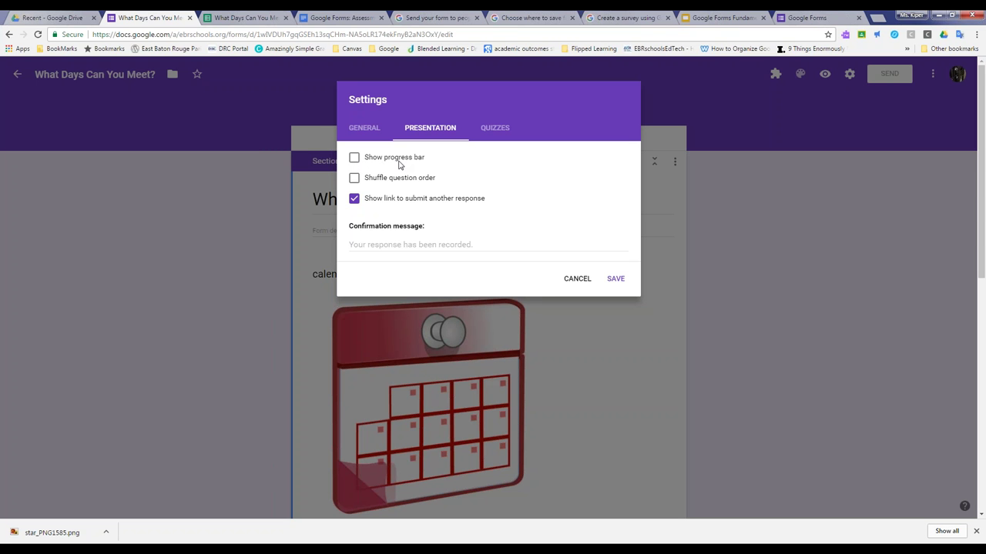
- Set the confirmation message to 'Thanks!' and save, leaving the progress bar off
{"action": "left_click", "coordinate": [354, 160]}
{"action": "left_click", "coordinate": [354, 159]}
{"action": "left_click", "coordinate": [358, 244]}
{"action": "type", "text": "Thanks!"}
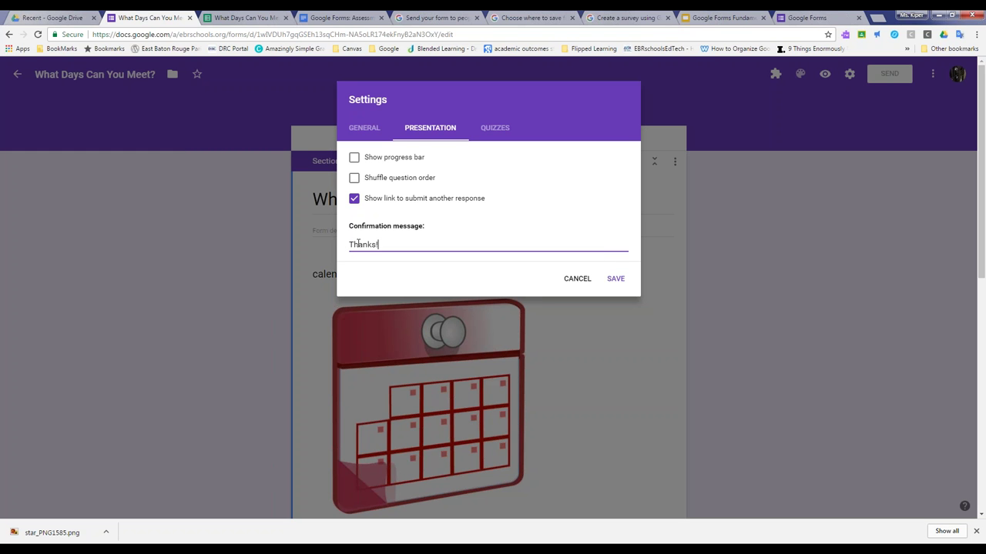
{"action": "left_click", "coordinate": [616, 278]}
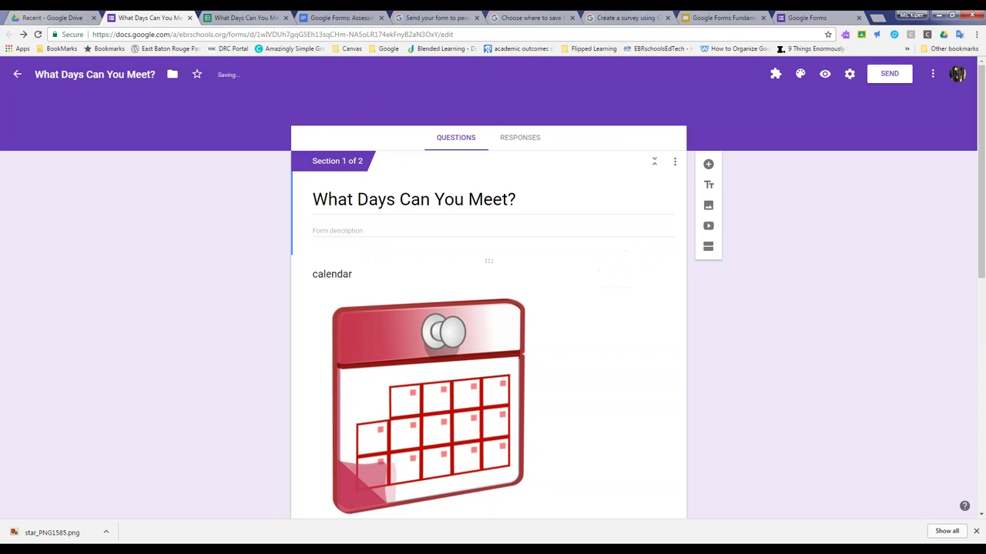
- Review the Quizzes settings and close them without changes
{"action": "left_click", "coordinate": [849, 74]}
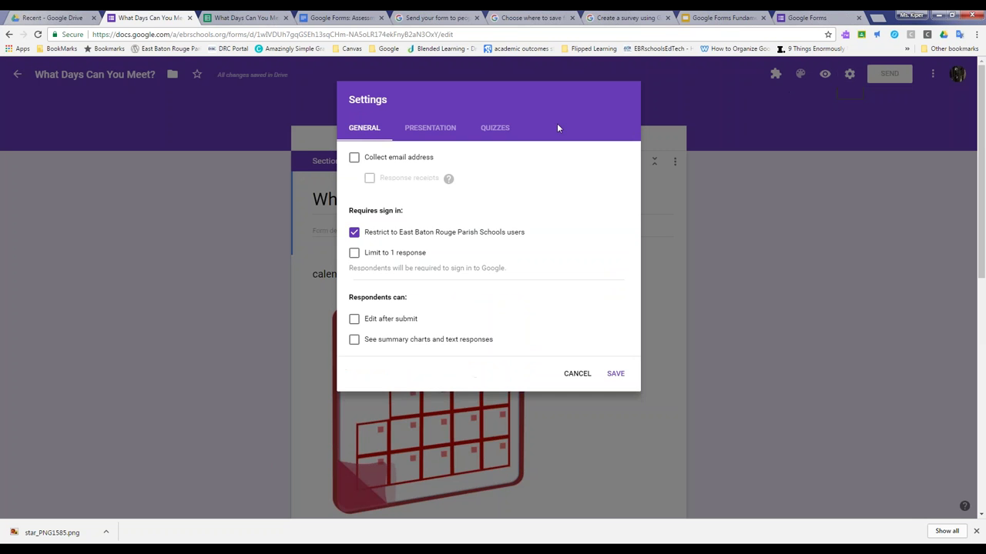
{"action": "left_click", "coordinate": [494, 128]}
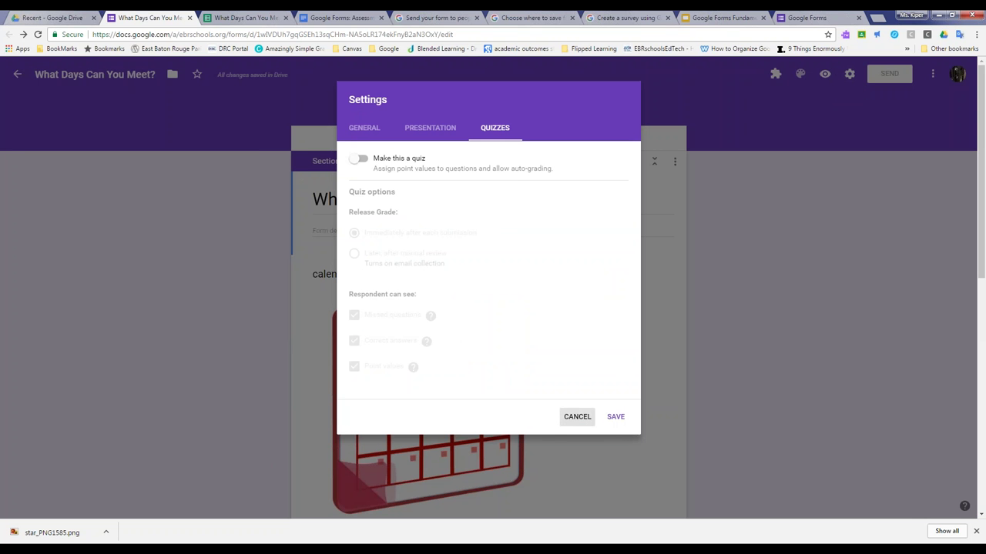
{"action": "left_click", "coordinate": [577, 416]}
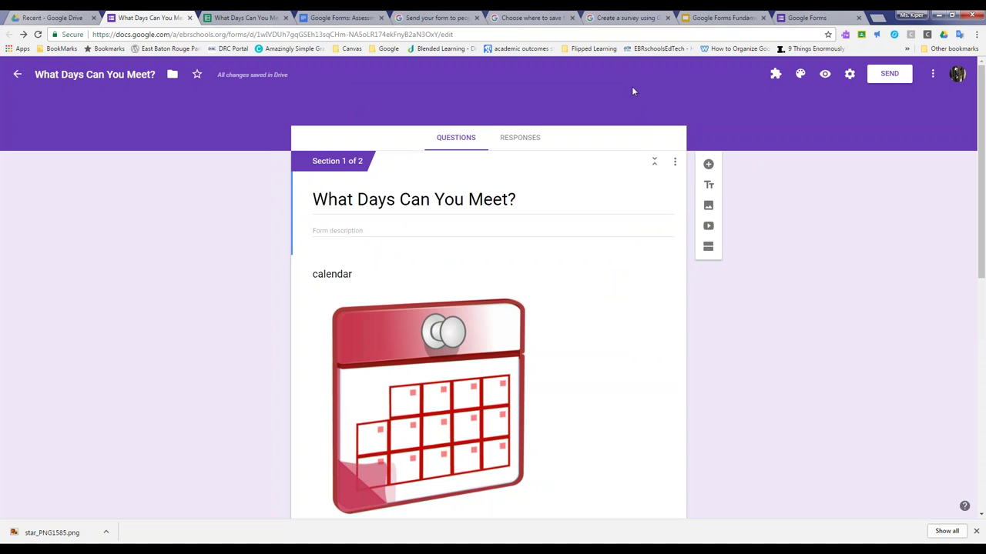
- Get the form's shortened shareable link from the Send form dialog
{"action": "left_click", "coordinate": [889, 74]}
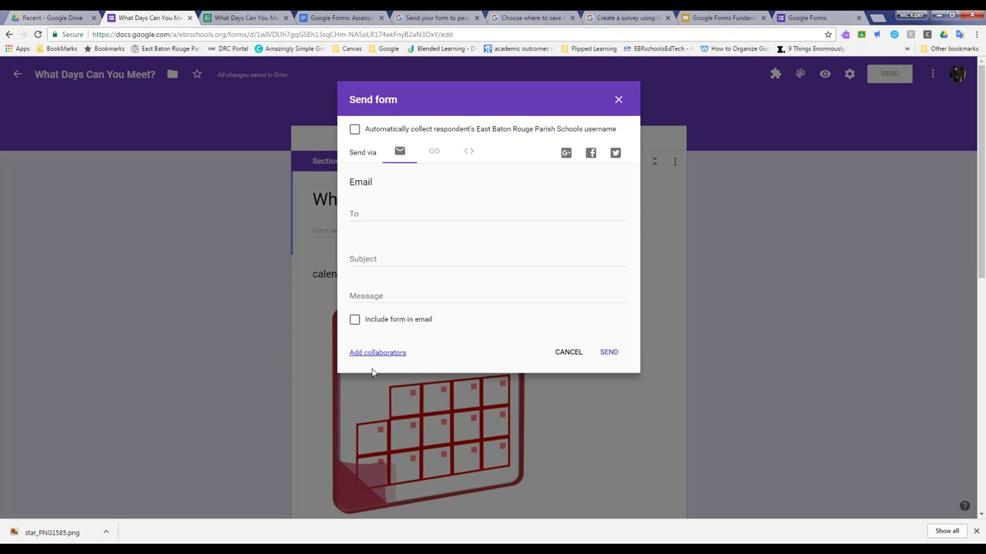
{"action": "left_click", "coordinate": [371, 217]}
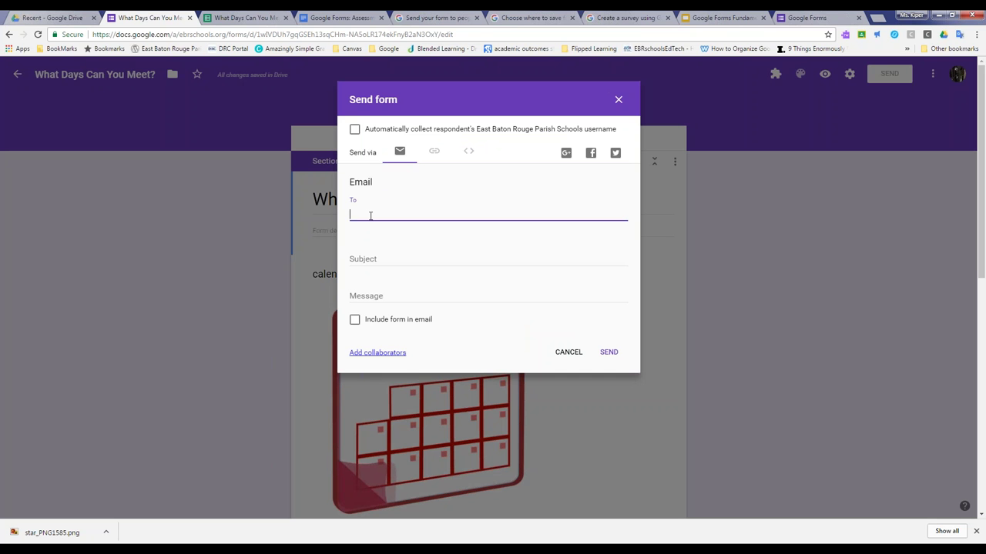
{"action": "left_click", "coordinate": [434, 154]}
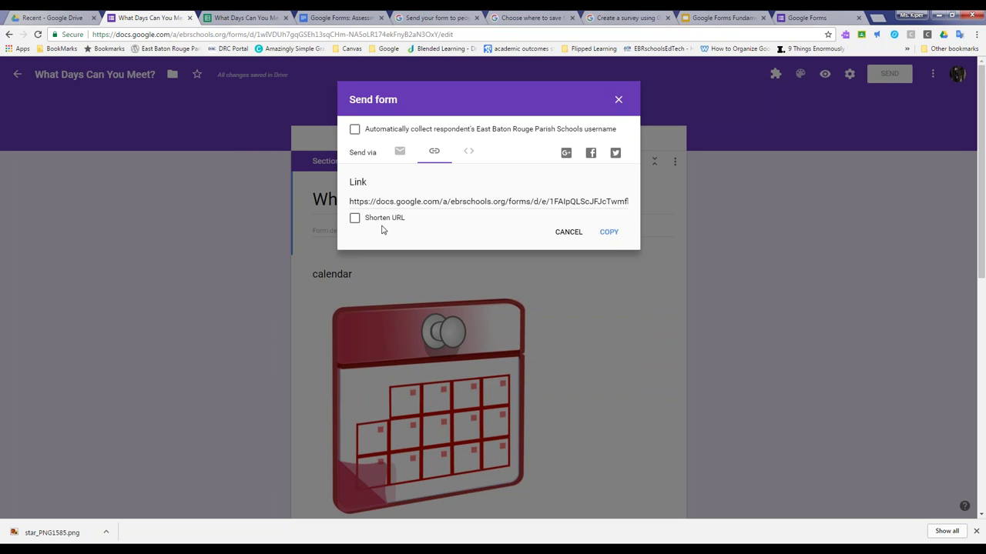
{"action": "left_click", "coordinate": [354, 218]}
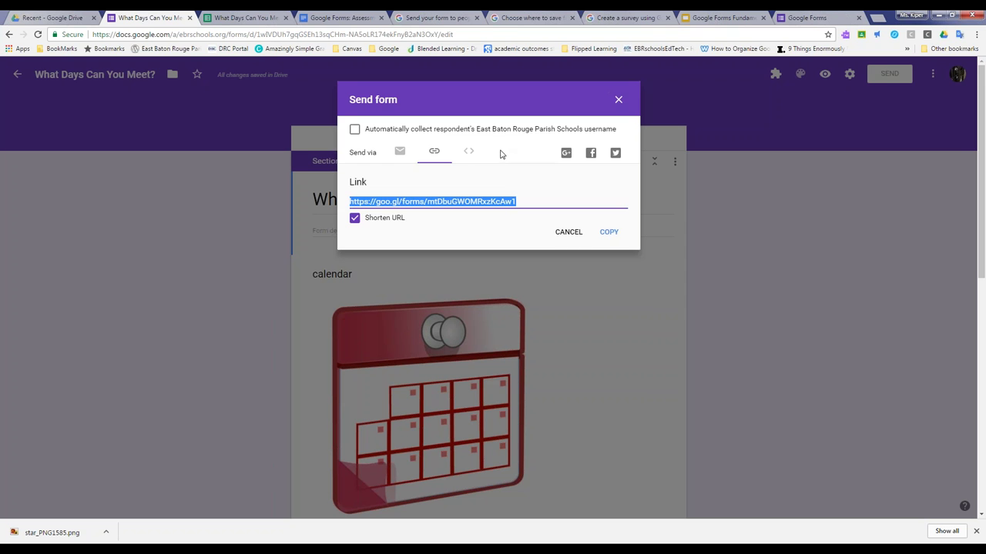
- Copy the form's 760 × 500 px embed HTML code and close the dialog
{"action": "left_click", "coordinate": [470, 154]}
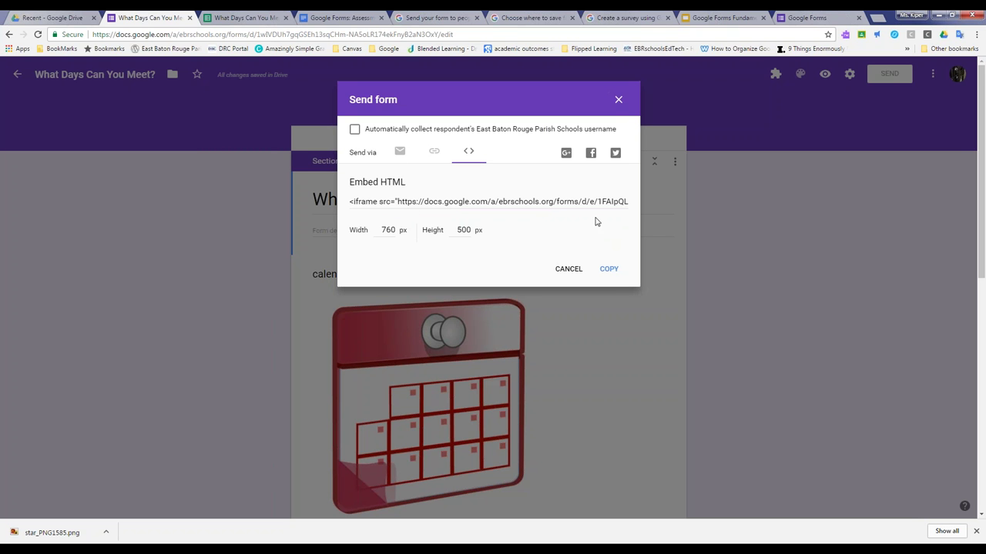
{"action": "left_click", "coordinate": [609, 271]}
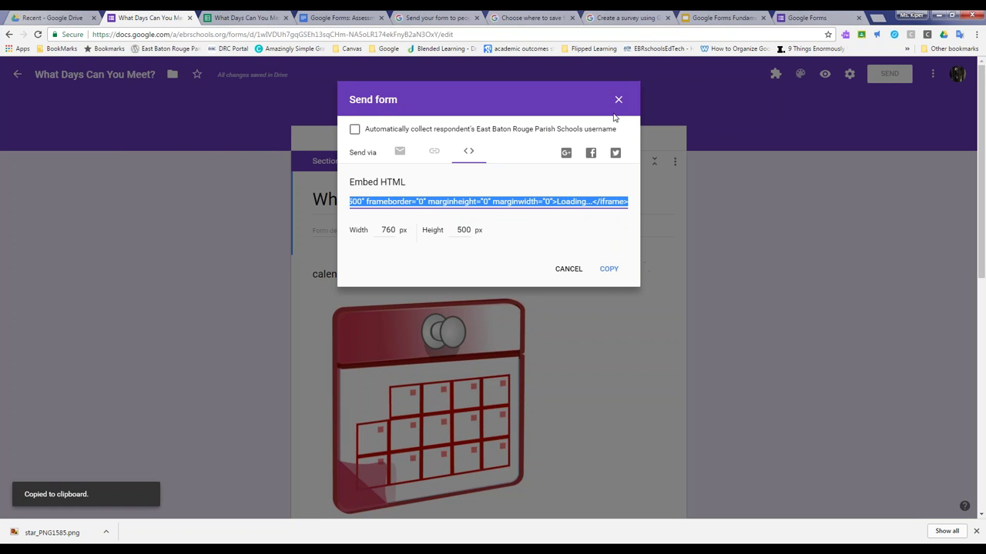
{"action": "left_click", "coordinate": [617, 100]}
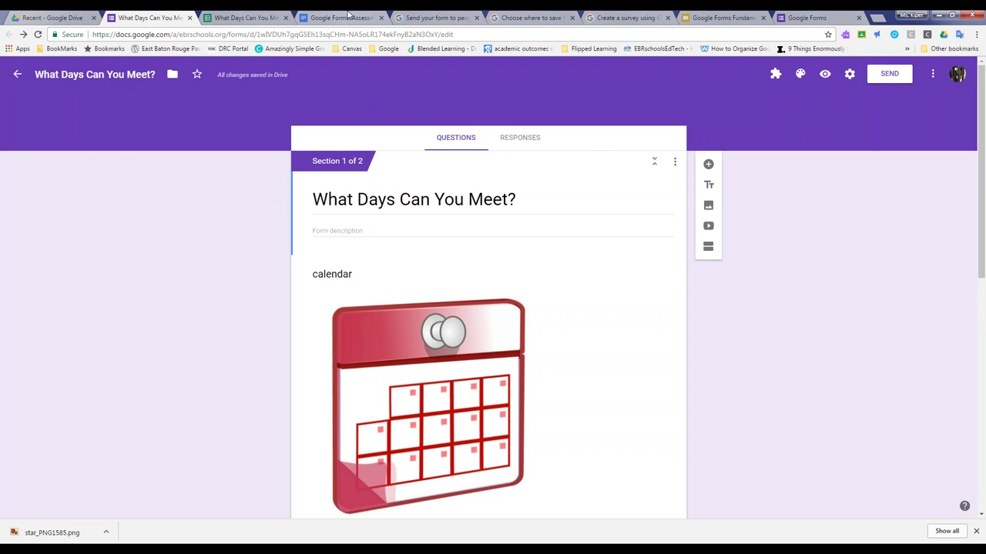
- Open the live Google Forms Background form via the handout's Simple Google Form Example link
{"action": "left_click", "coordinate": [348, 16]}
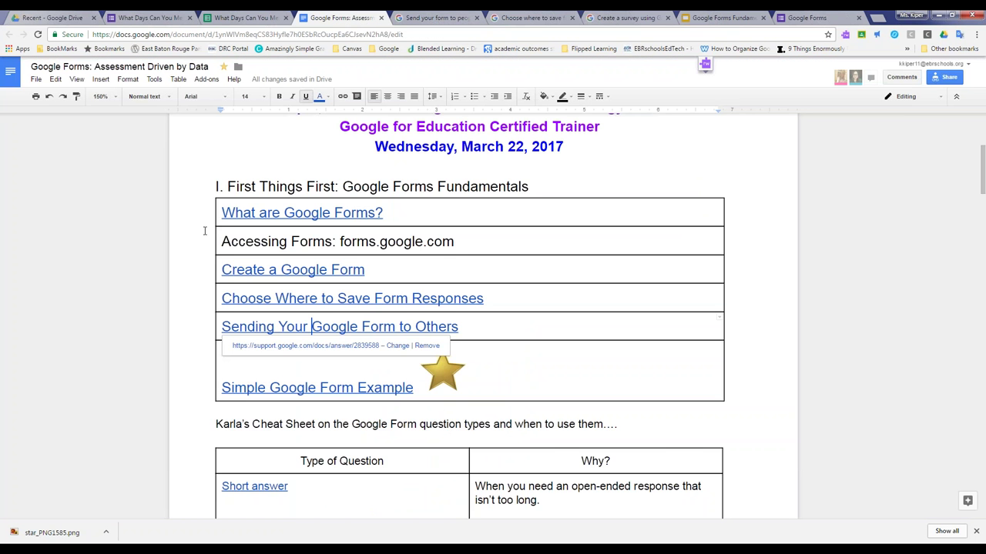
{"action": "scroll", "coordinate": [237, 288], "scroll_direction": "down", "scroll_amount": 2}
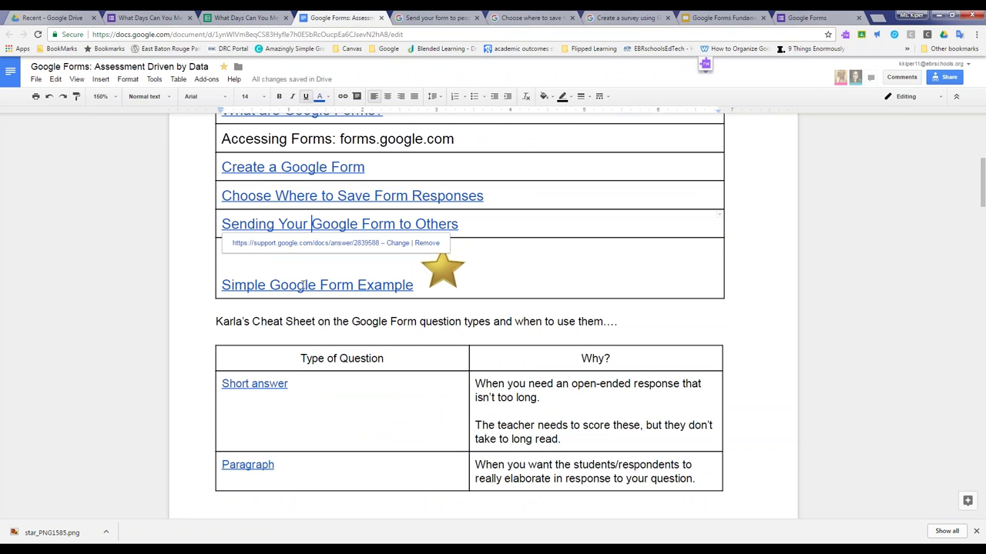
{"action": "left_click", "coordinate": [357, 287]}
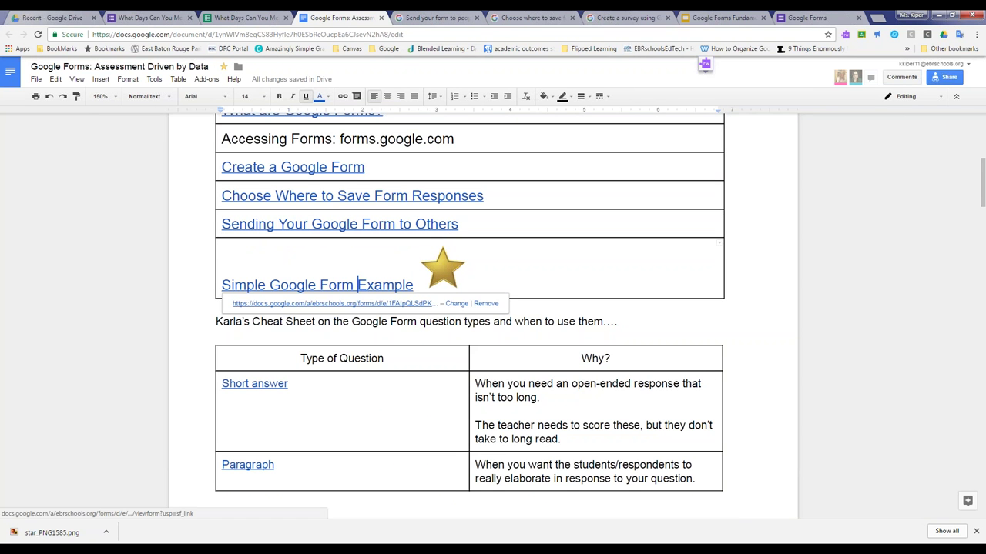
{"action": "left_click", "coordinate": [331, 304]}
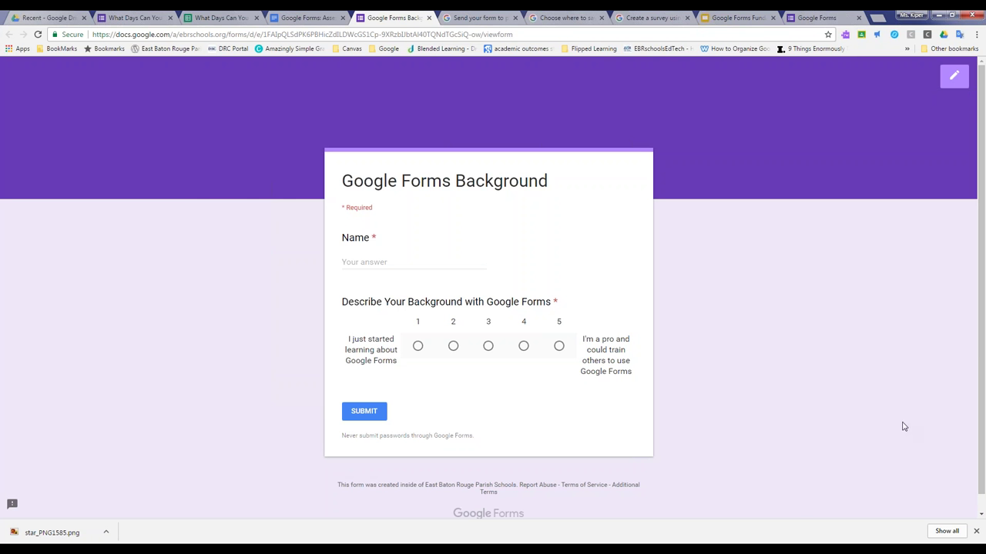
- Open the Google Forms Background form in the editor, check its 1 response, then view its questions
{"action": "left_click", "coordinate": [288, 16]}
{"action": "key", "text": "ctrl+Home"}
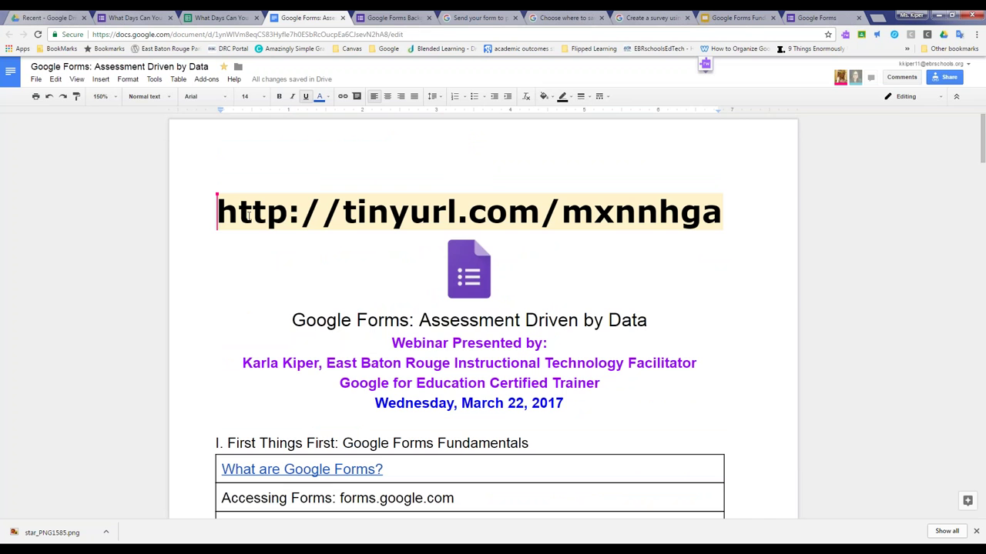
{"action": "left_click", "coordinate": [362, 16]}
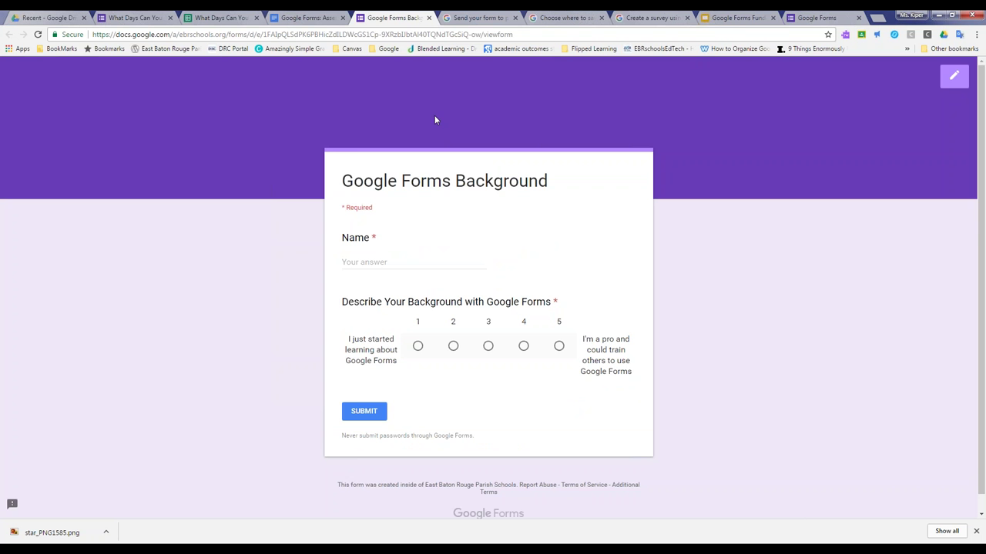
{"action": "left_click", "coordinate": [954, 76]}
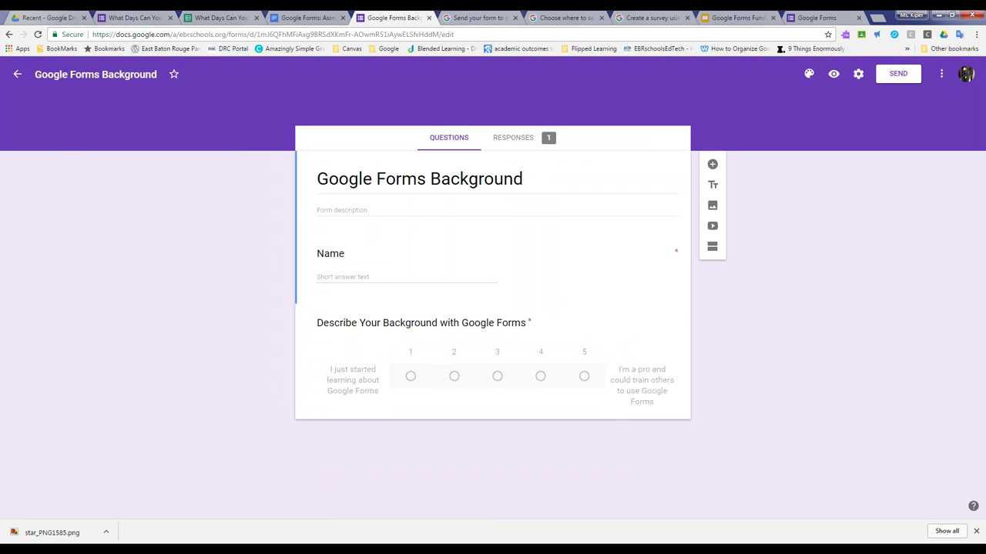
{"action": "left_click", "coordinate": [517, 147]}
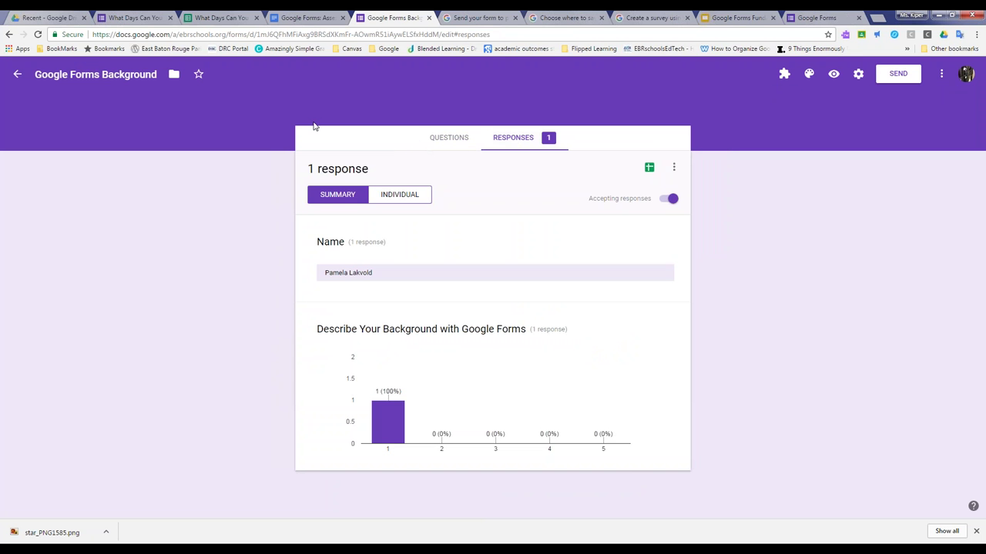
{"action": "left_click", "coordinate": [421, 143]}
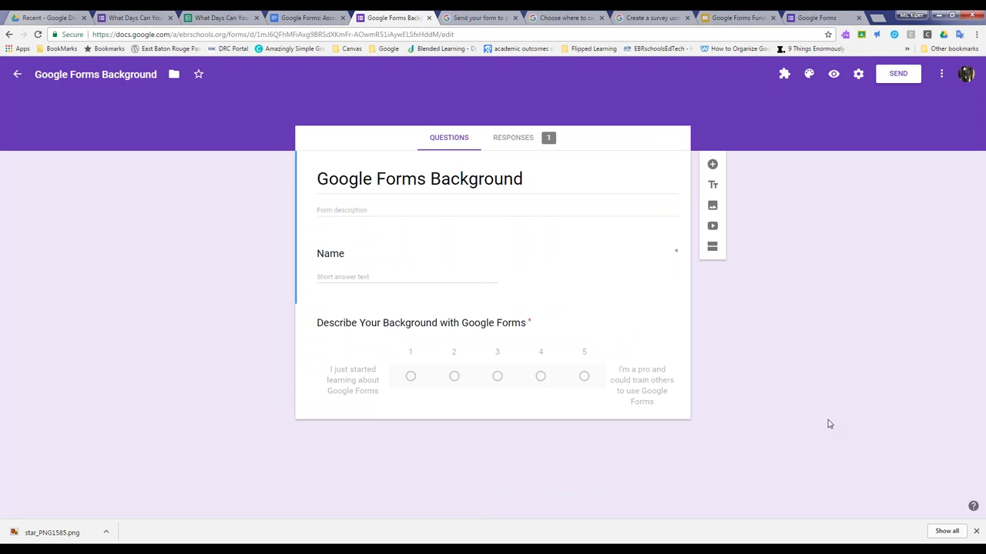
{"action": "left_click", "coordinate": [305, 16]}
{"action": "left_click_drag", "start_coordinate": [213, 209], "coordinate": [796, 216]}
{"action": "right_click", "coordinate": [797, 216]}
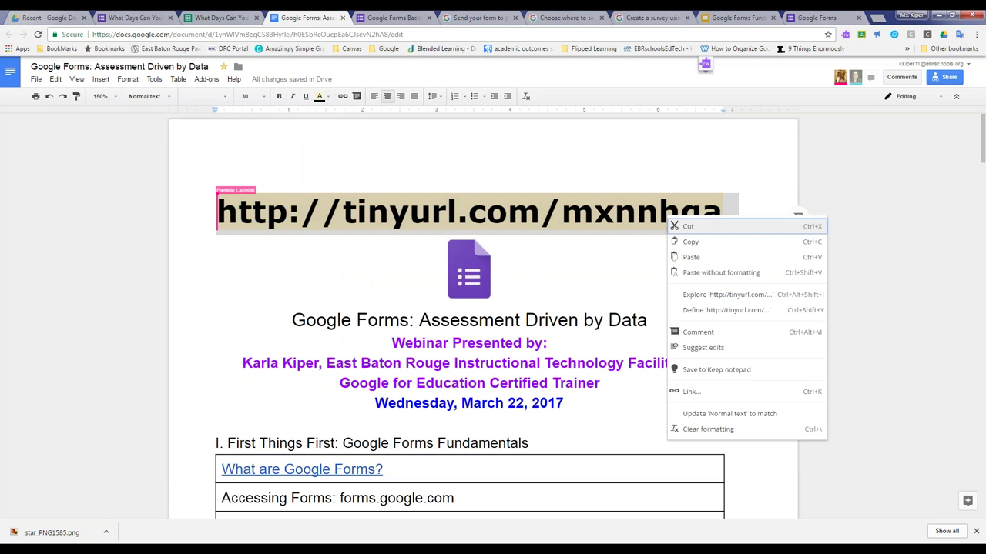
{"action": "left_click", "coordinate": [690, 241]}
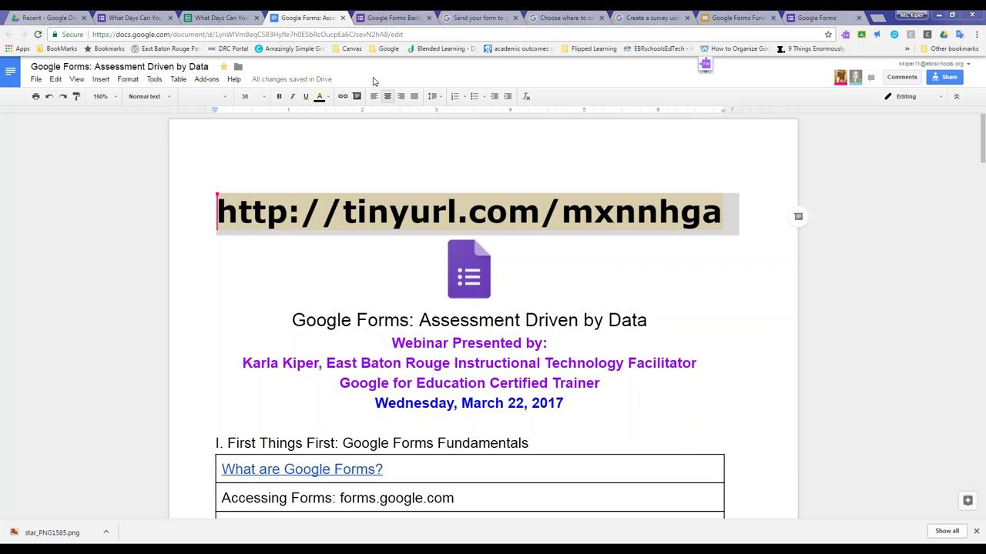
{"action": "key", "text": "ctrl+Tab"}
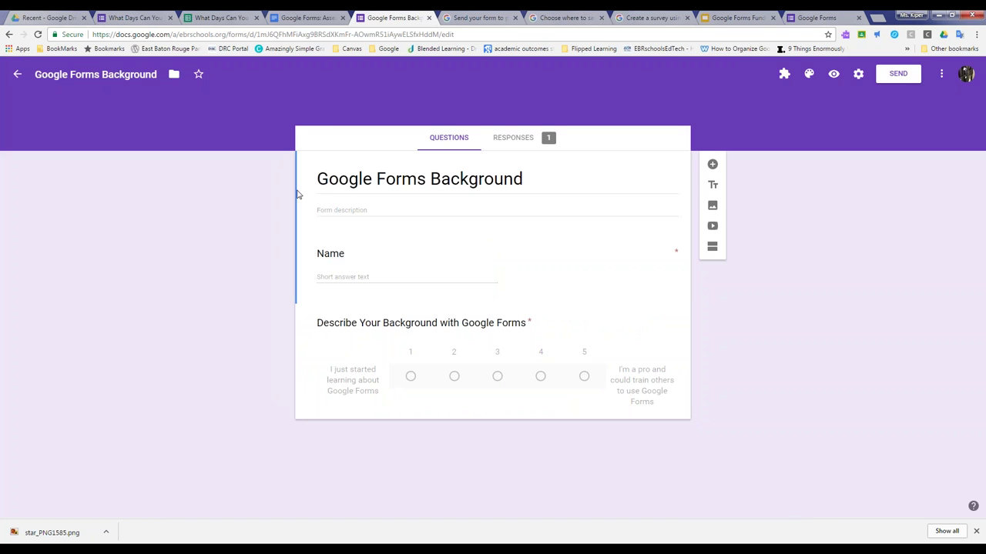
- Reload the form and check its shareable link in the send options
{"action": "left_click", "coordinate": [37, 35]}
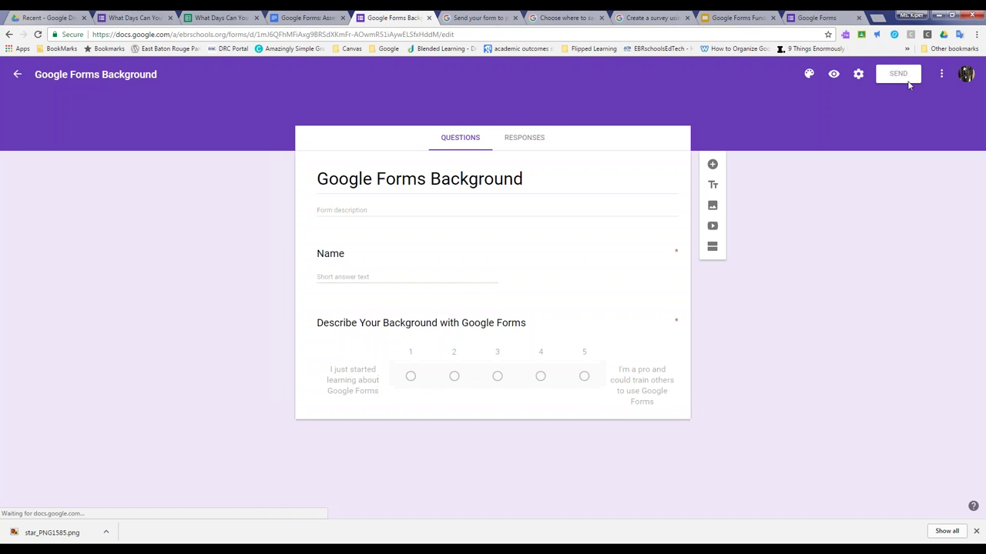
{"action": "left_click", "coordinate": [898, 73]}
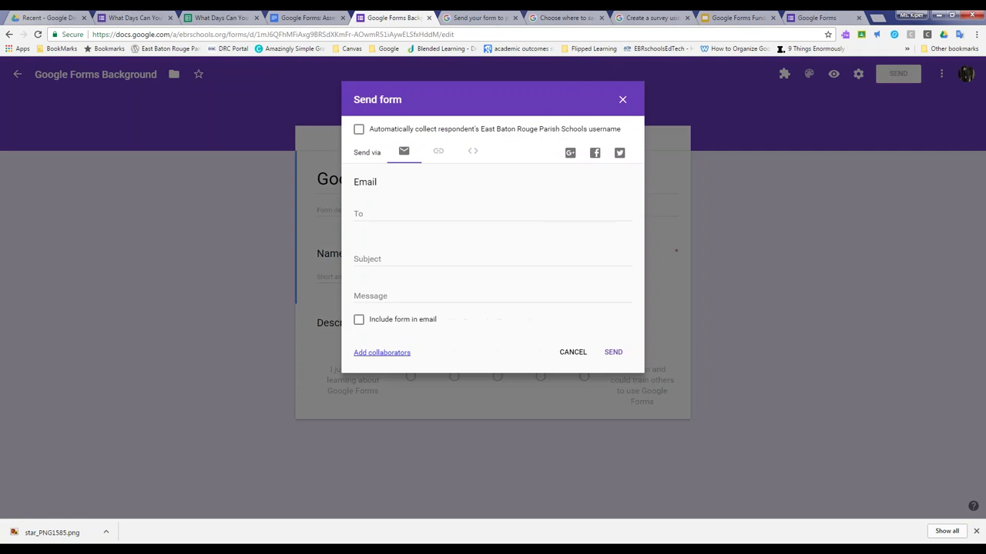
{"action": "left_click", "coordinate": [440, 153]}
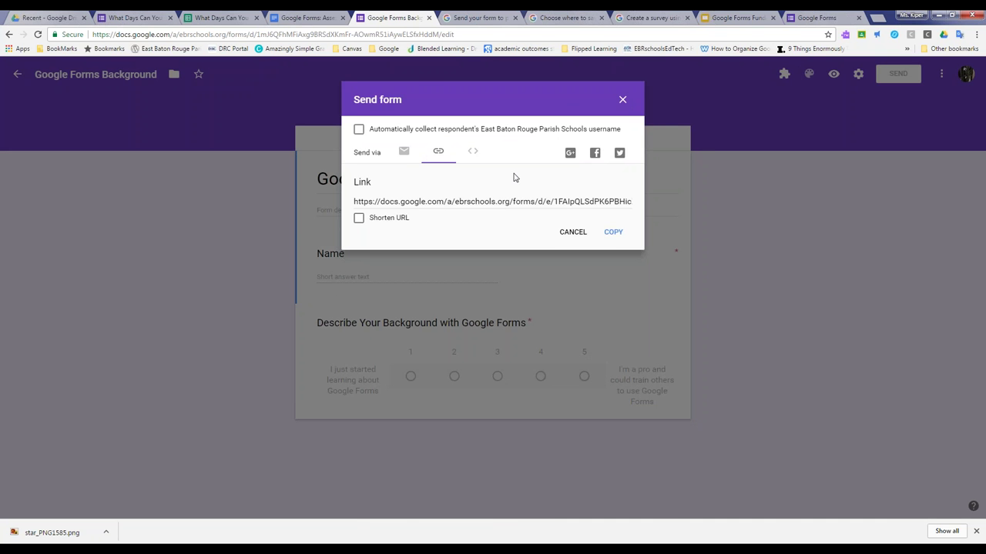
{"action": "left_click", "coordinate": [622, 100]}
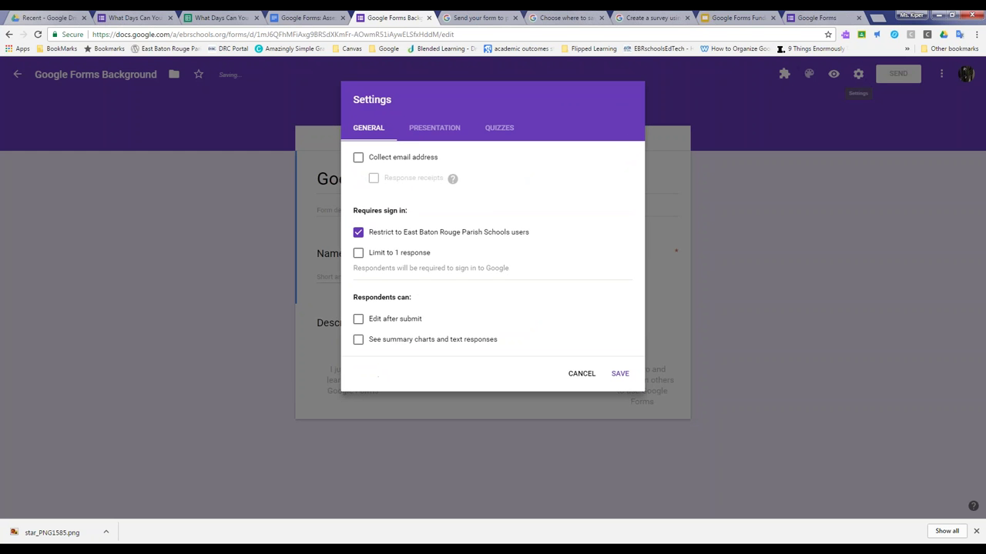
- Turn off the East Baton Rouge Parish Schools sign-in restriction, save, and reload the form
{"action": "left_click", "coordinate": [856, 75]}
{"action": "left_click", "coordinate": [358, 232]}
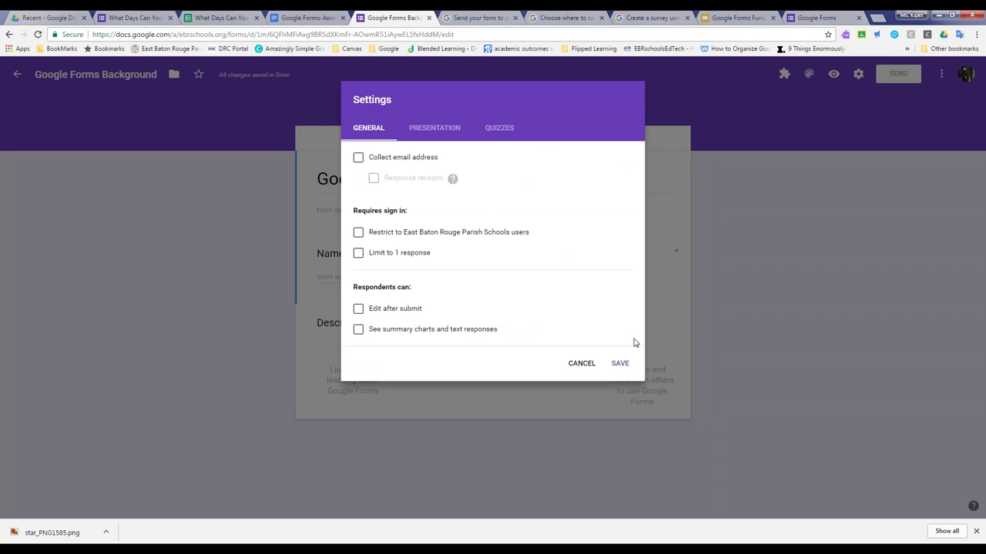
{"action": "left_click", "coordinate": [618, 365]}
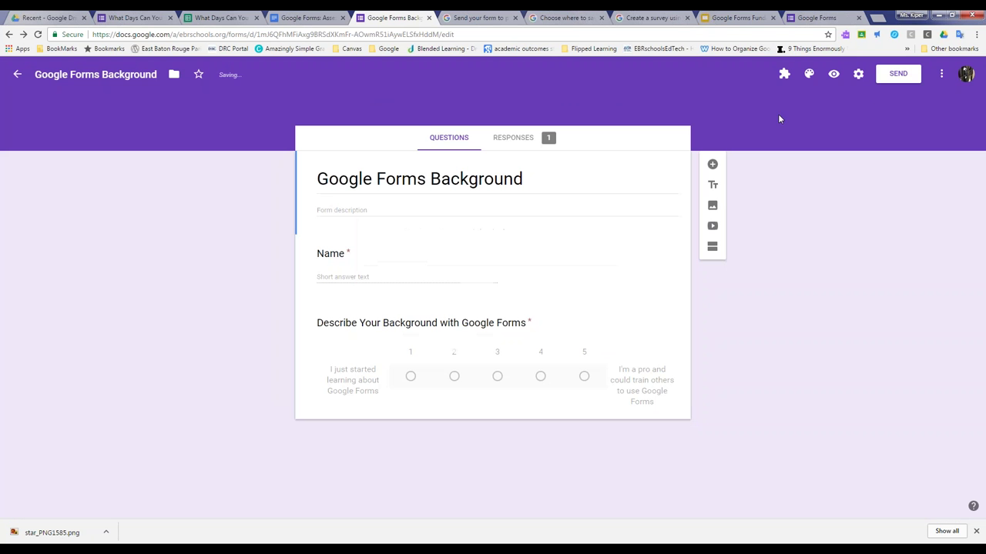
{"action": "left_click", "coordinate": [37, 33]}
{"action": "left_click", "coordinate": [893, 77]}
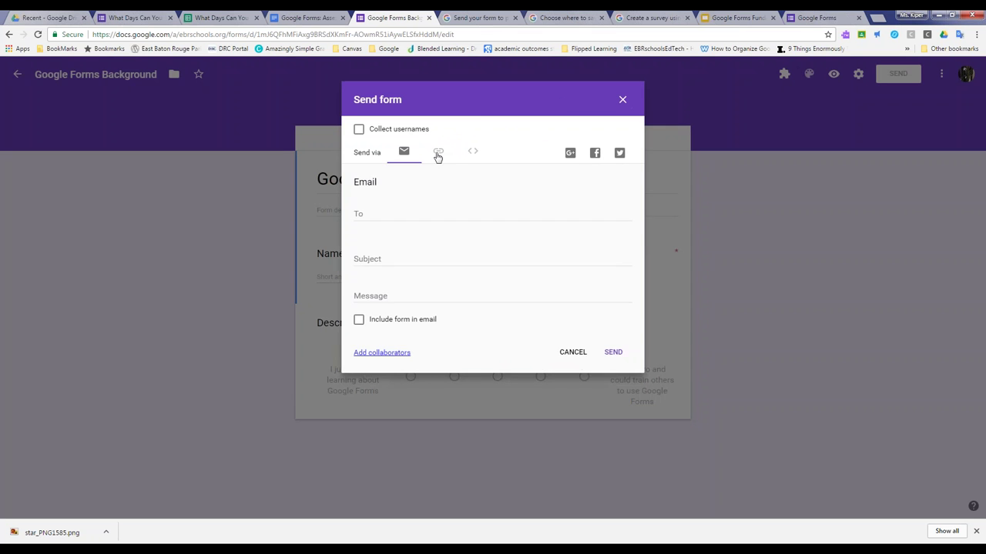
- Copy the form's shortened goo.gl link, then close send options and reload to see 6 responses
{"action": "left_click", "coordinate": [437, 154]}
{"action": "left_click", "coordinate": [375, 224]}
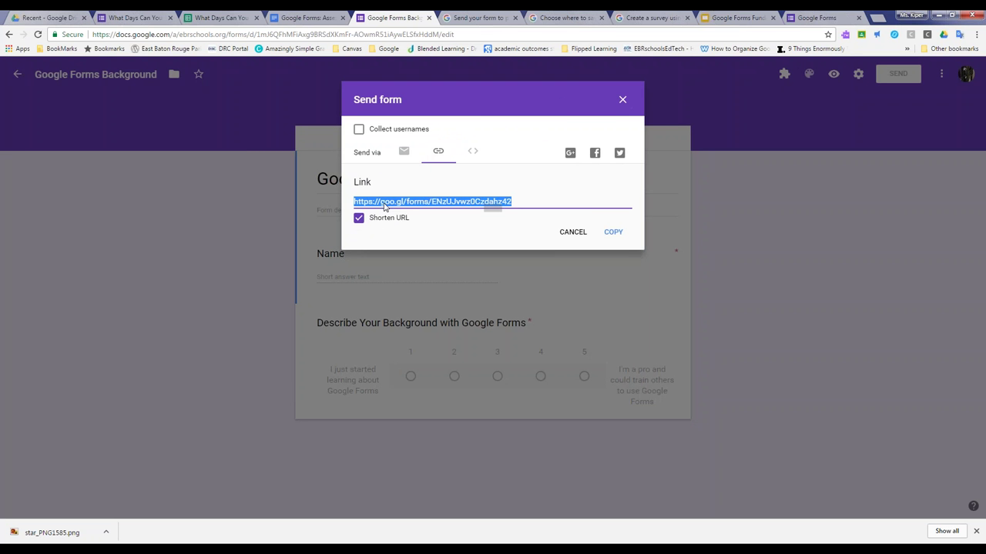
{"action": "right_click", "coordinate": [385, 206]}
{"action": "left_click", "coordinate": [406, 211]}
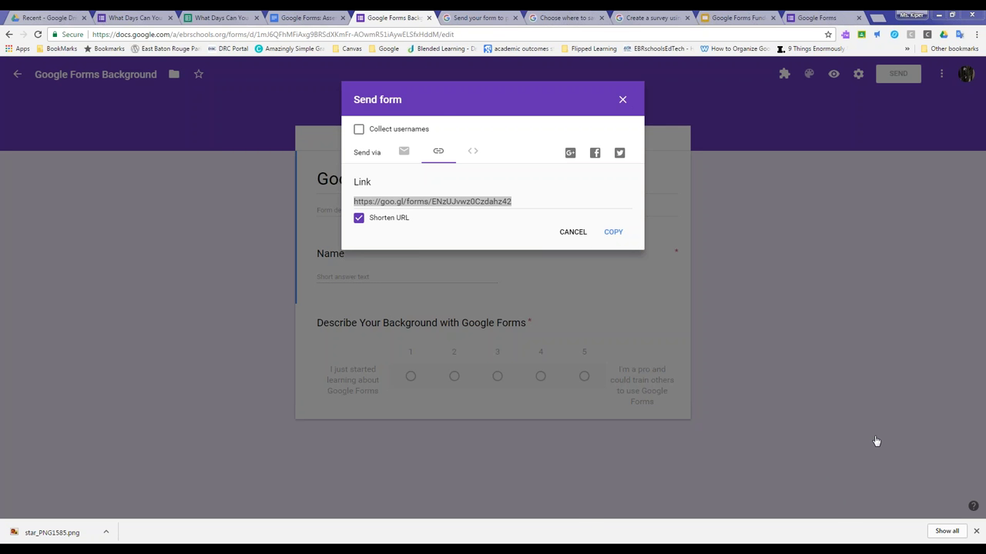
{"action": "left_click", "coordinate": [623, 99]}
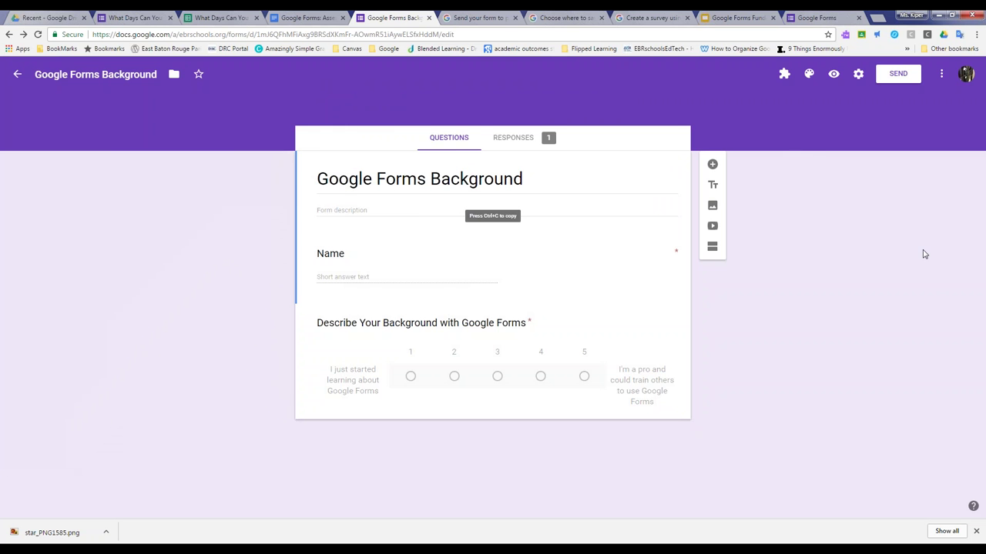
{"action": "left_click", "coordinate": [36, 36]}
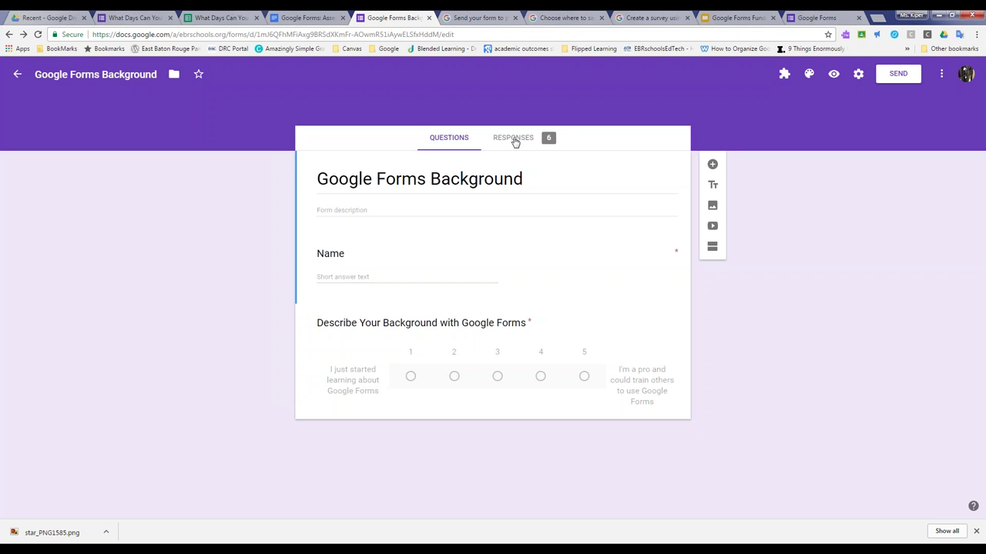
- View the Background form's responses, reload to 8, and switch from Individual back to Summary
{"action": "left_click", "coordinate": [514, 142]}
{"action": "scroll", "coordinate": [248, 159], "scroll_direction": "down", "scroll_amount": 1}
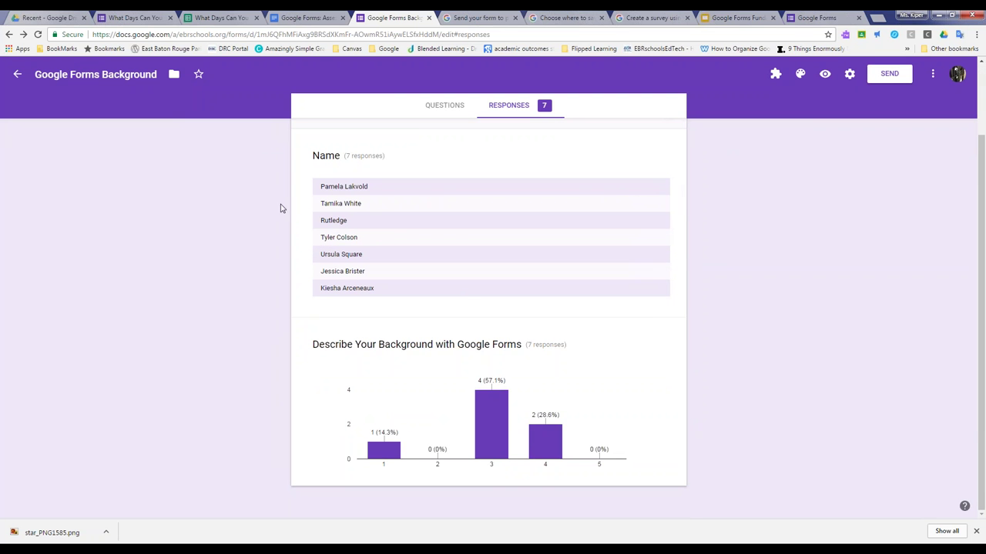
{"action": "mouse_move", "coordinate": [496, 446]}
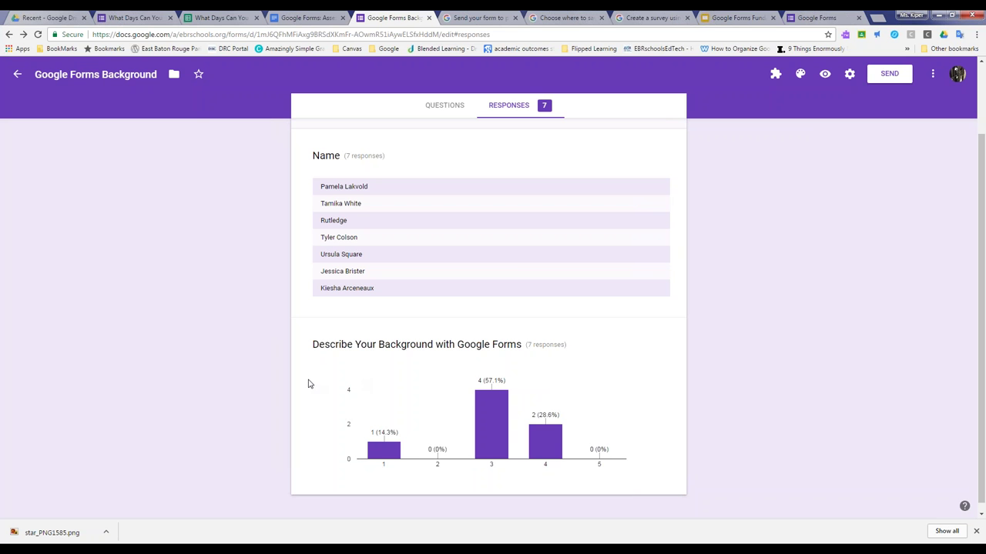
{"action": "left_click", "coordinate": [38, 35]}
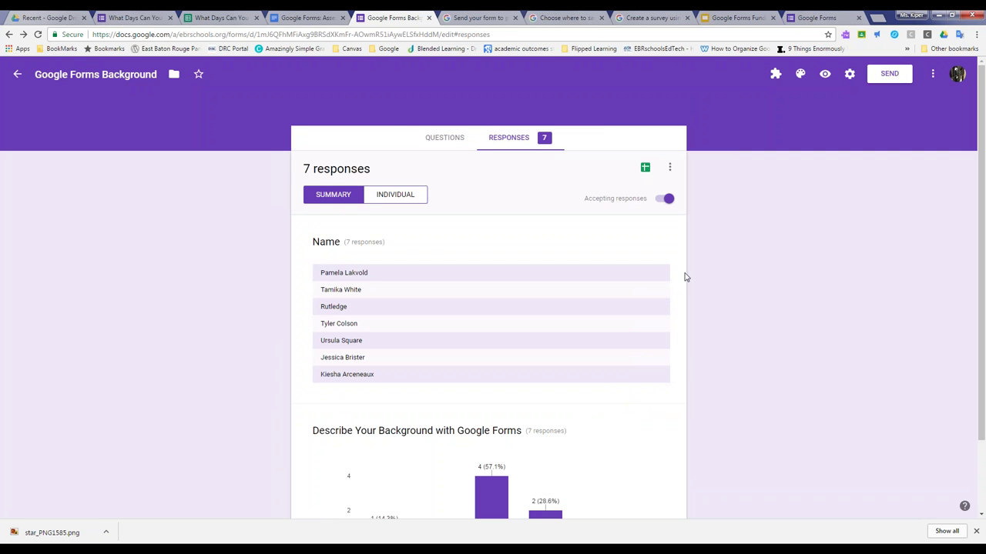
{"action": "scroll", "coordinate": [316, 327], "scroll_direction": "down", "scroll_amount": 1}
{"action": "scroll", "coordinate": [316, 327], "scroll_direction": "up", "scroll_amount": 1}
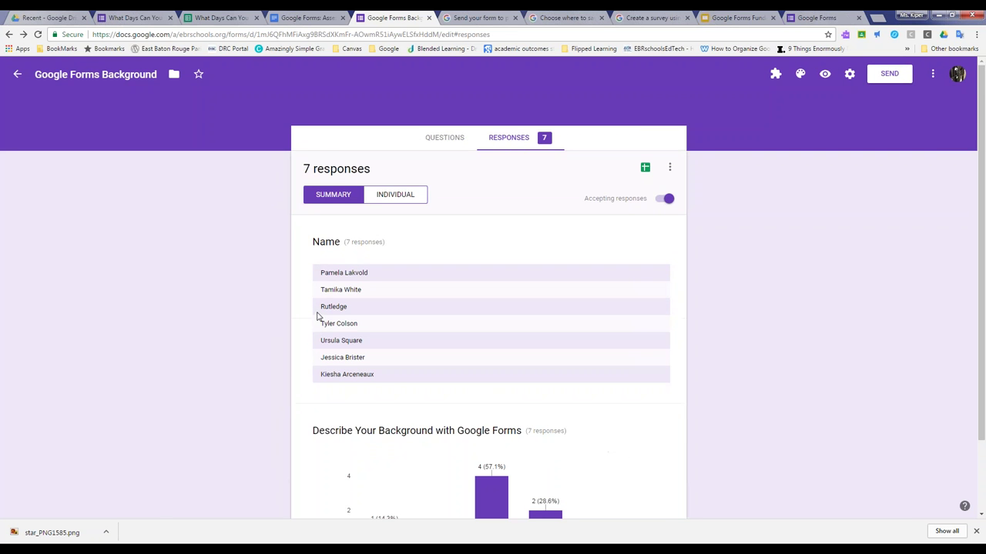
{"action": "left_click", "coordinate": [383, 197]}
{"action": "left_click", "coordinate": [328, 195]}
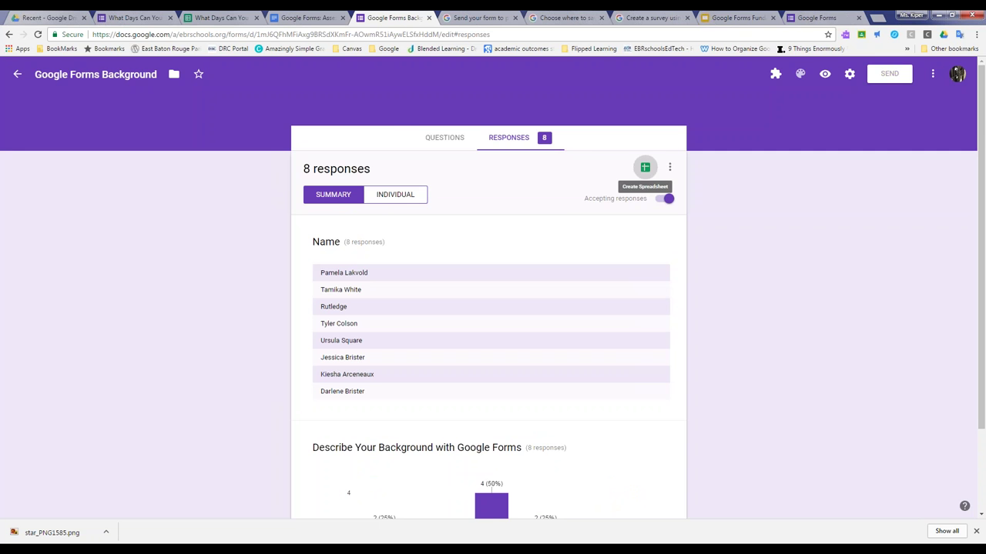
- Link the responses to a new Google Forms Background (Responses) spreadsheet
{"action": "left_click", "coordinate": [645, 169]}
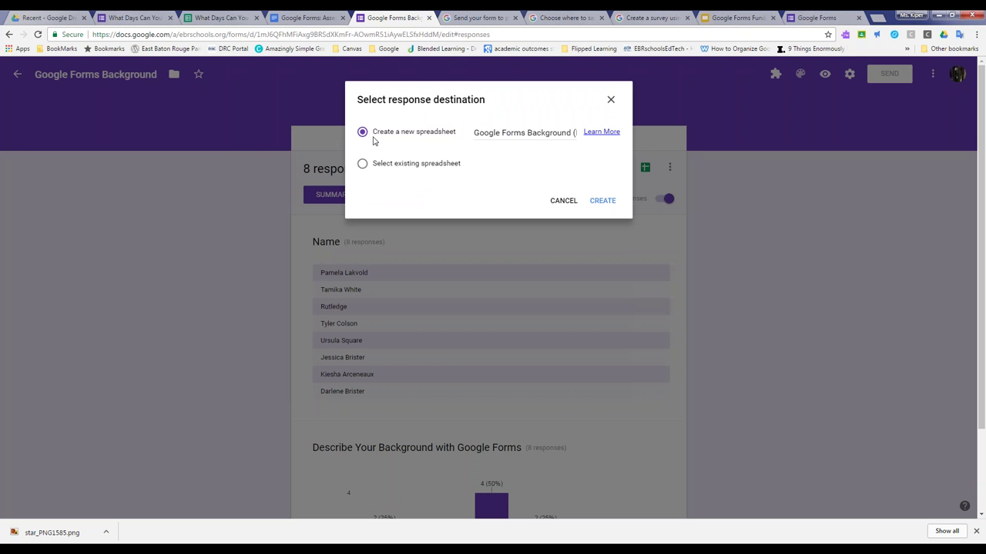
{"action": "left_click", "coordinate": [603, 201]}
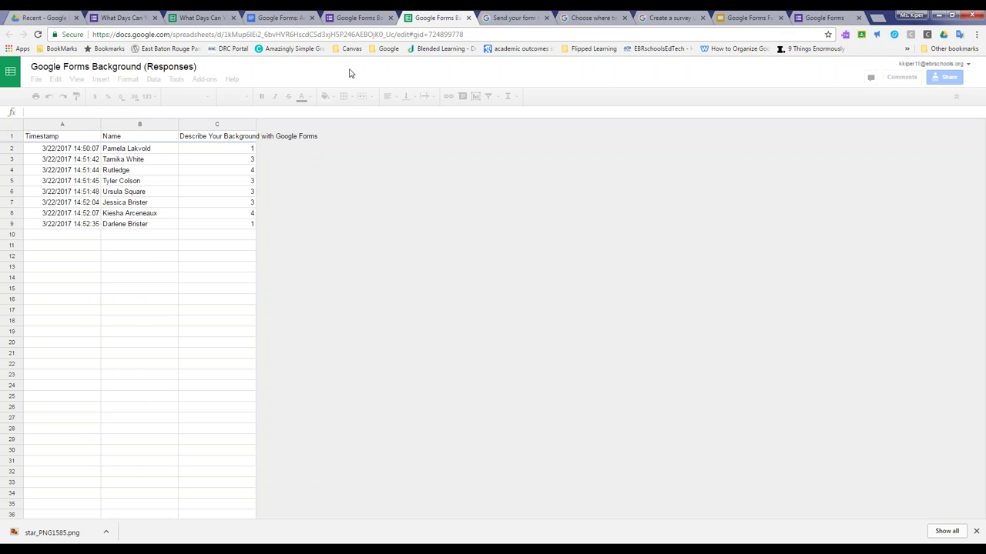
{"action": "left_click", "coordinate": [468, 18]}
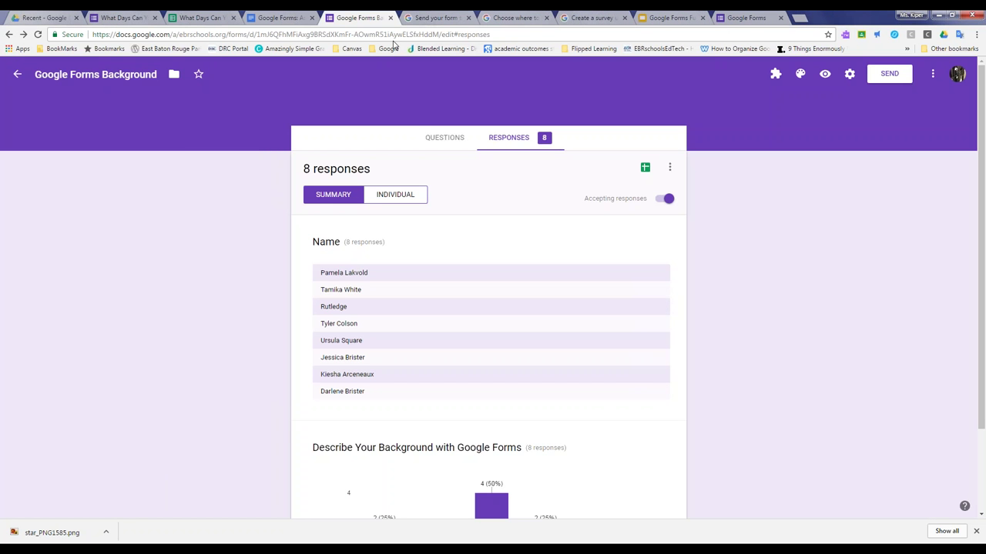
- Review the response summary and reload it; the rating chart shows 4 of 8 at level 3
{"action": "scroll", "coordinate": [433, 194], "scroll_direction": "down", "scroll_amount": 1}
{"action": "scroll", "coordinate": [433, 194], "scroll_direction": "down", "scroll_amount": 1}
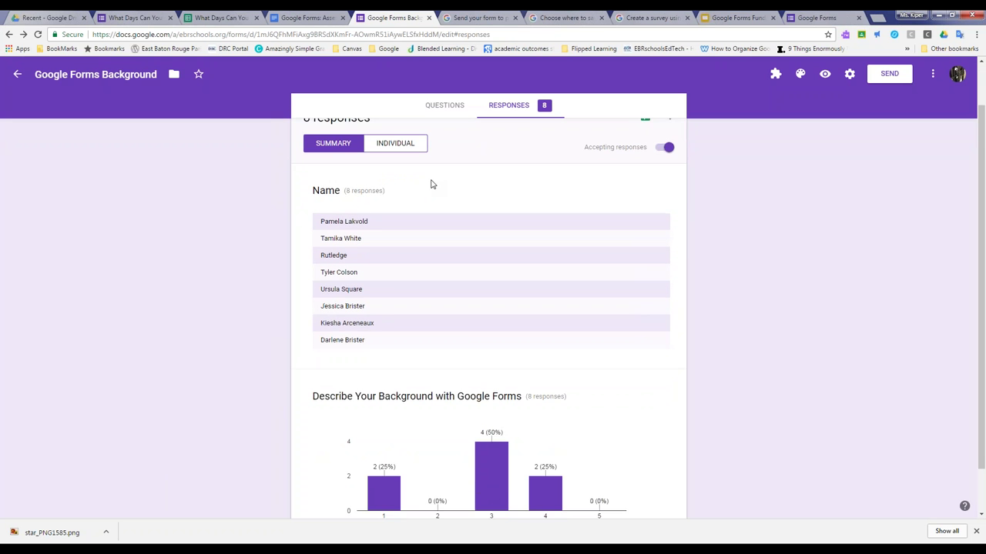
{"action": "scroll", "coordinate": [488, 185], "scroll_direction": "down", "scroll_amount": 1}
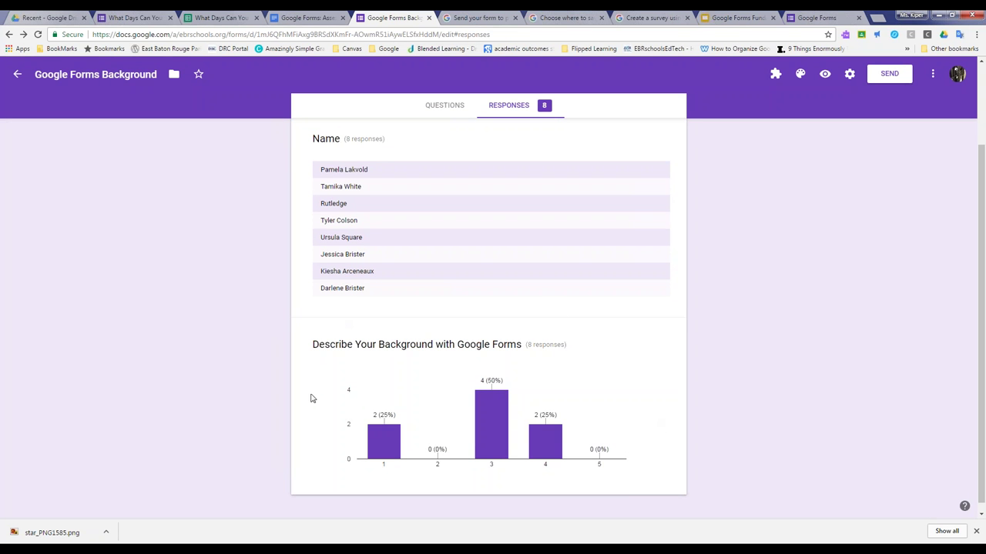
{"action": "scroll", "coordinate": [352, 251], "scroll_direction": "up", "scroll_amount": 2}
{"action": "scroll", "coordinate": [462, 170], "scroll_direction": "down", "scroll_amount": 2}
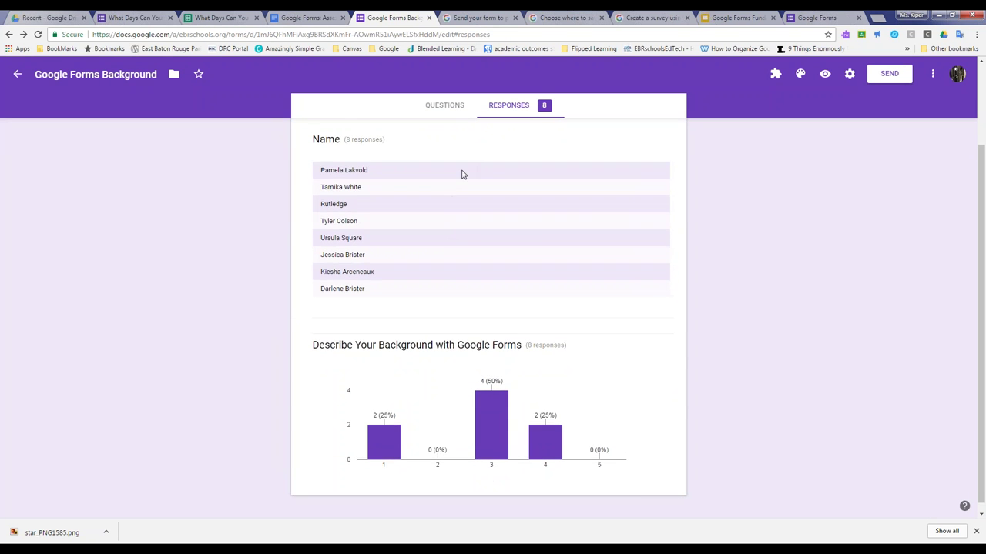
{"action": "scroll", "coordinate": [462, 172], "scroll_direction": "up", "scroll_amount": 1}
{"action": "scroll", "coordinate": [429, 295], "scroll_direction": "down", "scroll_amount": 1}
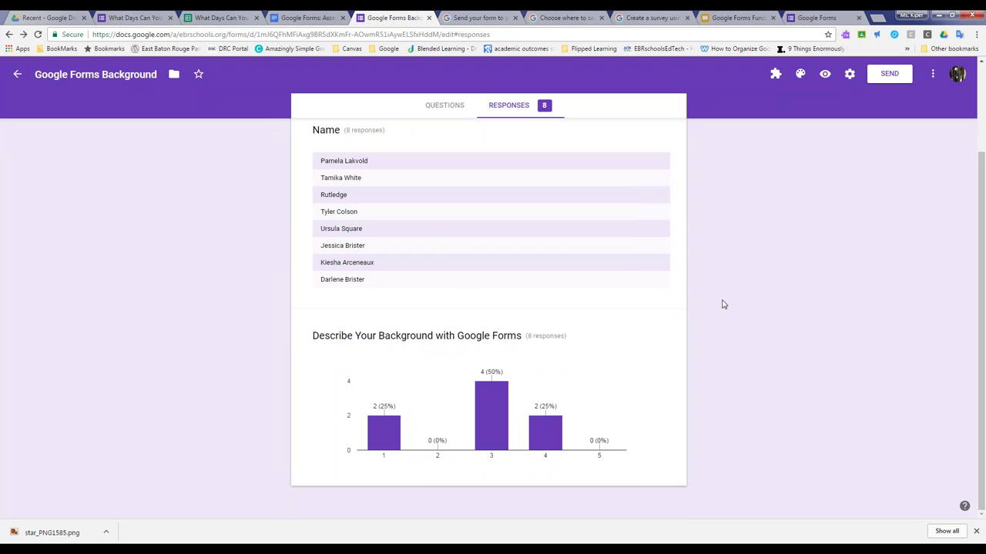
{"action": "left_click", "coordinate": [37, 35]}
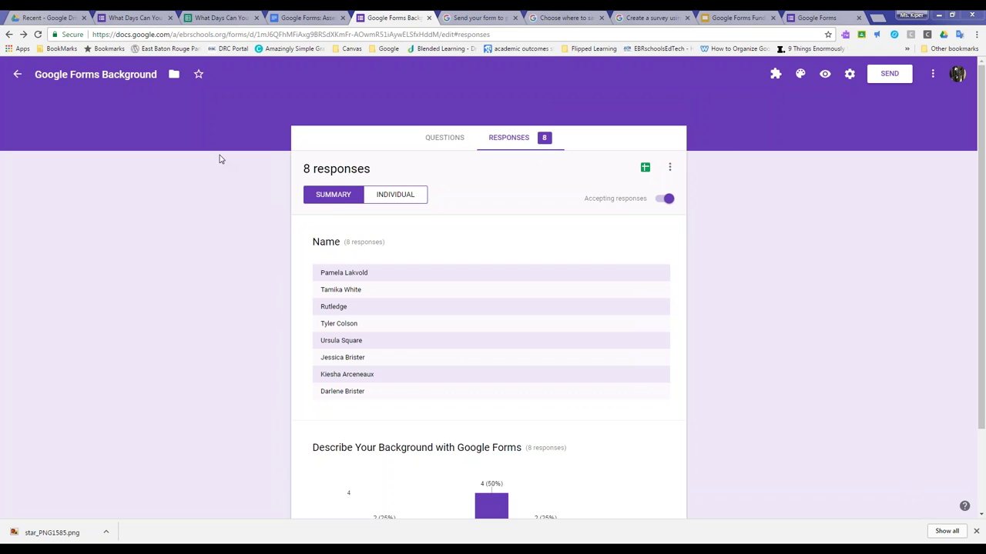
- Scroll the Assessment Driven by Data handout down to its Multiple choice, Checkboxes and Dropdowns table
{"action": "left_click", "coordinate": [306, 17]}
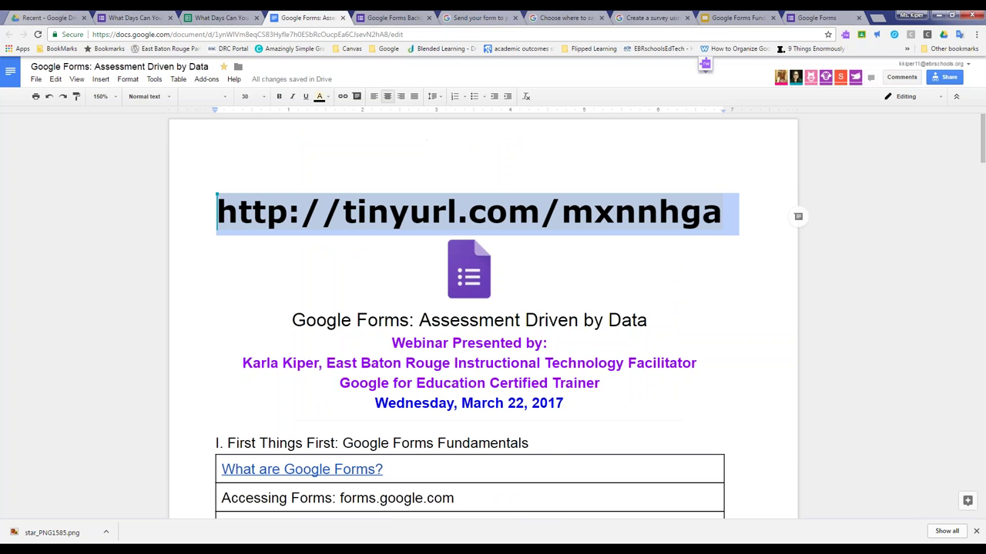
{"action": "scroll", "coordinate": [237, 254], "scroll_direction": "down", "scroll_amount": 5}
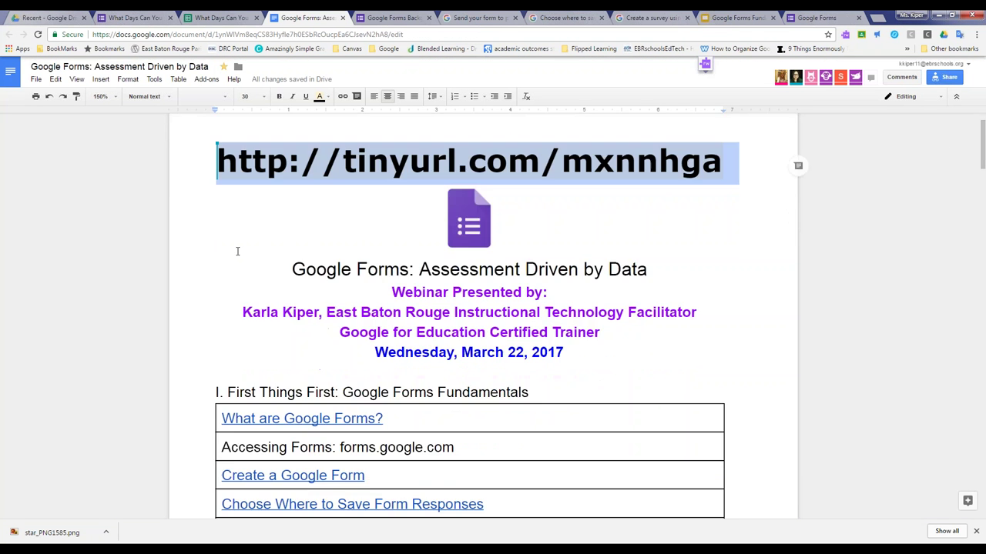
{"action": "scroll", "coordinate": [237, 250], "scroll_direction": "down", "scroll_amount": 1}
{"action": "scroll", "coordinate": [237, 250], "scroll_direction": "down", "scroll_amount": 1}
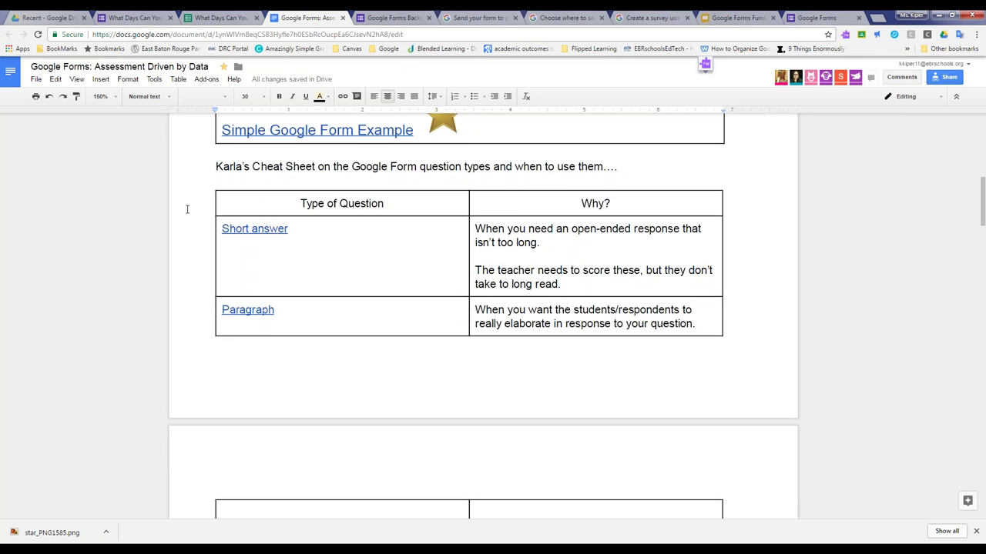
{"action": "scroll", "coordinate": [186, 209], "scroll_direction": "down", "scroll_amount": 1}
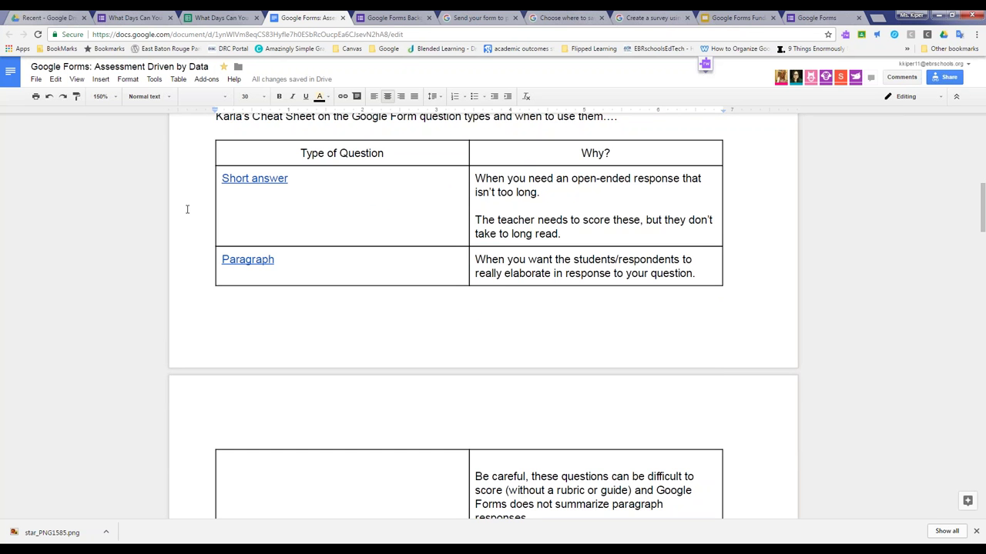
{"action": "scroll", "coordinate": [202, 207], "scroll_direction": "down", "scroll_amount": 2}
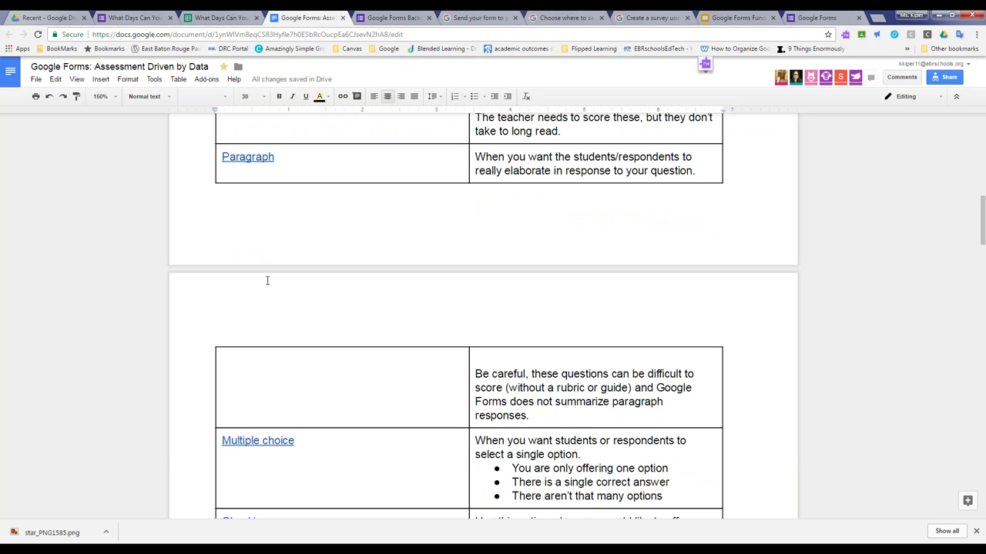
{"action": "scroll", "coordinate": [265, 277], "scroll_direction": "down", "scroll_amount": 1}
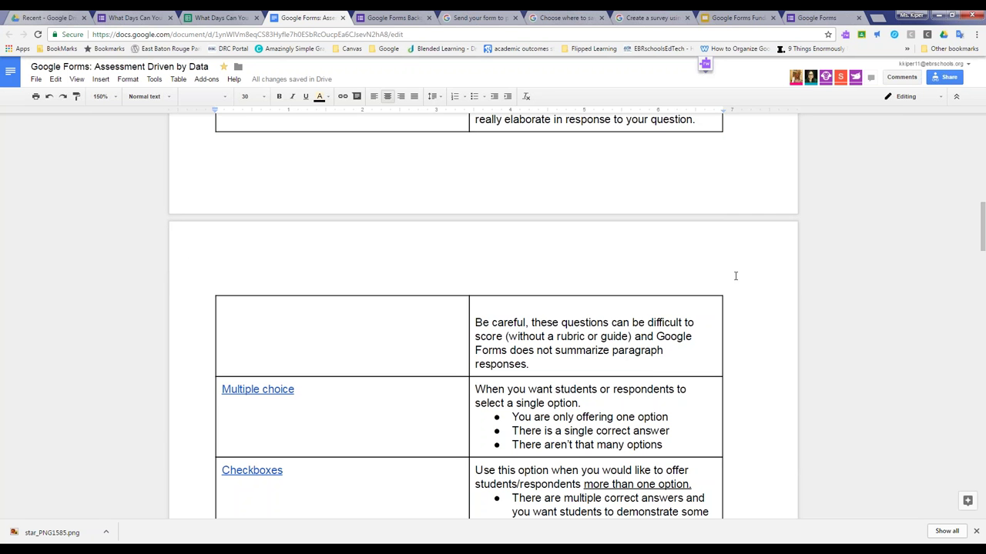
{"action": "scroll", "coordinate": [457, 317], "scroll_direction": "up", "scroll_amount": 4}
{"action": "scroll", "coordinate": [522, 336], "scroll_direction": "down", "scroll_amount": 4}
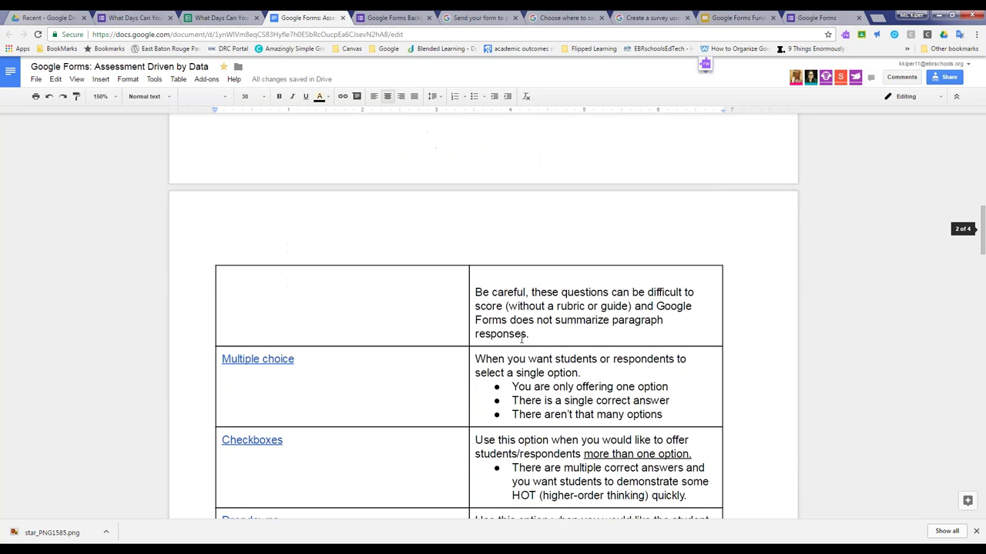
{"action": "scroll", "coordinate": [521, 336], "scroll_direction": "down", "scroll_amount": 2}
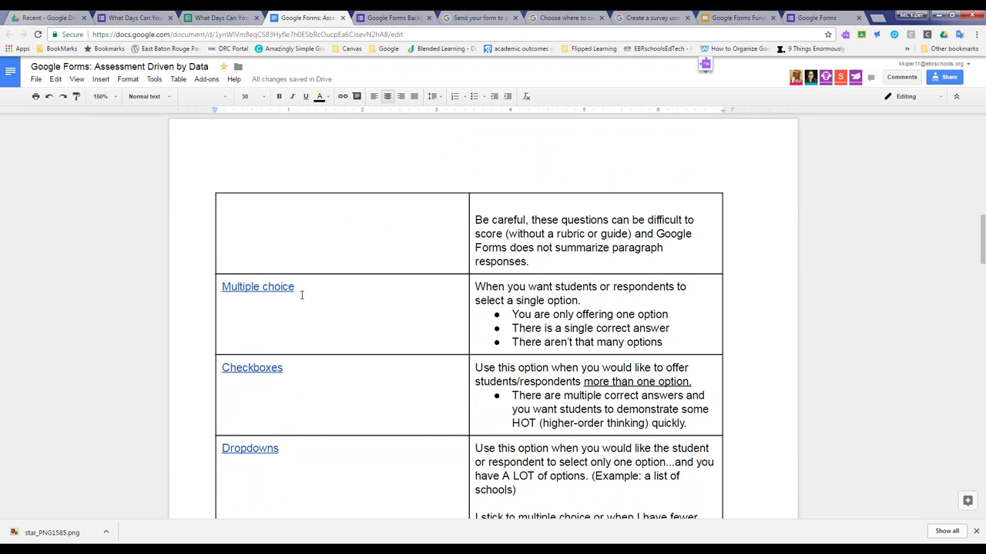
{"action": "scroll", "coordinate": [301, 295], "scroll_direction": "down", "scroll_amount": 1}
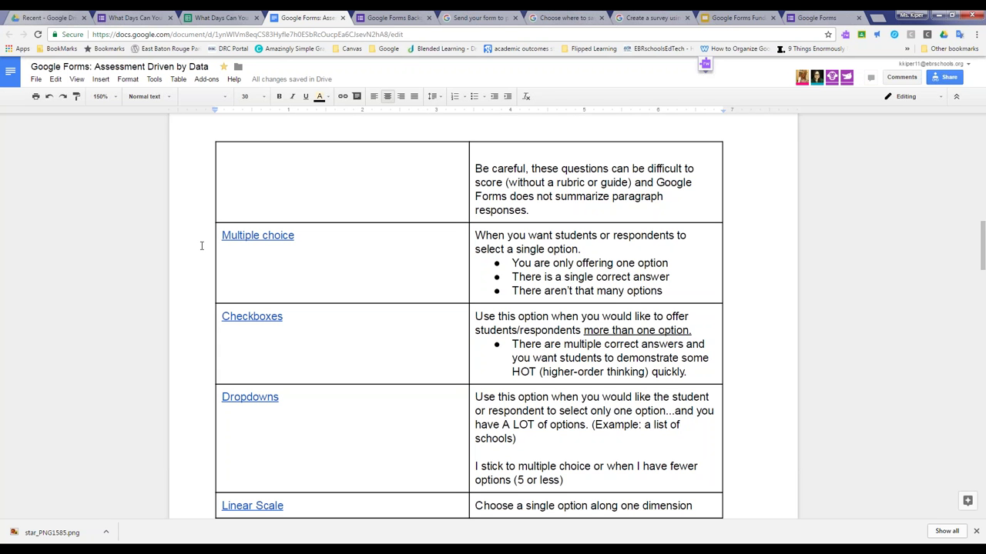
- Open the Multiple choice example form and close the Background form and three help tabs
{"action": "left_click", "coordinate": [256, 242]}
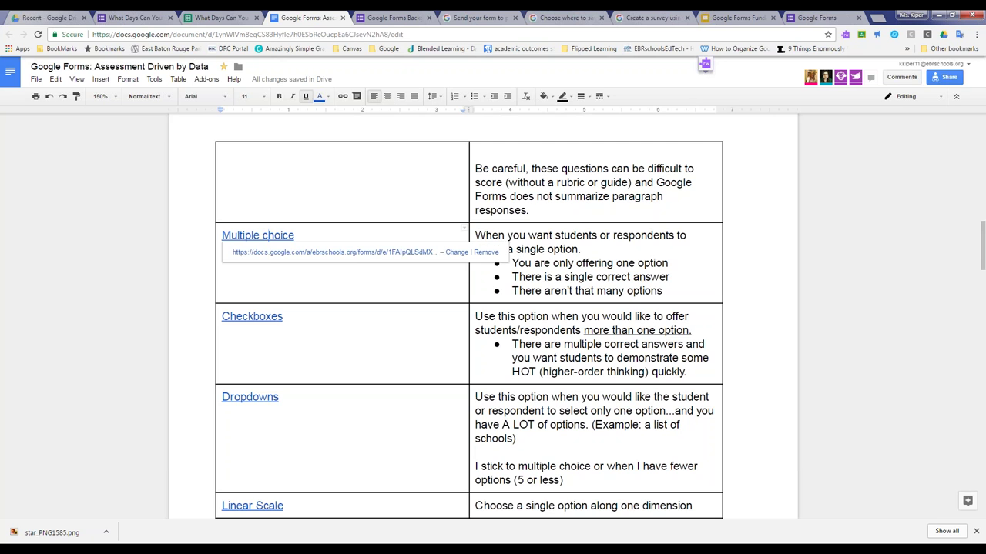
{"action": "left_click", "coordinate": [346, 252]}
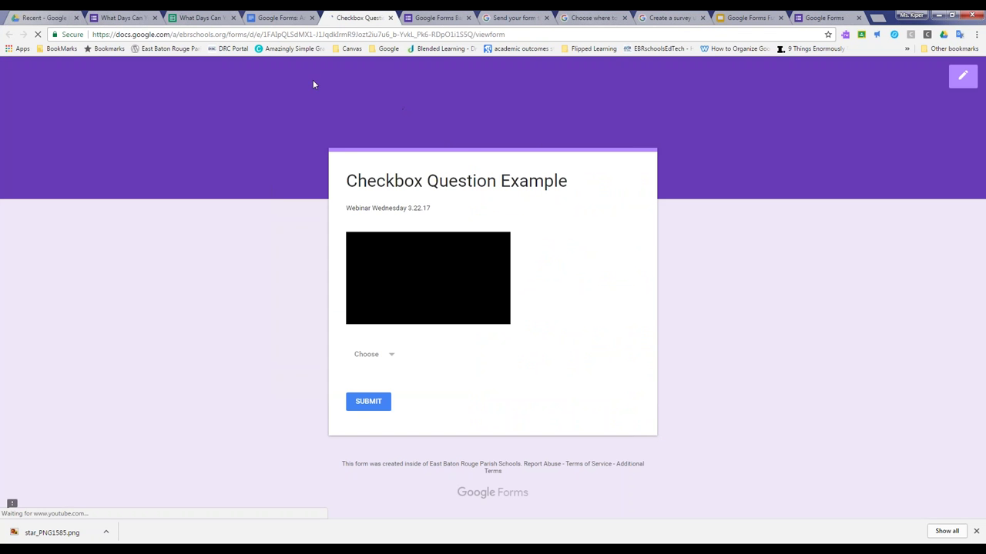
{"action": "left_click", "coordinate": [456, 19]}
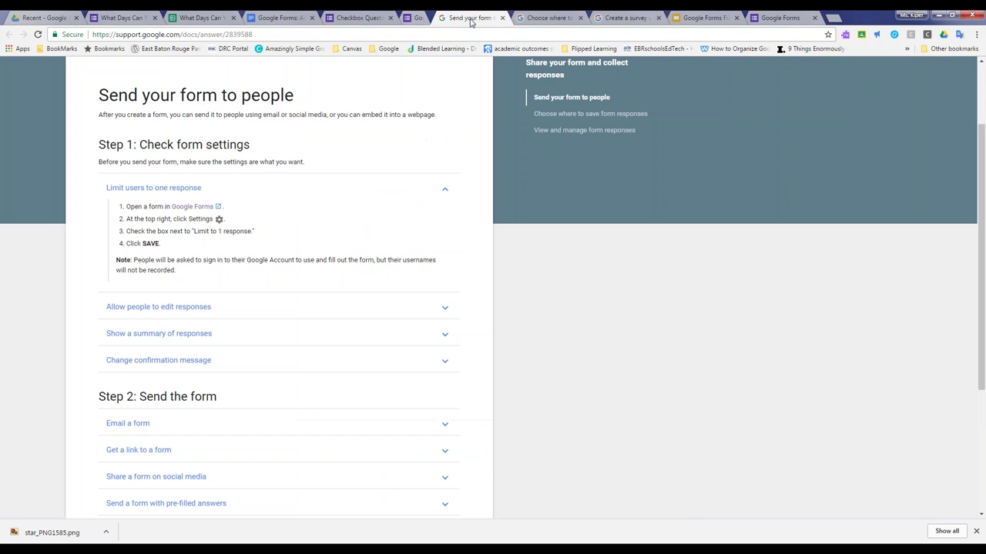
{"action": "left_click", "coordinate": [468, 17]}
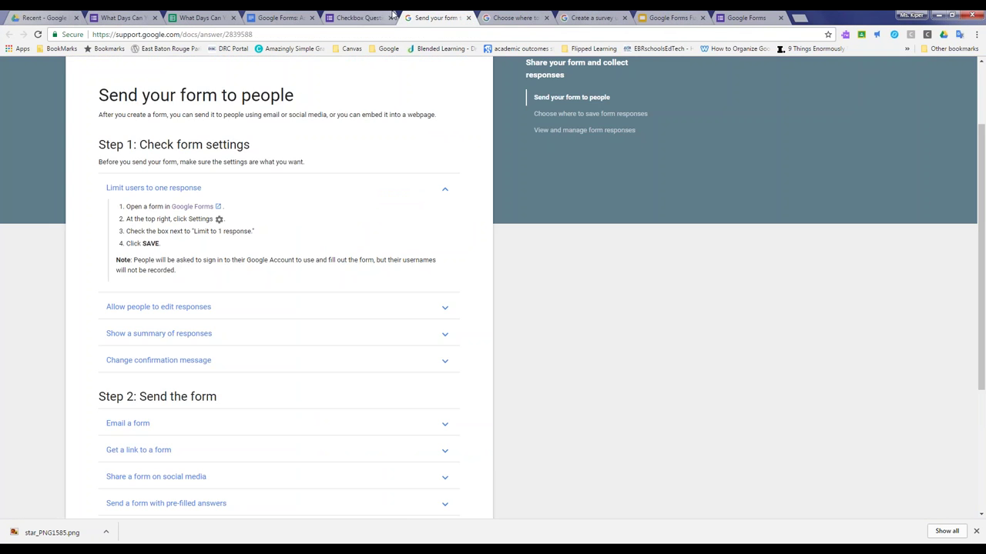
{"action": "left_click", "coordinate": [468, 18]}
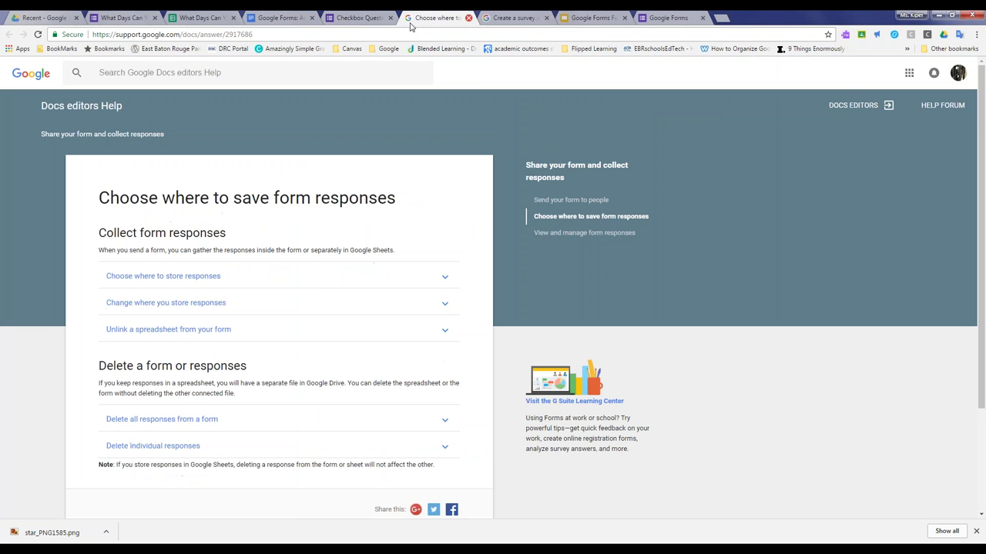
{"action": "left_click", "coordinate": [468, 18]}
{"action": "left_click", "coordinate": [469, 18]}
- Open the Checkbox Question Example form from the handout's Checkboxes link
{"action": "left_click", "coordinate": [273, 16]}
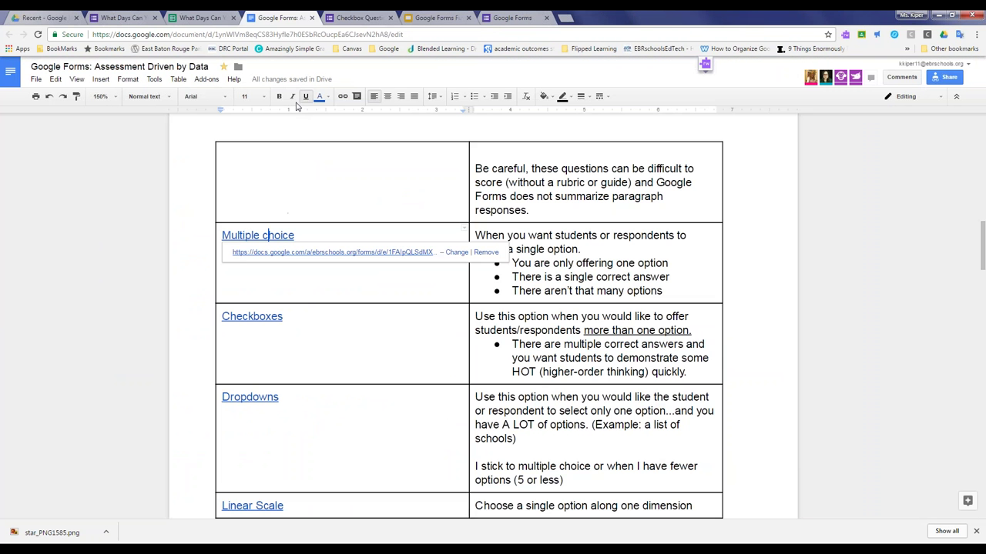
{"action": "scroll", "coordinate": [285, 235], "scroll_direction": "down", "scroll_amount": 2}
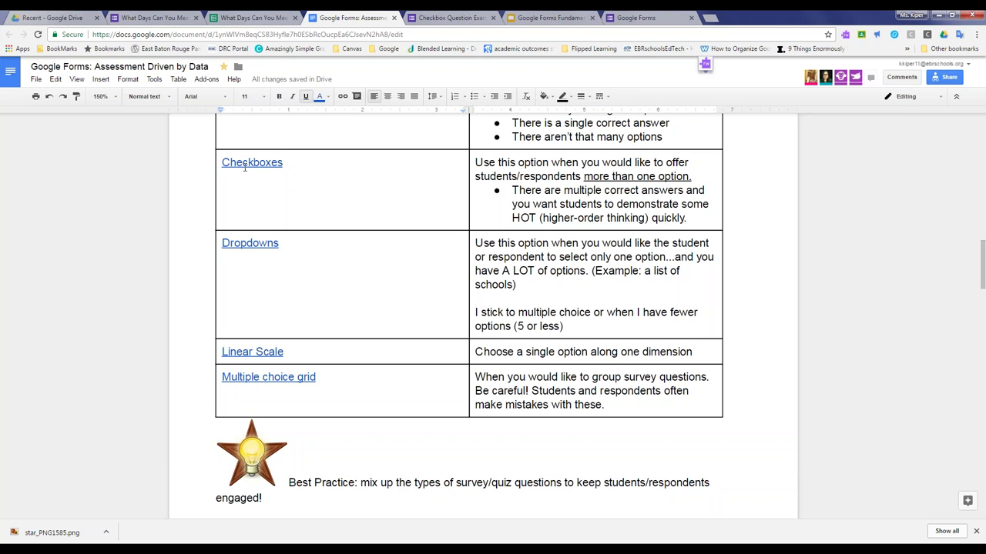
{"action": "scroll", "coordinate": [245, 166], "scroll_direction": "up", "scroll_amount": 3}
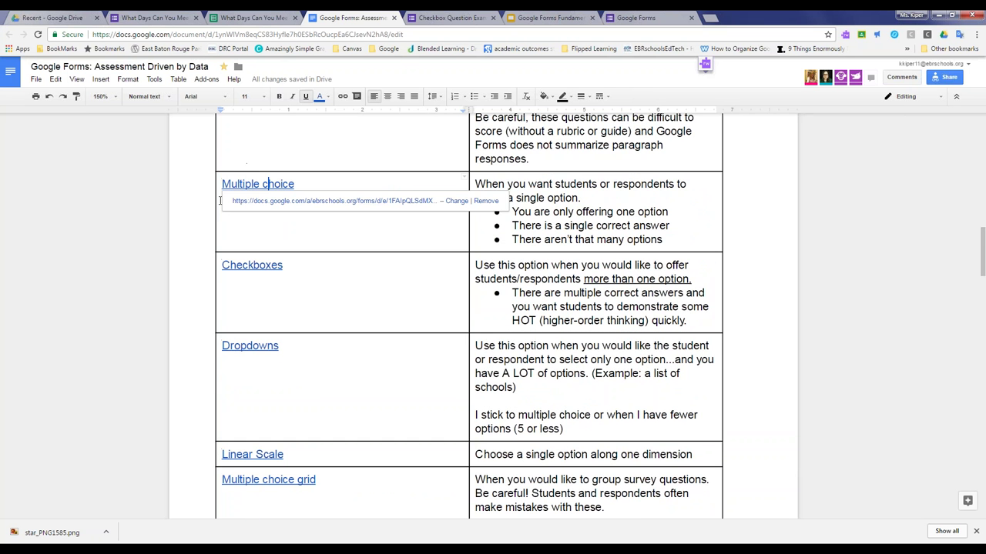
{"action": "scroll", "coordinate": [279, 281], "scroll_direction": "down", "scroll_amount": 1}
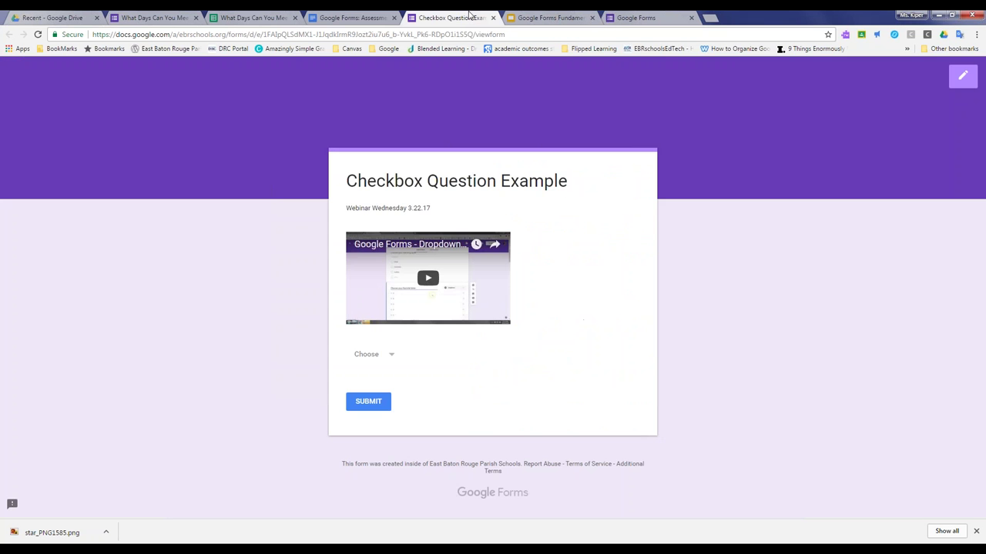
{"action": "left_click", "coordinate": [469, 17]}
{"action": "left_click", "coordinate": [343, 17]}
{"action": "left_click", "coordinate": [251, 215]}
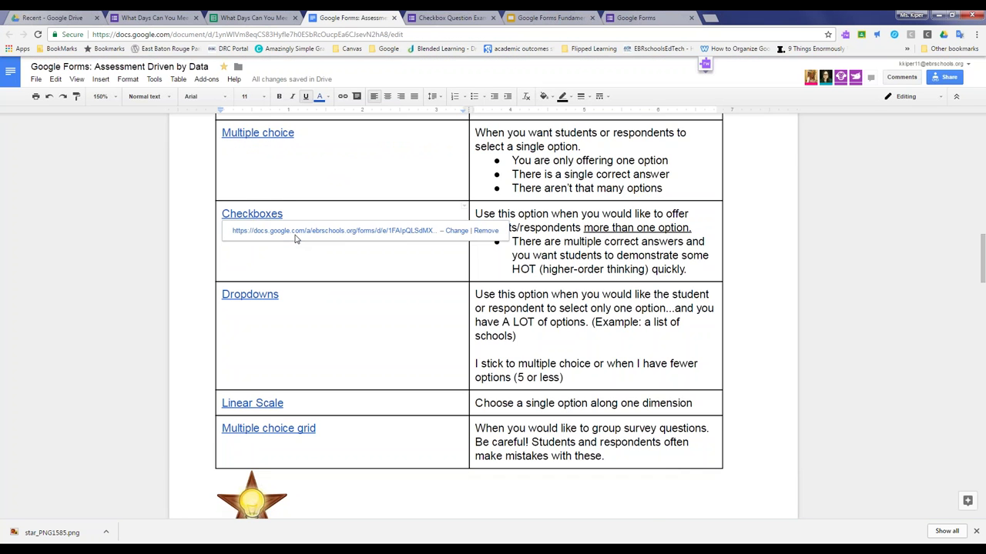
{"action": "left_click", "coordinate": [296, 232]}
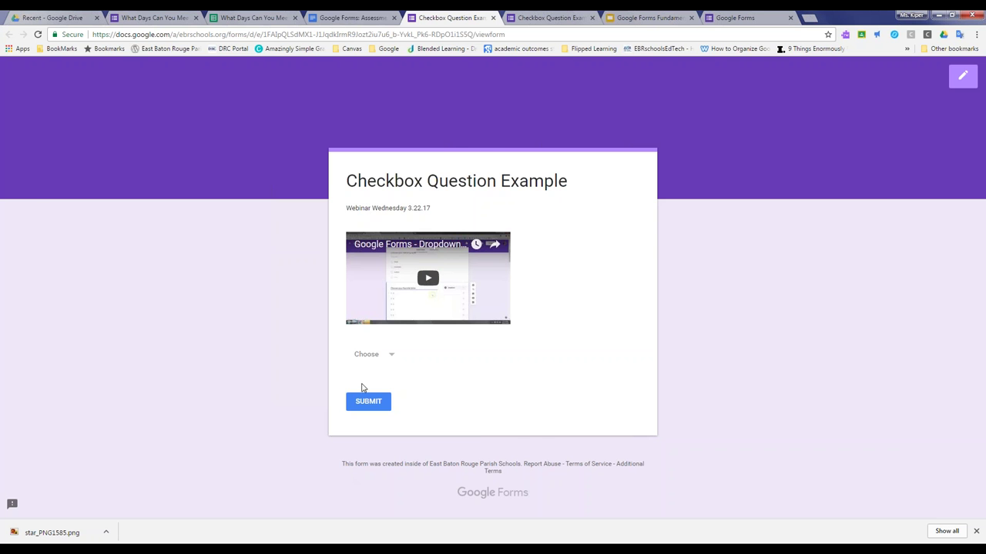
- Preview the dropdown choices on the second Checkbox Question Example form
{"action": "left_click", "coordinate": [364, 16]}
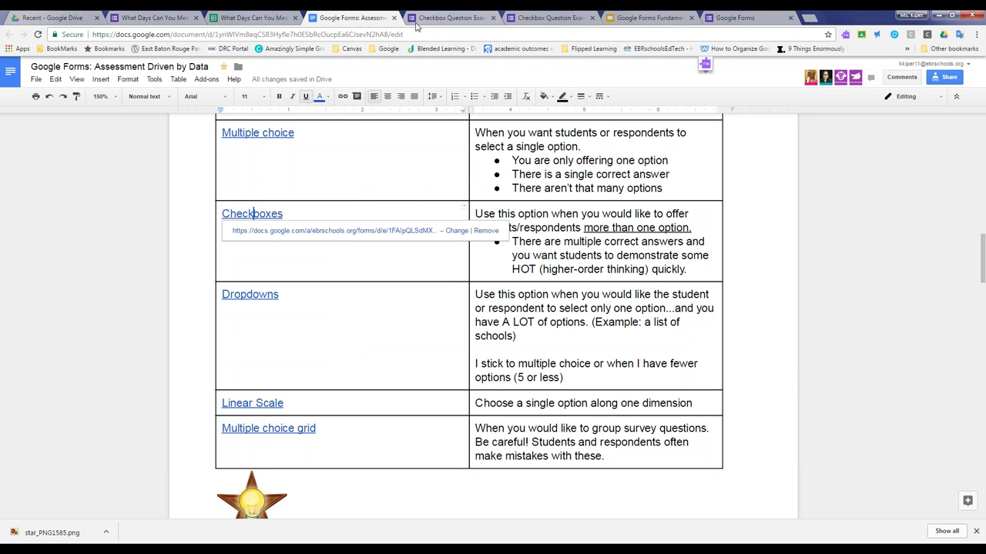
{"action": "left_click", "coordinate": [545, 17]}
{"action": "left_click", "coordinate": [394, 357]}
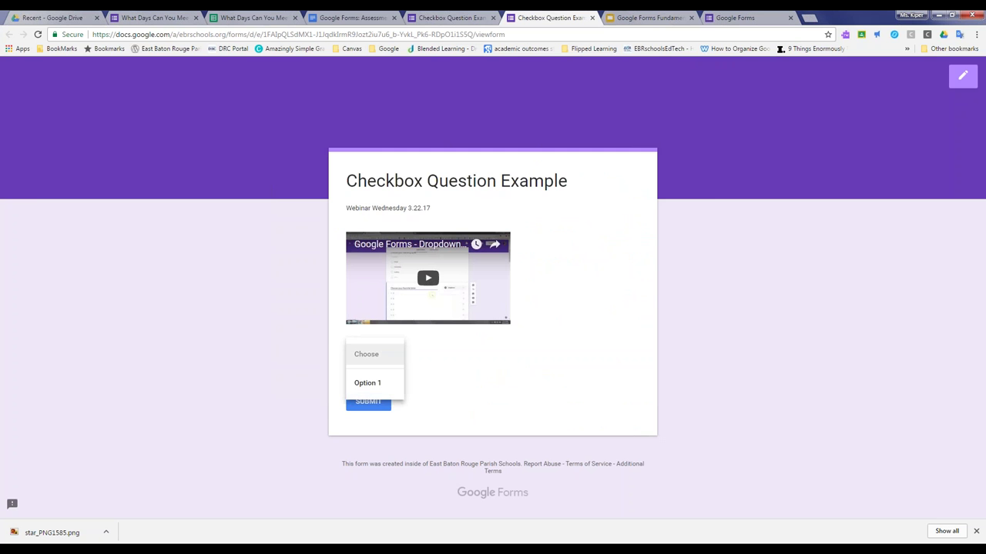
{"action": "left_click", "coordinate": [332, 341]}
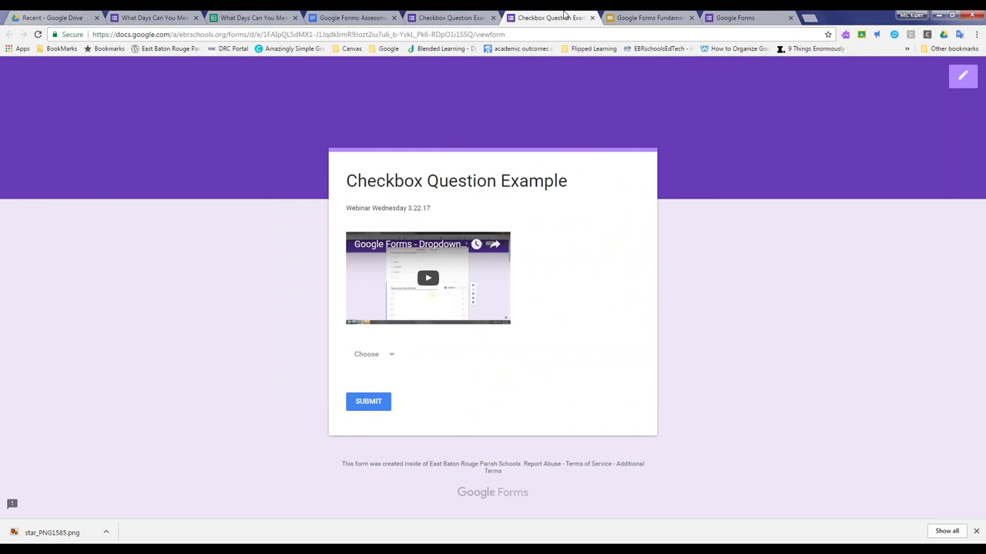
- Open the Dropdown Question Example form from the handout's Dropdowns link
{"action": "left_click", "coordinate": [50, 17]}
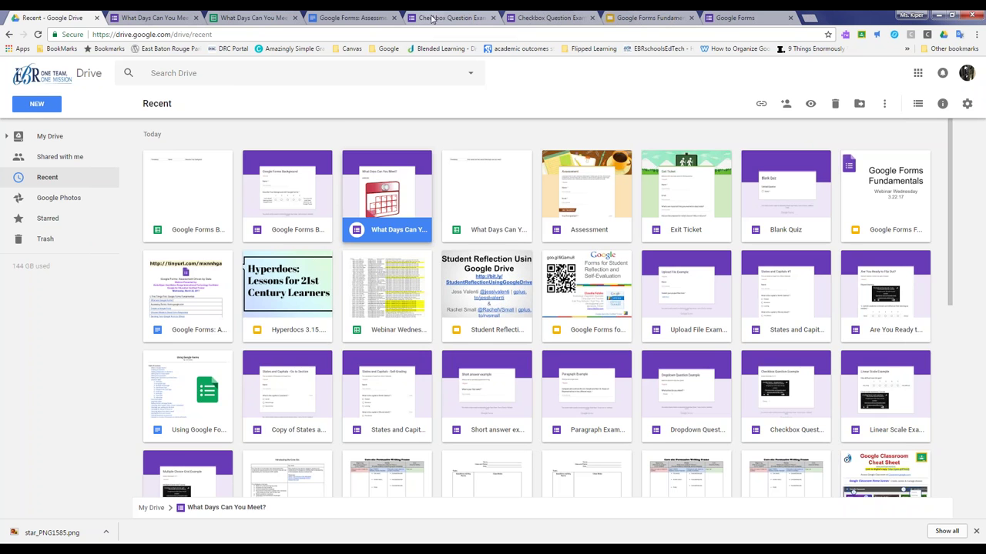
{"action": "left_click", "coordinate": [365, 17]}
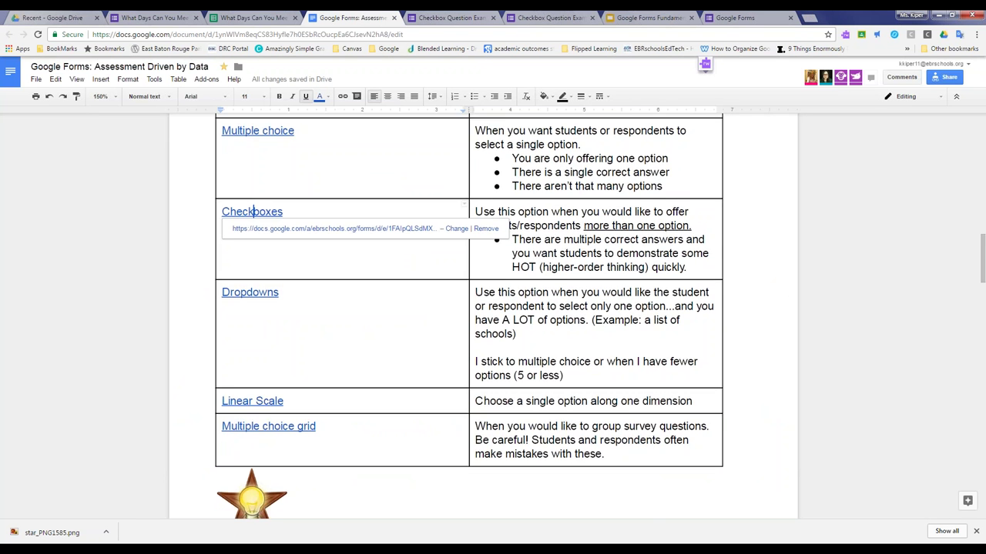
{"action": "scroll", "coordinate": [254, 196], "scroll_direction": "down", "scroll_amount": 2}
{"action": "left_click", "coordinate": [251, 197]}
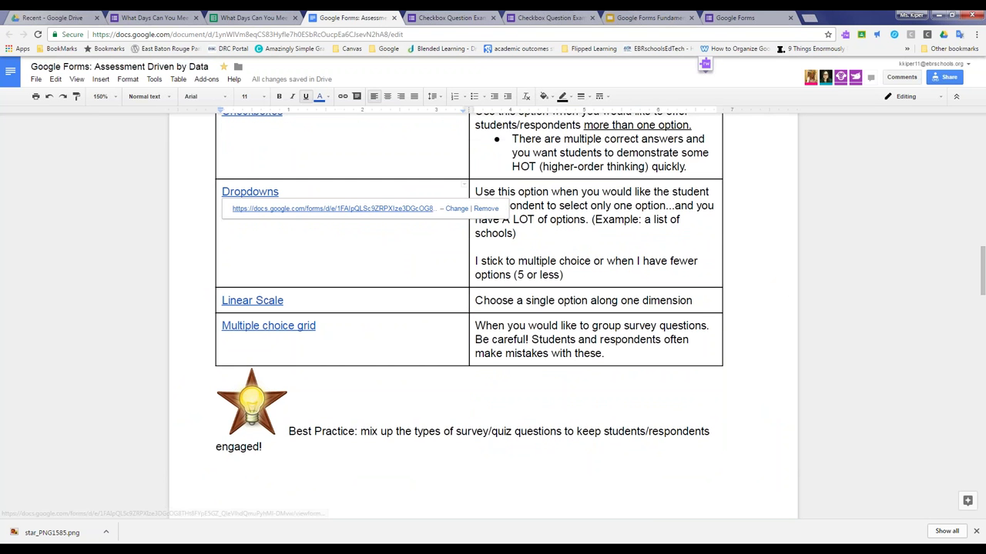
{"action": "left_click", "coordinate": [333, 209]}
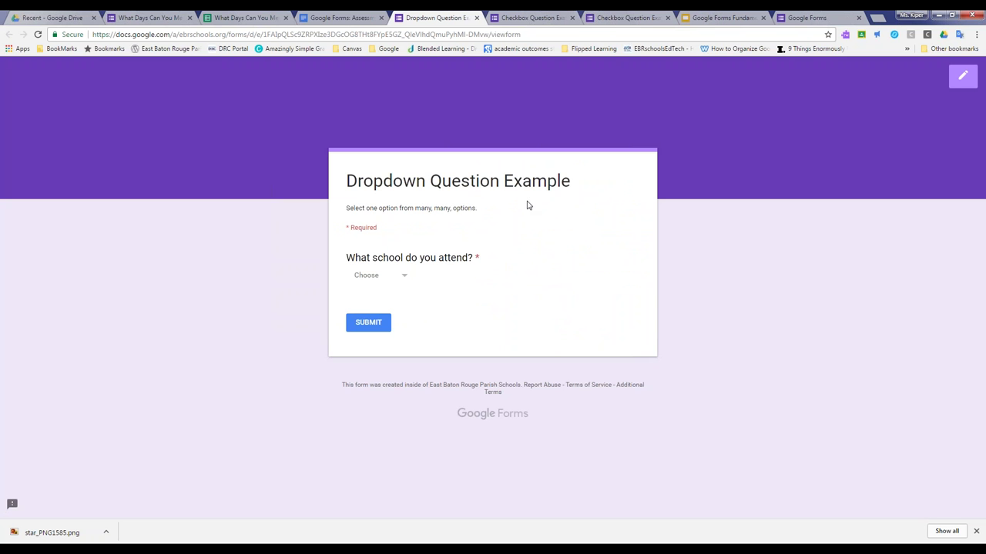
- Preview the 'What school do you attend?' list, then return to the Checkbox example's choices
{"action": "left_click", "coordinate": [403, 279]}
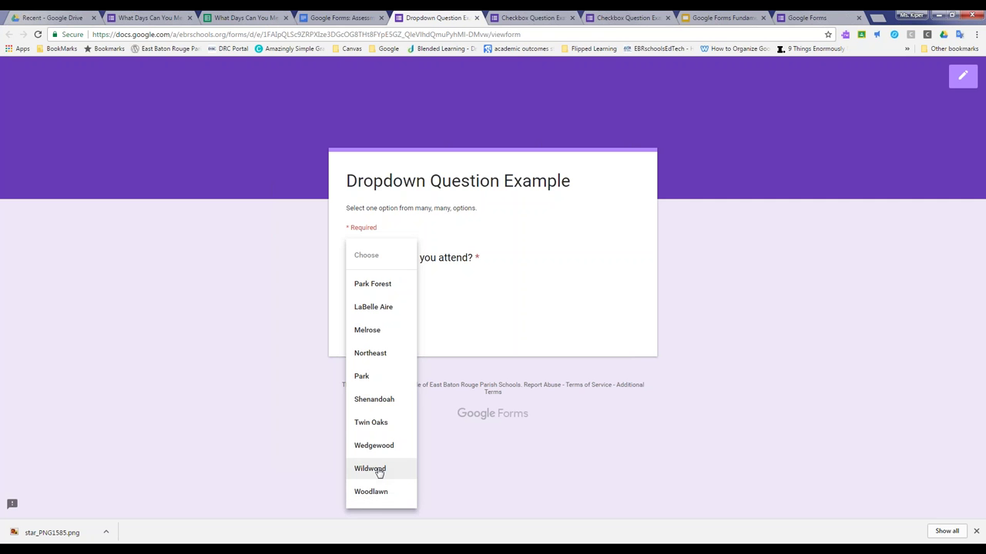
{"action": "left_click", "coordinate": [325, 330]}
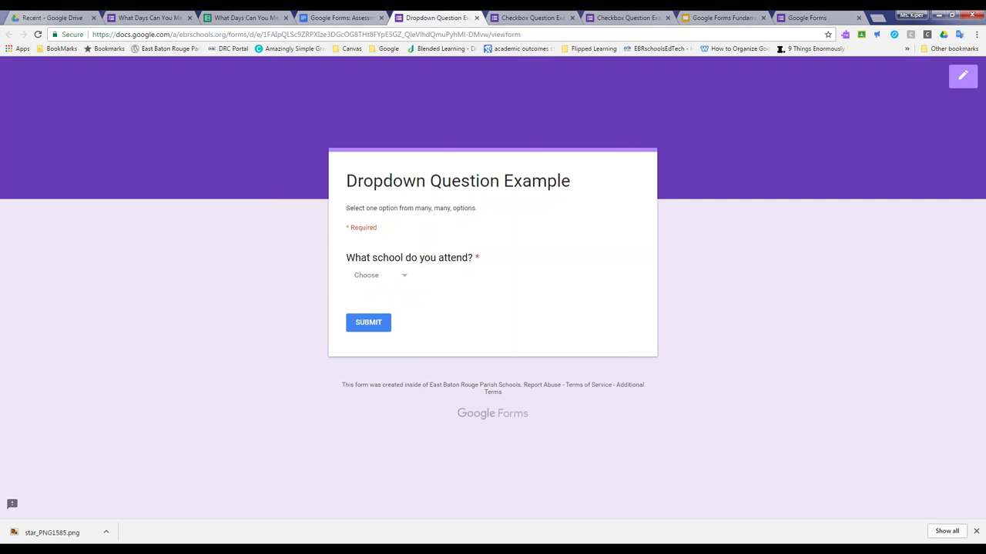
{"action": "left_click", "coordinate": [521, 17]}
{"action": "left_click", "coordinate": [391, 354]}
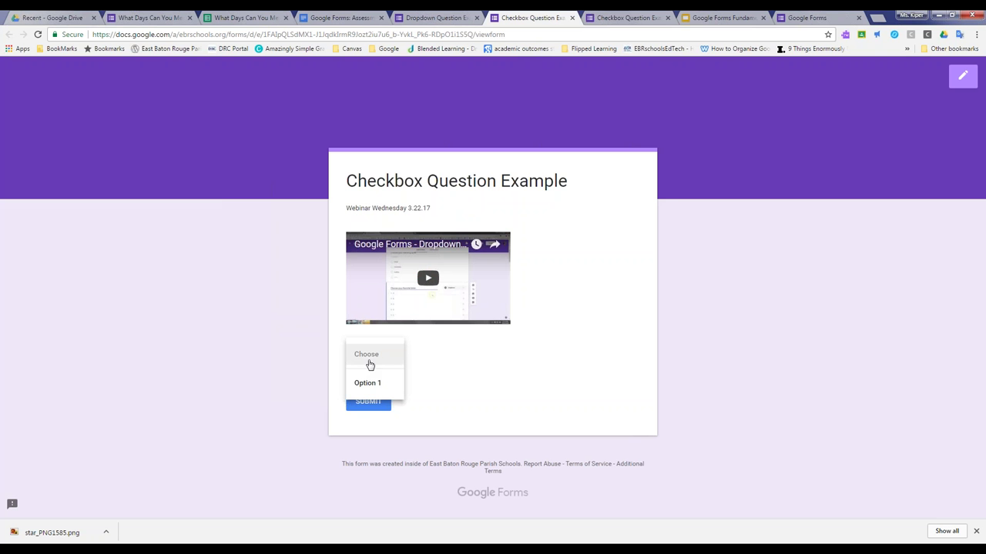
- Title the checkbox question 'What days of the week?' and add all suggested Monday–Sunday options
{"action": "left_click", "coordinate": [963, 75]}
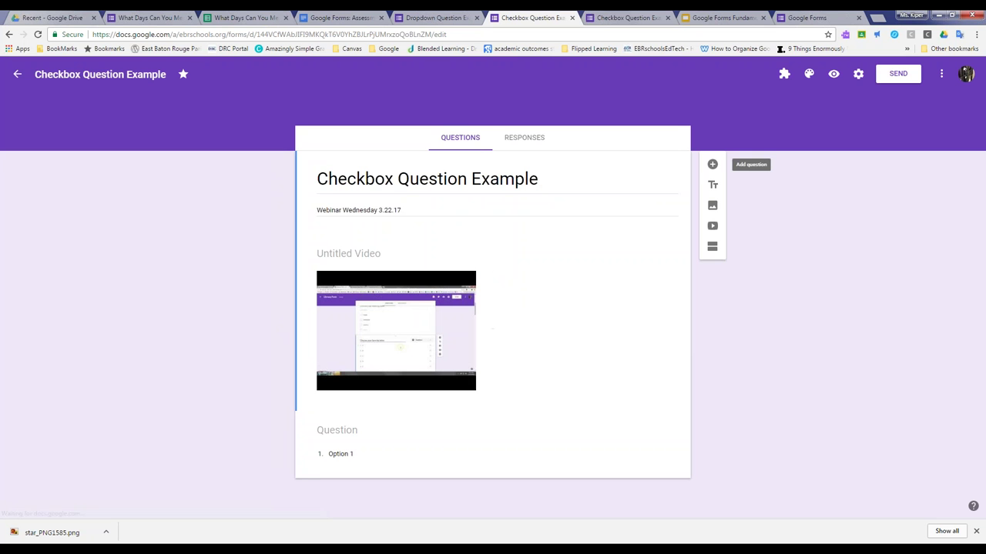
{"action": "left_click", "coordinate": [349, 430]}
{"action": "type", "text": "What days of t"}
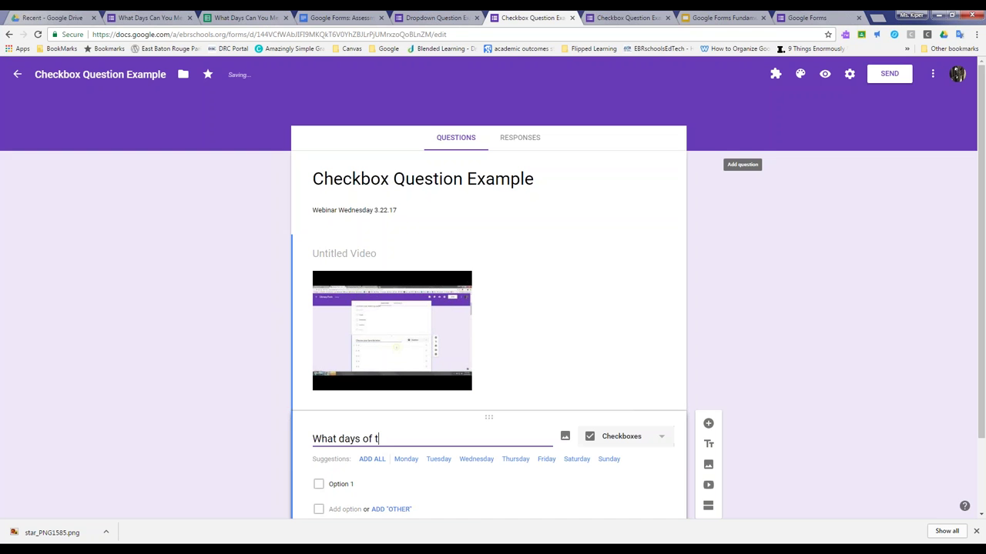
{"action": "type", "text": "he week?"}
{"action": "scroll", "coordinate": [605, 301], "scroll_direction": "down", "scroll_amount": 2}
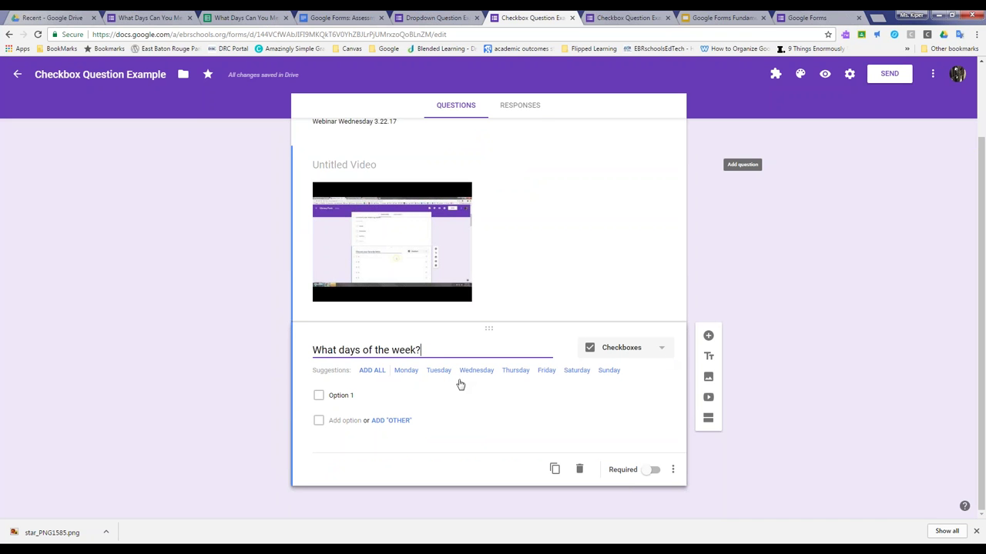
{"action": "left_click", "coordinate": [372, 370]}
{"action": "scroll", "coordinate": [442, 375], "scroll_direction": "up", "scroll_amount": 1}
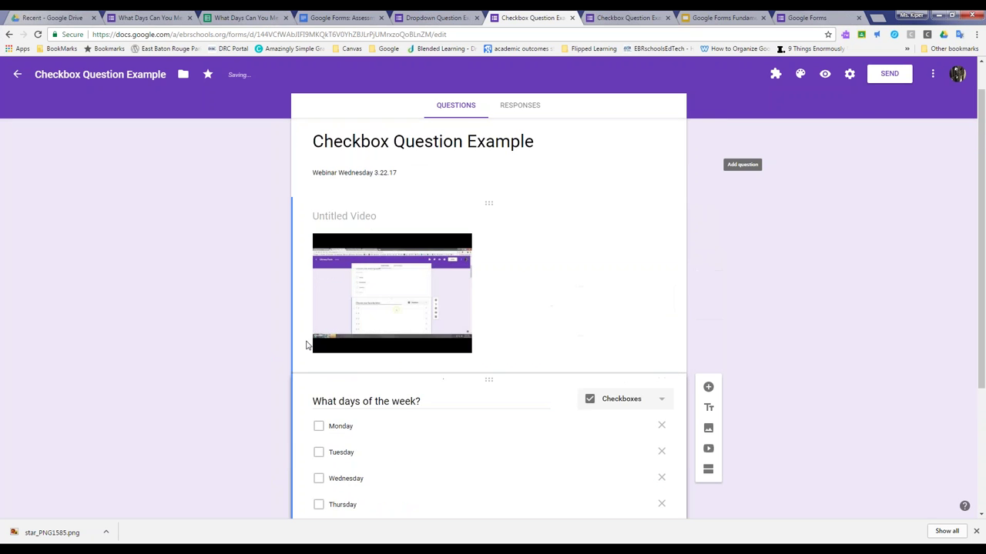
{"action": "scroll", "coordinate": [308, 346], "scroll_direction": "down", "scroll_amount": 1}
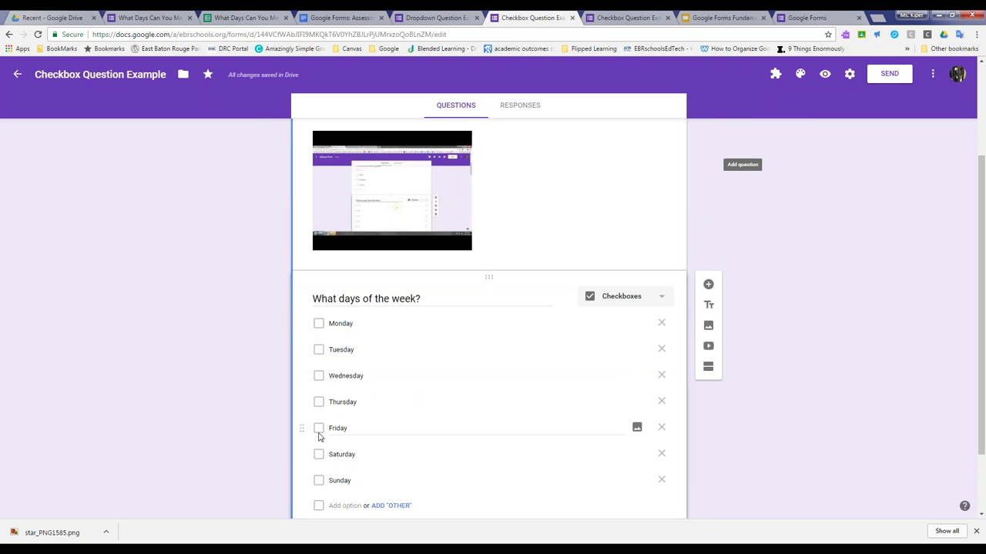
{"action": "scroll", "coordinate": [505, 98], "scroll_direction": "up", "scroll_amount": 2}
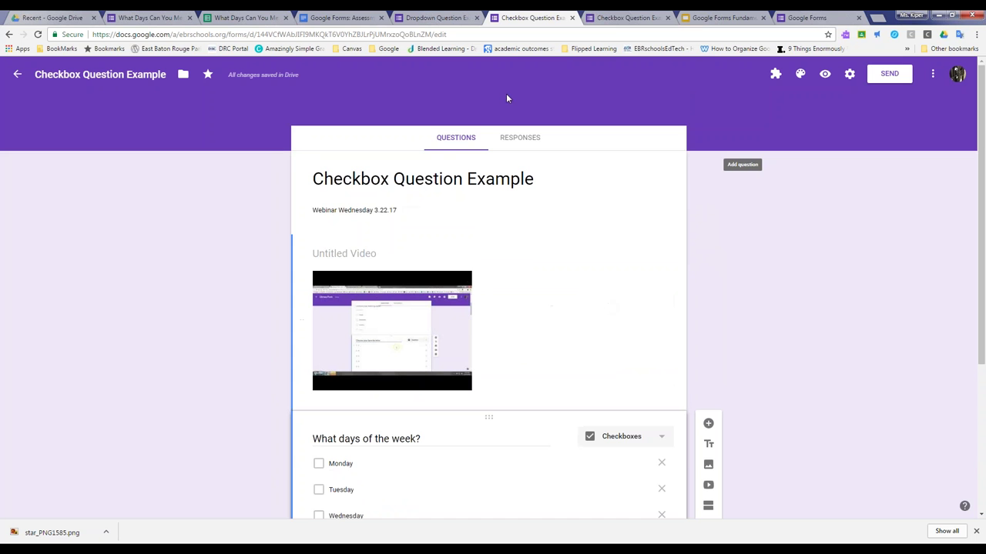
- Close the Checkbox and Dropdown Question Example tabs and return to the handout
{"action": "left_click", "coordinate": [571, 18]}
{"action": "left_click", "coordinate": [571, 18]}
{"action": "left_click", "coordinate": [439, 15]}
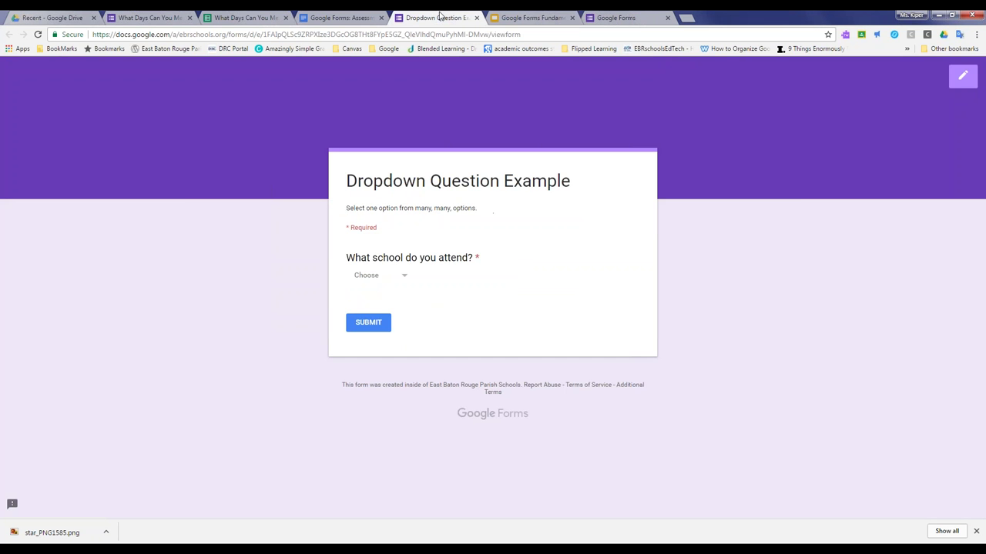
{"action": "left_click", "coordinate": [476, 18]}
{"action": "left_click", "coordinate": [341, 15]}
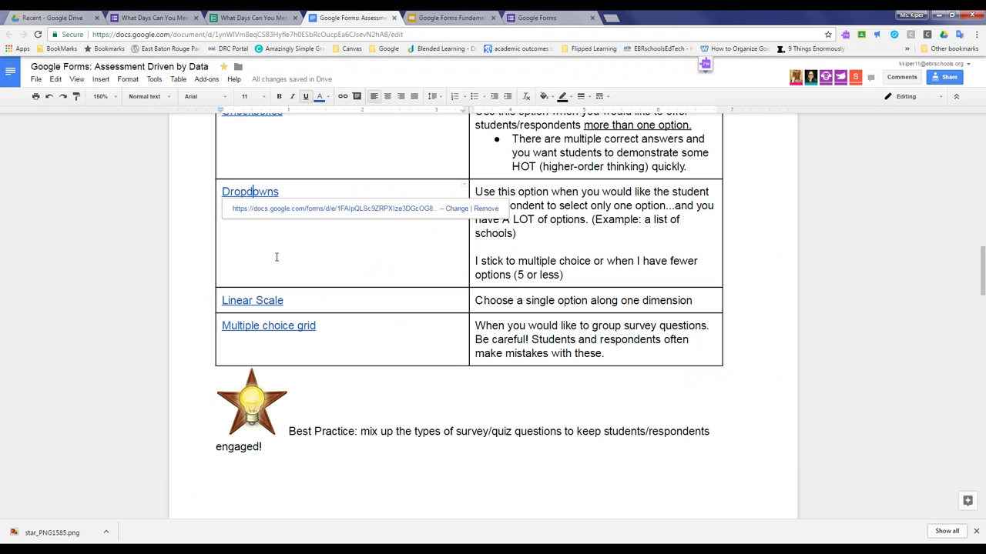
- Open the Linear Scale Example form (1–5 quiz difficulty scale) from the handout and review it
{"action": "left_click", "coordinate": [256, 302]}
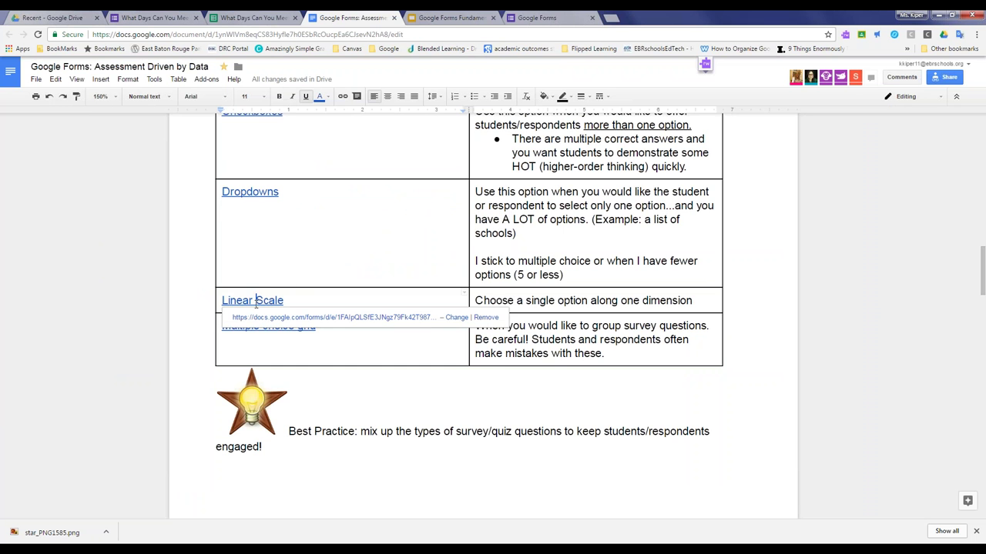
{"action": "left_click", "coordinate": [331, 317]}
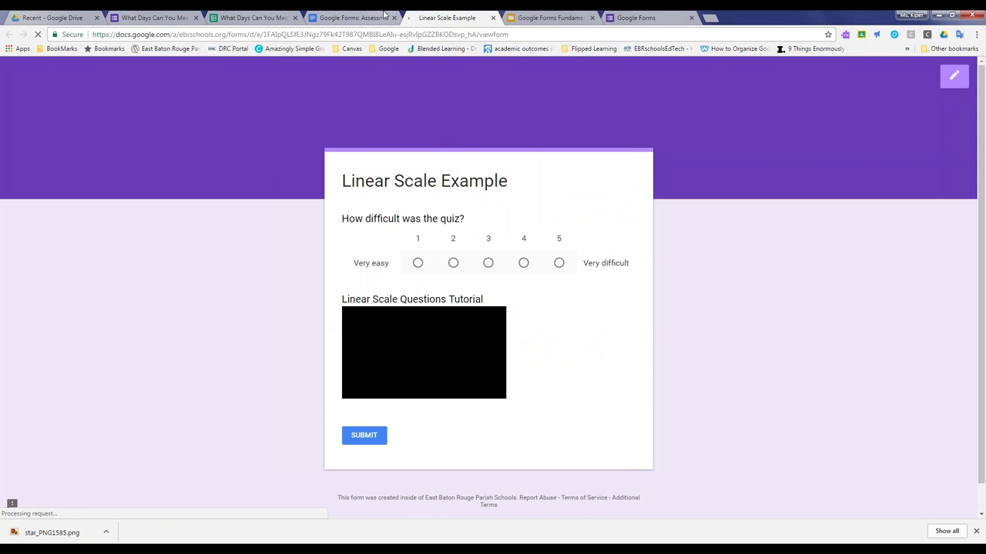
{"action": "left_click", "coordinate": [383, 15]}
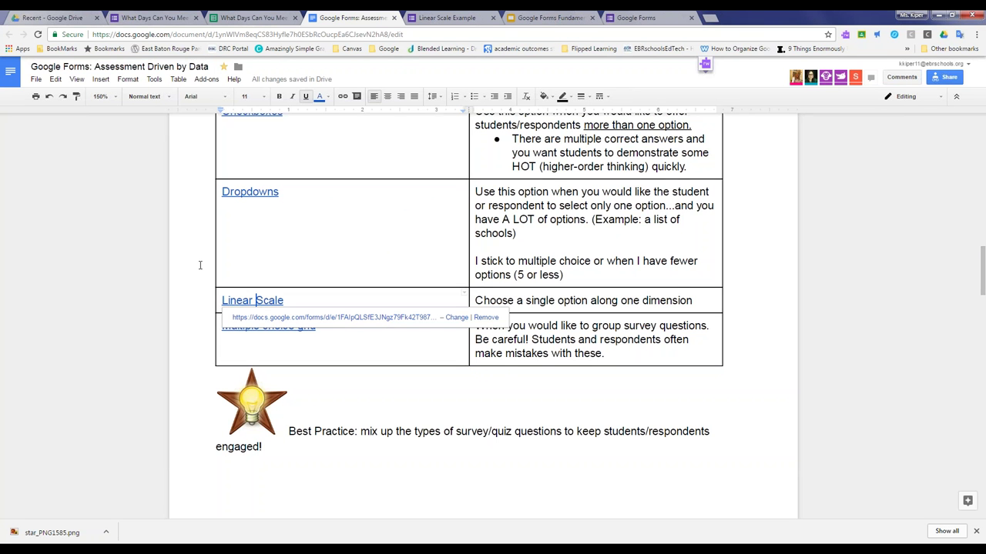
{"action": "left_click", "coordinate": [466, 18]}
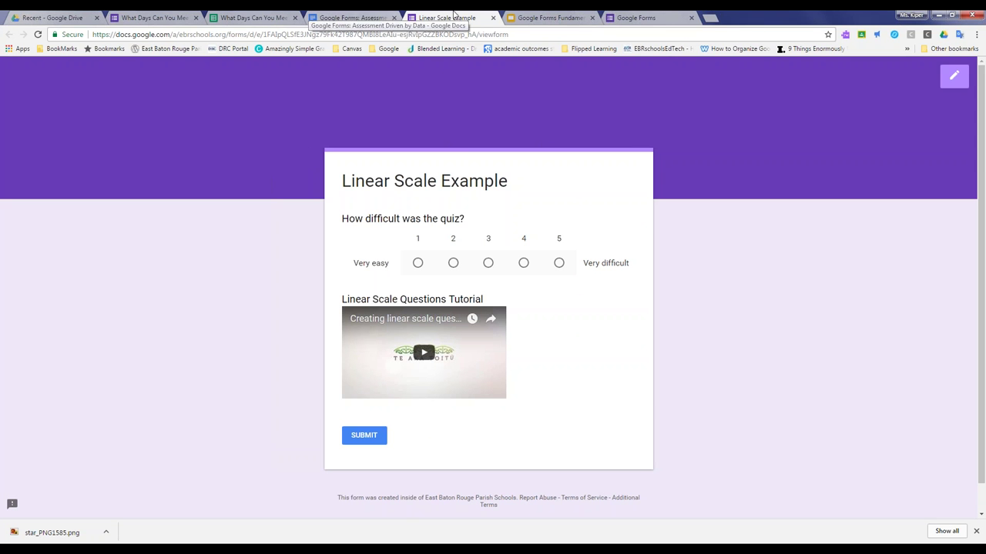
{"action": "left_click", "coordinate": [344, 16]}
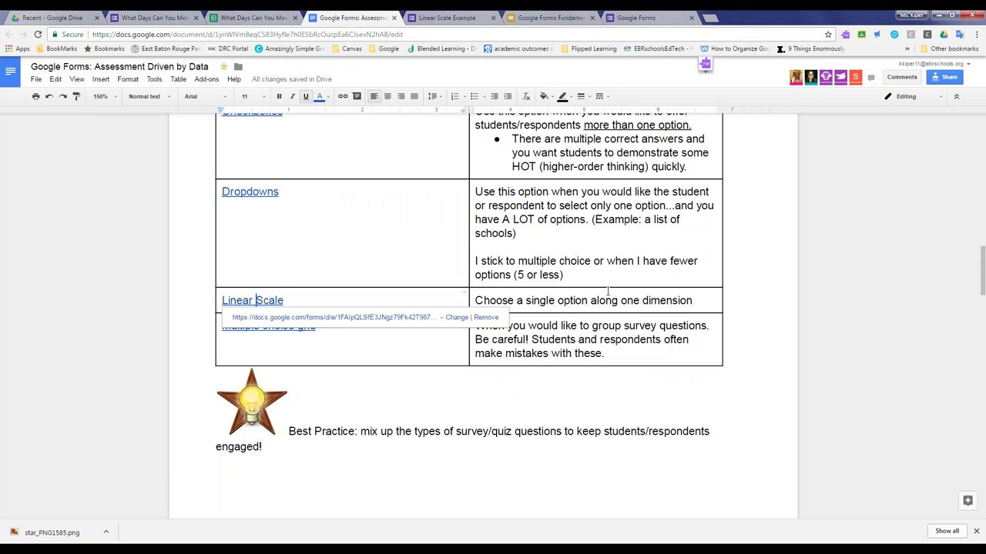
{"action": "left_click", "coordinate": [264, 326]}
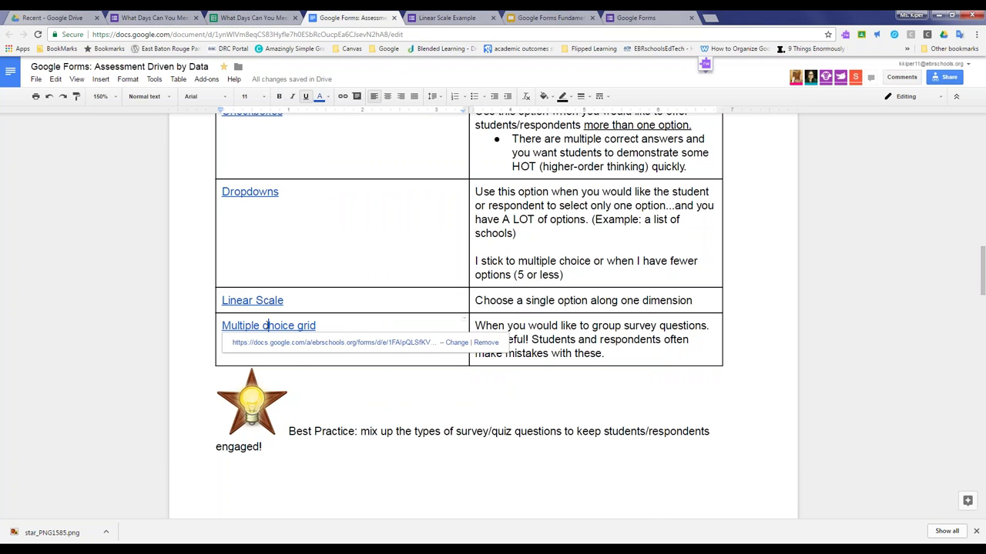
- Open the Multiple Choice Grid Example form from the handout link and view its Google Apps grid
{"action": "left_click", "coordinate": [251, 343]}
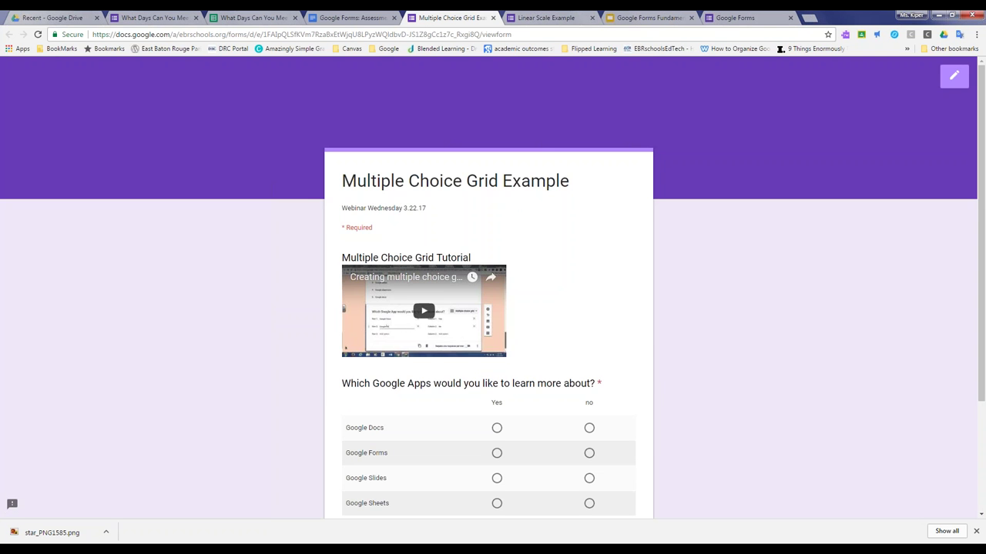
{"action": "scroll", "coordinate": [270, 234], "scroll_direction": "down", "scroll_amount": 2}
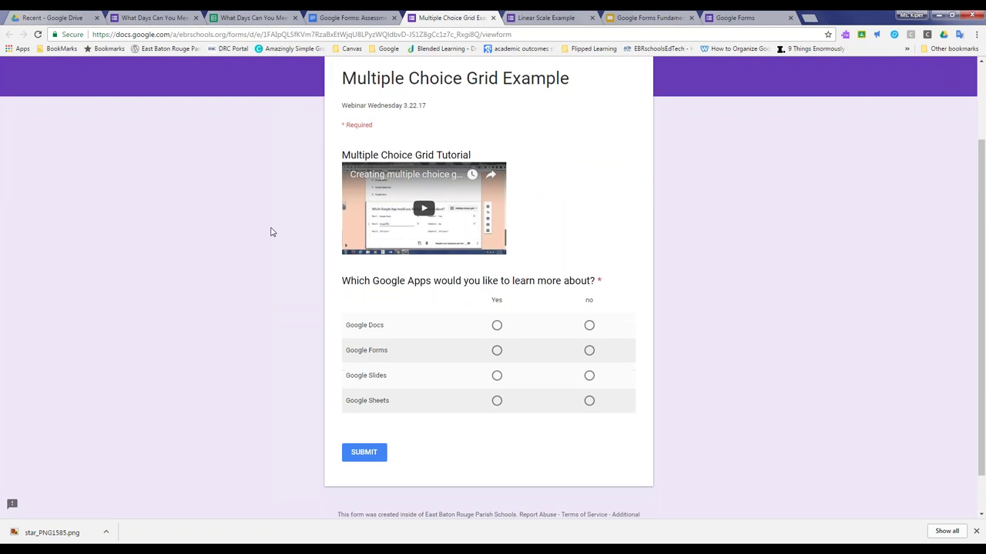
{"action": "scroll", "coordinate": [270, 232], "scroll_direction": "up", "scroll_amount": 1}
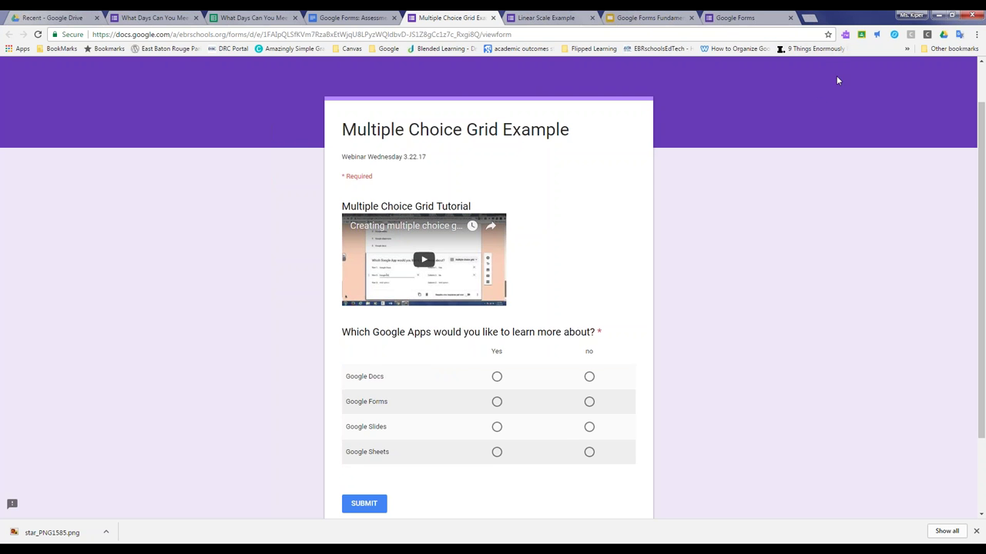
{"action": "scroll", "coordinate": [838, 80], "scroll_direction": "up", "scroll_amount": 2}
- Open the Multiple Choice Grid Example for editing and select the Google Apps grid question
{"action": "left_click", "coordinate": [952, 77]}
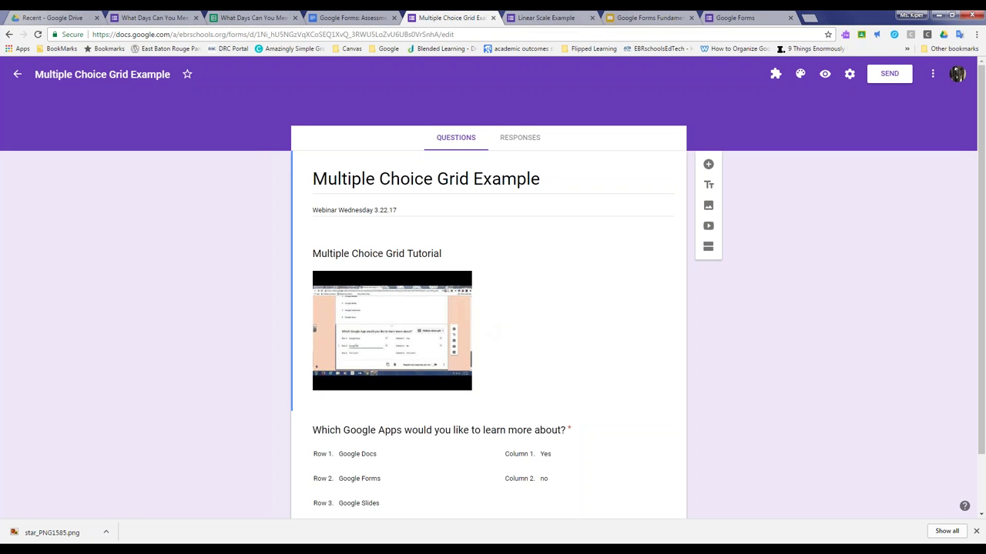
{"action": "scroll", "coordinate": [263, 241], "scroll_direction": "down", "scroll_amount": 2}
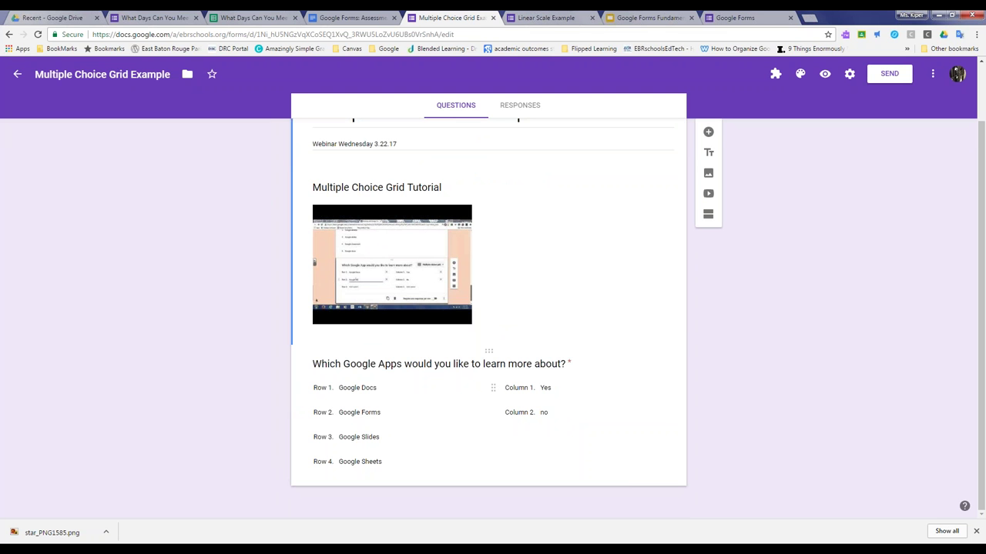
{"action": "left_click", "coordinate": [452, 391]}
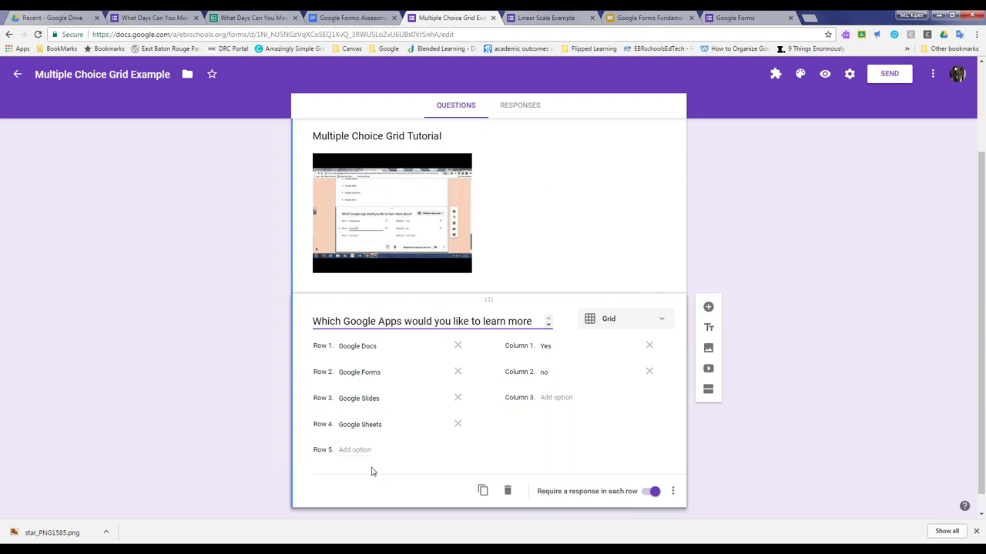
{"action": "scroll", "coordinate": [477, 377], "scroll_direction": "down", "scroll_amount": 1}
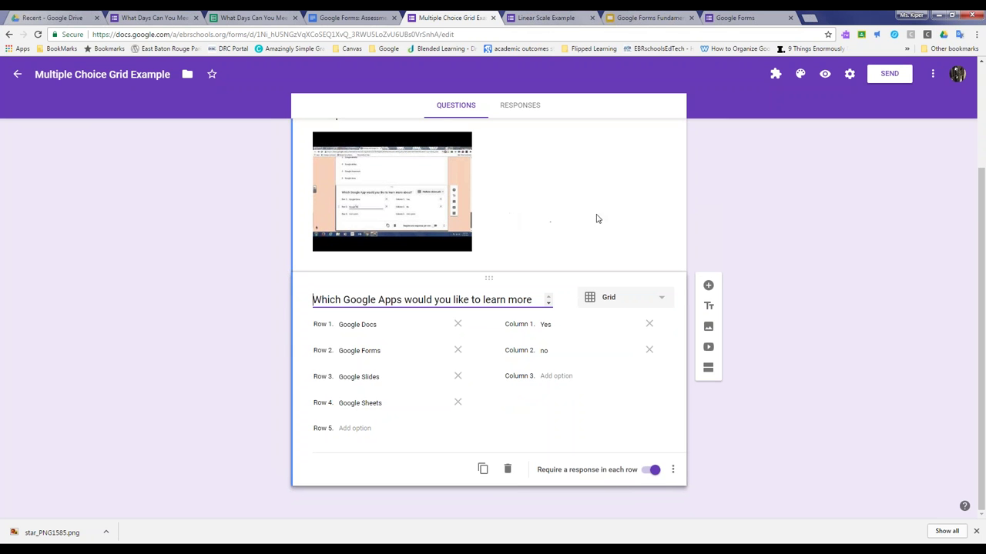
{"action": "left_click", "coordinate": [348, 18]}
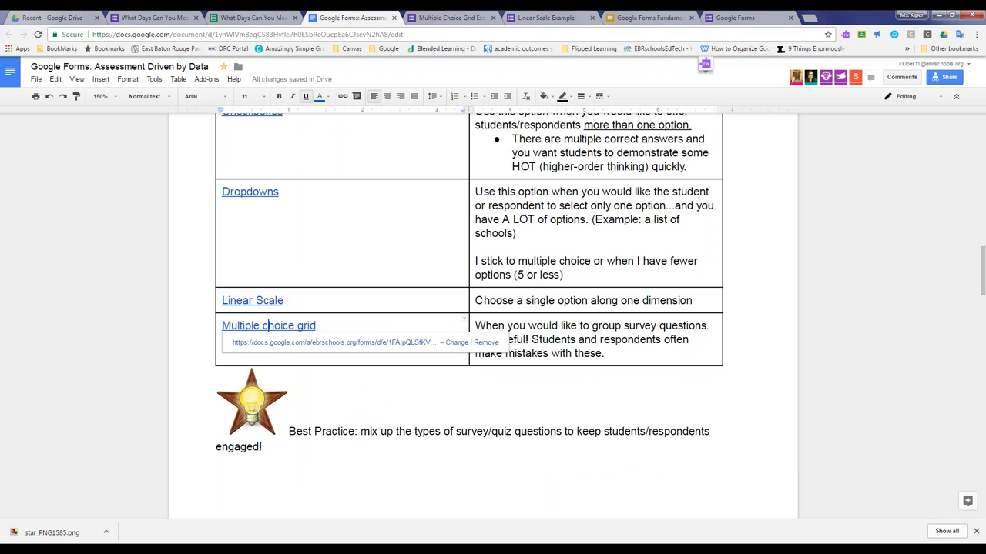
{"action": "scroll", "coordinate": [384, 301], "scroll_direction": "down", "scroll_amount": 2}
{"action": "scroll", "coordinate": [383, 293], "scroll_direction": "up", "scroll_amount": 1}
{"action": "scroll", "coordinate": [370, 293], "scroll_direction": "down", "scroll_amount": 3}
{"action": "scroll", "coordinate": [363, 292], "scroll_direction": "down", "scroll_amount": 6}
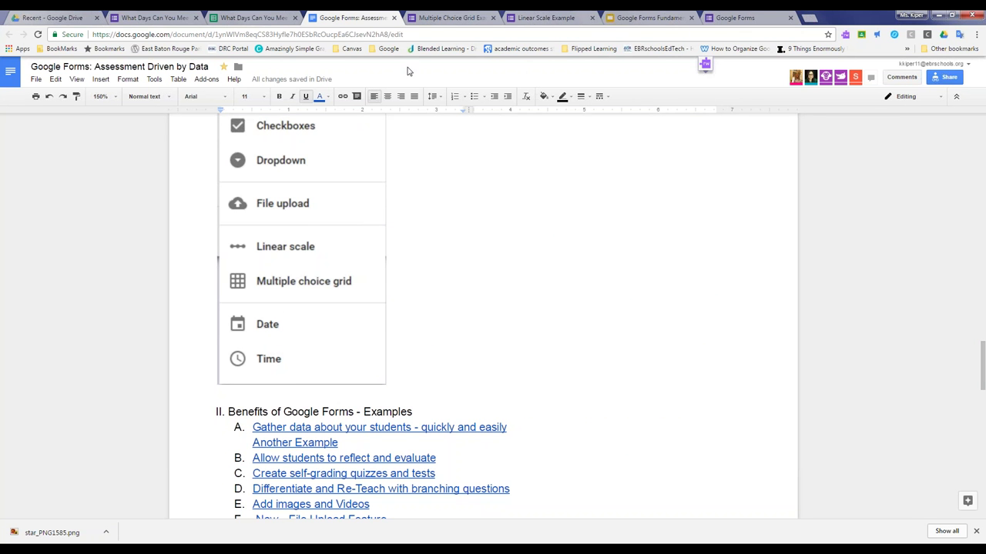
{"action": "scroll", "coordinate": [325, 233], "scroll_direction": "up", "scroll_amount": 1}
{"action": "scroll", "coordinate": [325, 233], "scroll_direction": "up", "scroll_amount": 1}
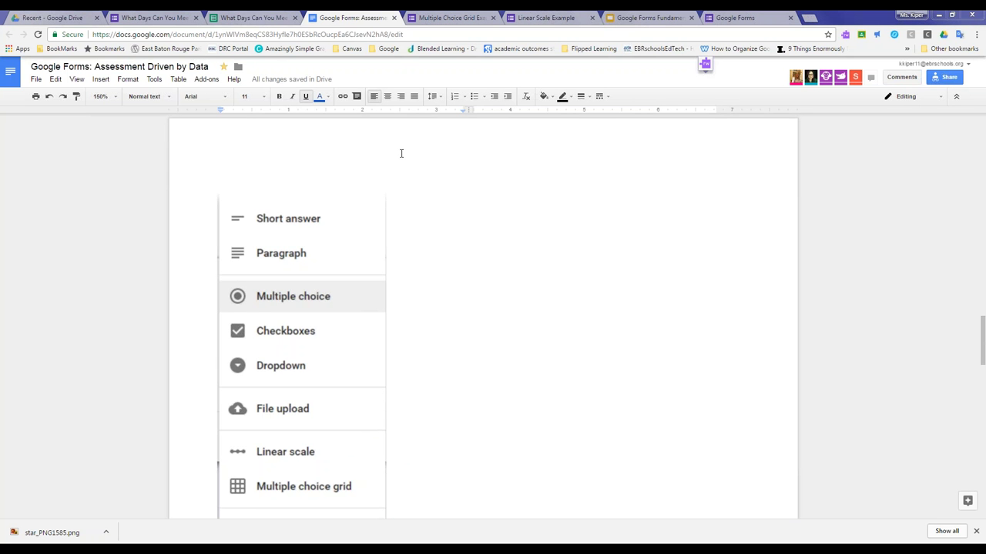
- Switch to the Linear Scale Example form and open it for editing
{"action": "left_click", "coordinate": [446, 17]}
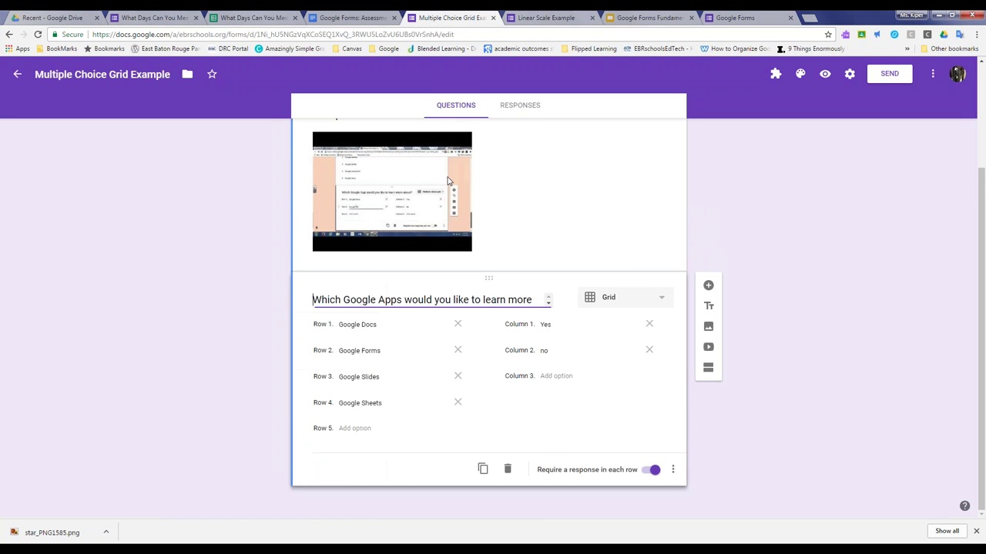
{"action": "left_click", "coordinate": [539, 17]}
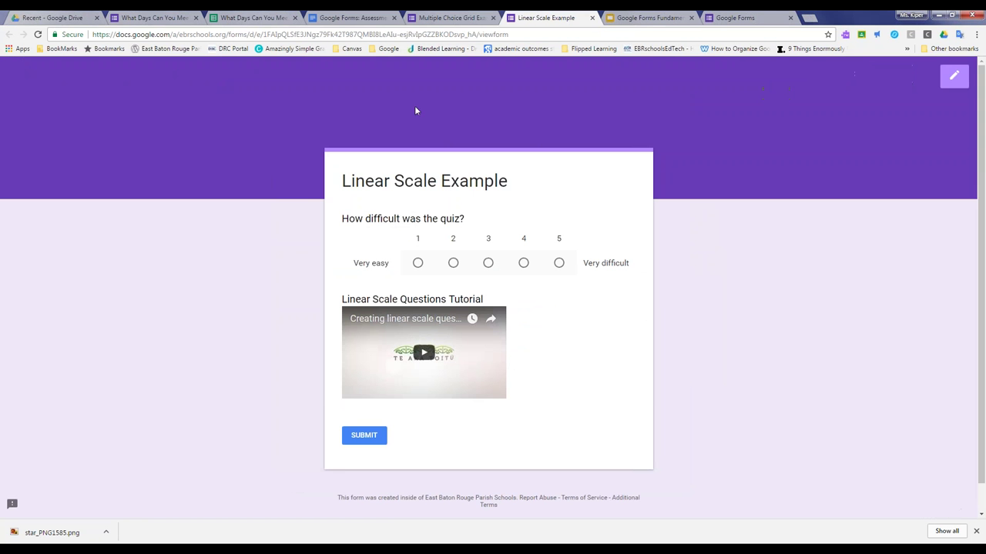
{"action": "left_click", "coordinate": [952, 76]}
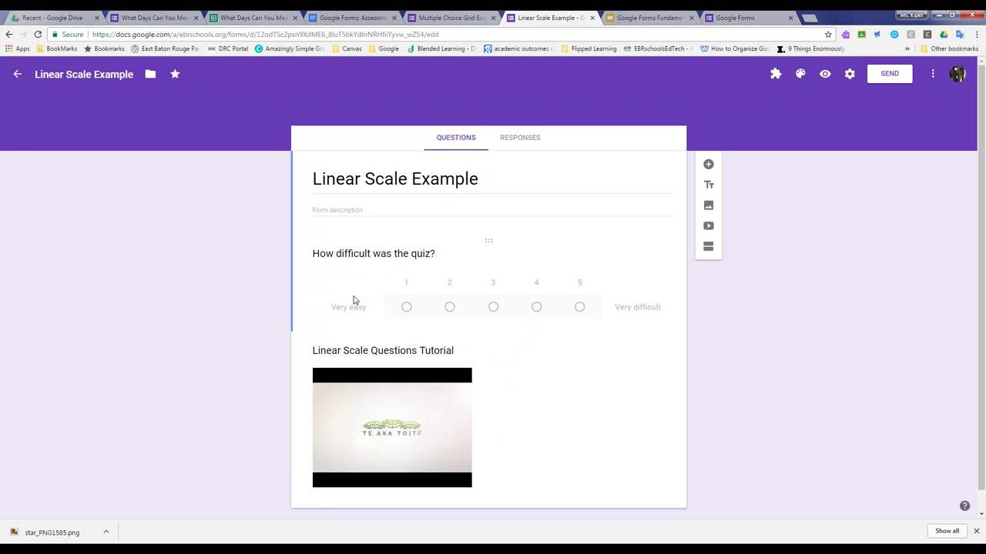
- Keep the 'How difficult was the quiz?' scale at 1 to 5 and mark it required
{"action": "left_click", "coordinate": [352, 301]}
{"action": "mouse_move", "coordinate": [308, 264]}
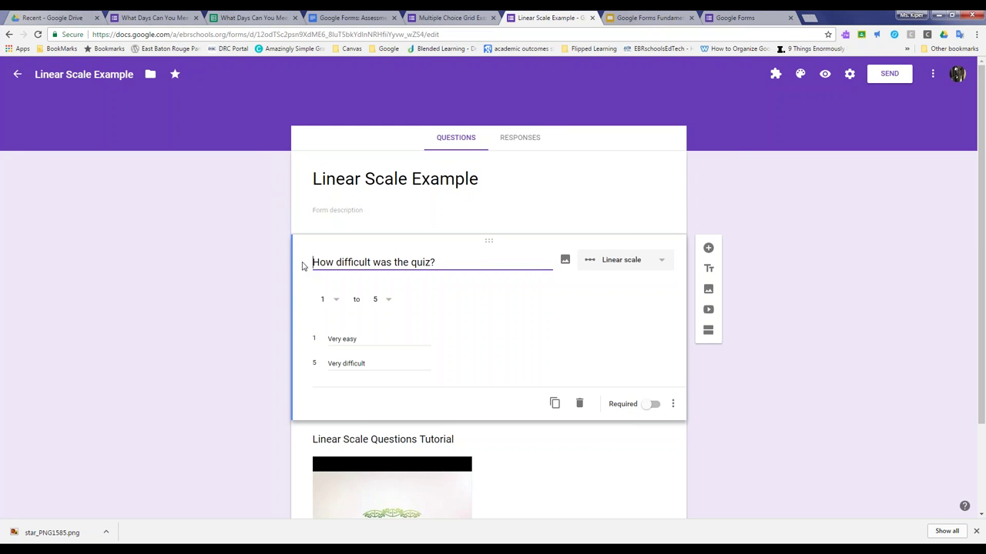
{"action": "left_click", "coordinate": [339, 302]}
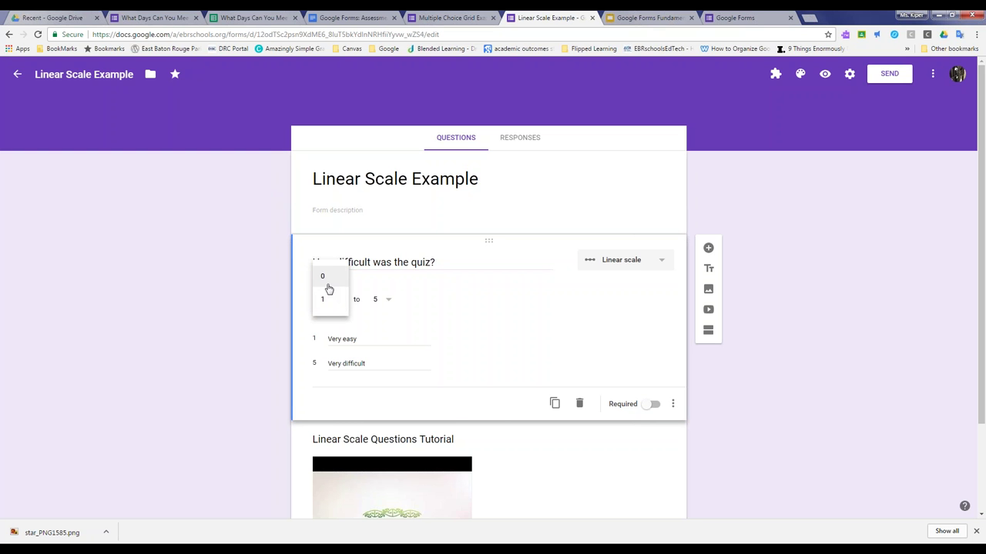
{"action": "left_click", "coordinate": [329, 302]}
{"action": "left_click", "coordinate": [387, 304]}
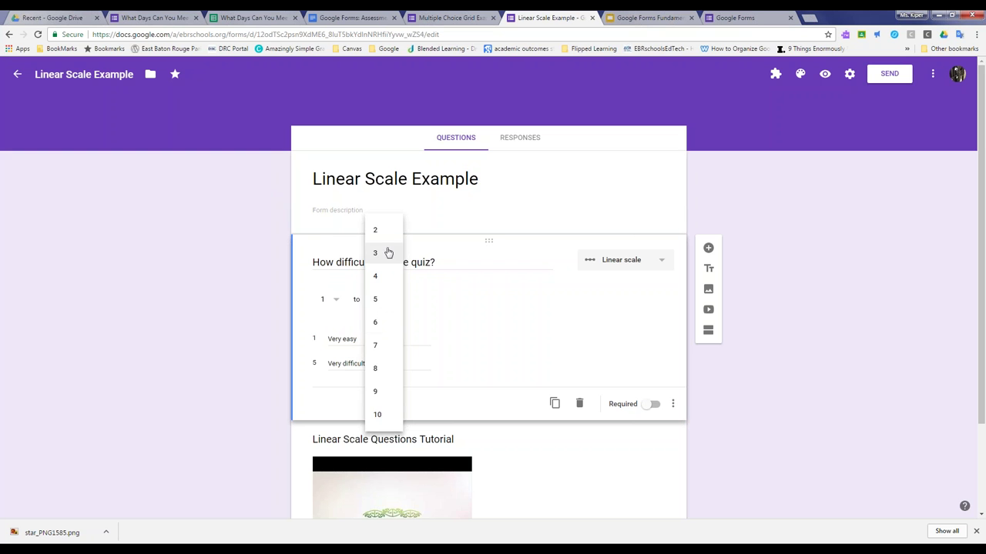
{"action": "left_click", "coordinate": [376, 299]}
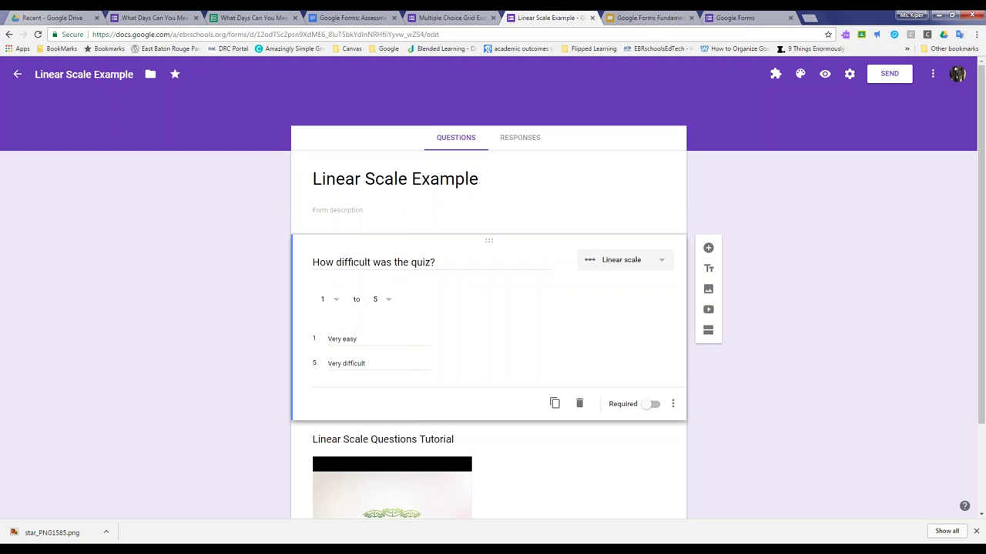
{"action": "left_click", "coordinate": [652, 404]}
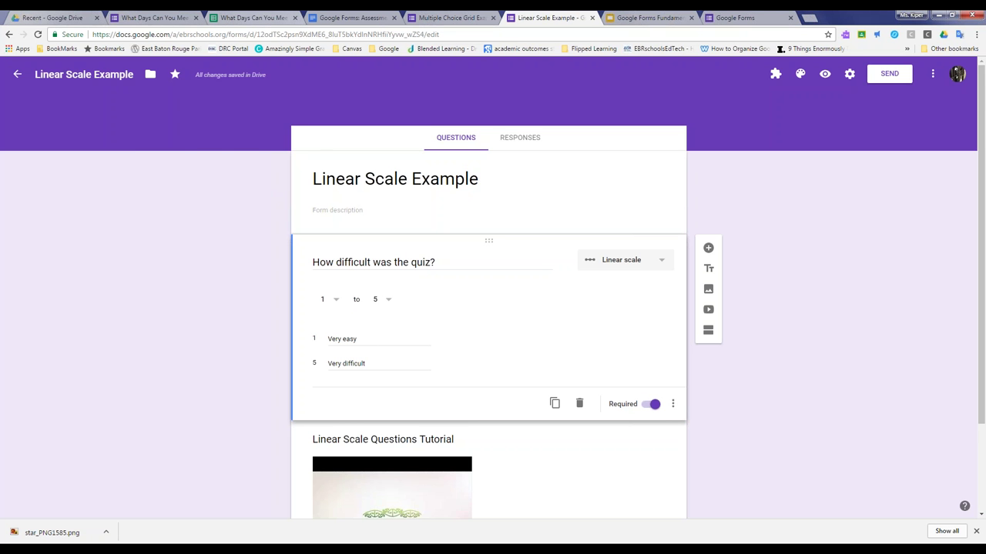
- From the handout's Benefits list, follow the 'Gather data about your students' link to its form
{"action": "left_click", "coordinate": [342, 17]}
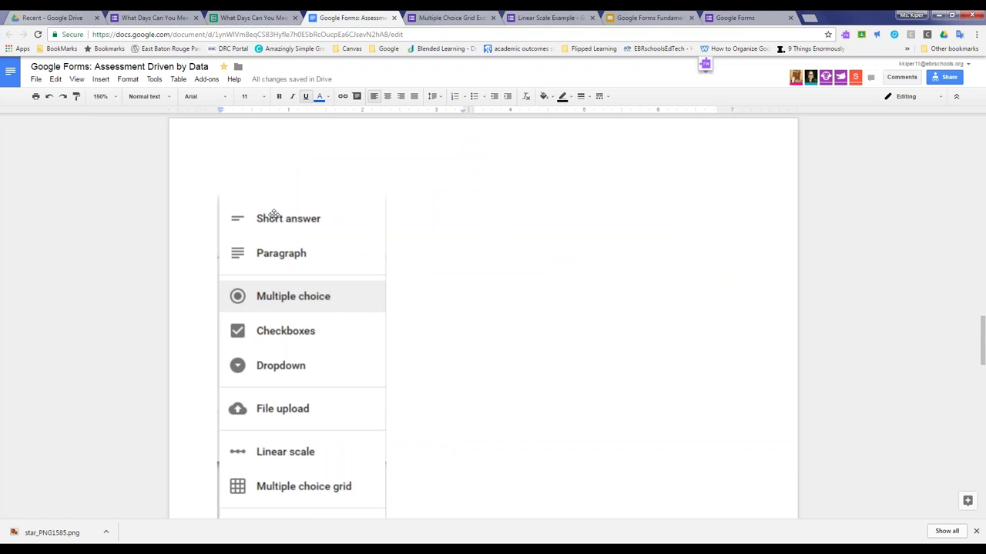
{"action": "scroll", "coordinate": [224, 220], "scroll_direction": "down", "scroll_amount": 2}
{"action": "scroll", "coordinate": [223, 219], "scroll_direction": "down", "scroll_amount": 3}
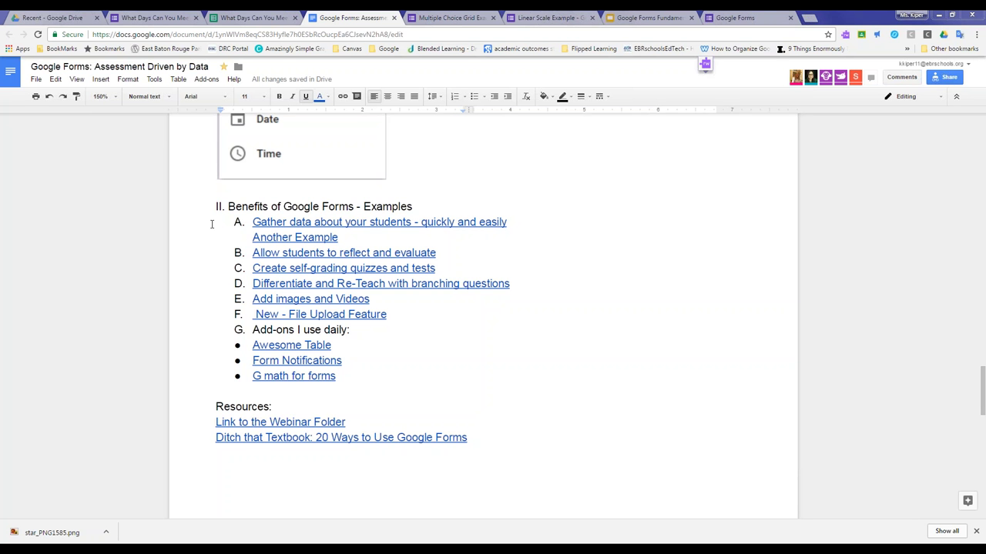
{"action": "left_click", "coordinate": [472, 222]}
{"action": "left_click", "coordinate": [431, 239]}
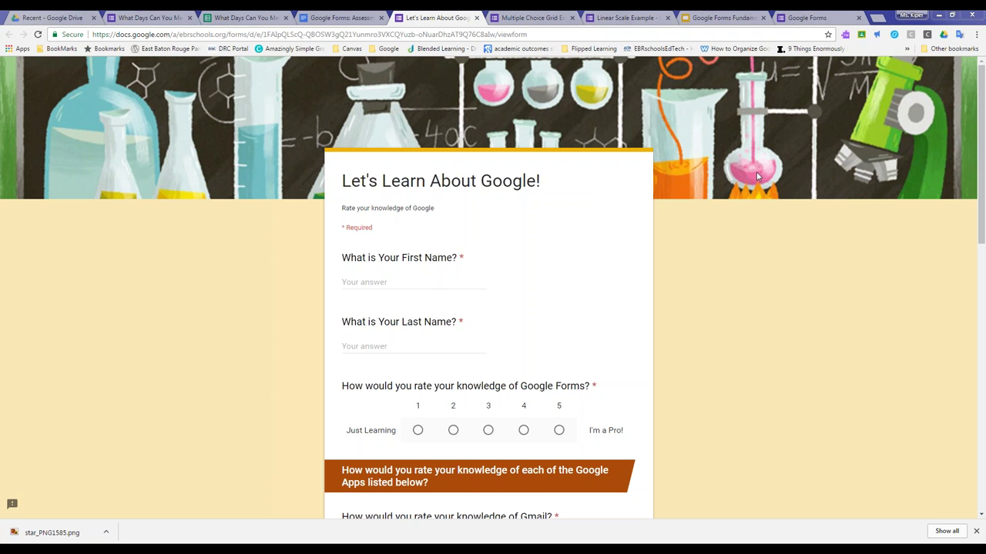
{"action": "left_click_drag", "start_coordinate": [982, 111], "coordinate": [983, 408]}
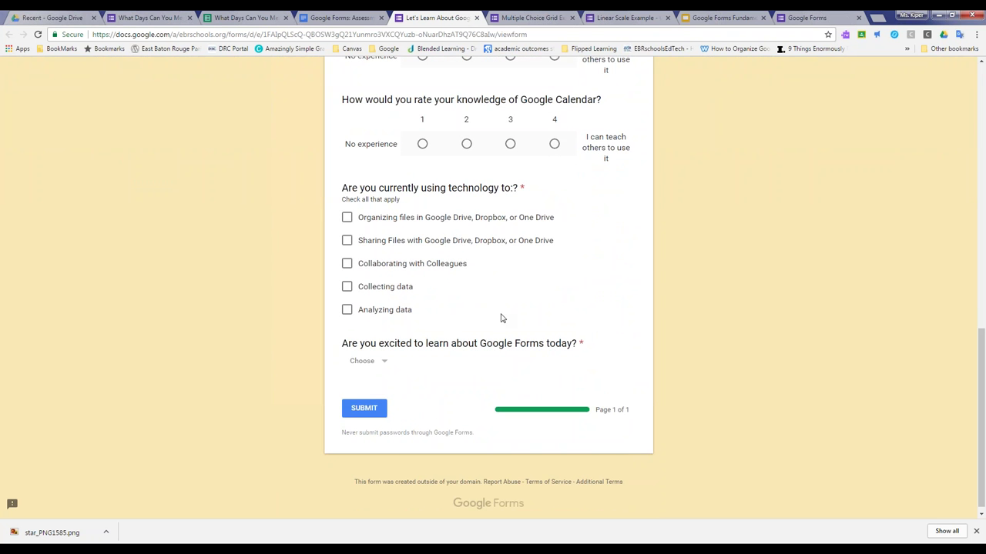
{"action": "left_click_drag", "start_coordinate": [983, 407], "coordinate": [969, 75]}
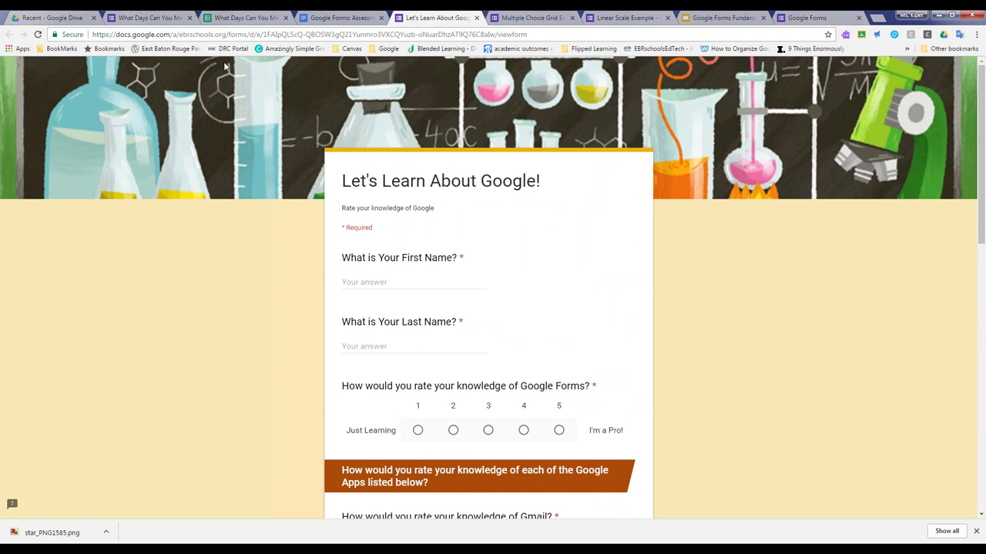
- In Drive, go to Webinar Wednesday Presentations > Google Forms 3.22.17 and open the Let's Learn About form
{"action": "left_click", "coordinate": [60, 17]}
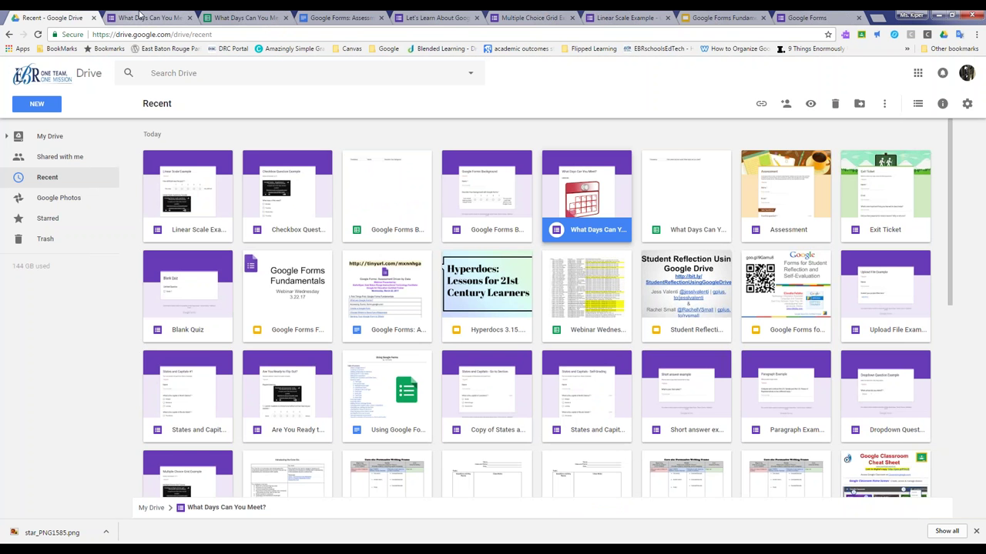
{"action": "left_click", "coordinate": [41, 139]}
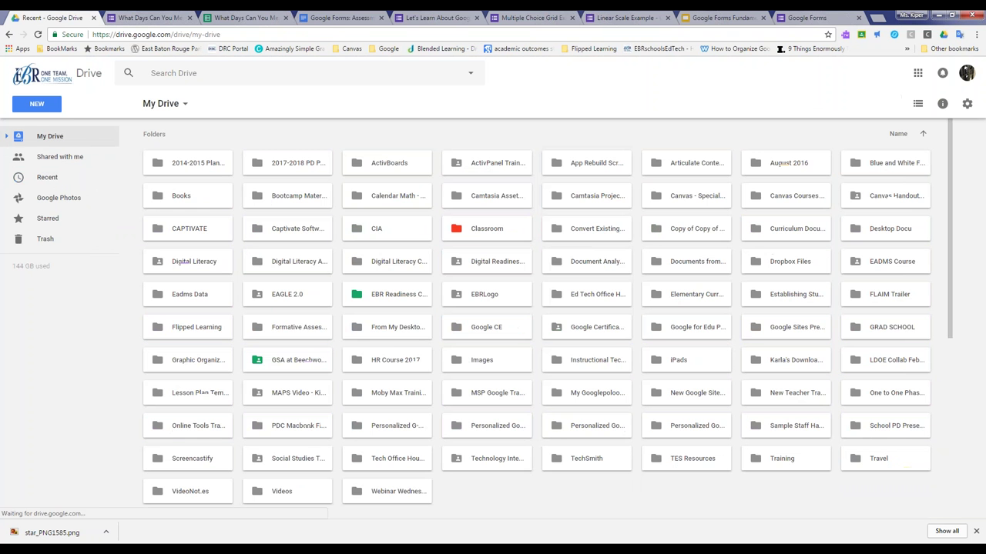
{"action": "left_click", "coordinate": [375, 501]}
{"action": "double_click", "coordinate": [374, 502]}
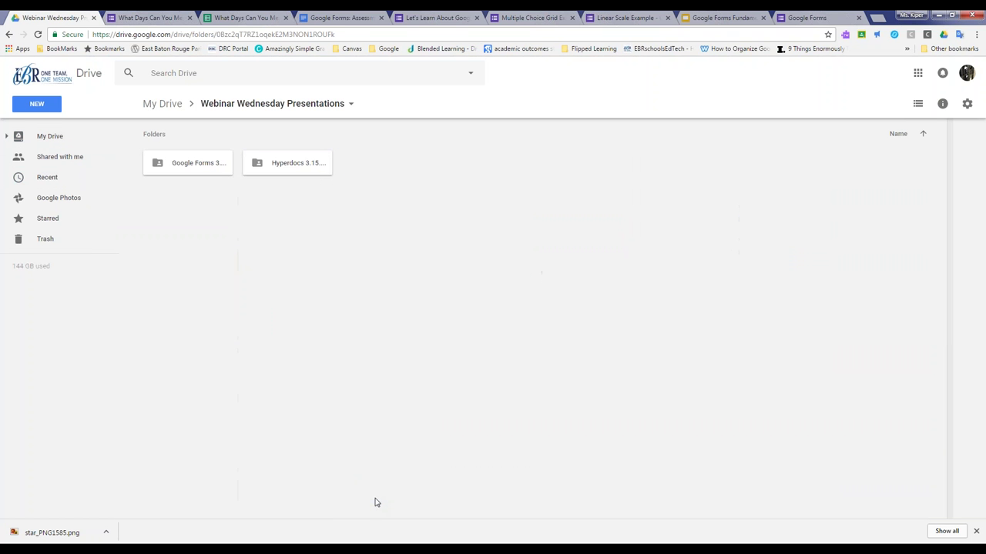
{"action": "left_click", "coordinate": [268, 161]}
{"action": "double_click", "coordinate": [269, 161]}
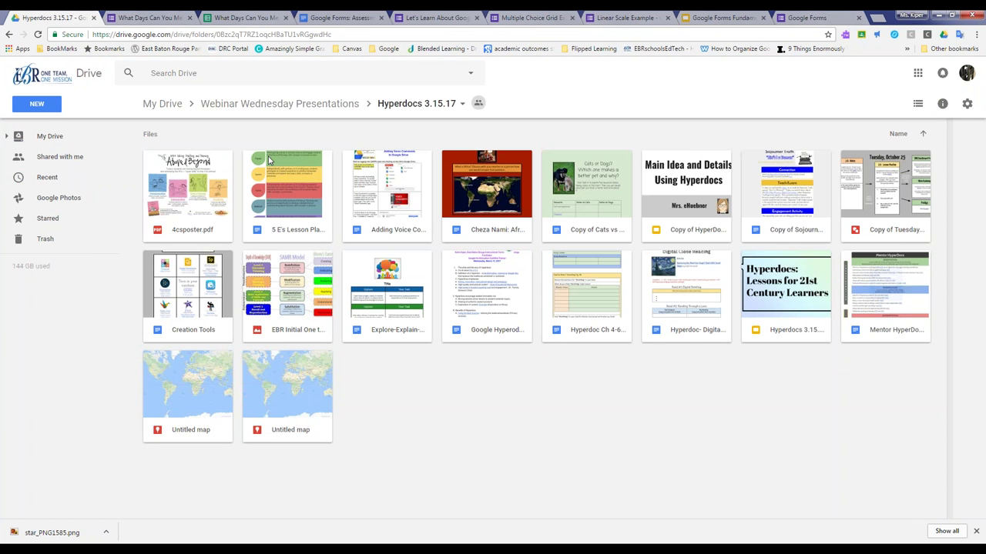
{"action": "left_click", "coordinate": [9, 35]}
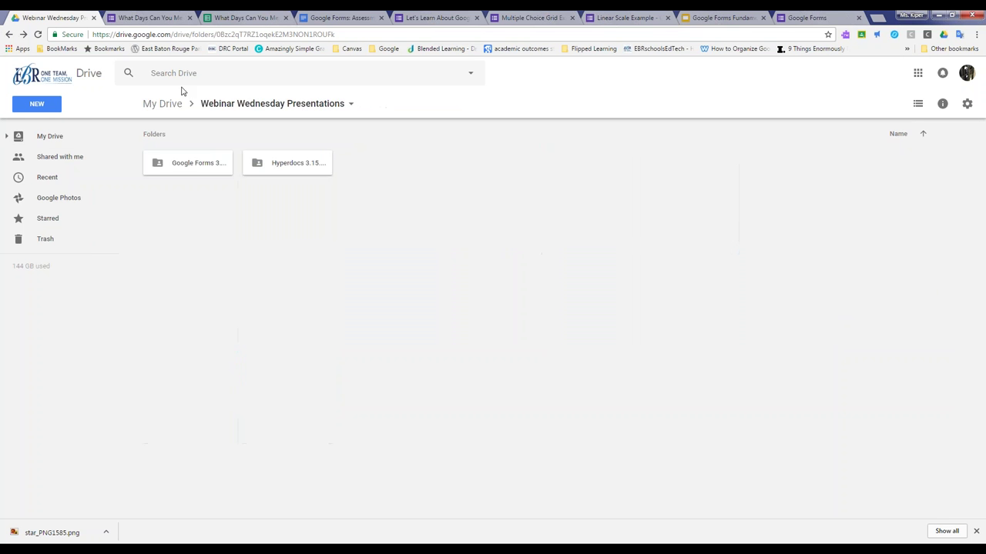
{"action": "left_click", "coordinate": [185, 162]}
{"action": "double_click", "coordinate": [185, 162]}
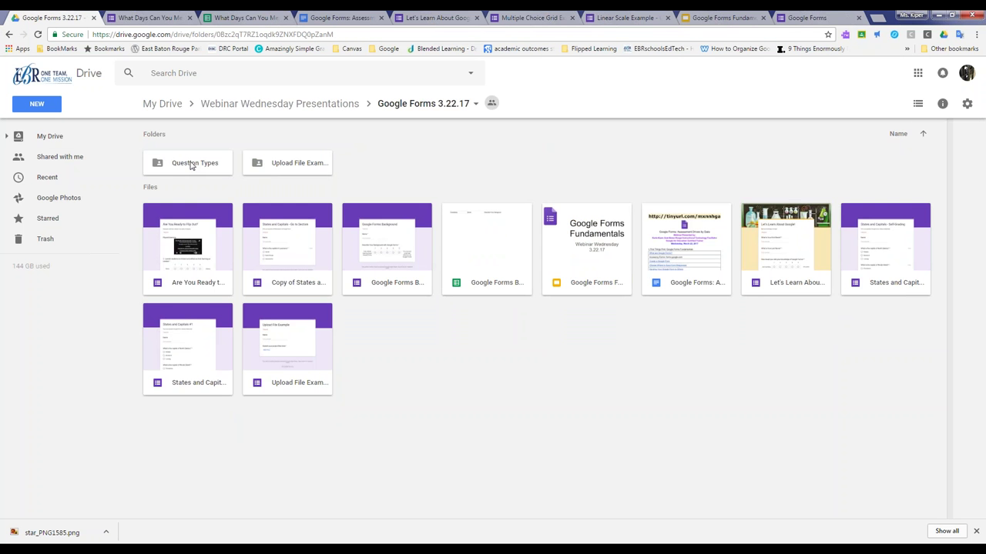
{"action": "double_click", "coordinate": [787, 265]}
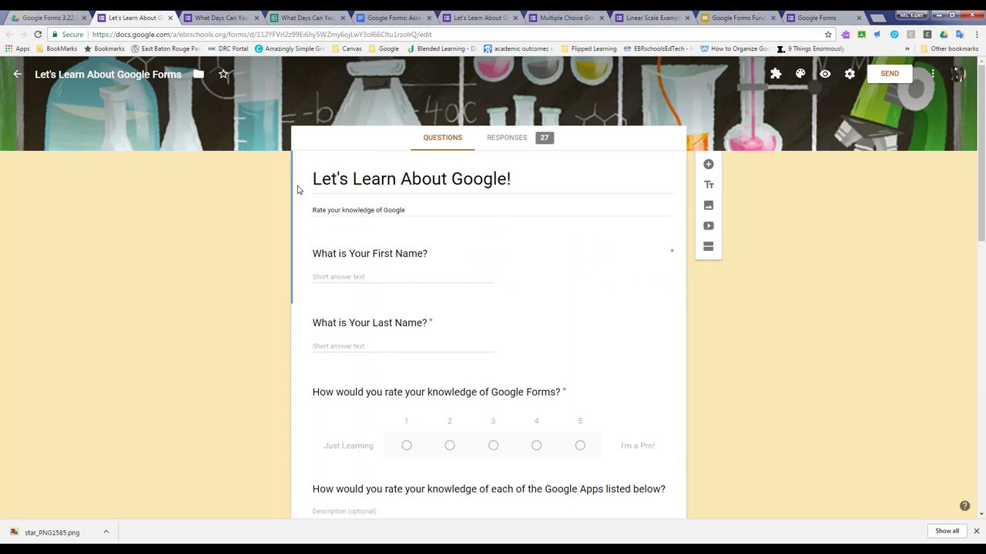
- Review the 27 responses' summary charts, from the app knowledge ratings to the excitement pie chart
{"action": "left_click", "coordinate": [506, 139]}
{"action": "scroll", "coordinate": [269, 154], "scroll_direction": "down", "scroll_amount": 9}
{"action": "scroll", "coordinate": [280, 155], "scroll_direction": "down", "scroll_amount": 3}
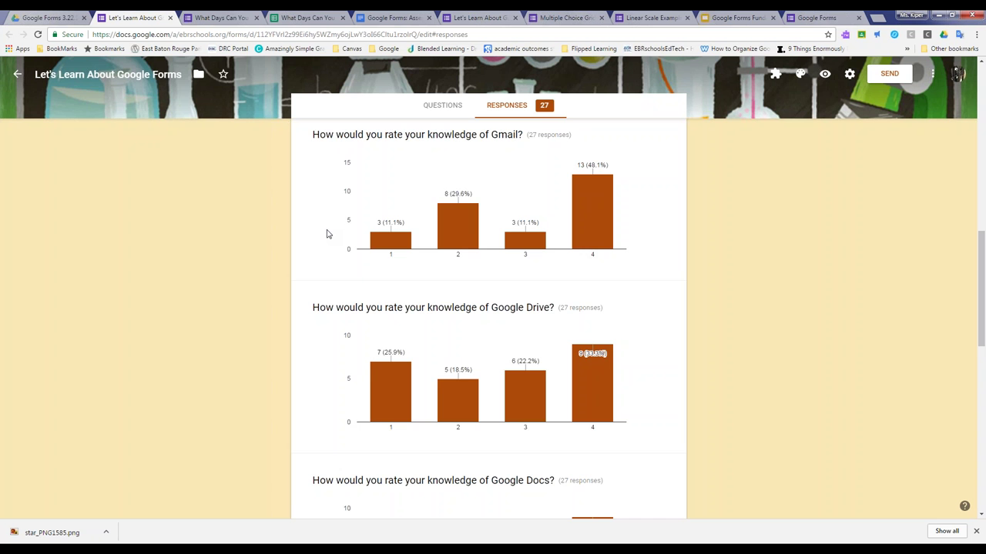
{"action": "scroll", "coordinate": [326, 231], "scroll_direction": "down", "scroll_amount": 2}
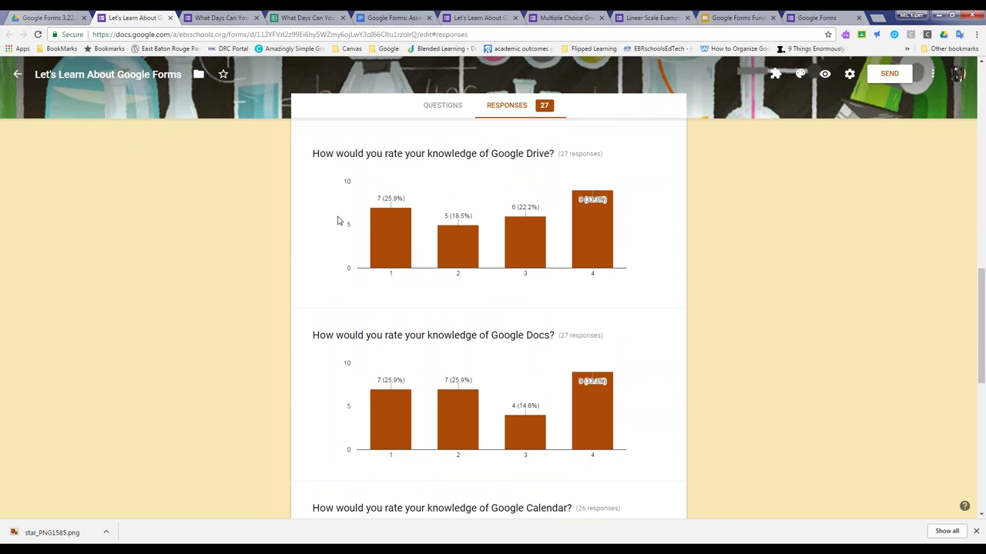
{"action": "scroll", "coordinate": [337, 221], "scroll_direction": "up", "scroll_amount": 3}
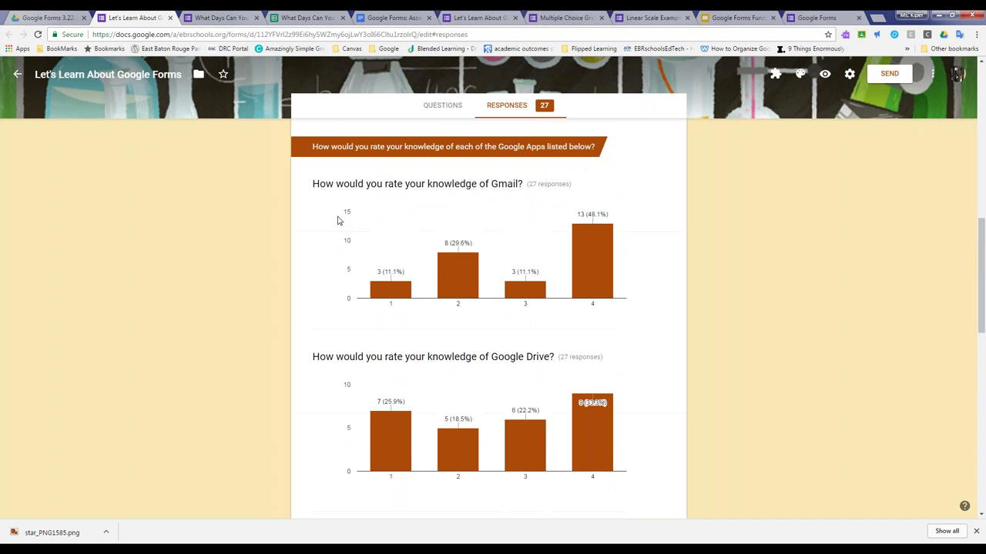
{"action": "scroll", "coordinate": [337, 221], "scroll_direction": "down", "scroll_amount": 3}
{"action": "scroll", "coordinate": [336, 219], "scroll_direction": "up", "scroll_amount": 2}
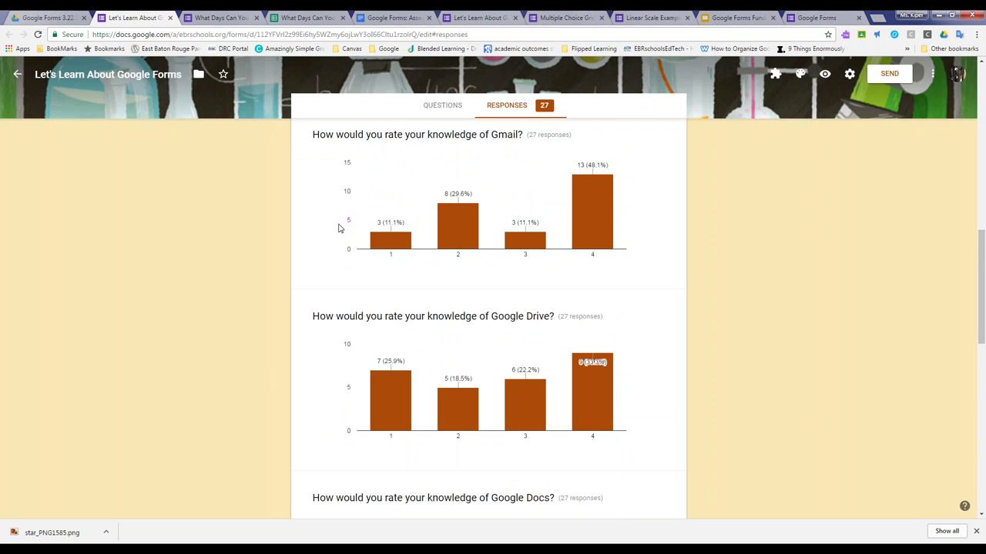
{"action": "scroll", "coordinate": [338, 228], "scroll_direction": "down", "scroll_amount": 2}
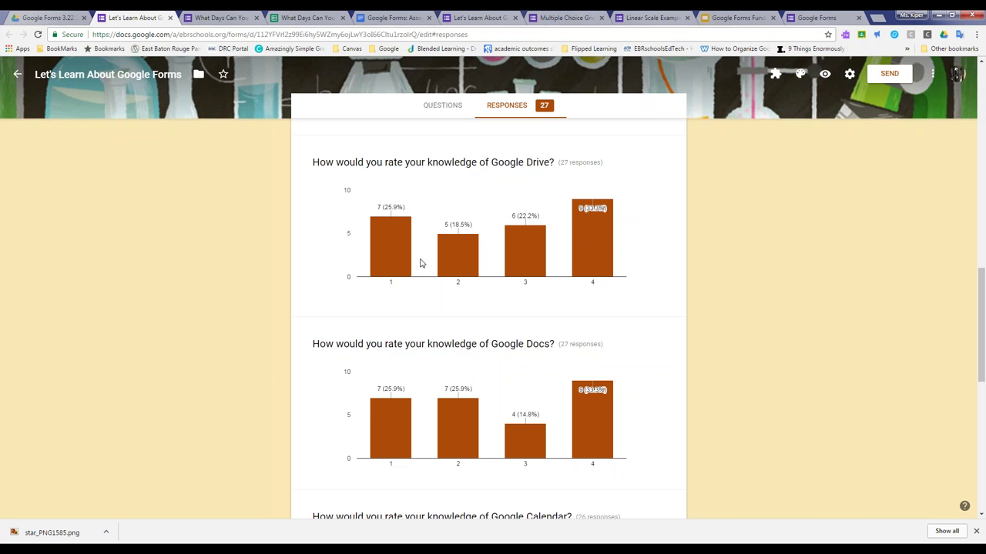
{"action": "scroll", "coordinate": [321, 241], "scroll_direction": "down", "scroll_amount": 4}
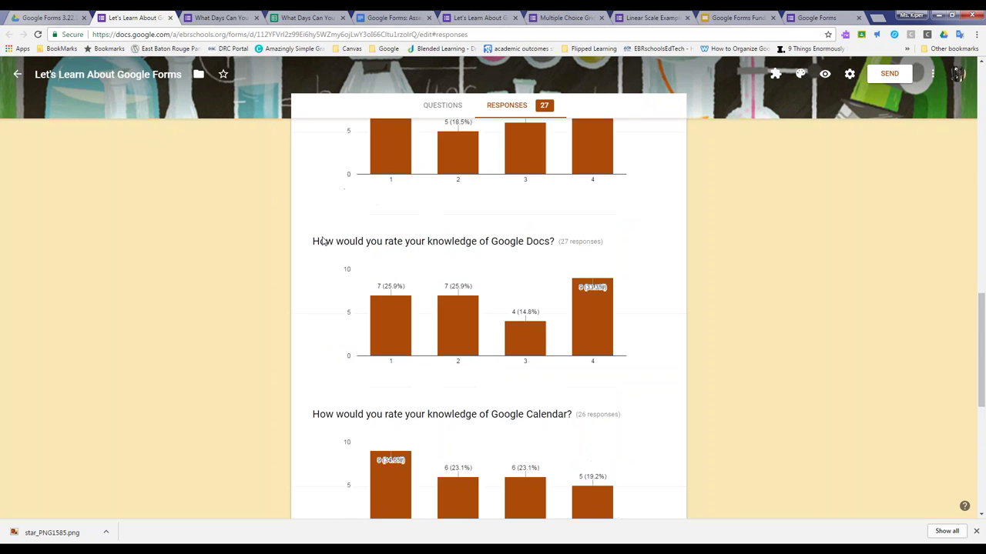
{"action": "scroll", "coordinate": [390, 254], "scroll_direction": "down", "scroll_amount": 2}
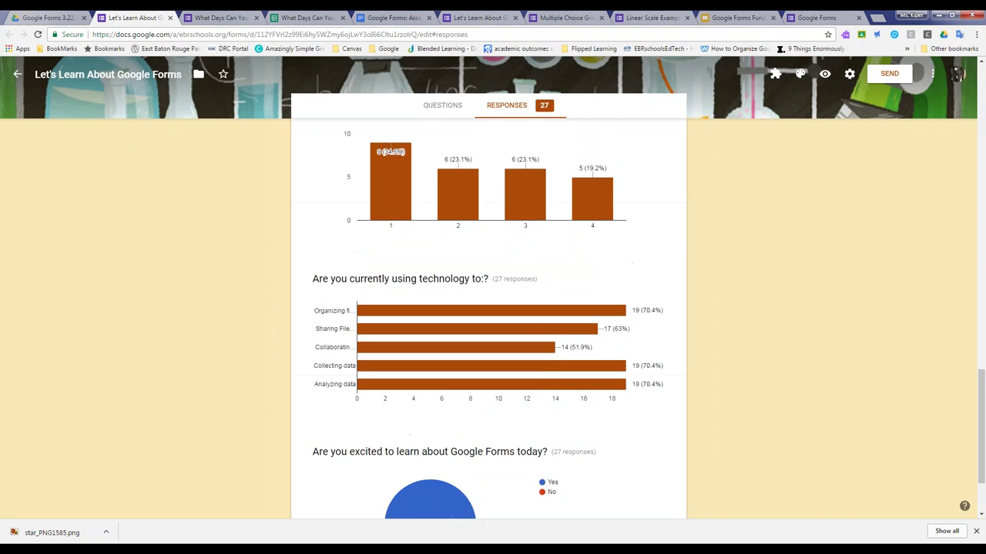
{"action": "scroll", "coordinate": [488, 308], "scroll_direction": "down", "scroll_amount": 1}
{"action": "scroll", "coordinate": [488, 308], "scroll_direction": "up", "scroll_amount": 10}
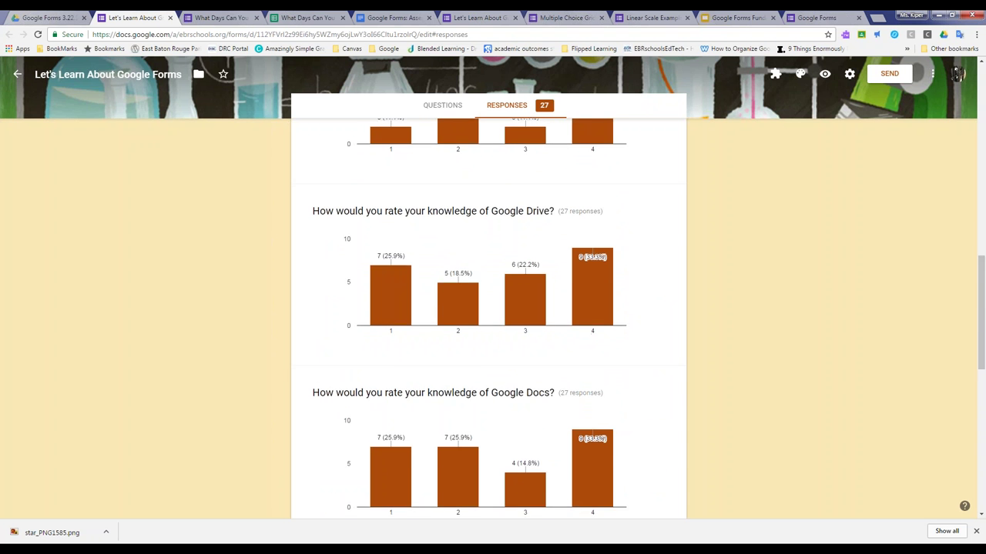
{"action": "scroll", "coordinate": [488, 308], "scroll_direction": "down", "scroll_amount": 8}
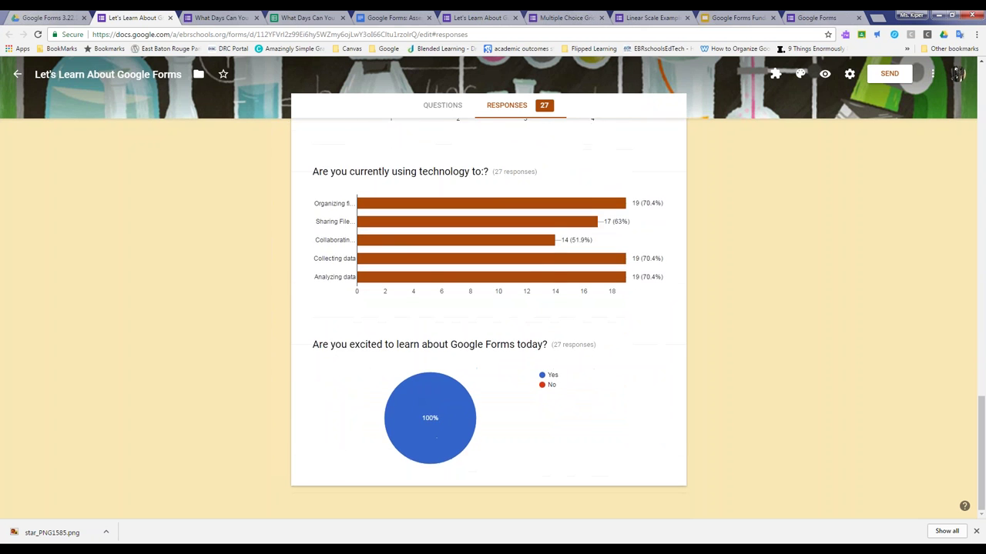
{"action": "scroll", "coordinate": [325, 329], "scroll_direction": "up", "scroll_amount": 5}
{"action": "scroll", "coordinate": [324, 330], "scroll_direction": "up", "scroll_amount": 3}
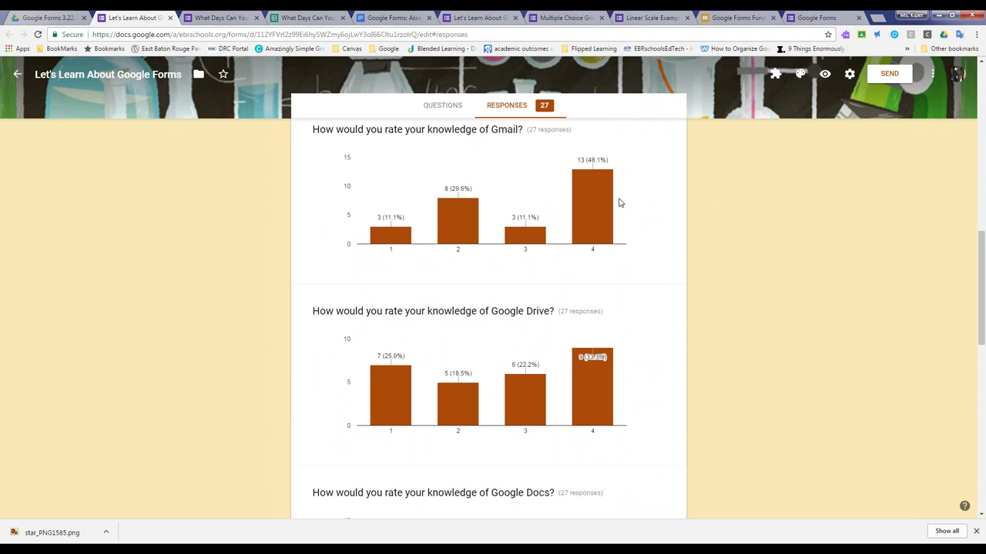
- Back in the handout, follow the Another Example link to open the Equations form
{"action": "left_click", "coordinate": [398, 18]}
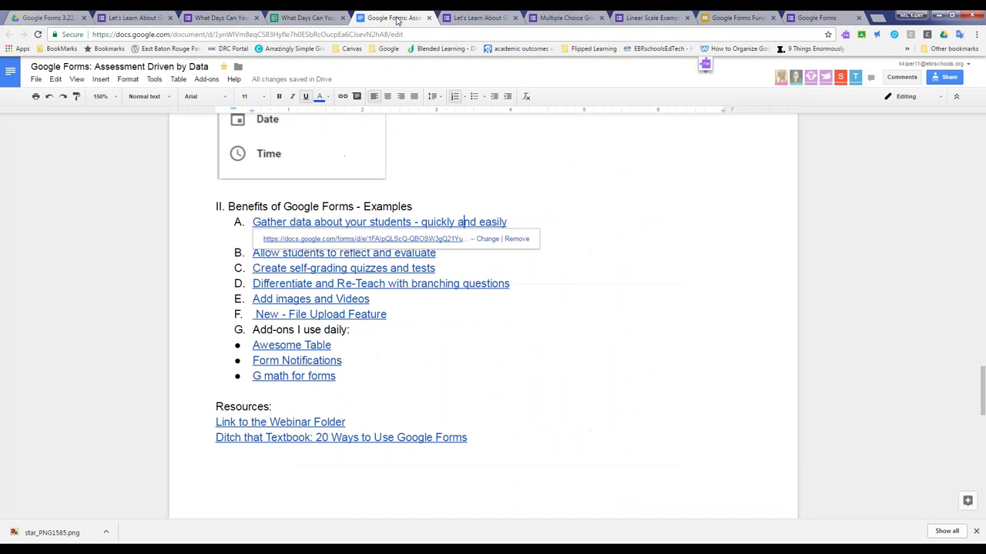
{"action": "left_click", "coordinate": [489, 378]}
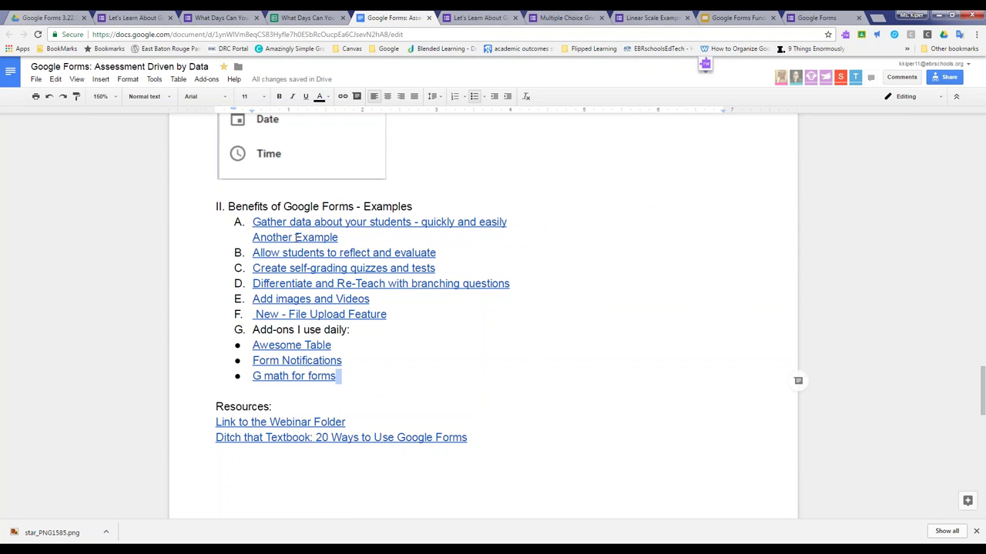
{"action": "left_click", "coordinate": [296, 237]}
{"action": "left_click", "coordinate": [323, 255]}
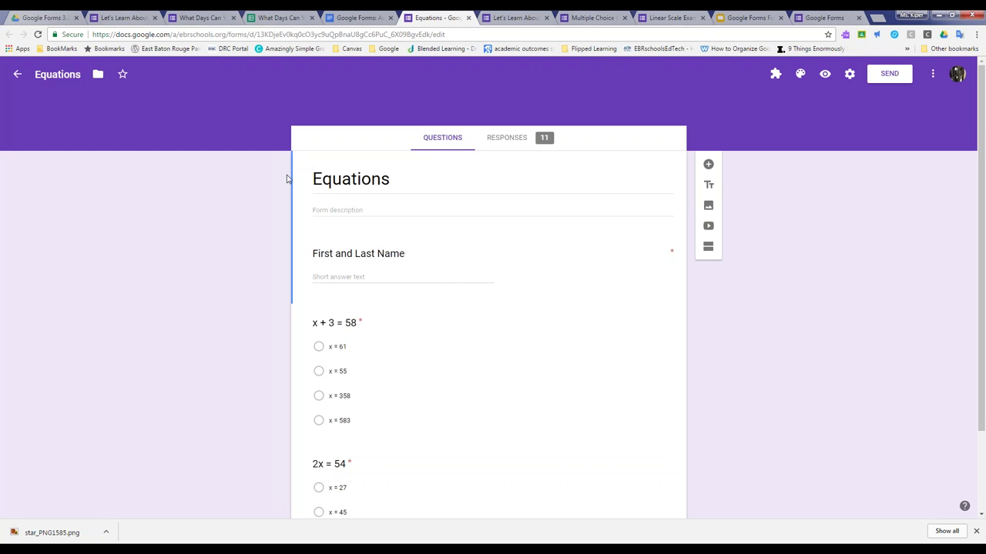
- Scroll through the Equations quiz's response summary charts
{"action": "scroll", "coordinate": [254, 163], "scroll_direction": "down", "scroll_amount": 1}
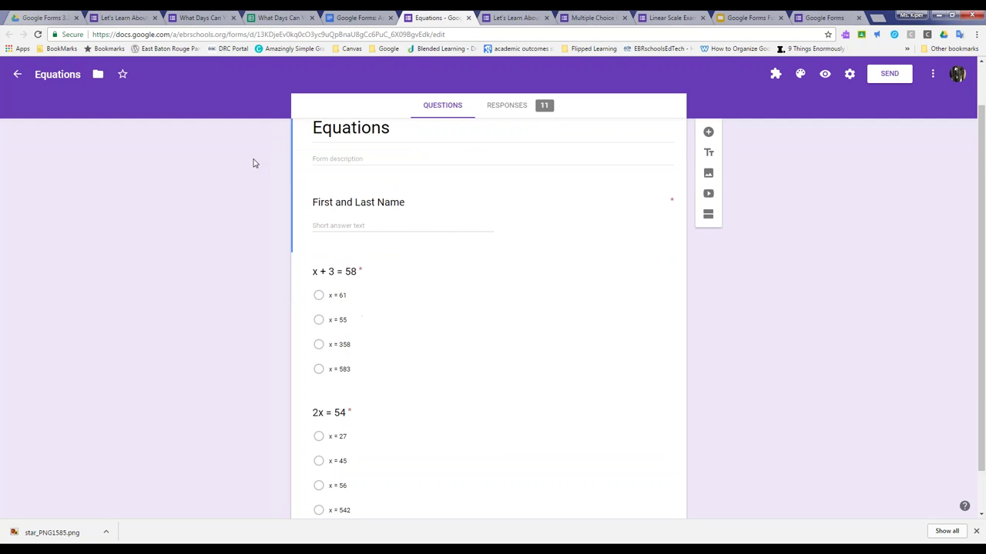
{"action": "scroll", "coordinate": [254, 162], "scroll_direction": "down", "scroll_amount": 1}
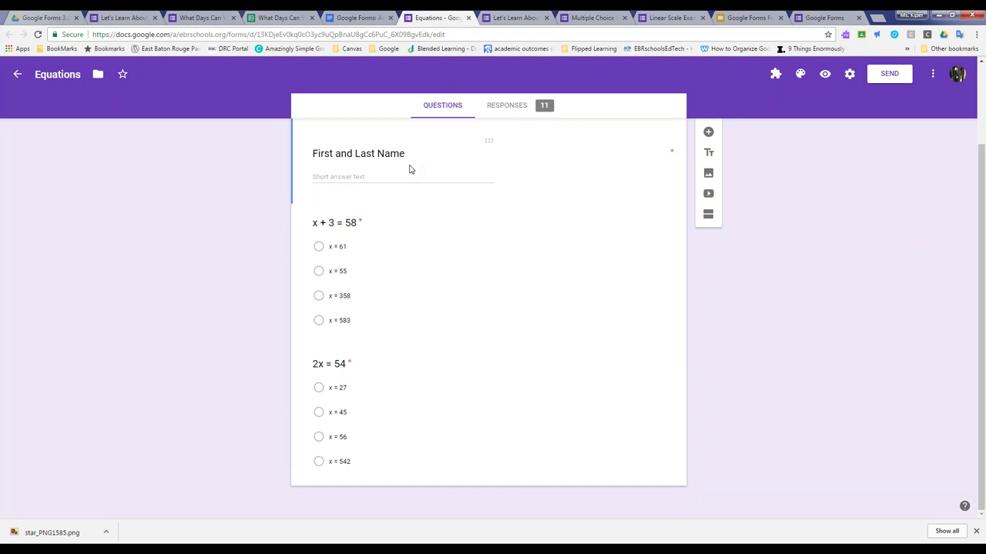
{"action": "left_click", "coordinate": [508, 109]}
{"action": "scroll", "coordinate": [249, 198], "scroll_direction": "down", "scroll_amount": 2}
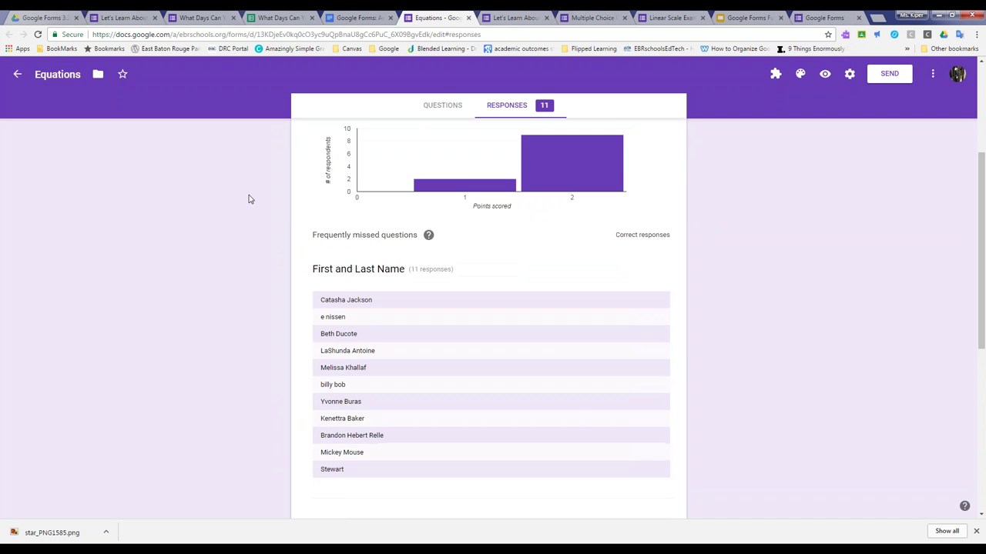
{"action": "scroll", "coordinate": [249, 198], "scroll_direction": "up", "scroll_amount": 2}
{"action": "scroll", "coordinate": [456, 192], "scroll_direction": "up", "scroll_amount": 1}
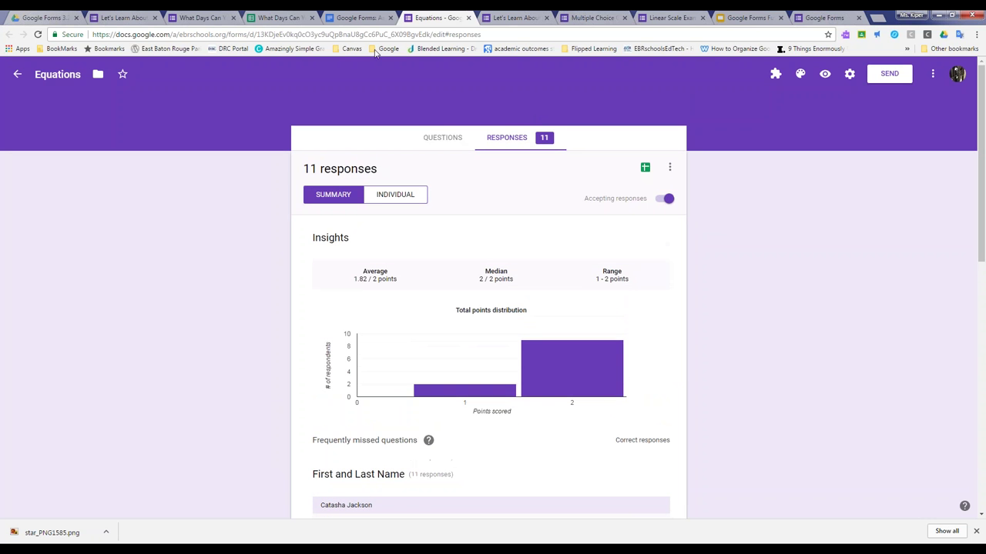
{"action": "scroll", "coordinate": [291, 223], "scroll_direction": "down", "scroll_amount": 10}
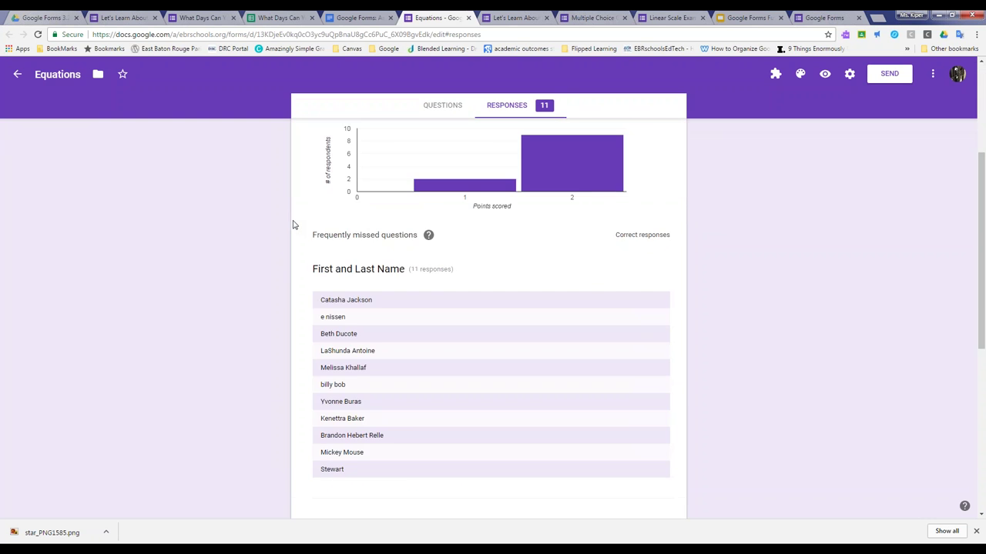
{"action": "scroll", "coordinate": [293, 225], "scroll_direction": "up", "scroll_amount": 3}
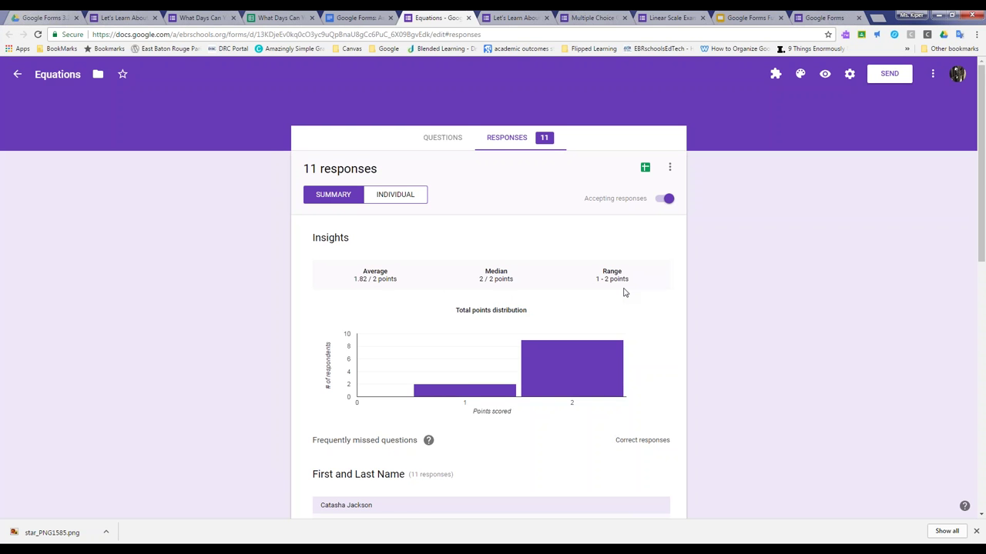
{"action": "scroll", "coordinate": [625, 291], "scroll_direction": "down", "scroll_amount": 4}
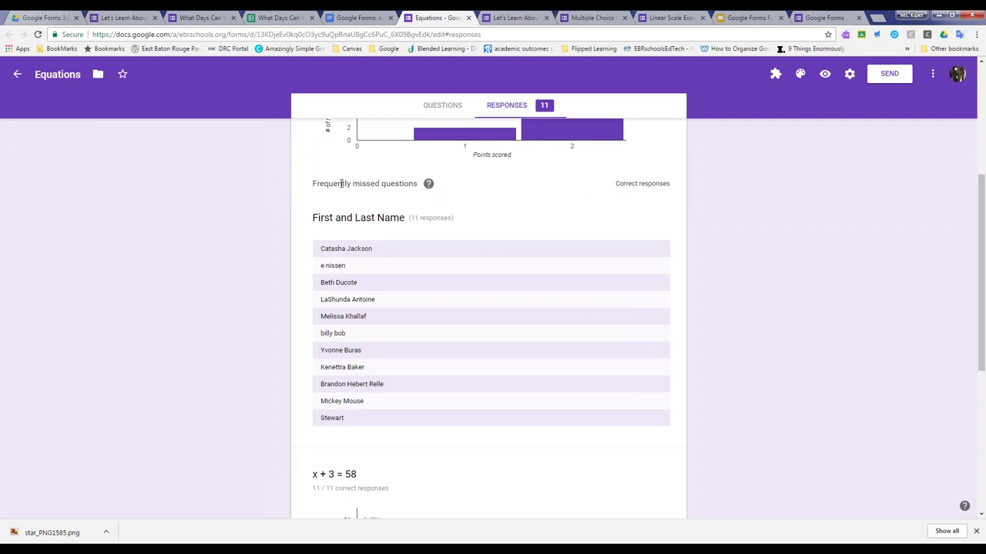
{"action": "scroll", "coordinate": [319, 184], "scroll_direction": "down", "scroll_amount": 5}
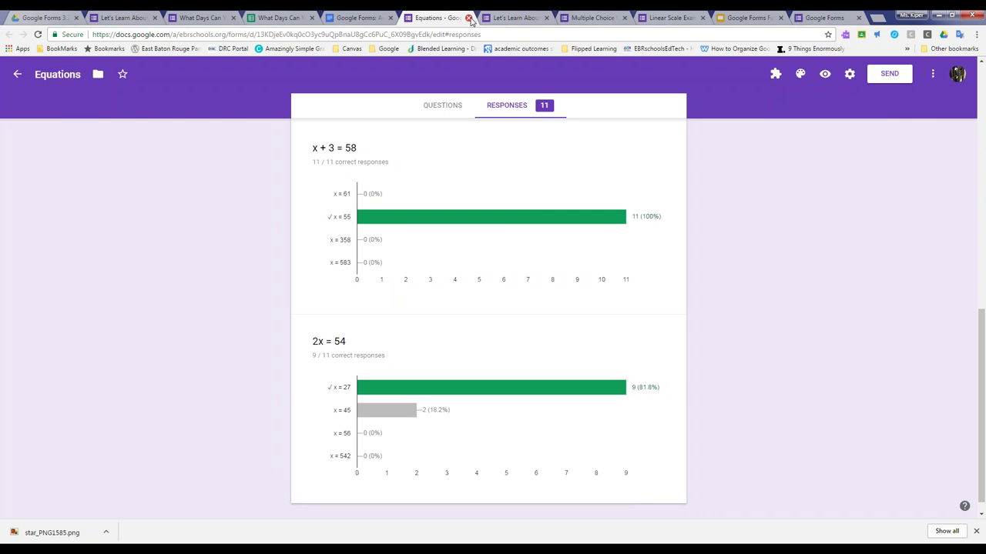
- Close the Equations form and follow the 'Allow students to reflect and evaluate' link to September Reflection
{"action": "left_click", "coordinate": [468, 17]}
{"action": "left_click", "coordinate": [198, 228]}
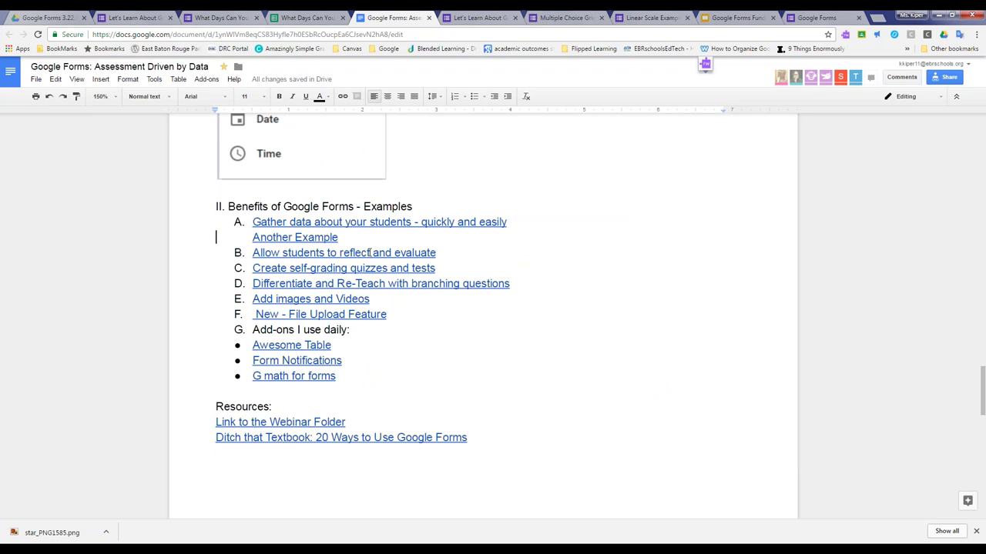
{"action": "left_click", "coordinate": [370, 252]}
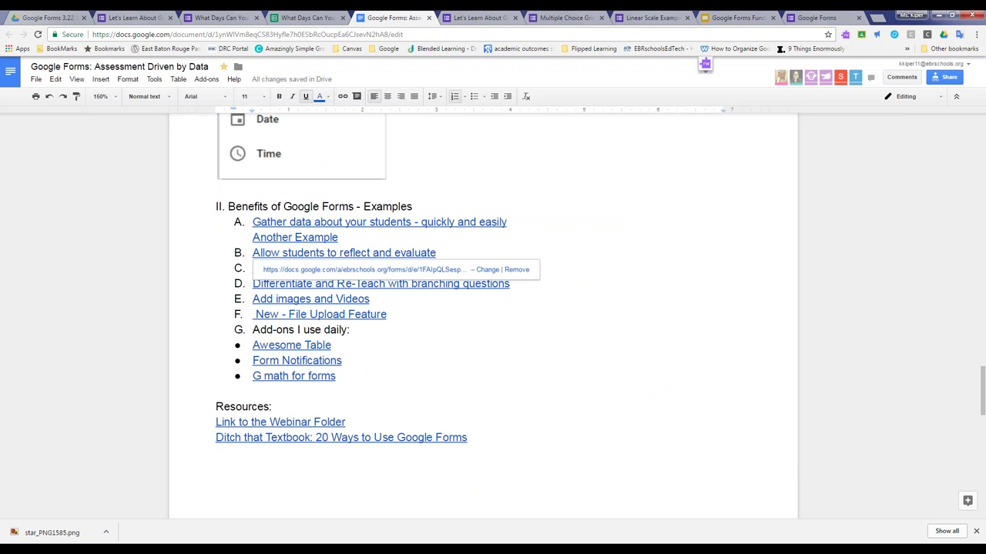
{"action": "left_click", "coordinate": [357, 269]}
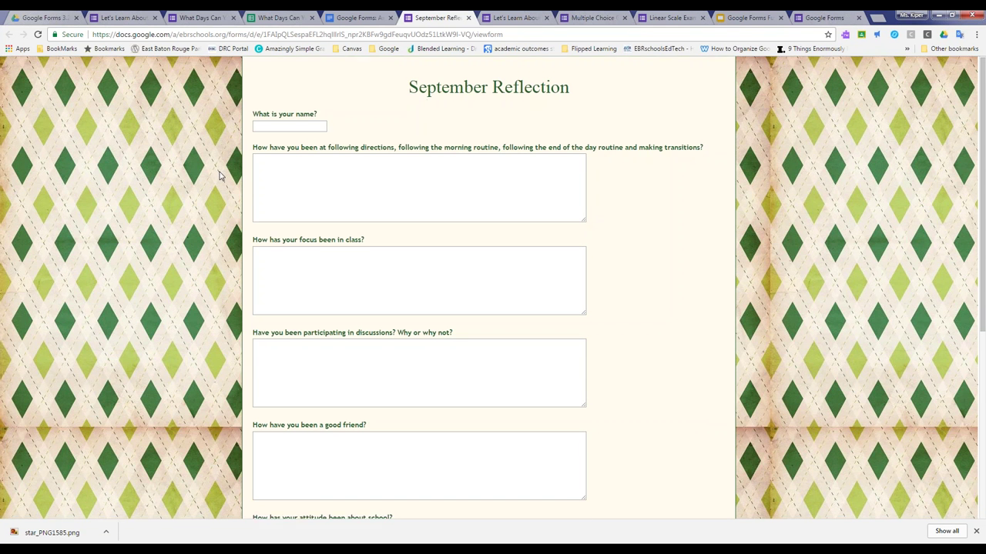
- Scroll through the September Reflection questions to Submit and back, then close its tab
{"action": "scroll", "coordinate": [219, 175], "scroll_direction": "down", "scroll_amount": 2}
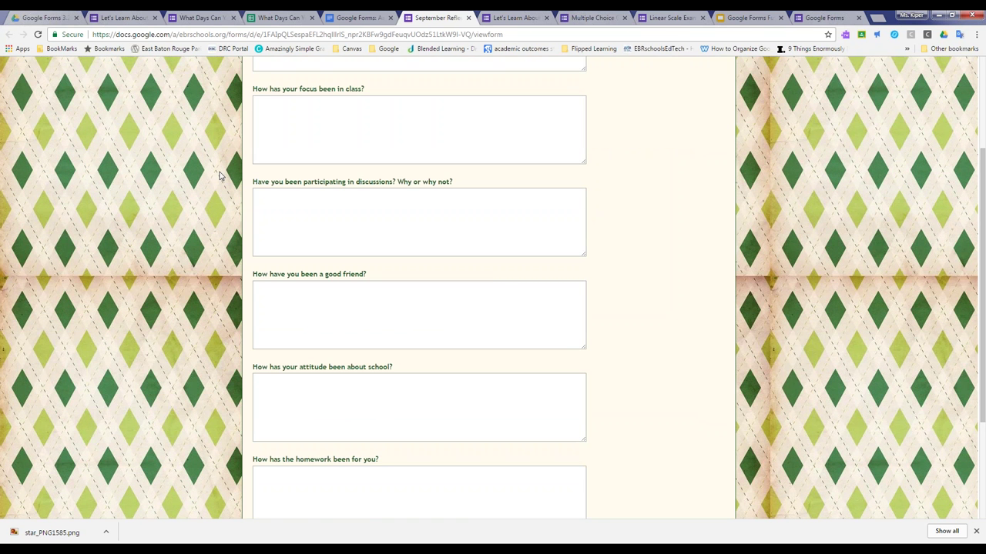
{"action": "scroll", "coordinate": [254, 201], "scroll_direction": "down", "scroll_amount": 1}
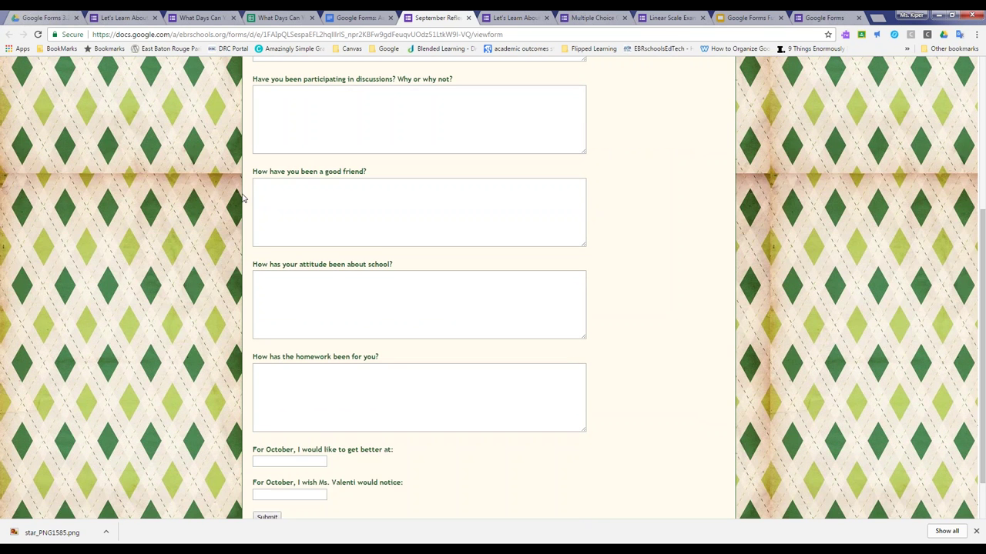
{"action": "scroll", "coordinate": [237, 231], "scroll_direction": "down", "scroll_amount": 1}
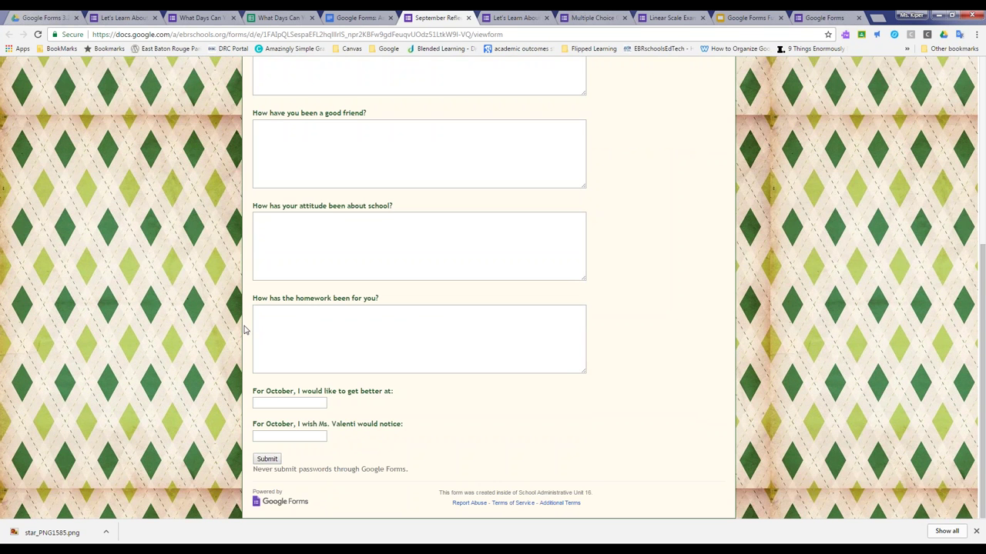
{"action": "scroll", "coordinate": [191, 315], "scroll_direction": "up", "scroll_amount": 4}
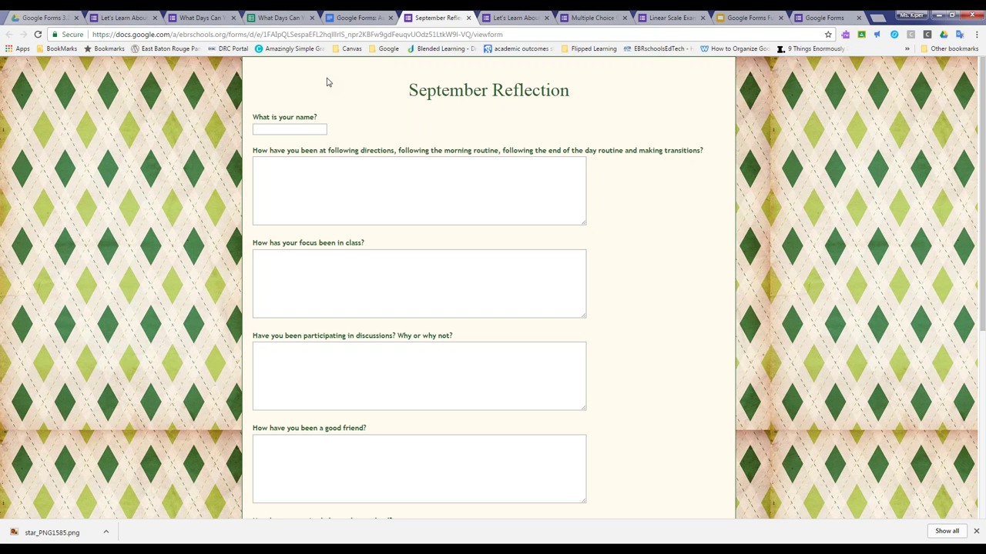
{"action": "left_click", "coordinate": [468, 18]}
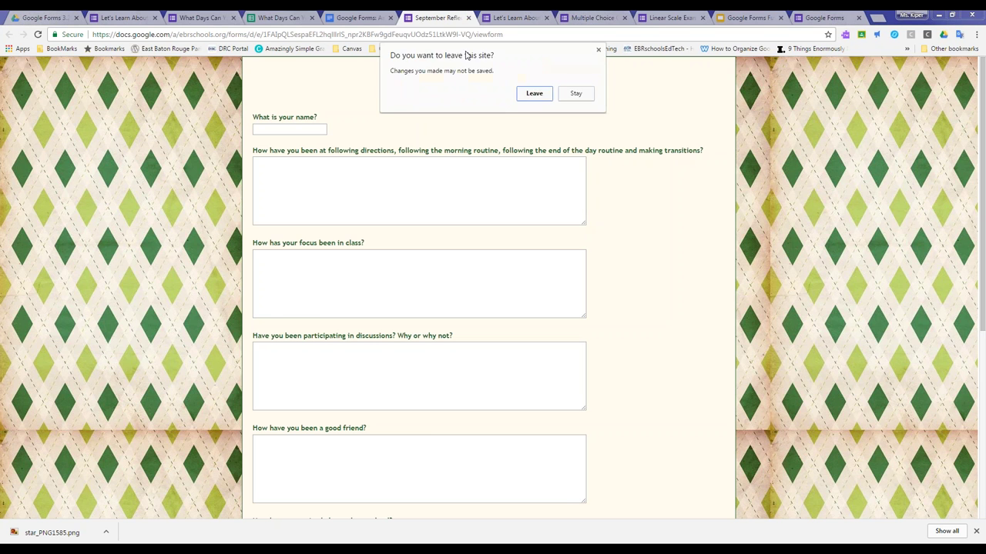
- Confirm leaving the form and follow the 'Create self-grading quizzes and tests' link to States and Capitals
{"action": "left_click", "coordinate": [535, 93]}
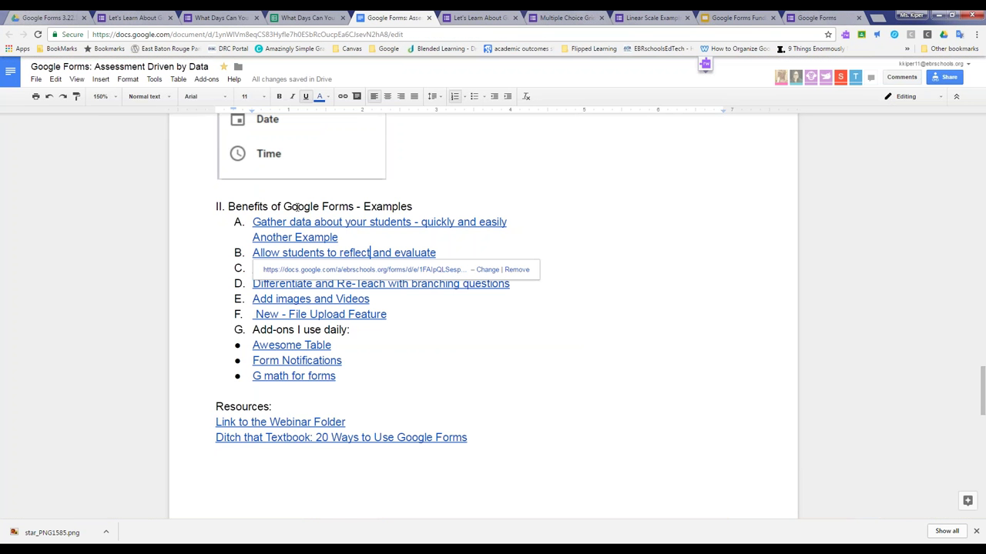
{"action": "left_click", "coordinate": [585, 257]}
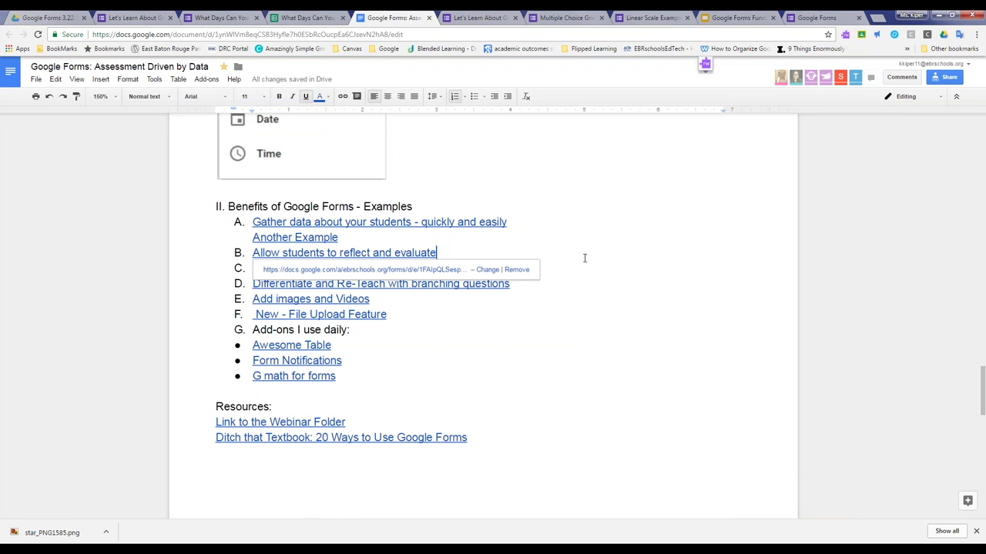
{"action": "left_click", "coordinate": [240, 270]}
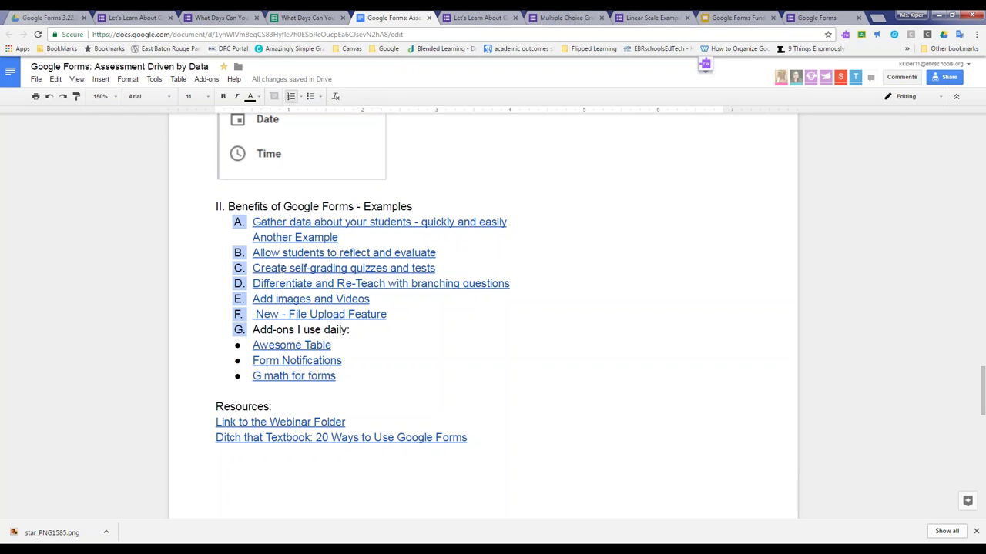
{"action": "left_click", "coordinate": [281, 268]}
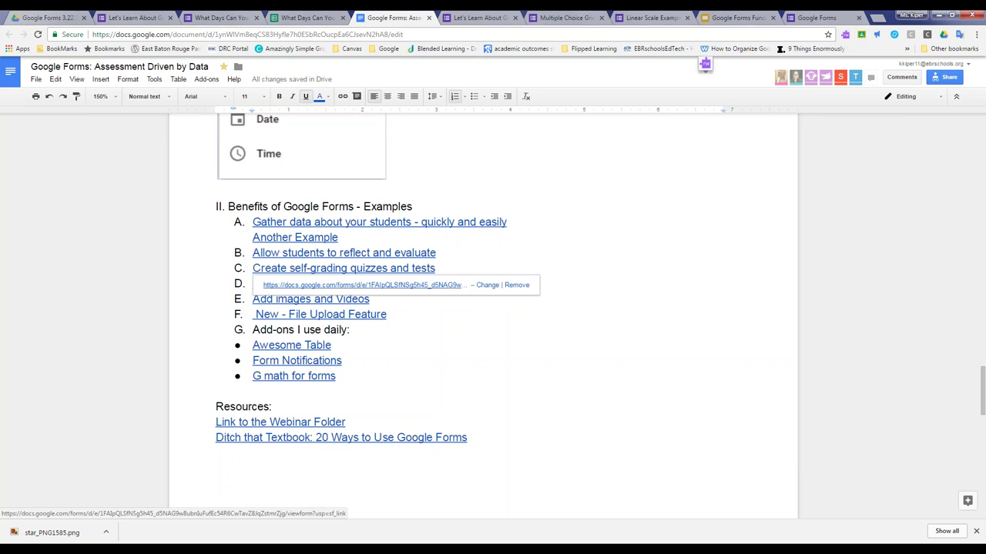
{"action": "left_click", "coordinate": [362, 285]}
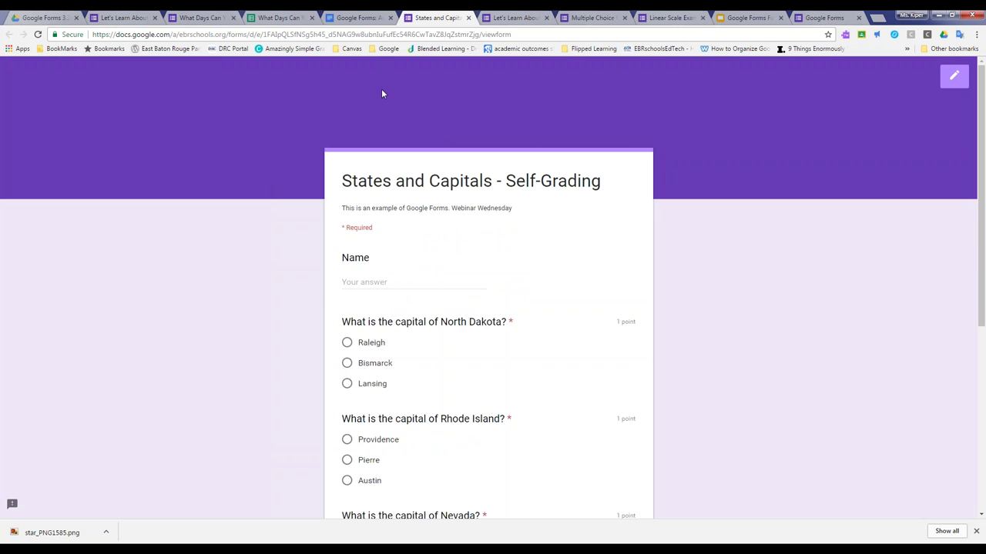
- Open the States and Capitals quiz in the form editor
{"action": "scroll", "coordinate": [275, 165], "scroll_direction": "down", "scroll_amount": 4}
{"action": "scroll", "coordinate": [363, 284], "scroll_direction": "up", "scroll_amount": 4}
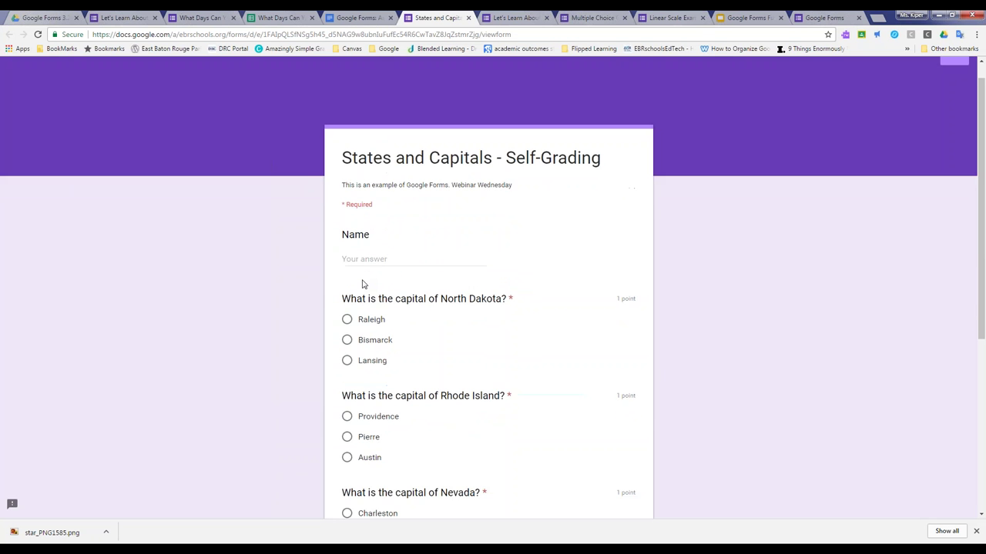
{"action": "scroll", "coordinate": [363, 284], "scroll_direction": "up", "scroll_amount": 1}
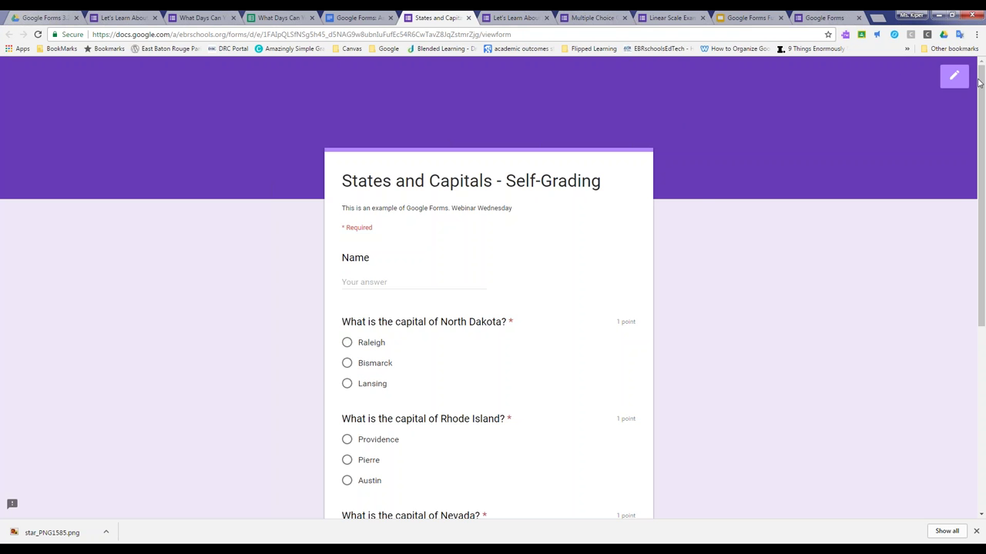
{"action": "left_click", "coordinate": [953, 75]}
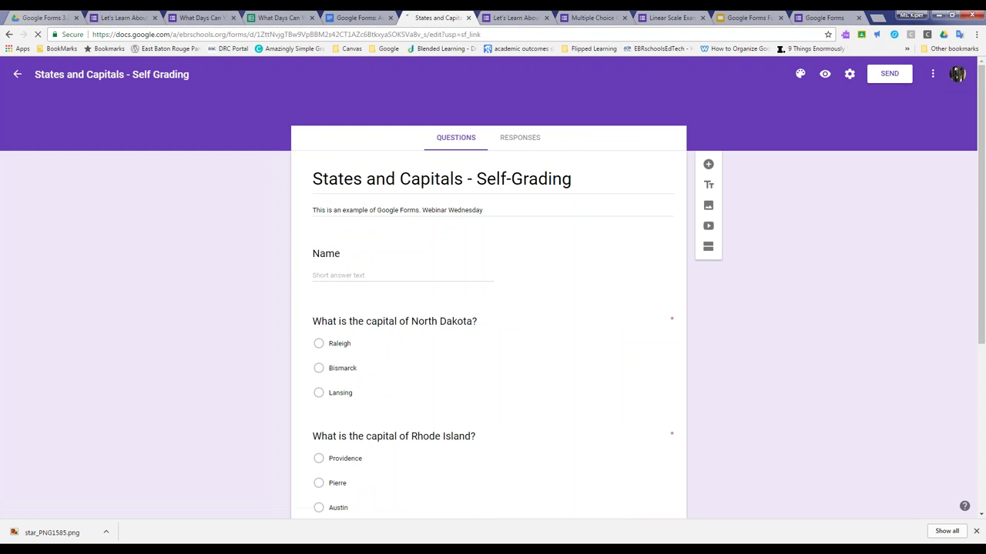
- Get a shortened share link for the quiz from the sharing options
{"action": "left_click", "coordinate": [890, 74]}
{"action": "left_click", "coordinate": [434, 151]}
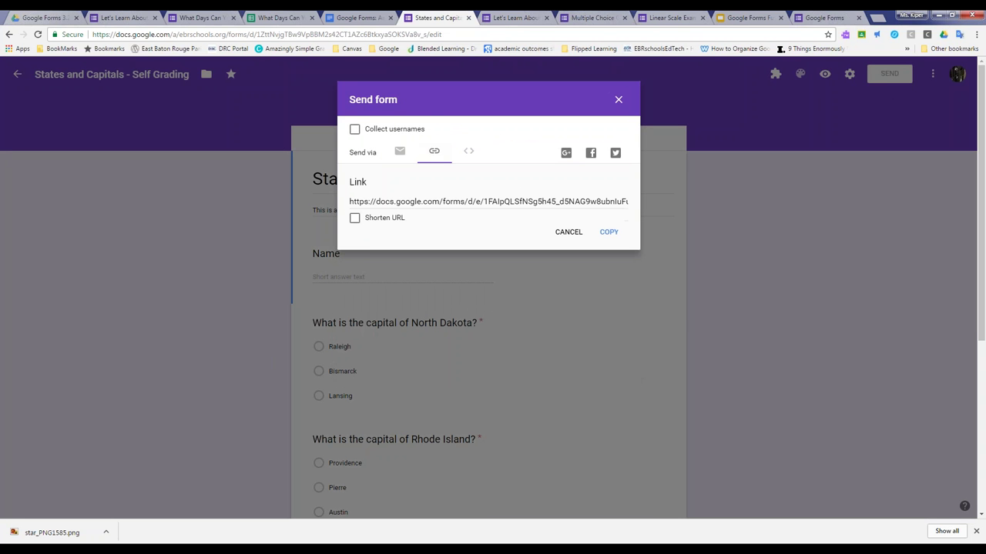
{"action": "left_click", "coordinate": [355, 218]}
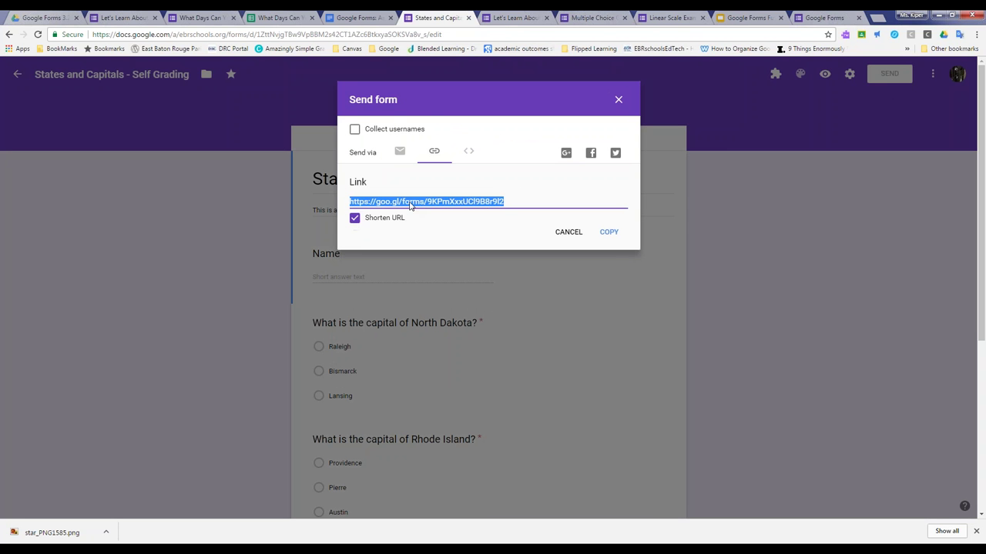
{"action": "right_click", "coordinate": [409, 203]}
{"action": "left_click", "coordinate": [428, 211]}
{"action": "right_click", "coordinate": [872, 449]}
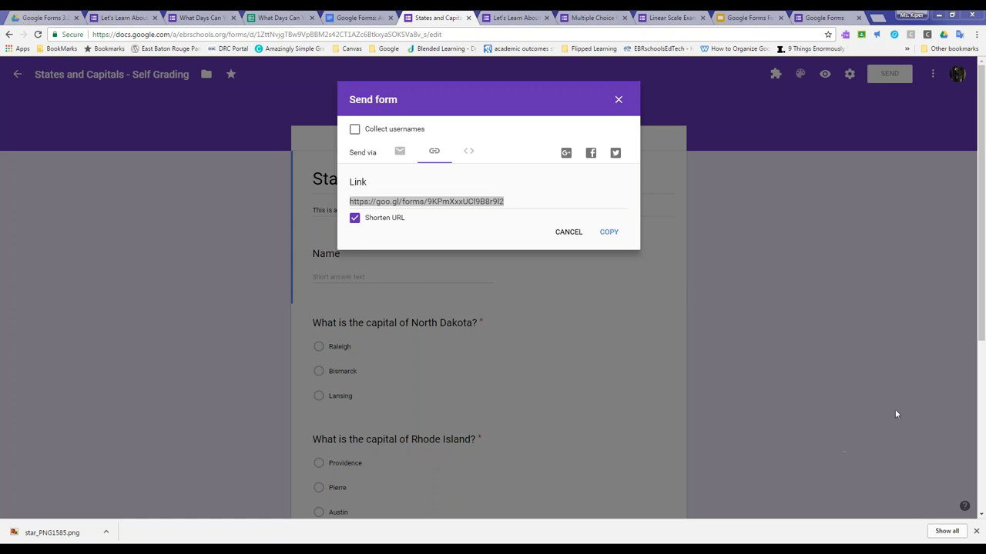
{"action": "left_click", "coordinate": [618, 99]}
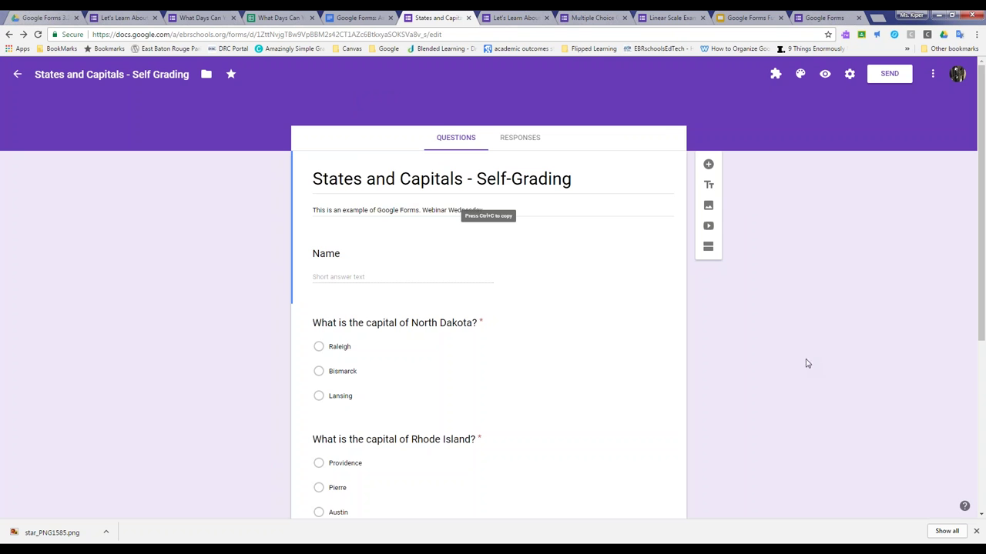
- Reload the form editor so the Responses count shows 3
{"action": "scroll", "coordinate": [619, 222], "scroll_direction": "down", "scroll_amount": 5}
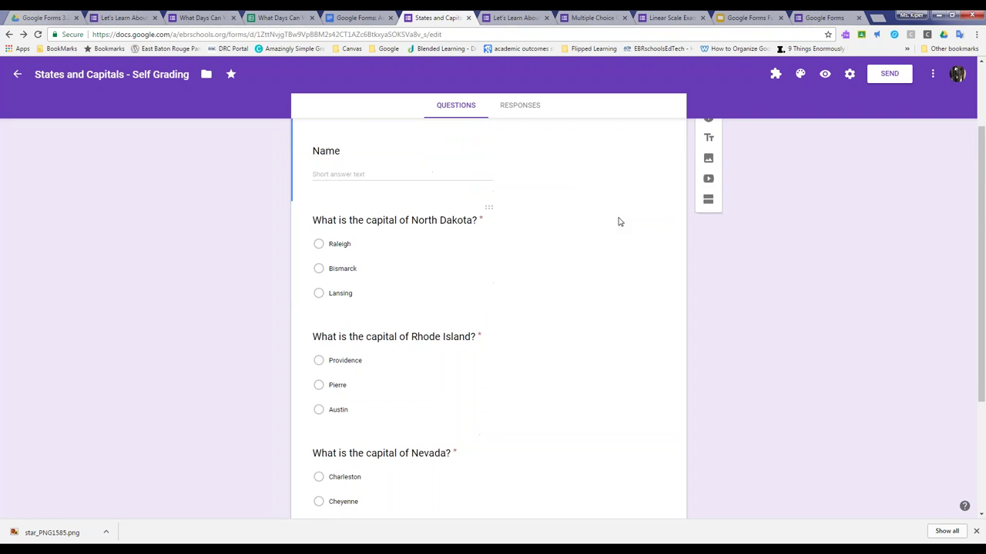
{"action": "scroll", "coordinate": [614, 275], "scroll_direction": "up", "scroll_amount": 5}
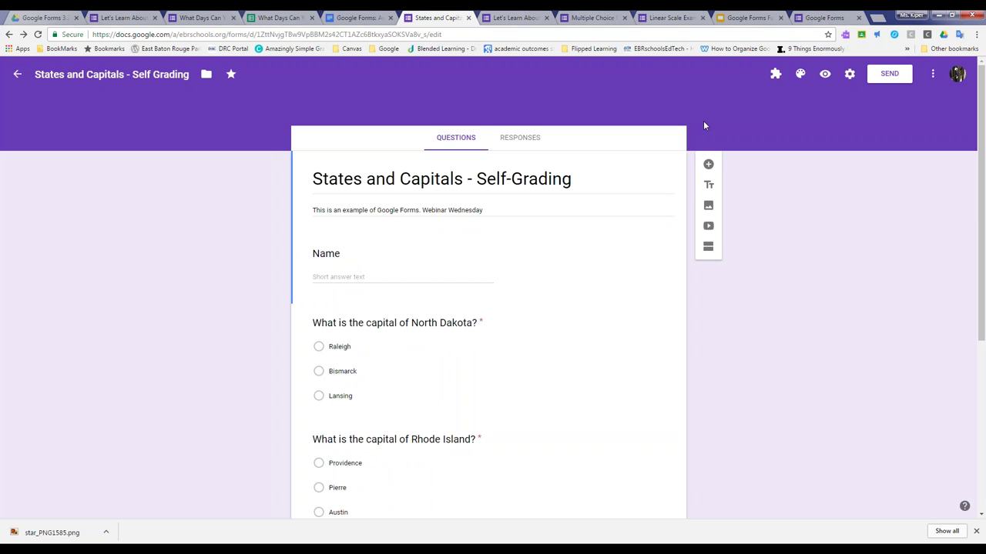
{"action": "left_click", "coordinate": [36, 34]}
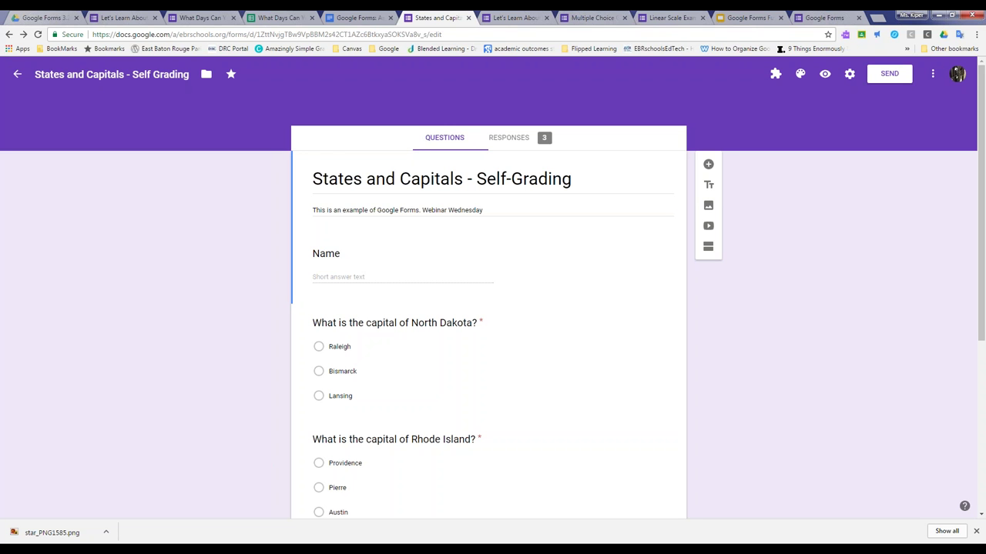
- In preview, answer Raleigh, Pierre, Cheyenne and Baton Rouge, then submit
{"action": "left_click", "coordinate": [824, 75]}
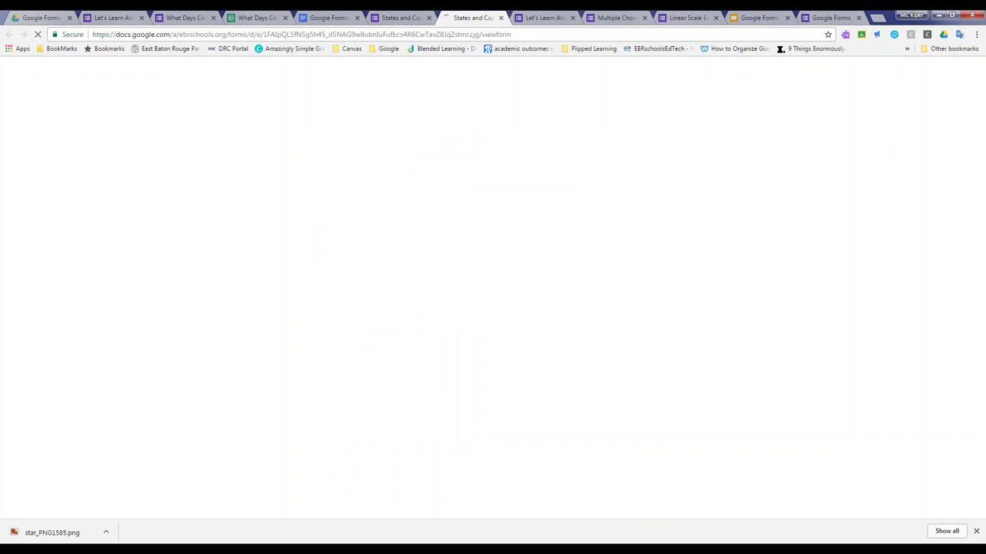
{"action": "scroll", "coordinate": [563, 200], "scroll_direction": "down", "scroll_amount": 1}
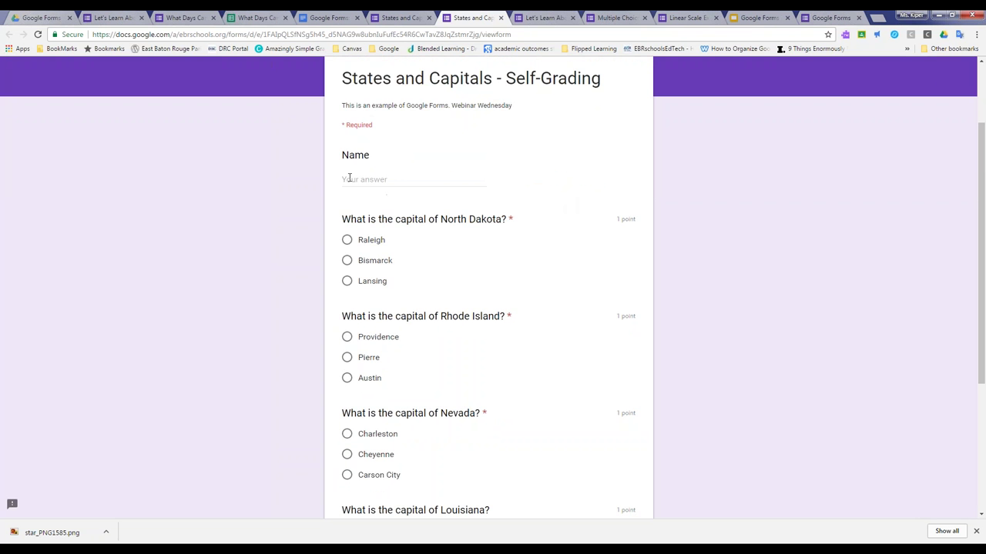
{"action": "scroll", "coordinate": [435, 183], "scroll_direction": "down", "scroll_amount": 1}
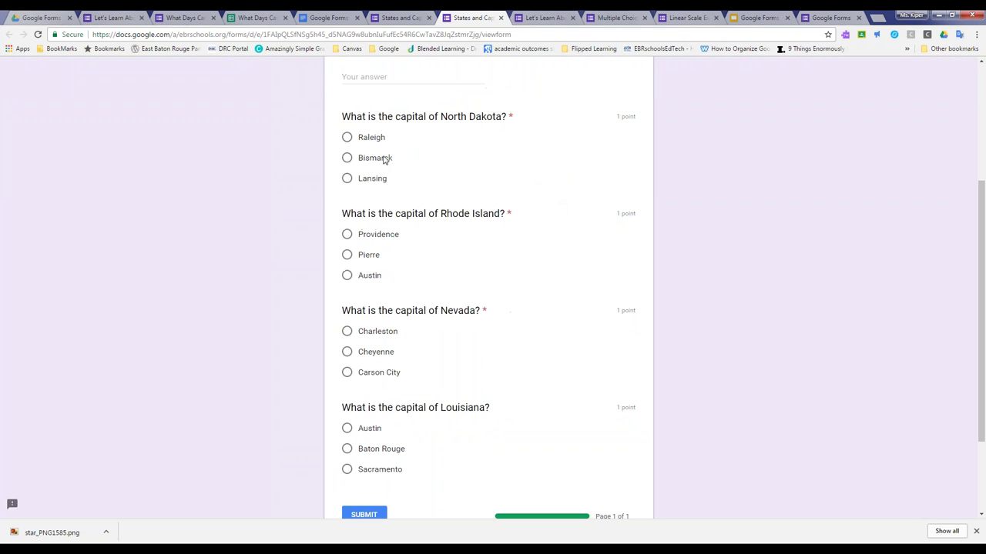
{"action": "left_click", "coordinate": [347, 138]}
{"action": "left_click", "coordinate": [347, 255]}
{"action": "left_click", "coordinate": [347, 353]}
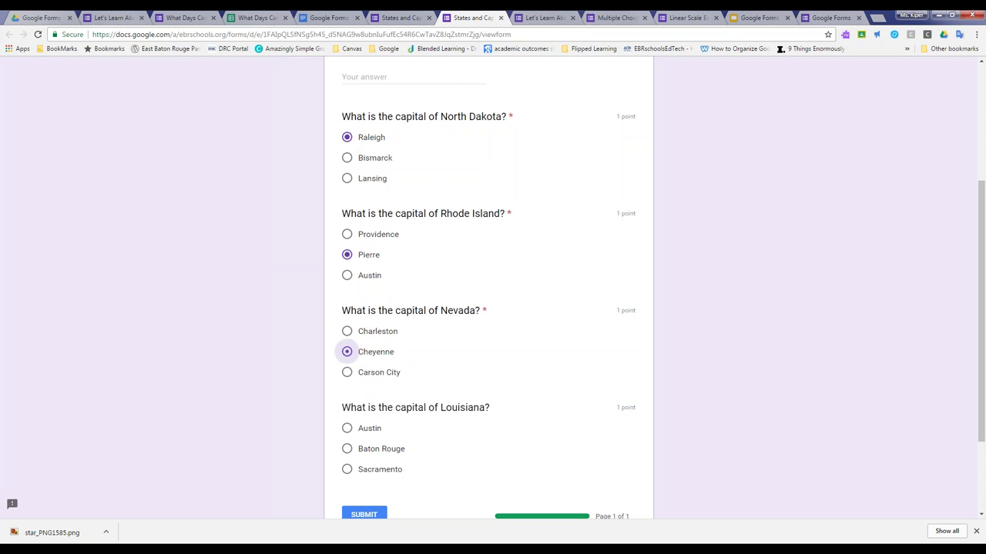
{"action": "left_click", "coordinate": [347, 450]}
{"action": "left_click", "coordinate": [364, 513]}
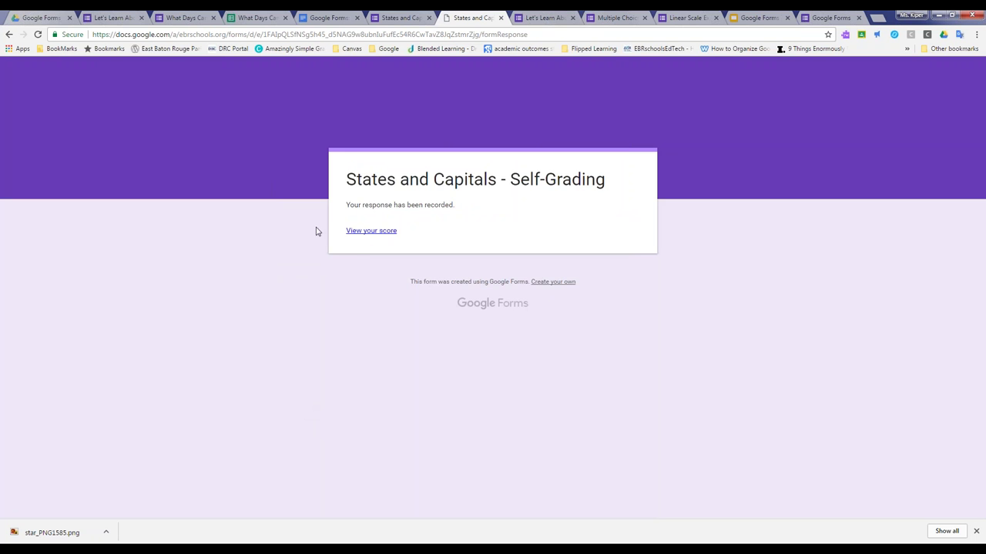
- View the 1/4 score with correct answers and feedback, then close the score page
{"action": "left_click", "coordinate": [371, 231]}
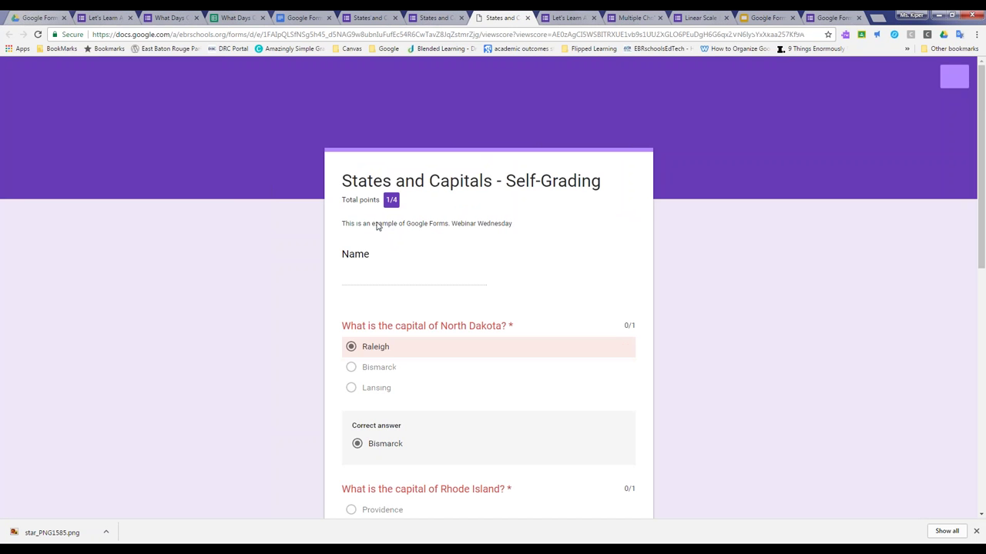
{"action": "scroll", "coordinate": [504, 196], "scroll_direction": "down", "scroll_amount": 5}
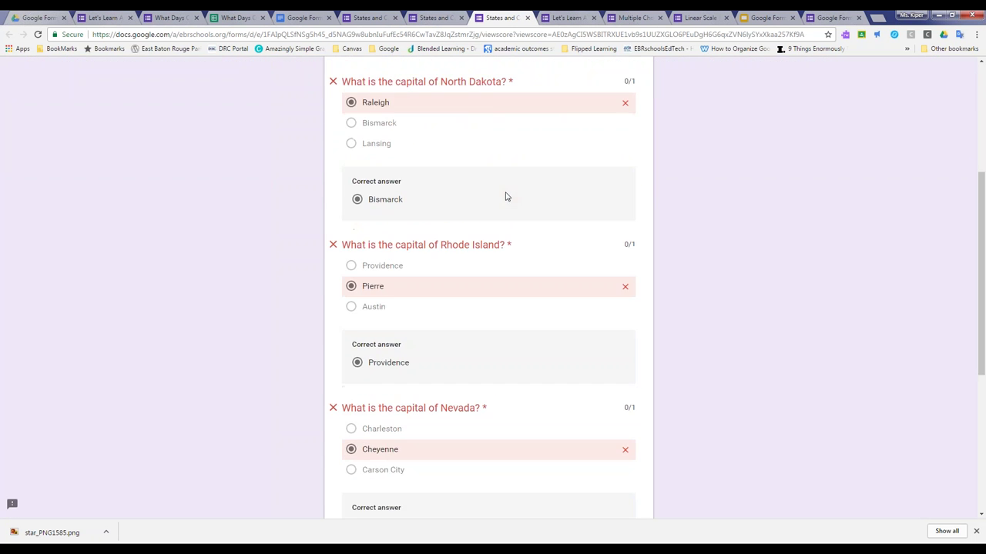
{"action": "scroll", "coordinate": [506, 197], "scroll_direction": "down", "scroll_amount": 3}
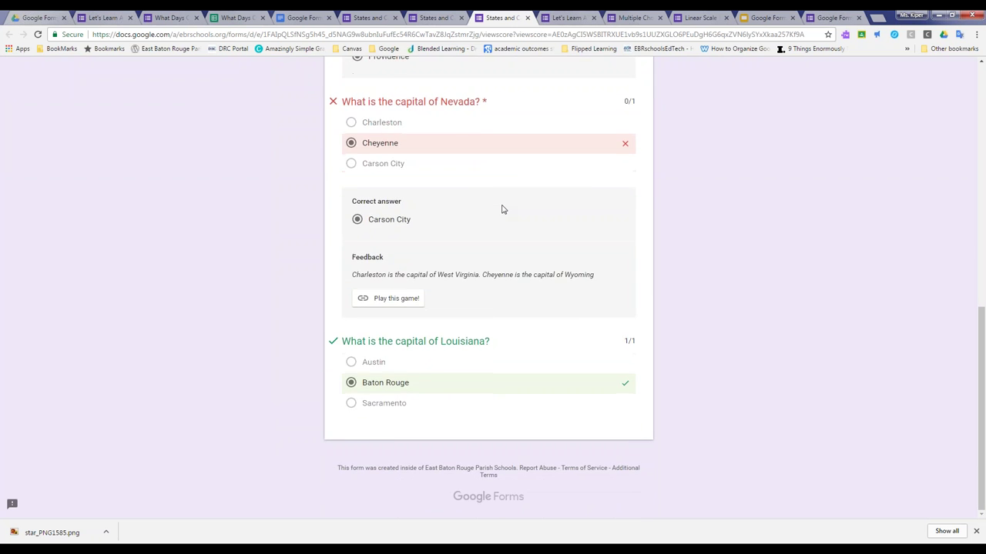
{"action": "scroll", "coordinate": [502, 209], "scroll_direction": "up", "scroll_amount": 5}
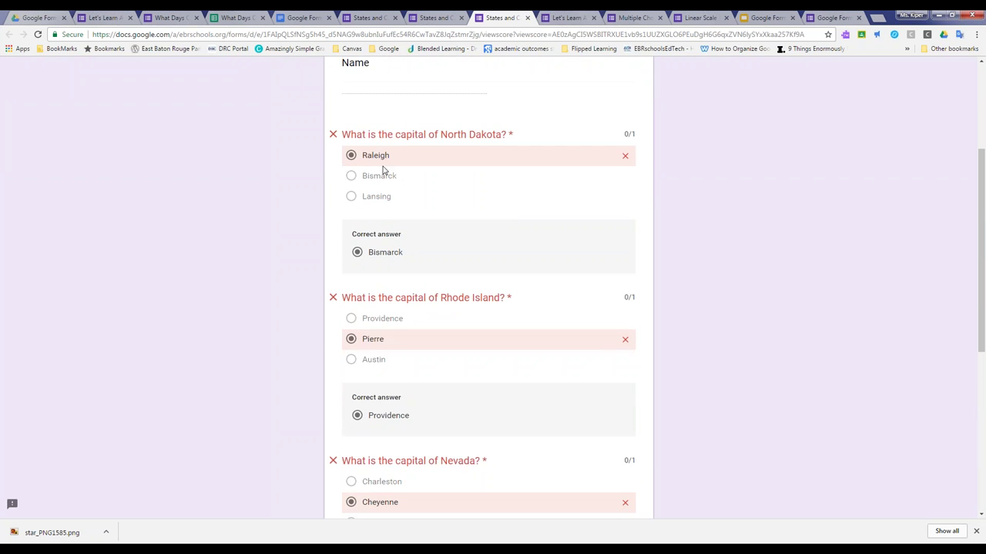
{"action": "scroll", "coordinate": [333, 132], "scroll_direction": "up", "scroll_amount": 3}
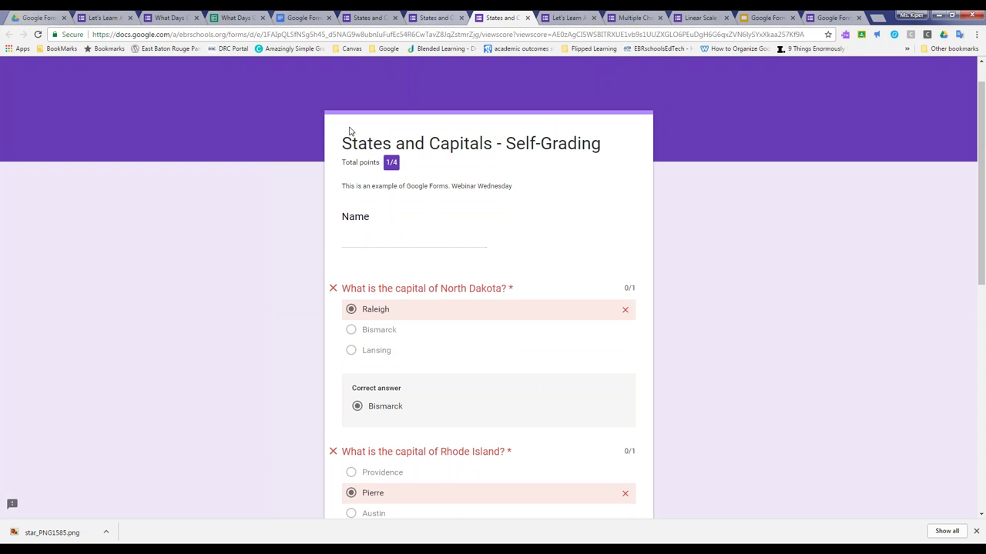
{"action": "scroll", "coordinate": [323, 242], "scroll_direction": "down", "scroll_amount": 5}
{"action": "scroll", "coordinate": [323, 255], "scroll_direction": "down", "scroll_amount": 2}
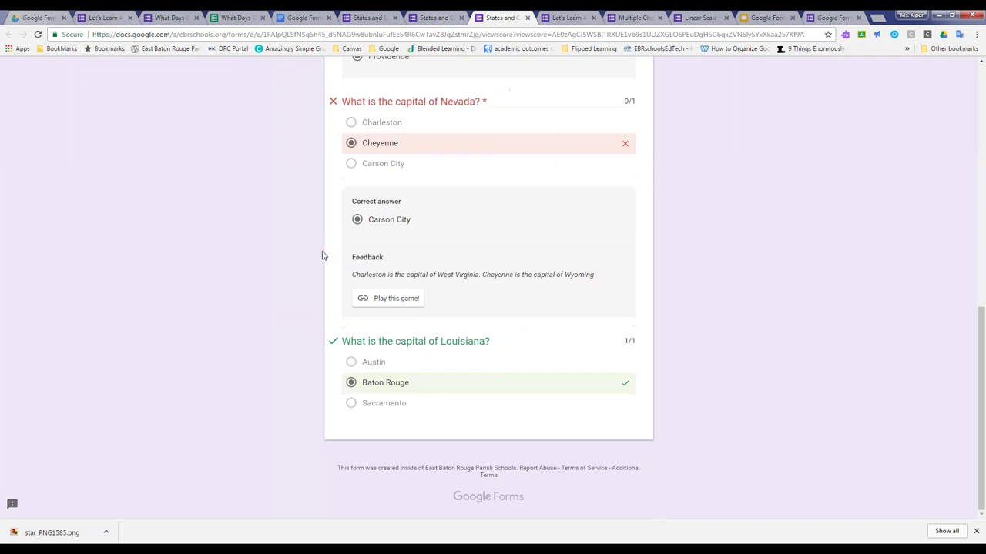
{"action": "scroll", "coordinate": [323, 255], "scroll_direction": "up", "scroll_amount": 7}
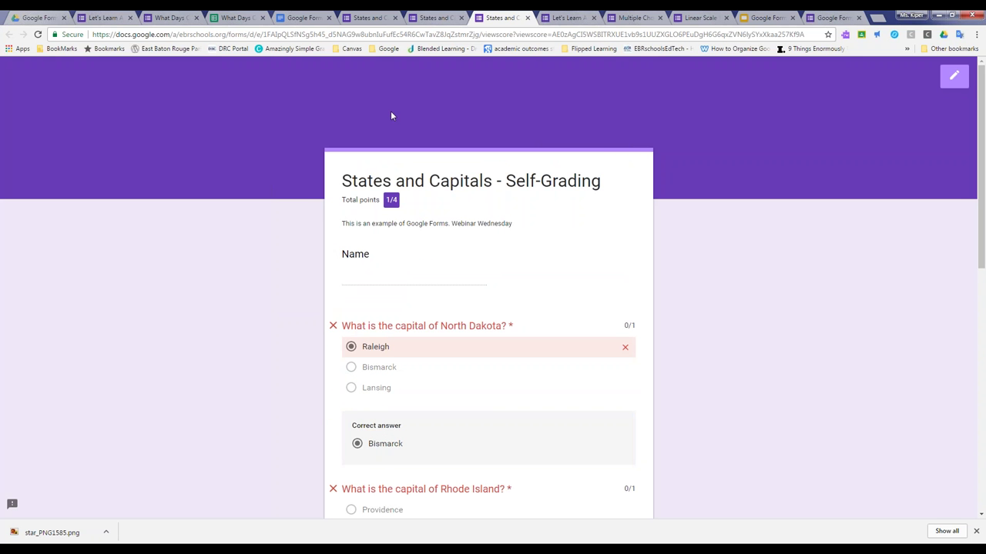
{"action": "left_click", "coordinate": [527, 18]}
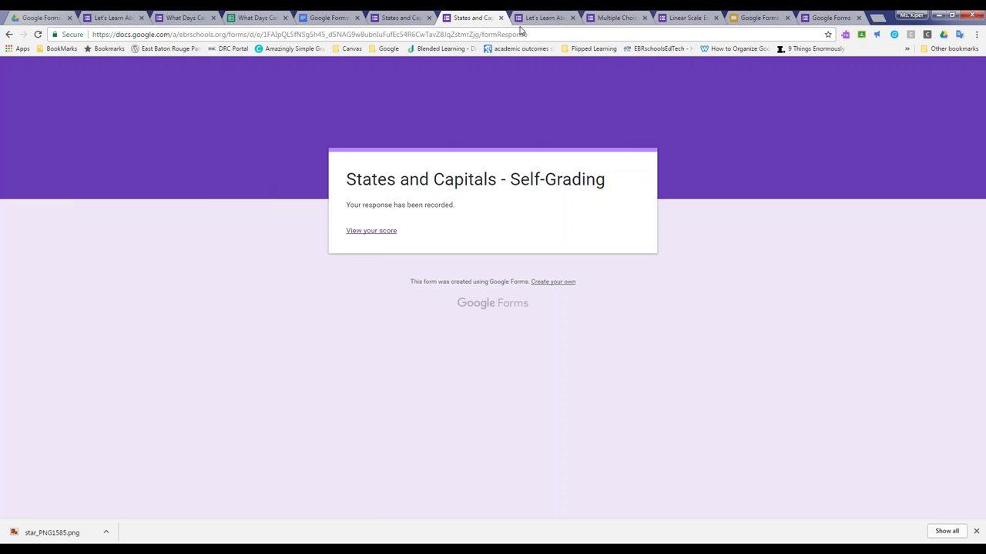
- Return to the quiz editor and copy the form's link from the Send form dialog
{"action": "left_click", "coordinate": [501, 18]}
{"action": "left_click", "coordinate": [416, 17]}
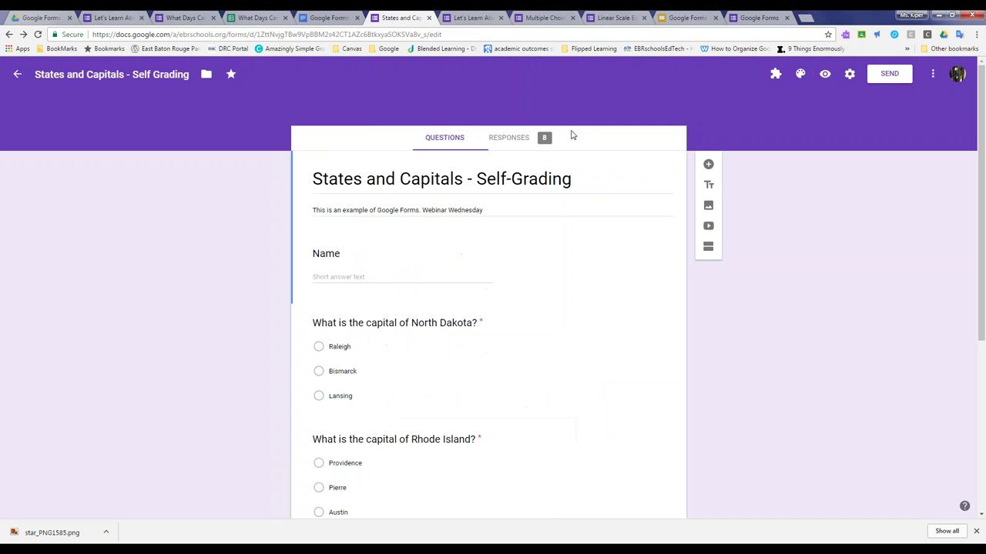
{"action": "left_click", "coordinate": [890, 73]}
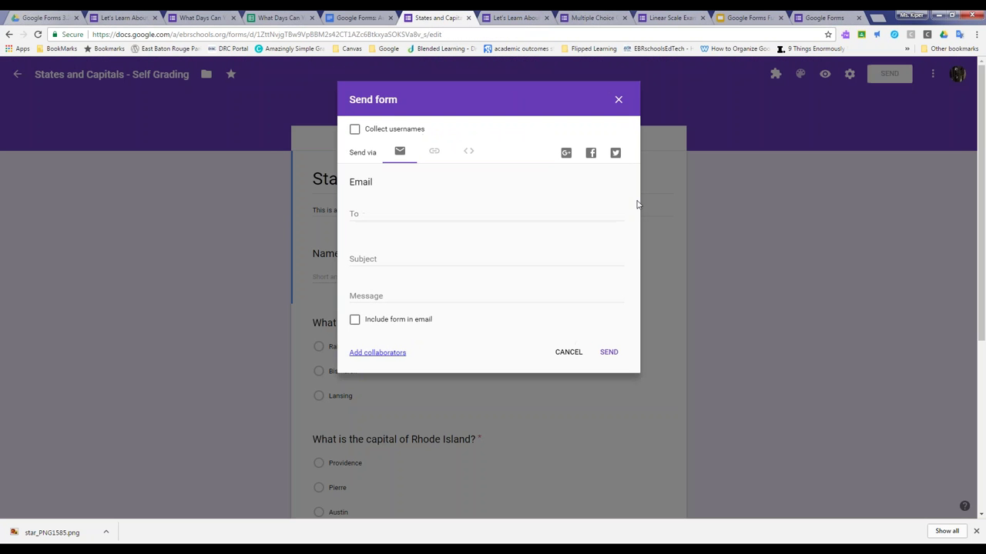
{"action": "left_click", "coordinate": [434, 151]}
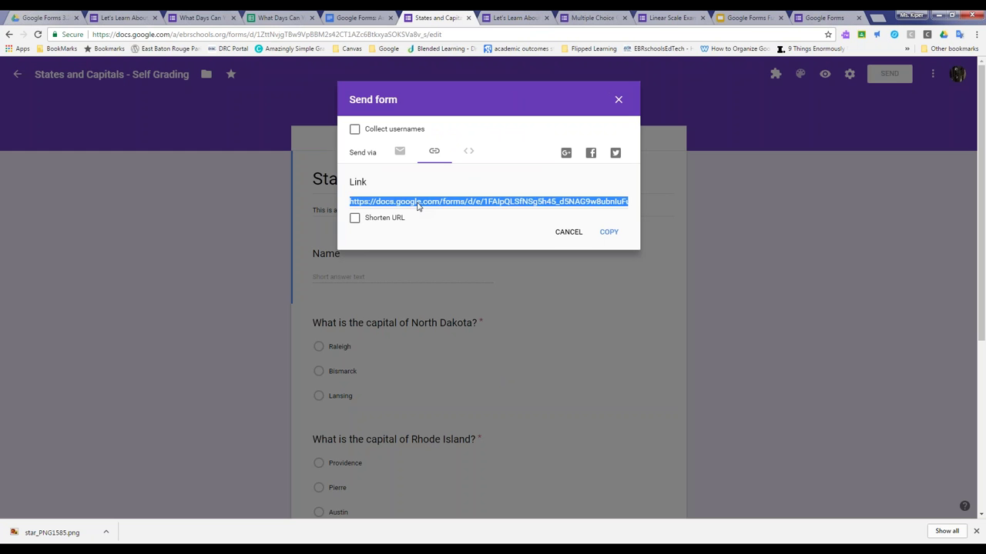
{"action": "right_click", "coordinate": [392, 203]}
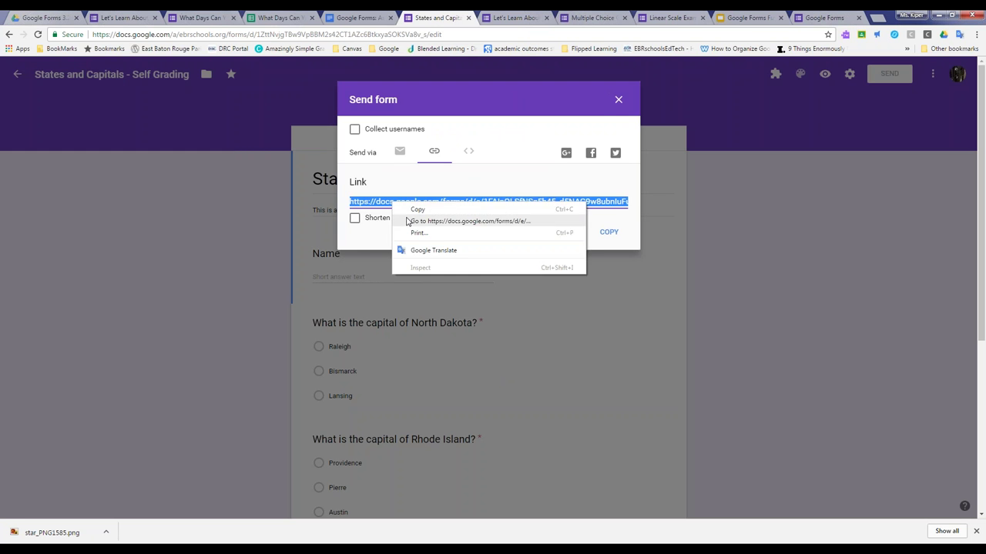
{"action": "left_click", "coordinate": [420, 209]}
{"action": "left_click", "coordinate": [618, 100]}
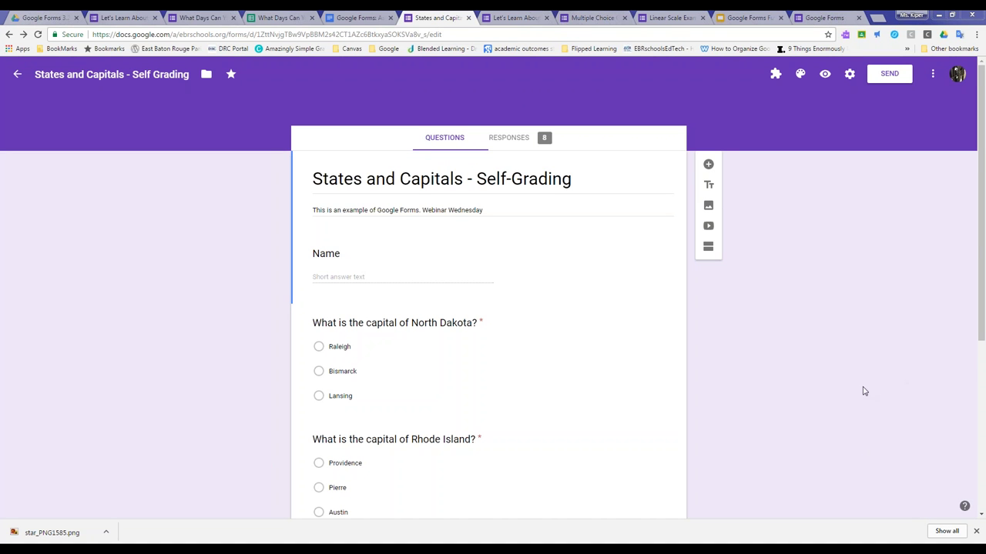
{"action": "right_click", "coordinate": [864, 447]}
{"action": "left_click", "coordinate": [861, 445]}
- Review the Summary insights and charts: 3 of 8 correct for Nevada, 4 of 8 for Louisiana
{"action": "left_click", "coordinate": [508, 139]}
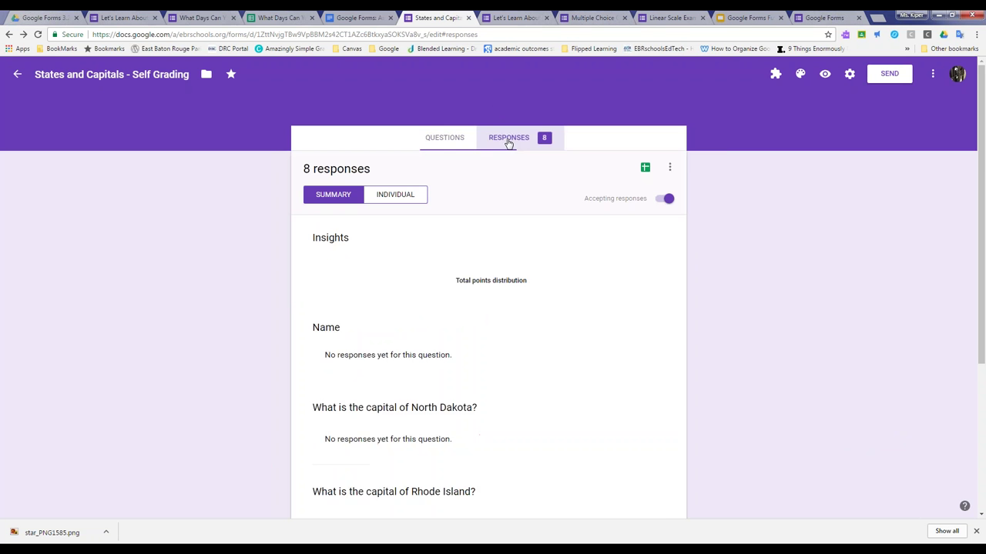
{"action": "scroll", "coordinate": [280, 153], "scroll_direction": "down", "scroll_amount": 2}
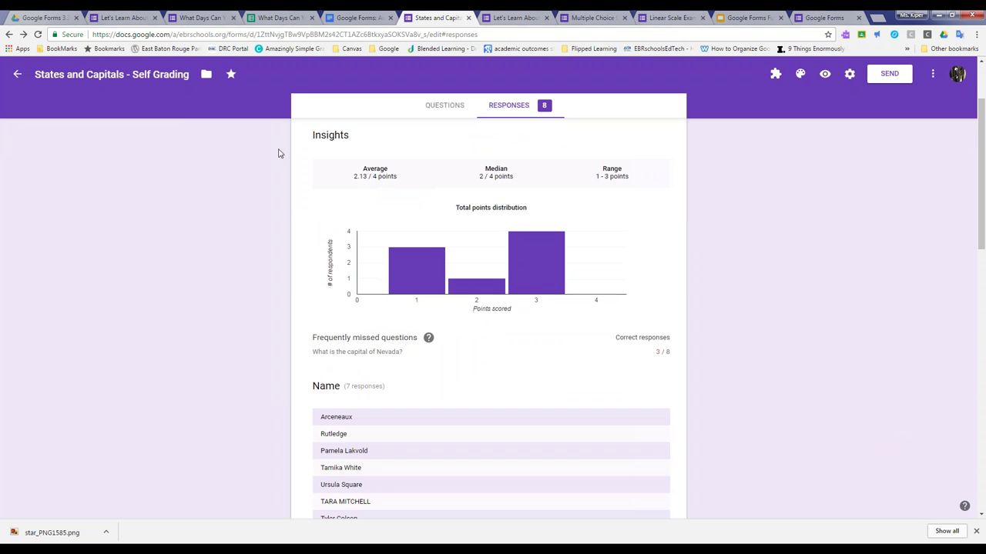
{"action": "scroll", "coordinate": [336, 262], "scroll_direction": "down", "scroll_amount": 5}
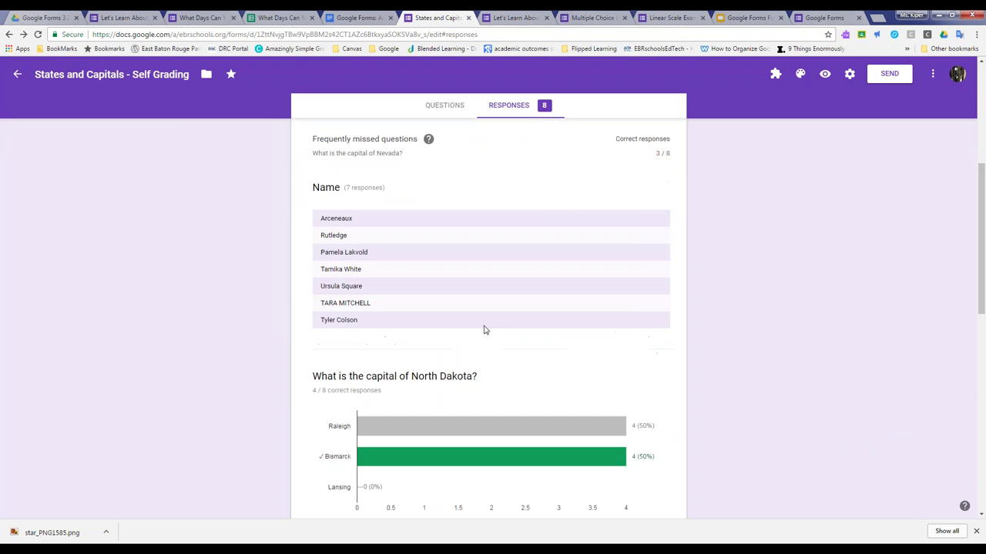
{"action": "scroll", "coordinate": [321, 193], "scroll_direction": "down", "scroll_amount": 2}
{"action": "scroll", "coordinate": [321, 193], "scroll_direction": "up", "scroll_amount": 1}
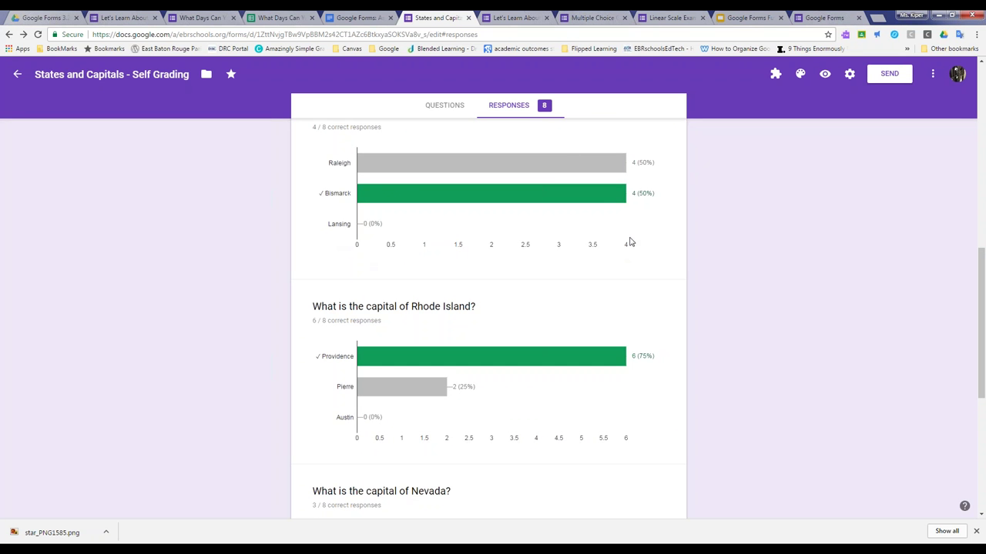
{"action": "mouse_move", "coordinate": [369, 195]}
{"action": "scroll", "coordinate": [324, 223], "scroll_direction": "down", "scroll_amount": 3}
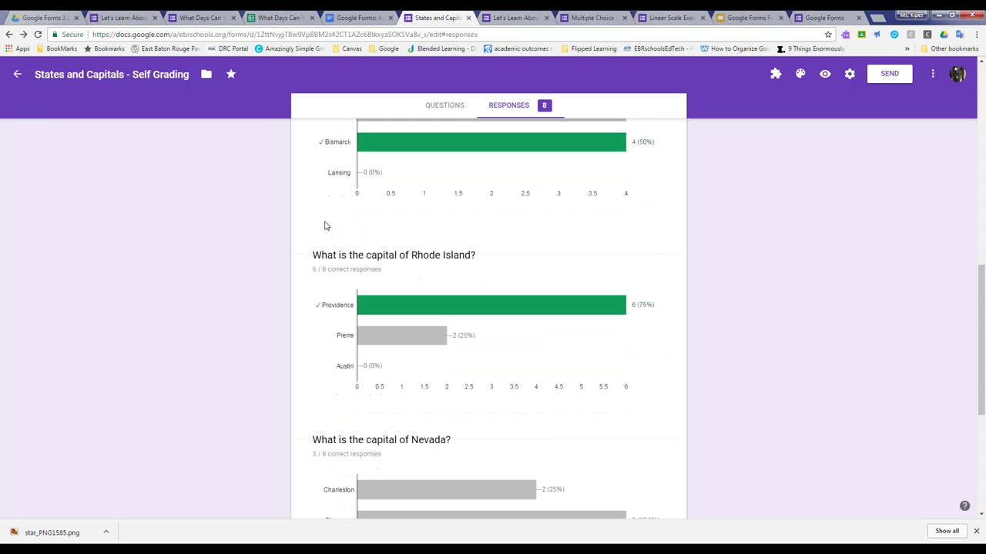
{"action": "scroll", "coordinate": [324, 225], "scroll_direction": "down", "scroll_amount": 1}
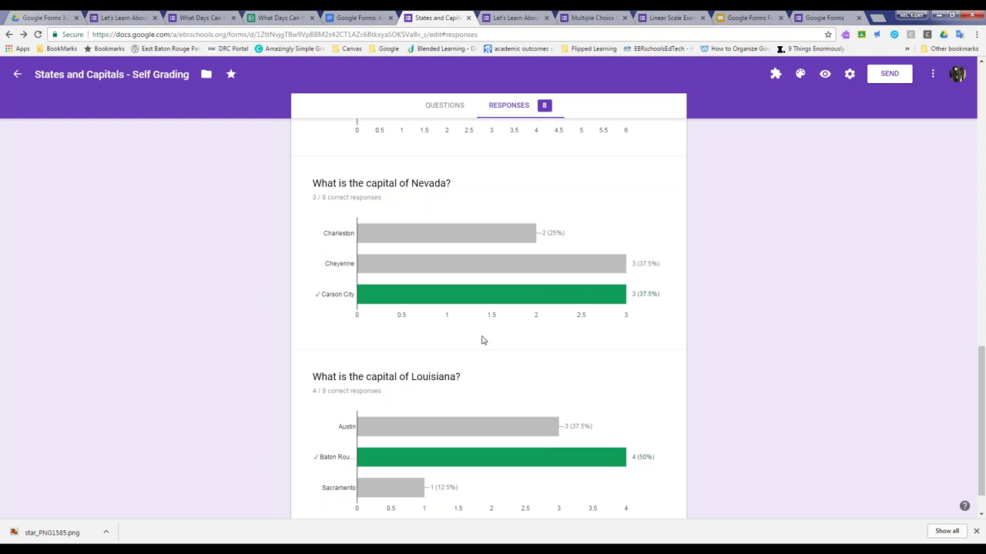
- Scroll the response summary, then try the individual-response view and return to the summary
{"action": "scroll", "coordinate": [342, 285], "scroll_direction": "down", "scroll_amount": 1}
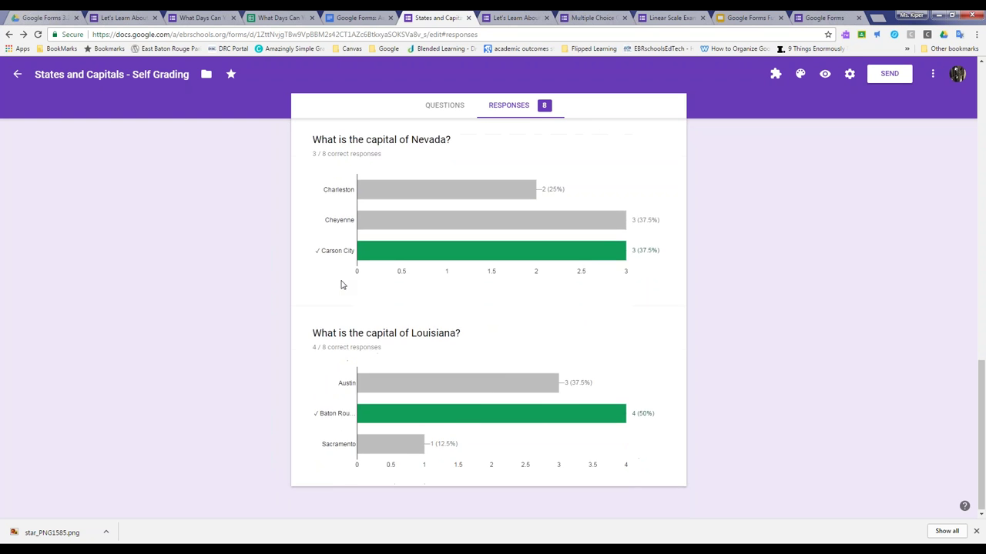
{"action": "scroll", "coordinate": [346, 285], "scroll_direction": "up", "scroll_amount": 12}
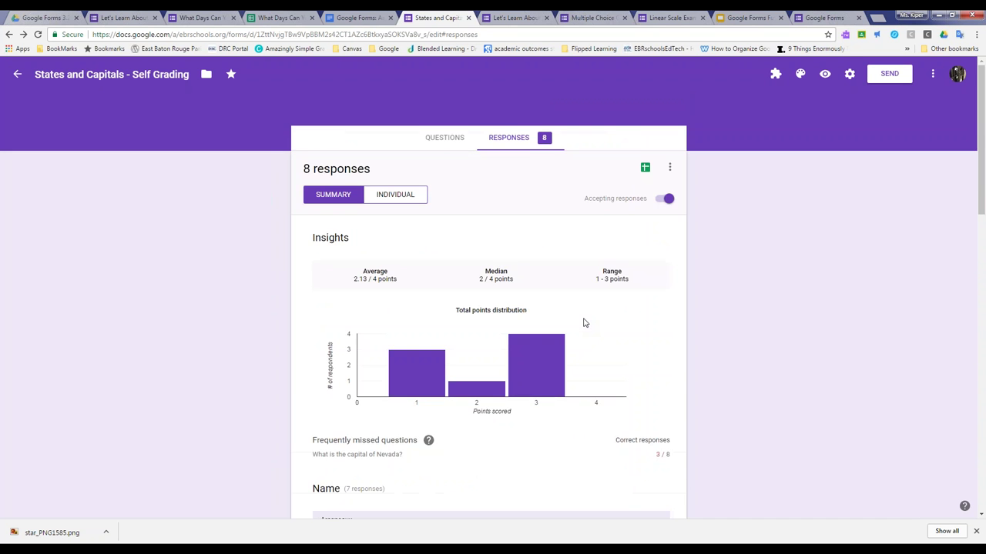
{"action": "scroll", "coordinate": [584, 323], "scroll_direction": "down", "scroll_amount": 3}
{"action": "scroll", "coordinate": [395, 165], "scroll_direction": "up", "scroll_amount": 3}
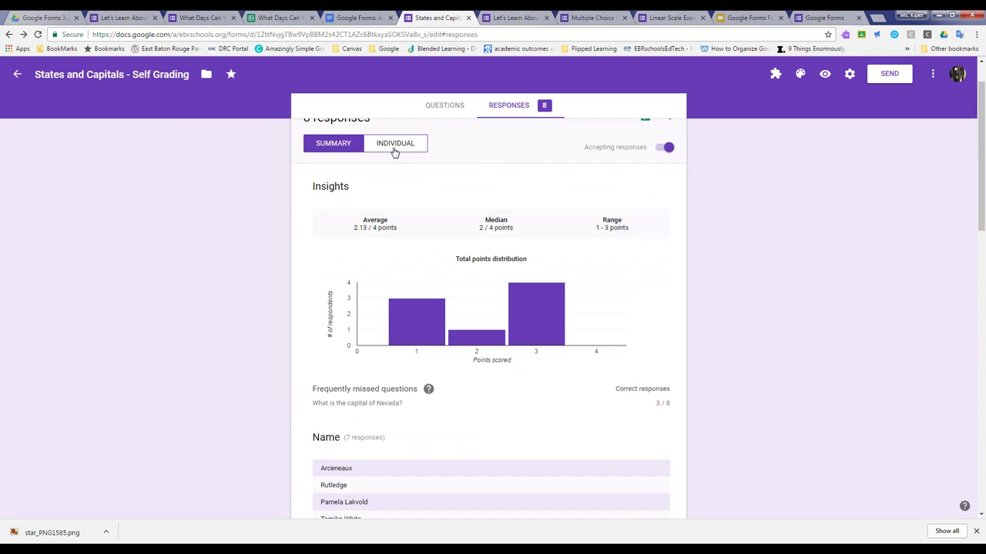
{"action": "scroll", "coordinate": [394, 152], "scroll_direction": "up", "scroll_amount": 1}
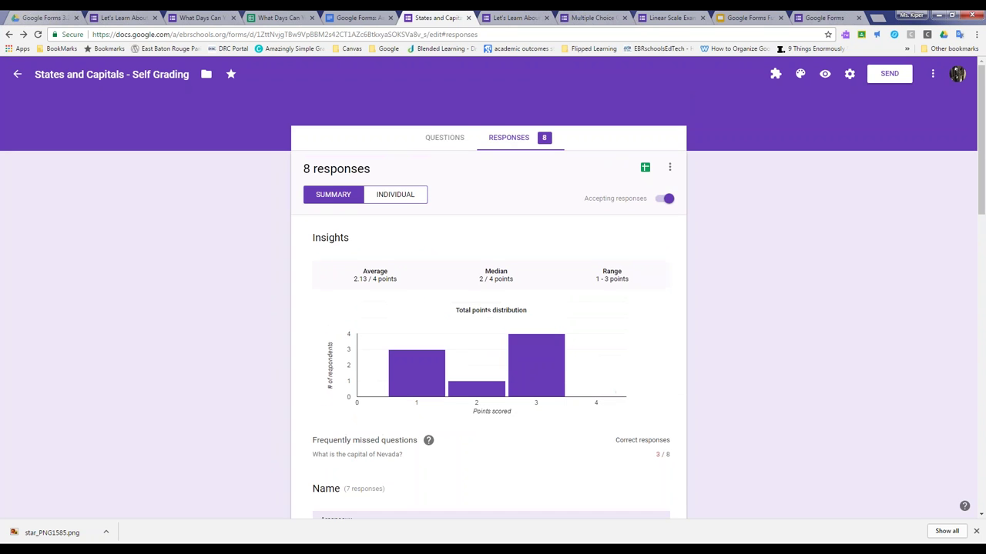
{"action": "left_click", "coordinate": [396, 195]}
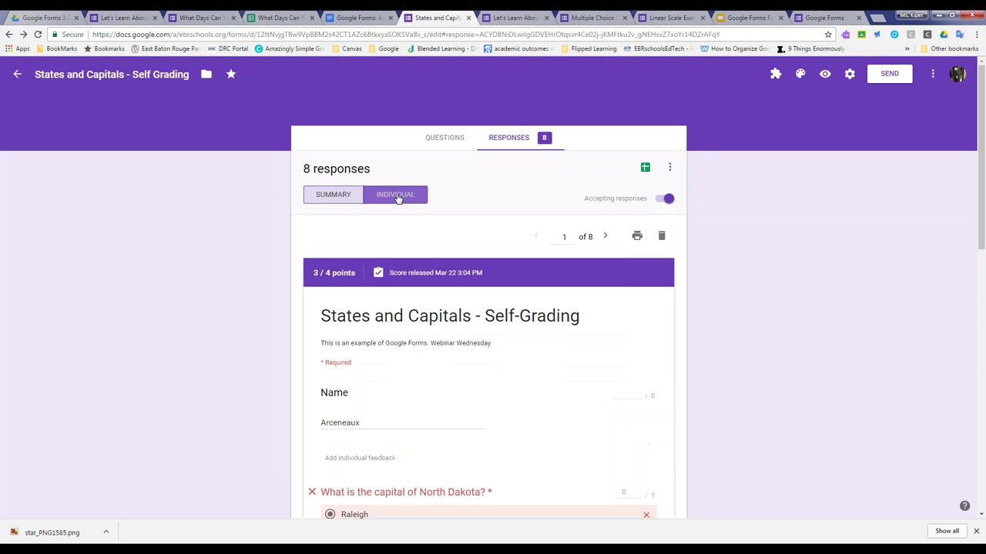
{"action": "left_click", "coordinate": [345, 194]}
- Review a single student's response in the individual view, then go back to the summary
{"action": "scroll", "coordinate": [389, 213], "scroll_direction": "down", "scroll_amount": 2}
{"action": "scroll", "coordinate": [356, 218], "scroll_direction": "up", "scroll_amount": 2}
{"action": "left_click", "coordinate": [396, 194]}
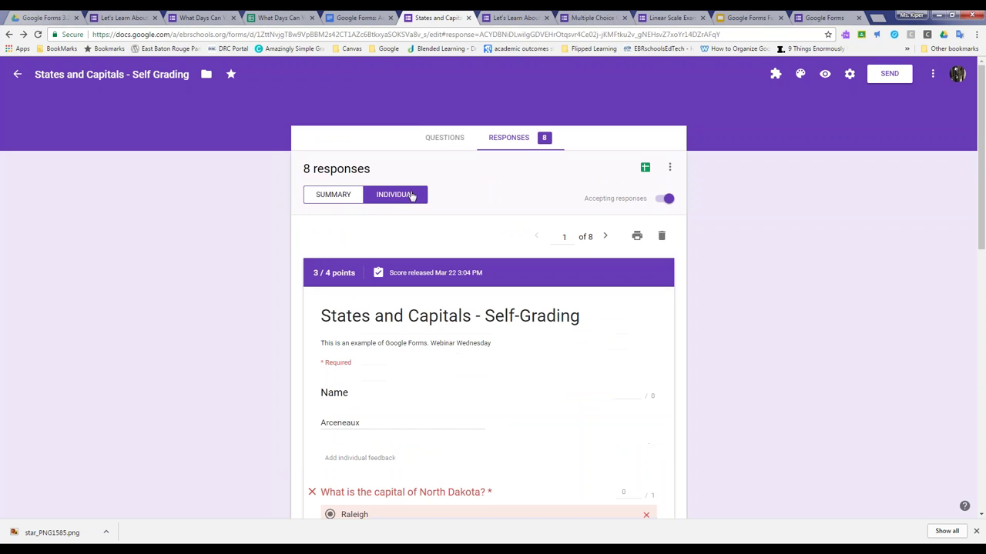
{"action": "scroll", "coordinate": [411, 194], "scroll_direction": "down", "scroll_amount": 3}
{"action": "scroll", "coordinate": [412, 194], "scroll_direction": "down", "scroll_amount": 6}
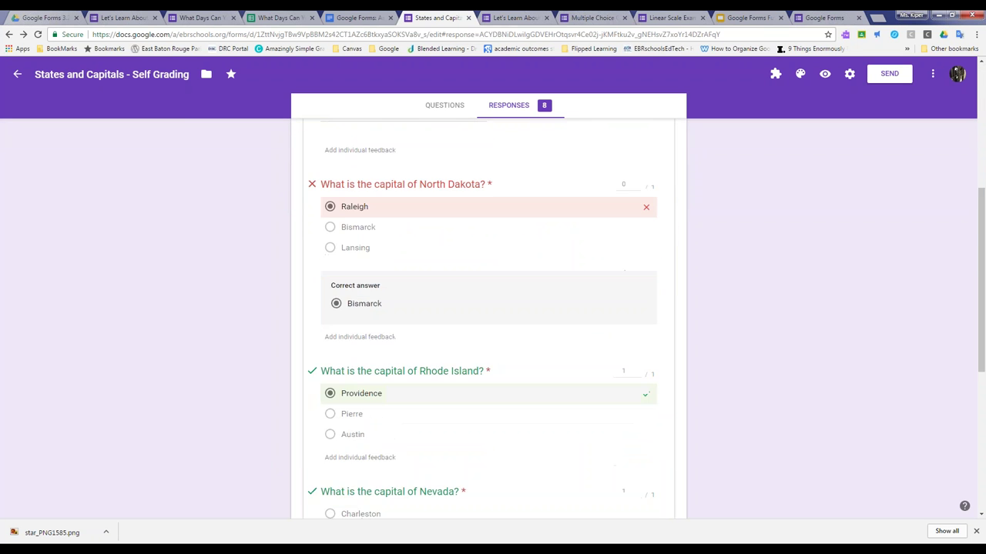
{"action": "scroll", "coordinate": [397, 347], "scroll_direction": "up", "scroll_amount": 10}
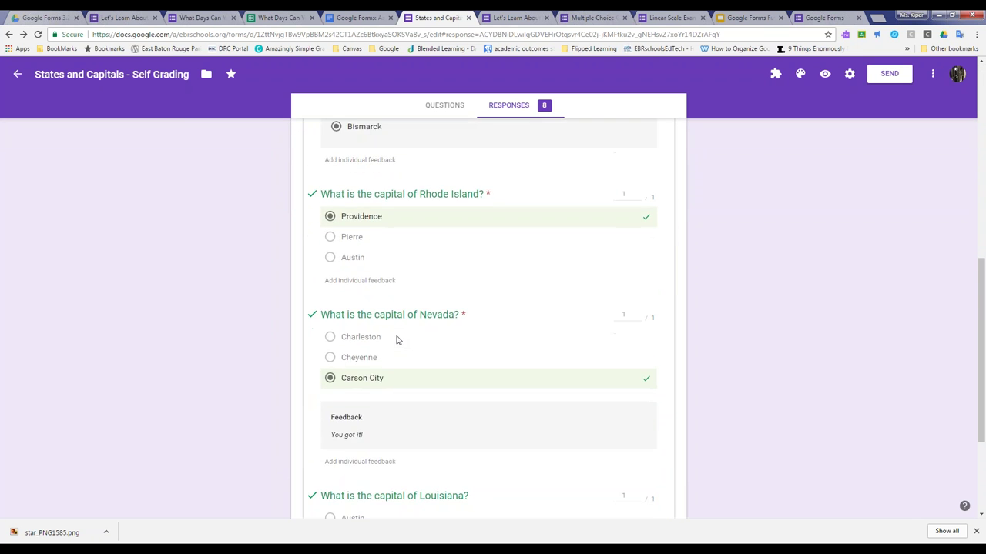
{"action": "left_click", "coordinate": [334, 200]}
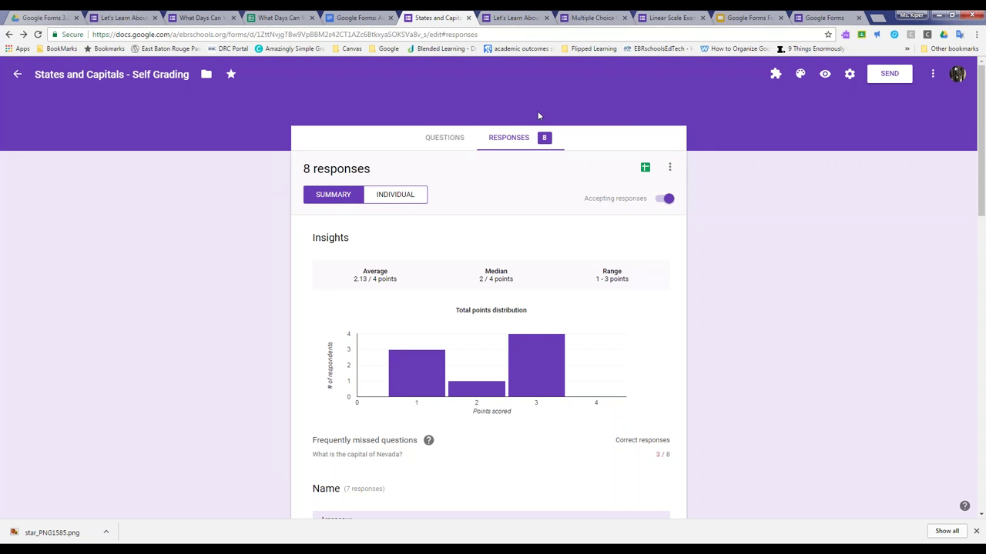
- In quiz settings, keep quiz mode on, set grades to release after manual review, and save
{"action": "left_click", "coordinate": [850, 75]}
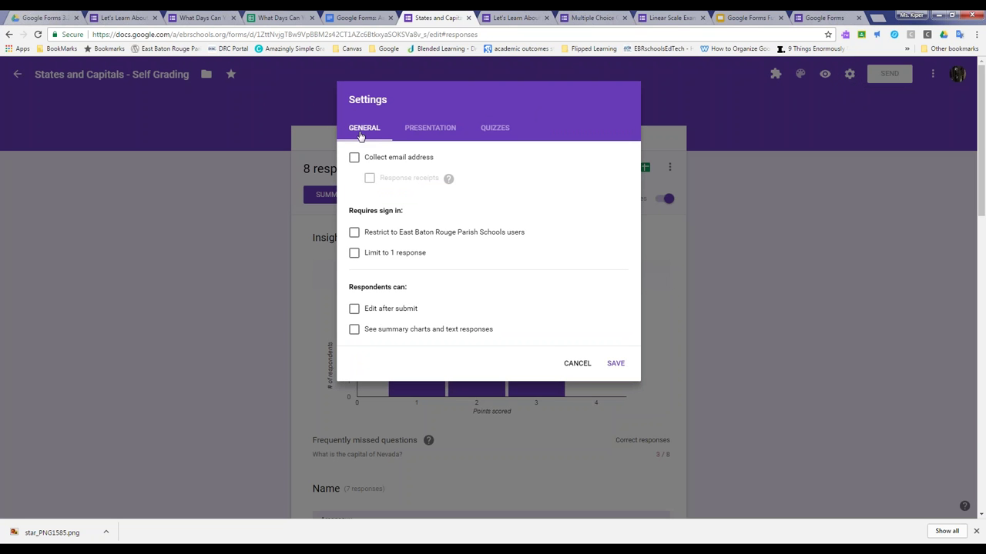
{"action": "left_click", "coordinate": [438, 133]}
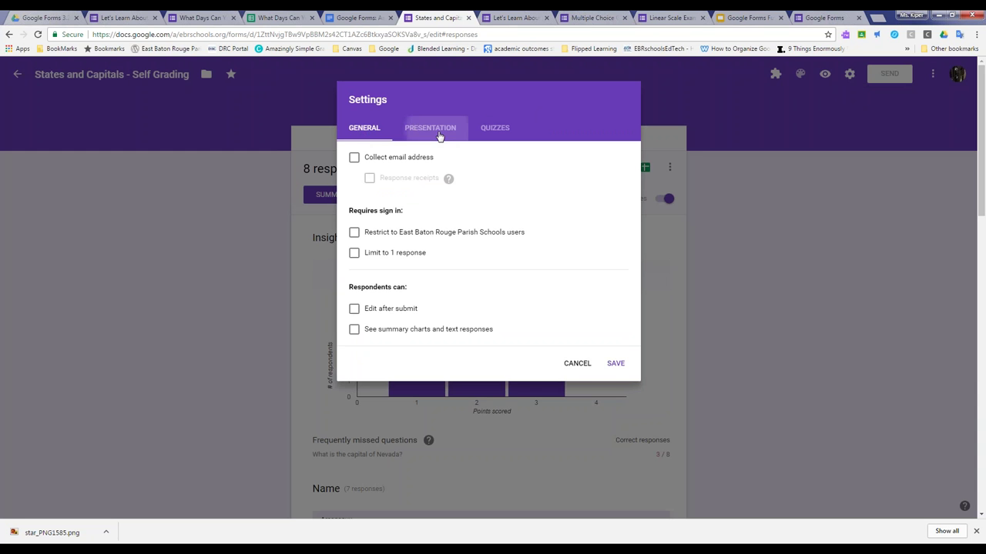
{"action": "left_click", "coordinate": [497, 137]}
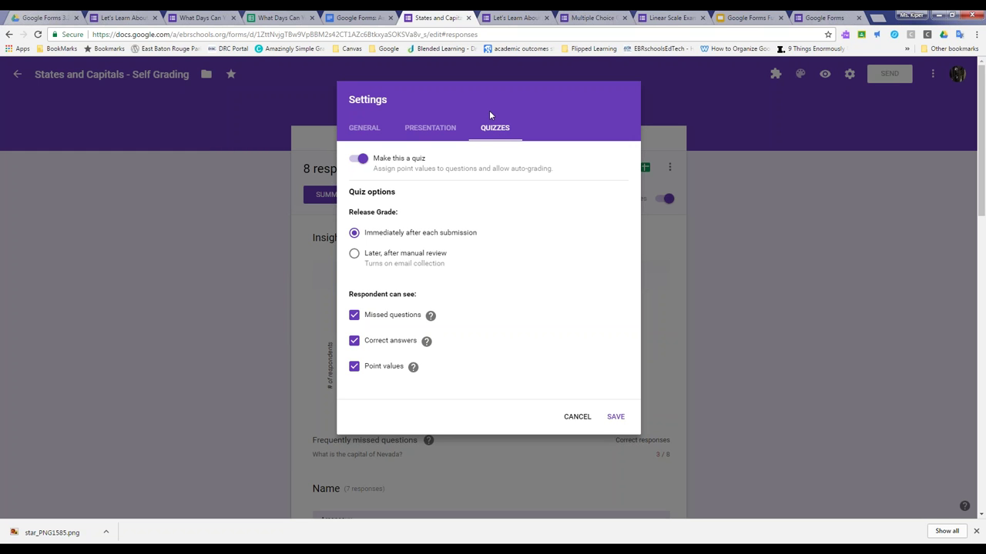
{"action": "left_click", "coordinate": [360, 160]}
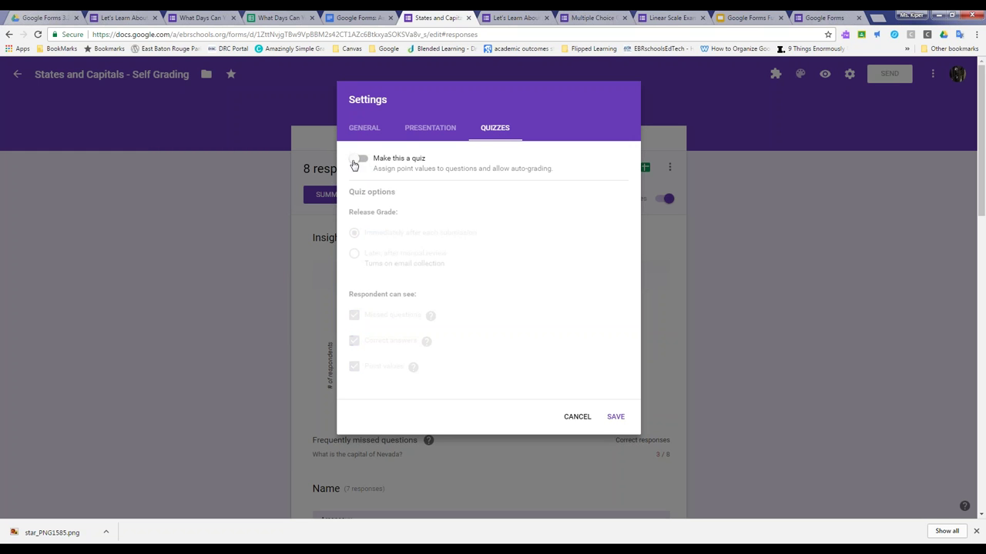
{"action": "left_click", "coordinate": [359, 160]}
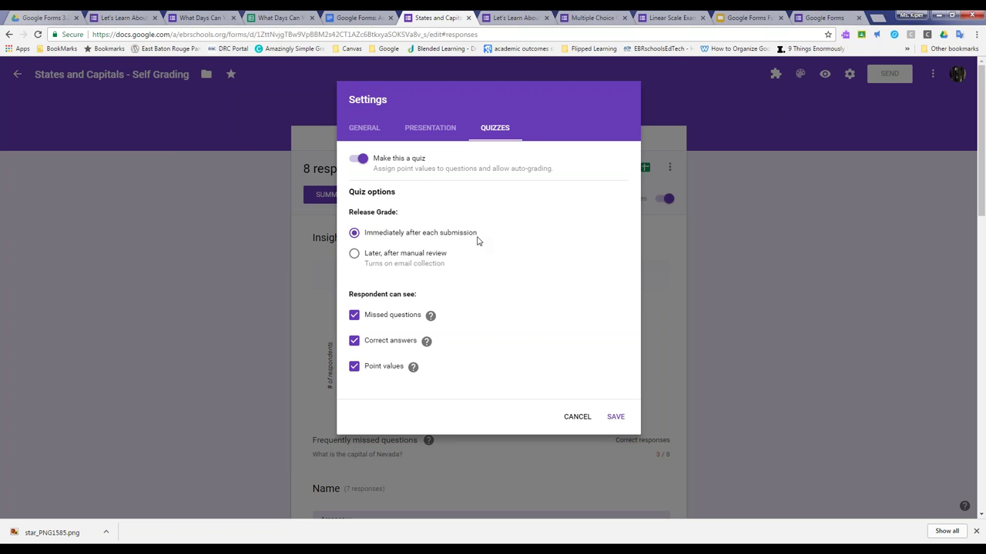
{"action": "left_click", "coordinate": [354, 255]}
{"action": "mouse_move", "coordinate": [429, 346]}
{"action": "left_click", "coordinate": [616, 419]}
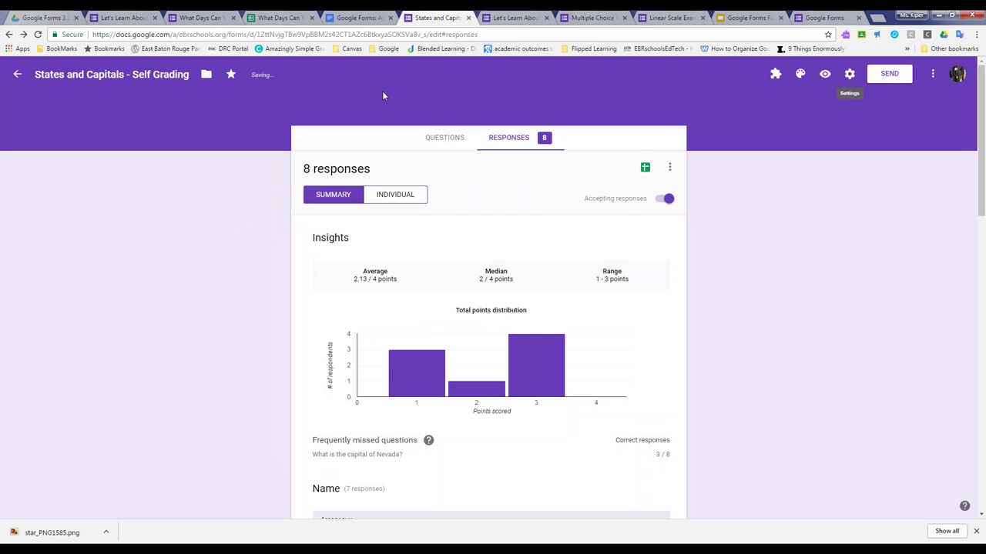
- Close three extra browser tabs and switch to the Google Forms home page tab
{"action": "scroll", "coordinate": [713, 177], "scroll_direction": "down", "scroll_amount": 3}
{"action": "scroll", "coordinate": [713, 177], "scroll_direction": "up", "scroll_amount": 3}
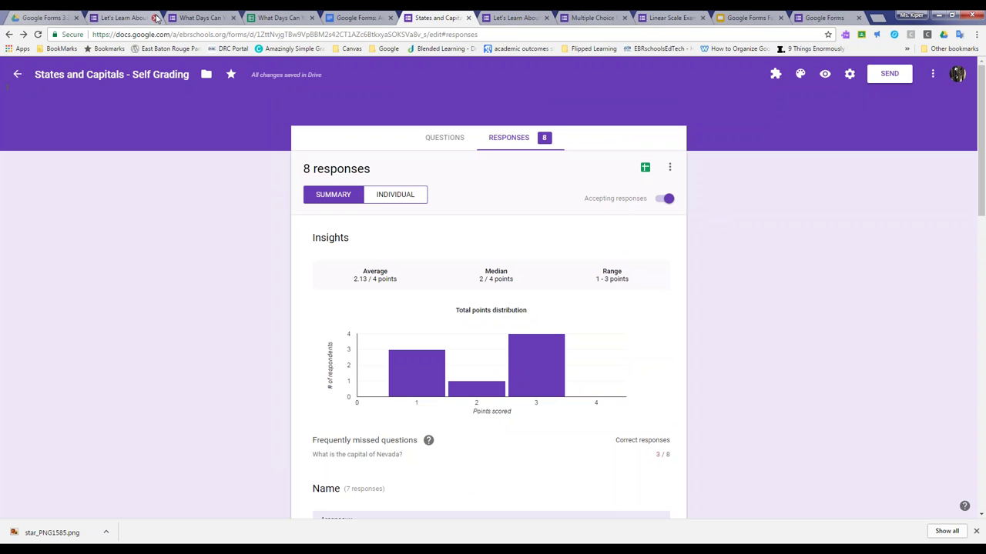
{"action": "left_click", "coordinate": [546, 18]}
{"action": "left_click", "coordinate": [546, 18]}
{"action": "left_click", "coordinate": [546, 18]}
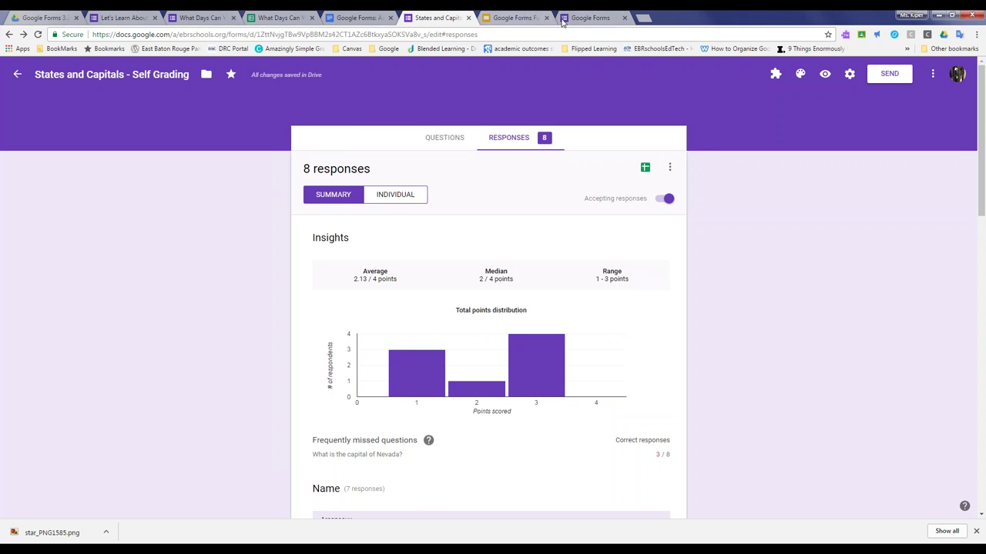
{"action": "left_click", "coordinate": [582, 18]}
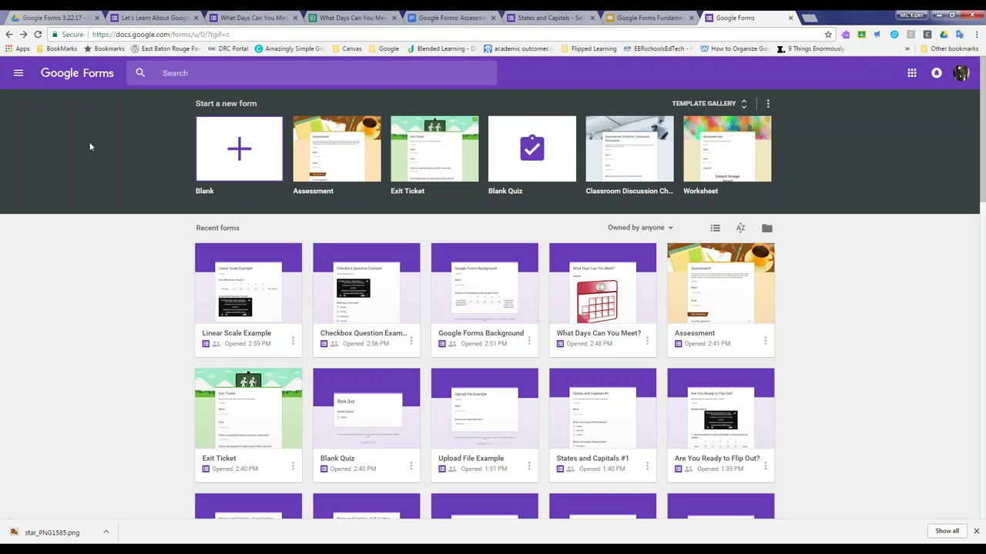
- Create a Blank Quiz, check its Quizzes settings, then close its tab to return to Slides
{"action": "left_click", "coordinate": [541, 149]}
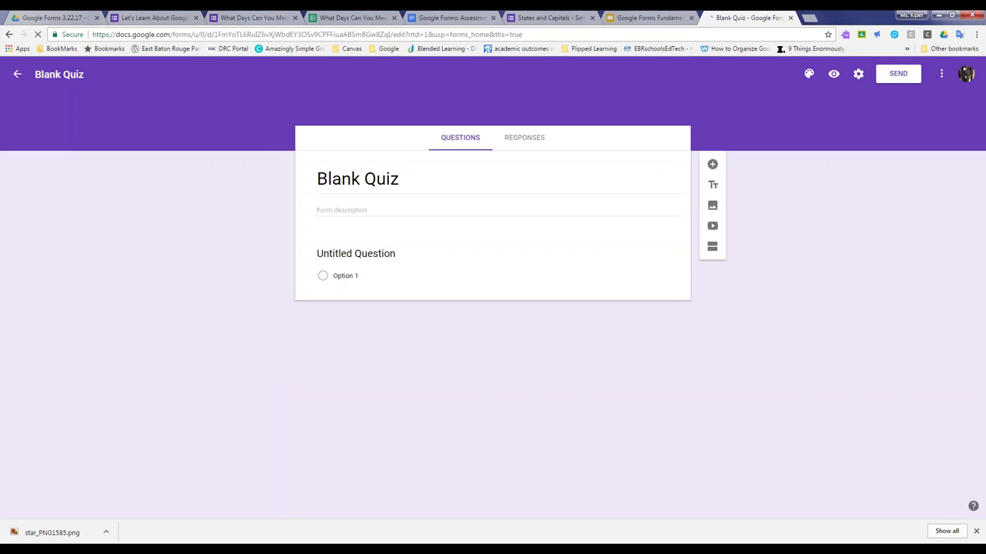
{"action": "left_click", "coordinate": [861, 77]}
{"action": "left_click", "coordinate": [486, 131]}
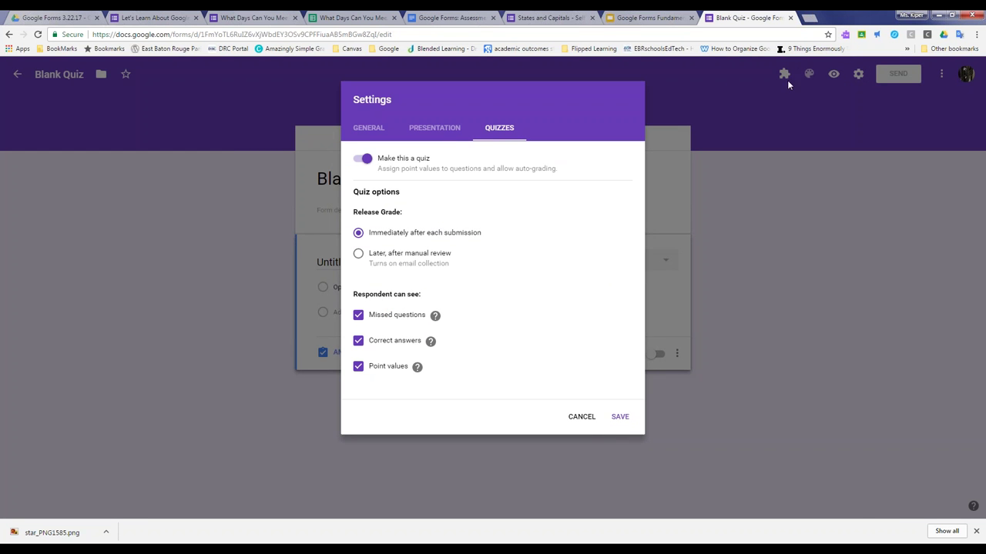
{"action": "left_click", "coordinate": [790, 17]}
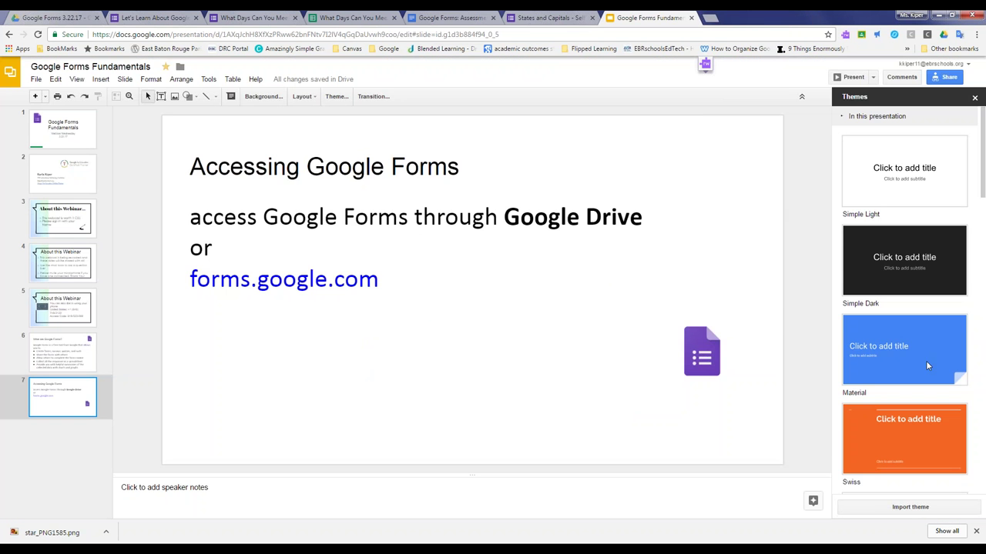
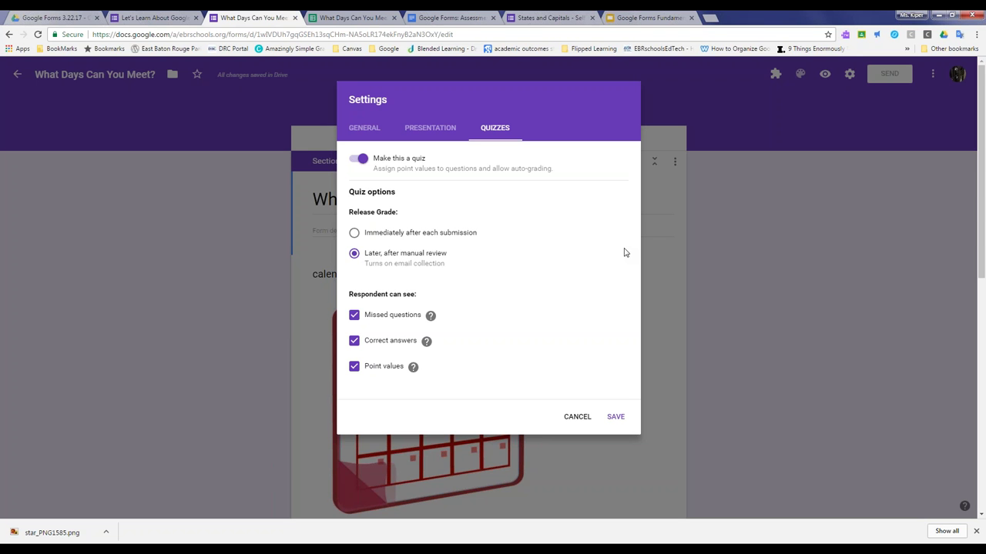
- Release quiz grades immediately after each submission, save, and return to the Assessment Driven by Data document
{"action": "left_click", "coordinate": [354, 233]}
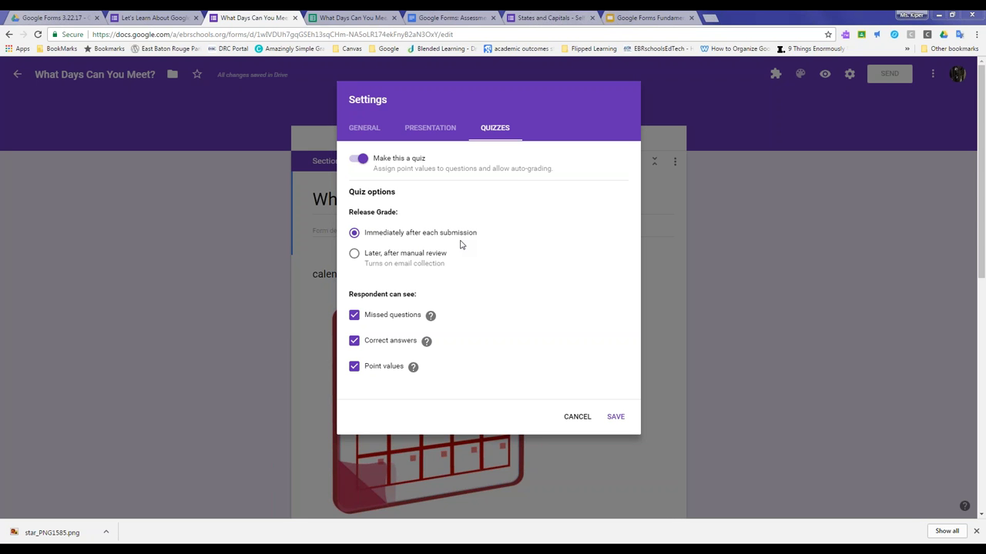
{"action": "left_click", "coordinate": [621, 419]}
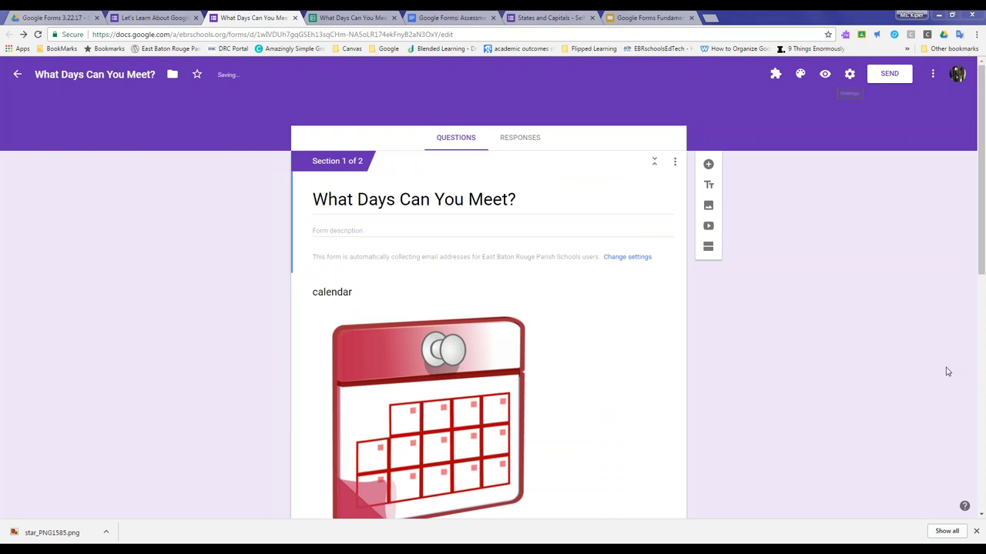
{"action": "left_click", "coordinate": [454, 17]}
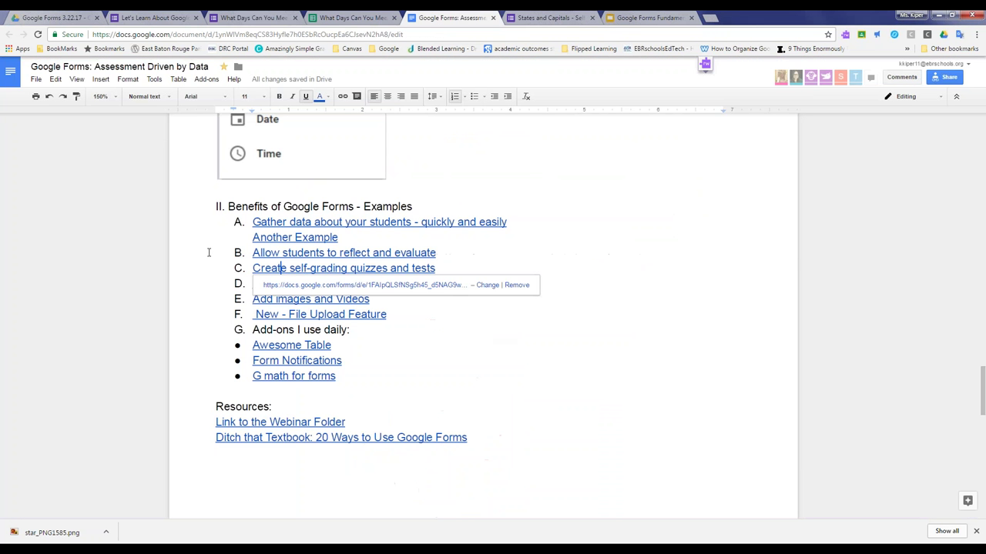
- Open the Differentiate and Re-Teach link's States and Capitals form and switch to its editor
{"action": "left_click", "coordinate": [195, 288]}
{"action": "left_click", "coordinate": [305, 283]}
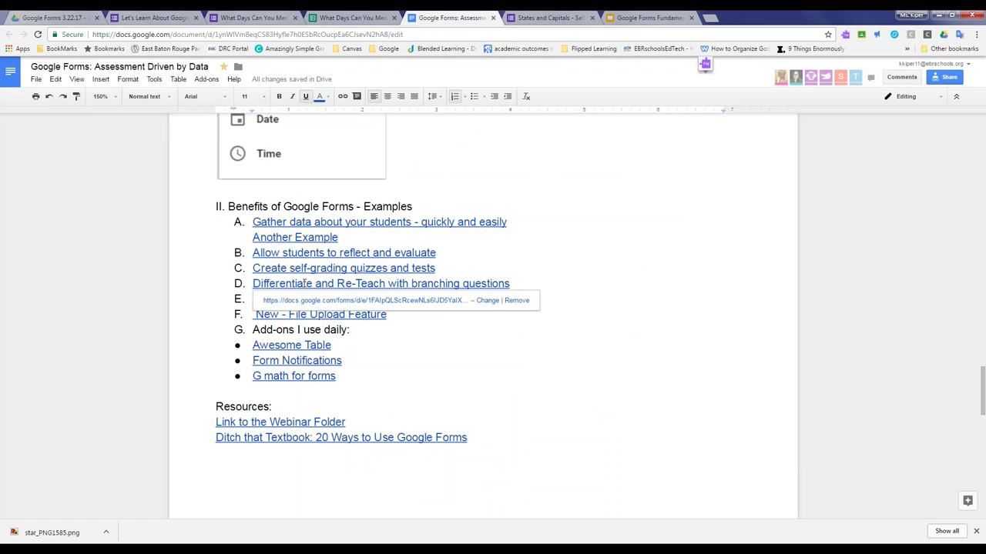
{"action": "left_click", "coordinate": [362, 300]}
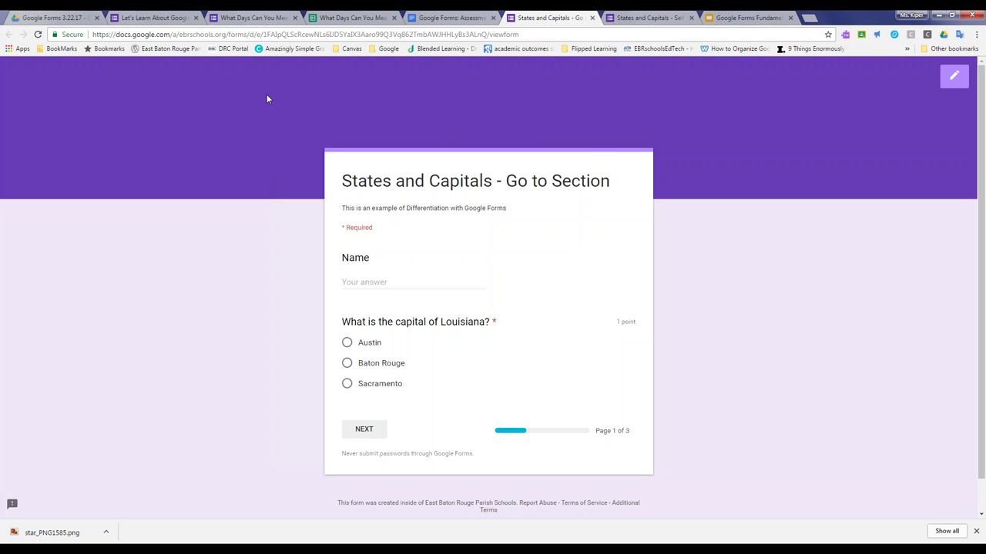
{"action": "left_click", "coordinate": [691, 18]}
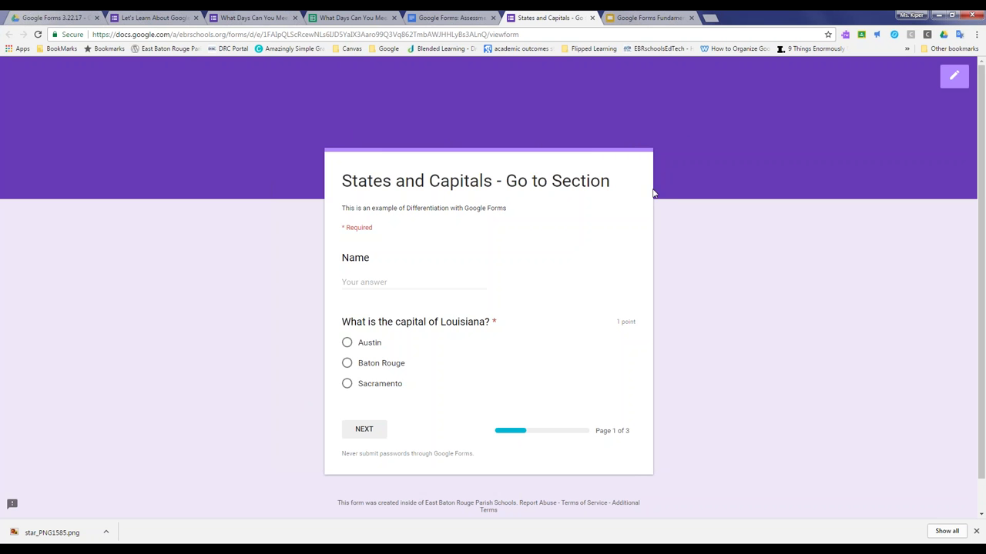
{"action": "left_click", "coordinate": [955, 77]}
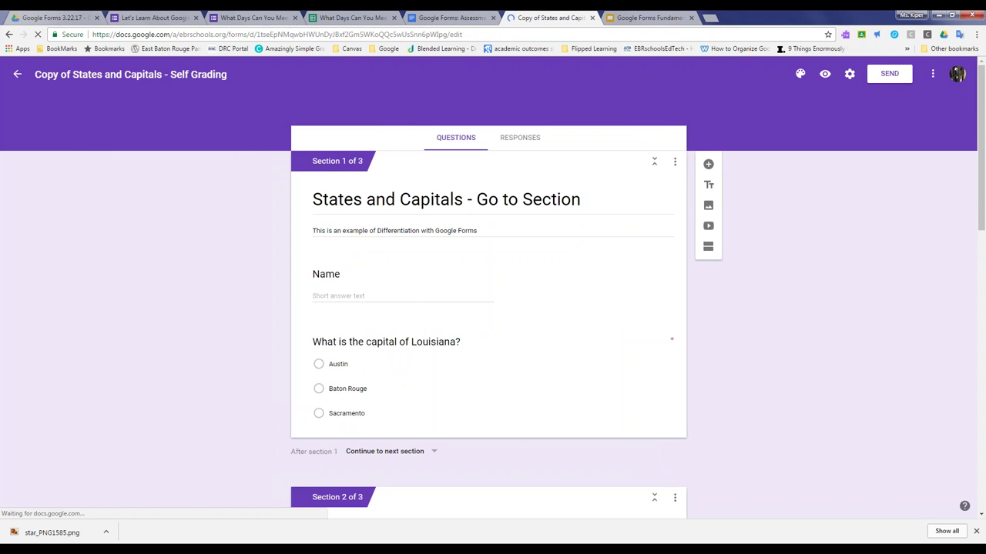
- Copy the States and Capitals form's shareable link, then close the Send form dialog
{"action": "left_click", "coordinate": [886, 77]}
{"action": "left_click", "coordinate": [436, 154]}
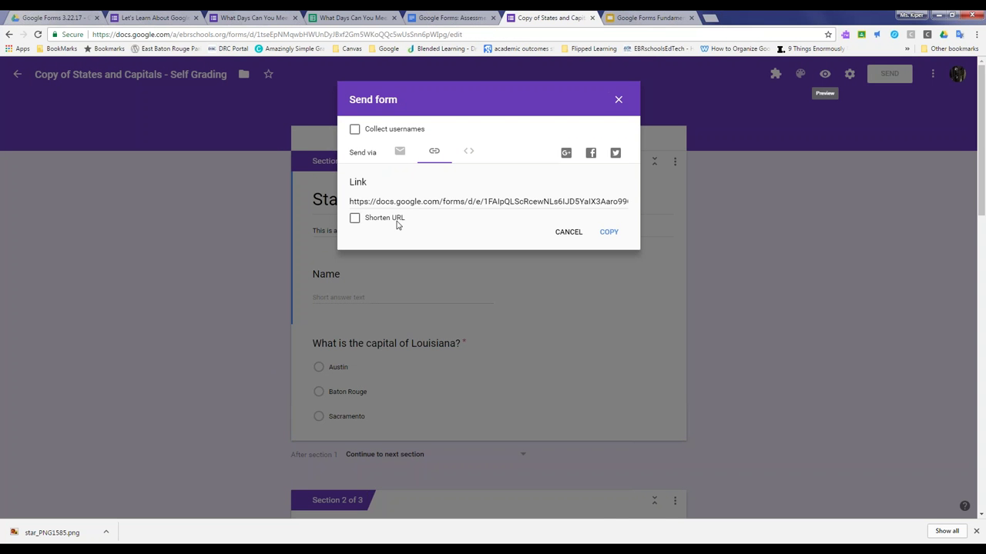
{"action": "left_click", "coordinate": [417, 204]}
{"action": "right_click", "coordinate": [417, 205]}
{"action": "left_click", "coordinate": [439, 212]}
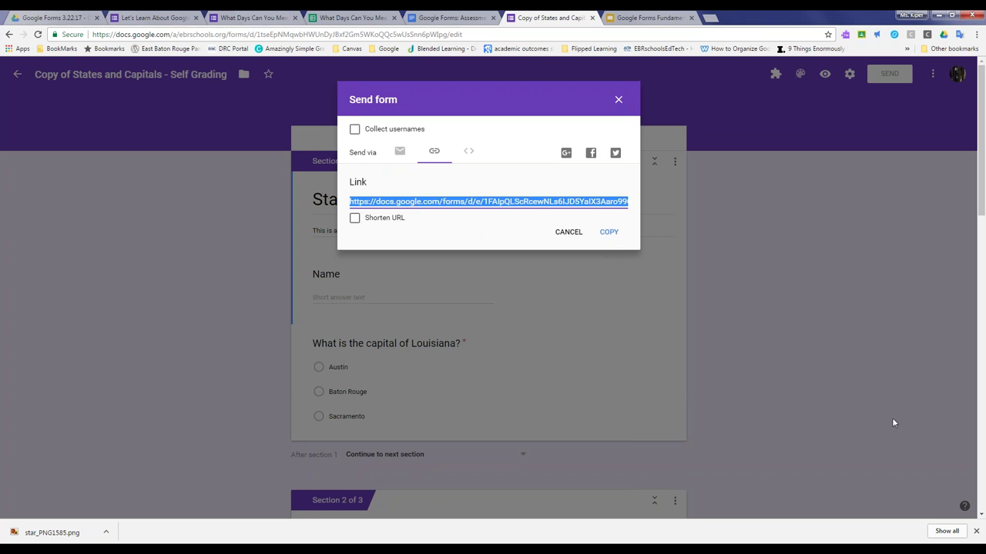
{"action": "key", "text": "alt+Tab"}
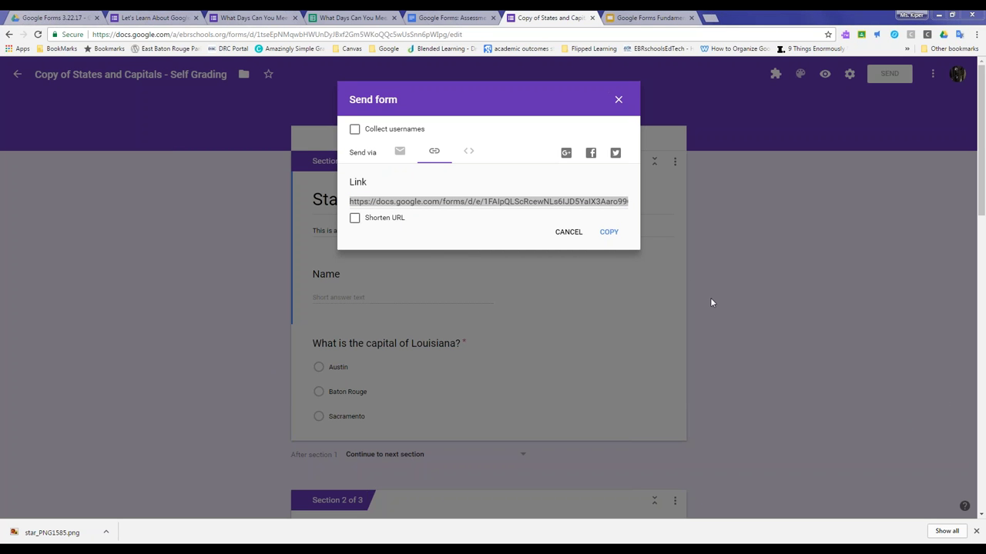
{"action": "left_click", "coordinate": [618, 100]}
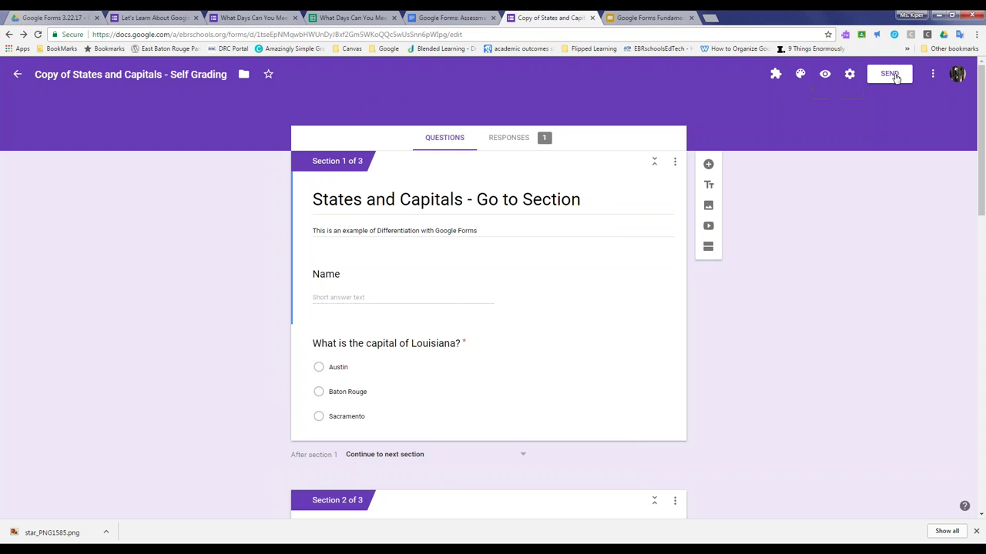
- Preview the form, answer Baton Rouge for Louisiana's capital, continue, then close the preview
{"action": "left_click", "coordinate": [825, 74]}
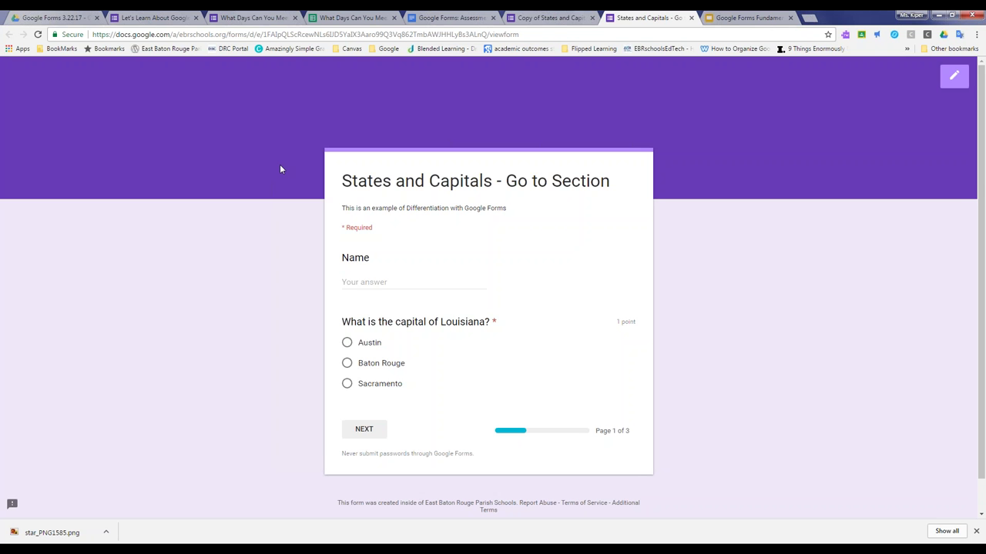
{"action": "scroll", "coordinate": [488, 374], "scroll_direction": "down", "scroll_amount": 1}
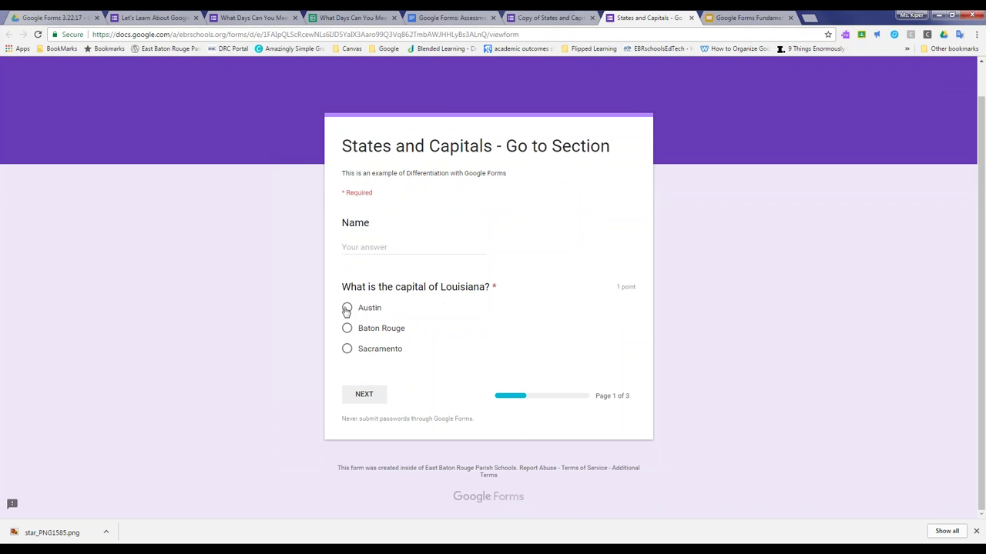
{"action": "left_click", "coordinate": [348, 330]}
{"action": "left_click", "coordinate": [359, 397]}
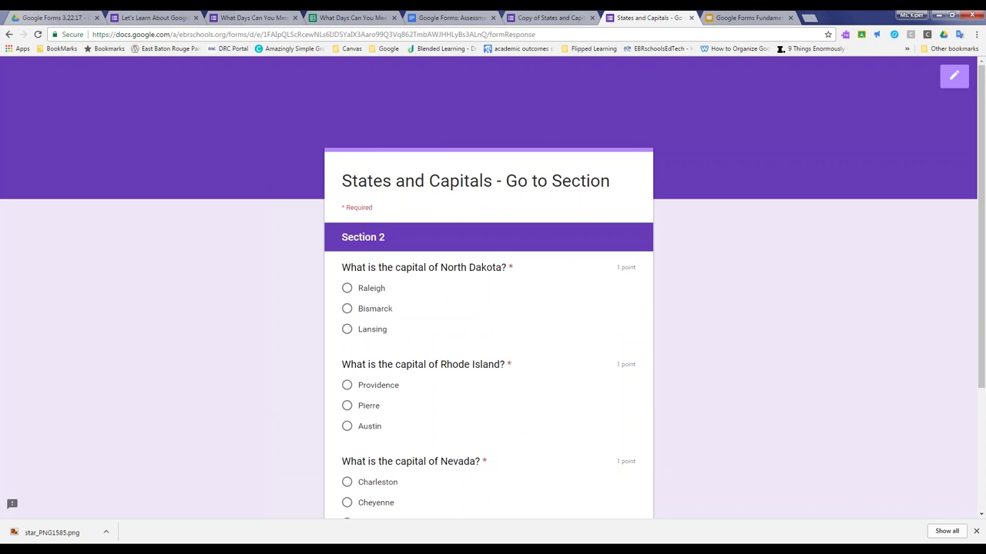
{"action": "left_click", "coordinate": [690, 17]}
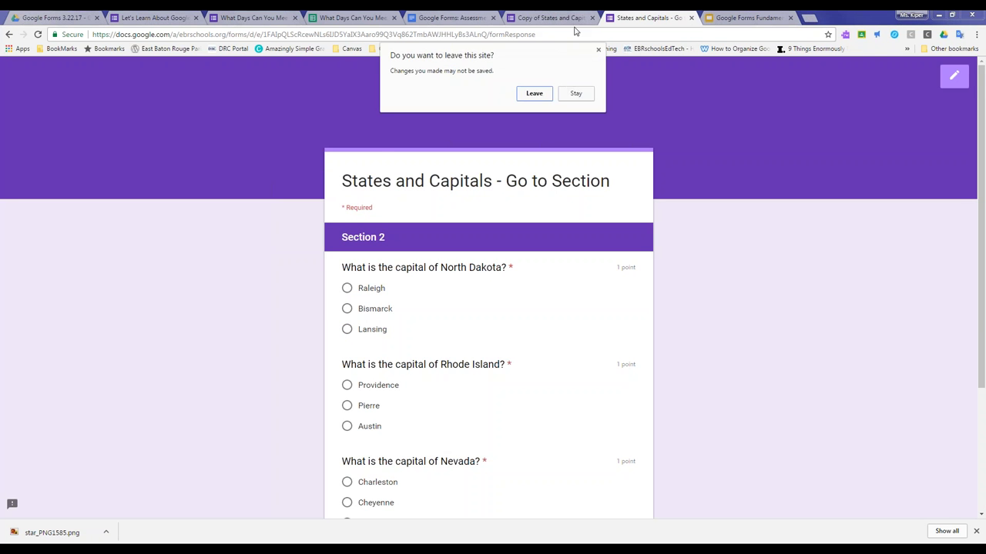
{"action": "left_click", "coordinate": [535, 93]}
- Preview again answering Austin, answer the Louisiana video section with Jackson, and submit
{"action": "left_click", "coordinate": [825, 74]}
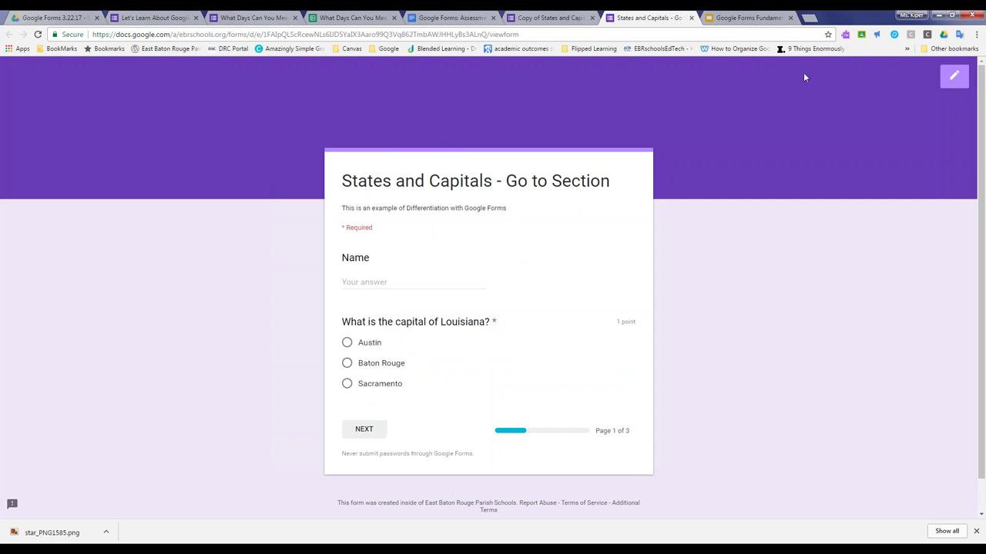
{"action": "left_click", "coordinate": [347, 343]}
{"action": "left_click", "coordinate": [364, 430]}
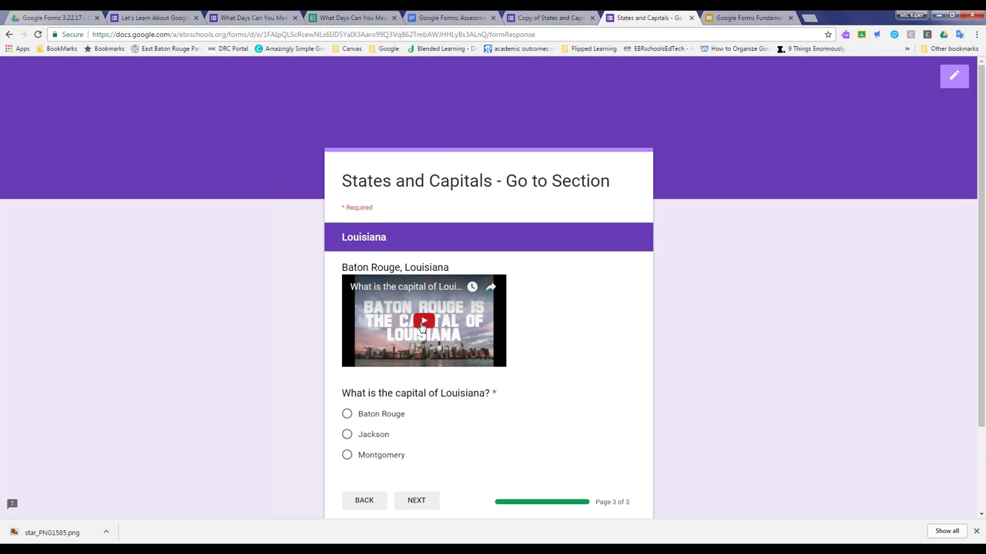
{"action": "left_click", "coordinate": [346, 417]}
{"action": "left_click", "coordinate": [347, 434]}
{"action": "left_click", "coordinate": [422, 502]}
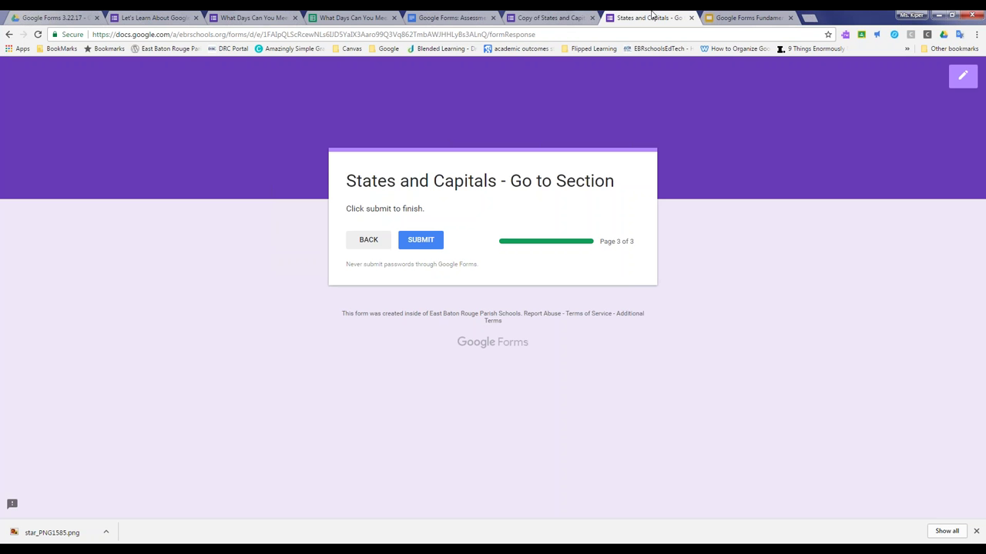
{"action": "left_click", "coordinate": [552, 17]}
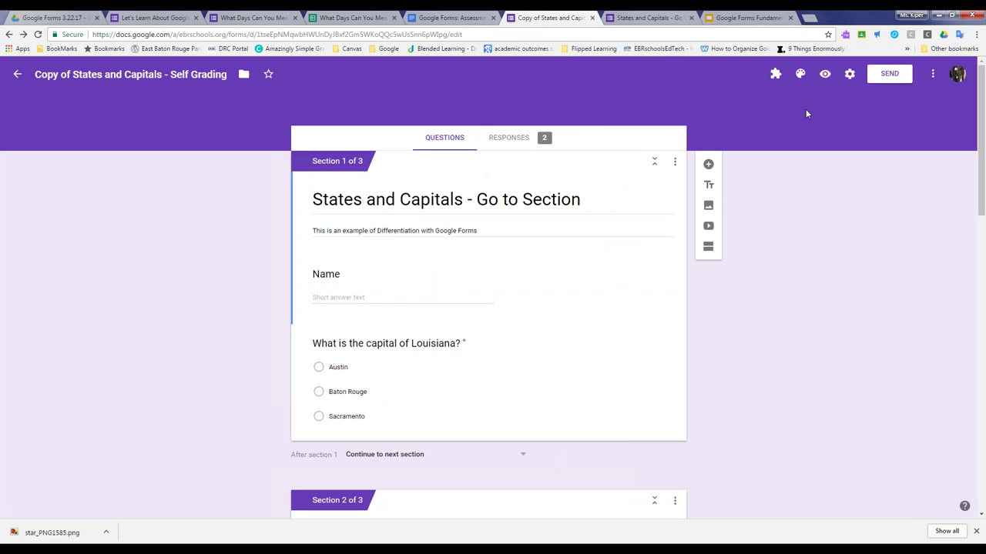
- Close the preview and editor tabs, then reopen the branching form from the document for editing
{"action": "left_click", "coordinate": [639, 17]}
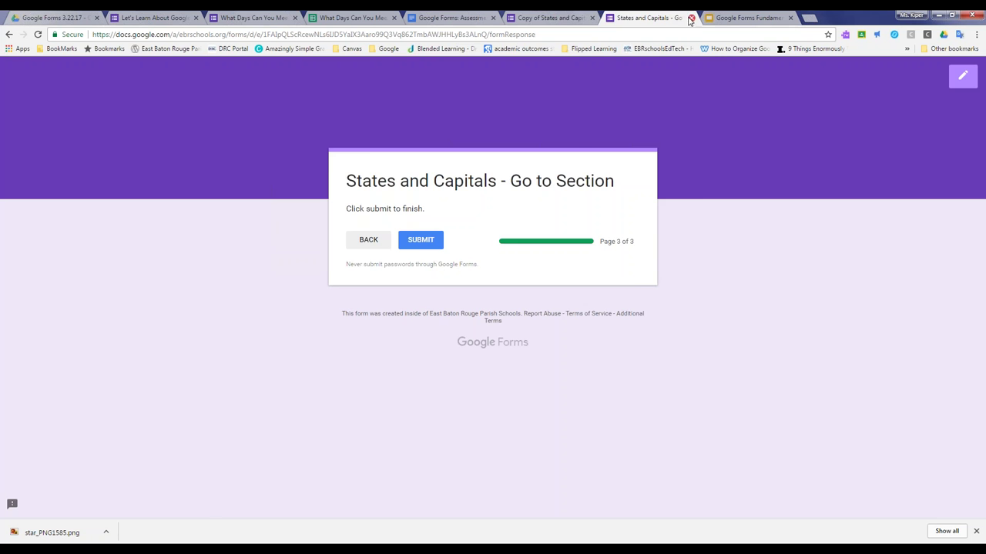
{"action": "left_click", "coordinate": [691, 18]}
{"action": "left_click", "coordinate": [533, 93]}
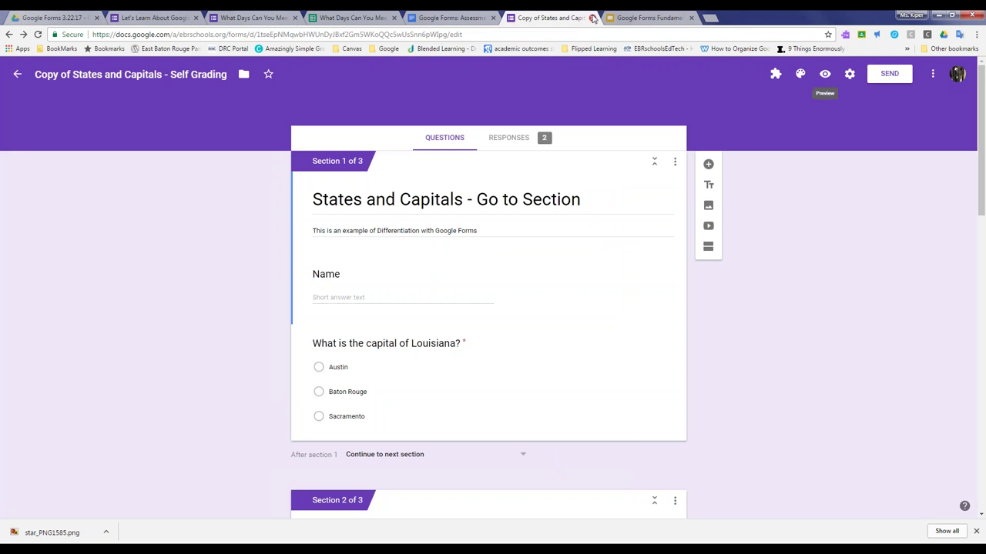
{"action": "left_click", "coordinate": [592, 18]}
{"action": "left_click", "coordinate": [454, 17]}
{"action": "left_click", "coordinate": [336, 292]}
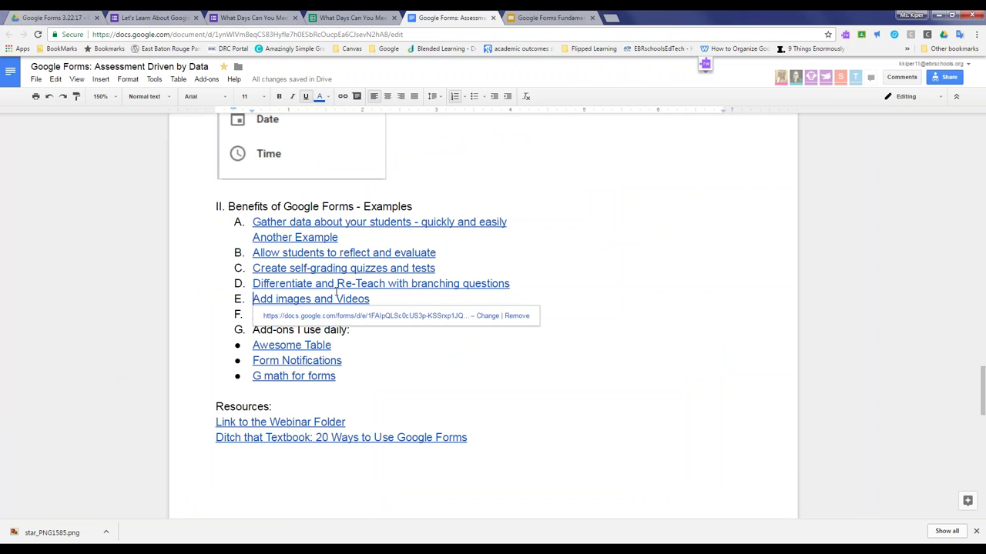
{"action": "left_click", "coordinate": [274, 281]}
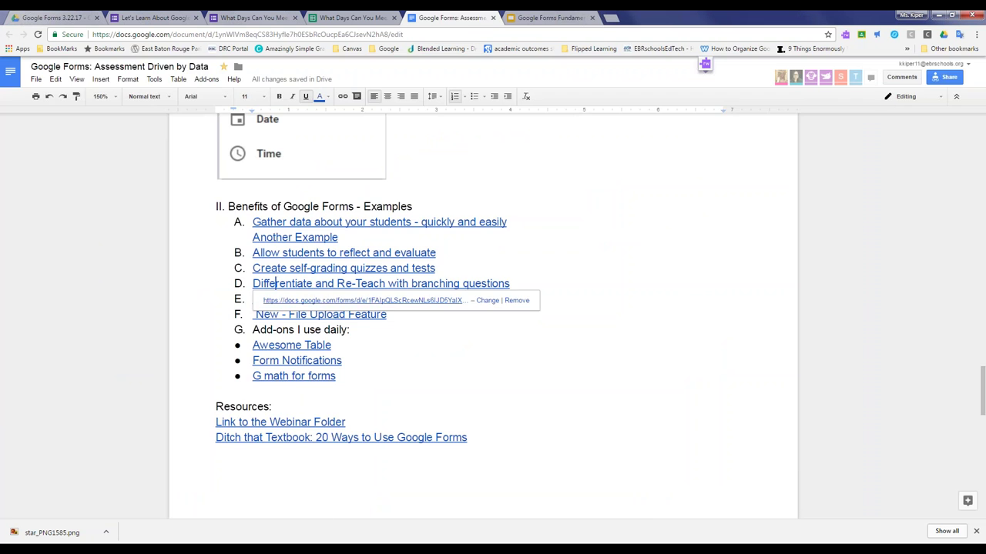
{"action": "left_click", "coordinate": [346, 301]}
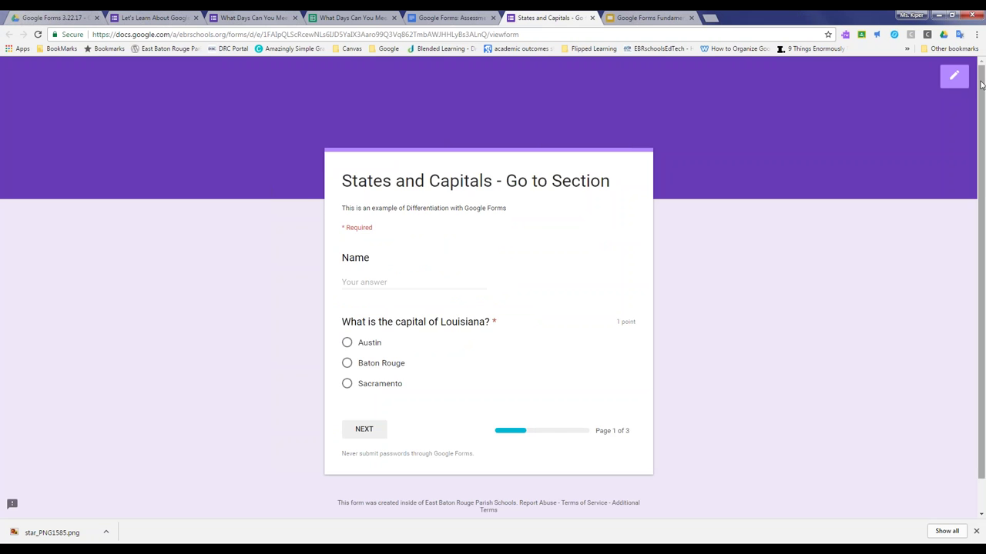
{"action": "left_click", "coordinate": [954, 75]}
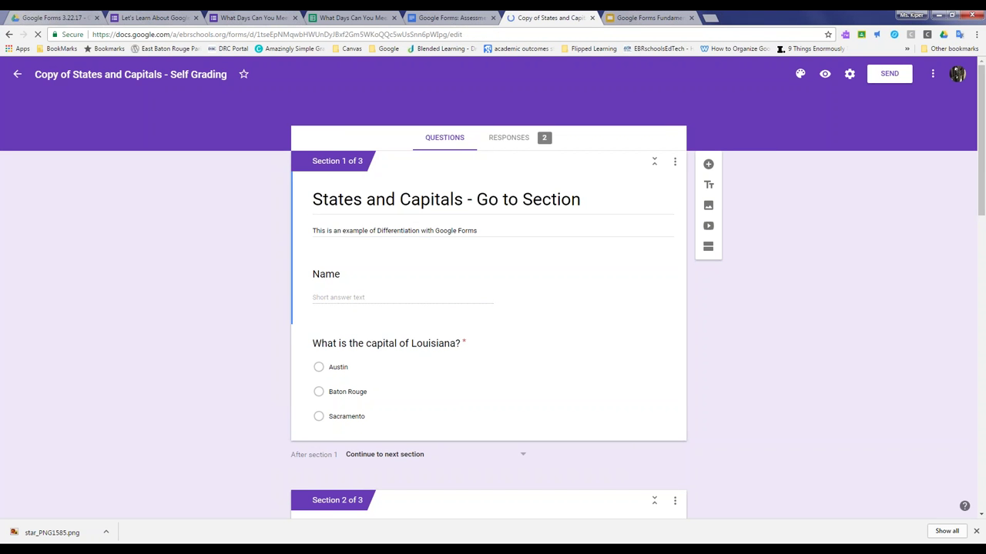
- Scroll through the three sections and expand the Section 1 'What is the capital of Louisiana?' question
{"action": "scroll", "coordinate": [763, 201], "scroll_direction": "down", "scroll_amount": 8}
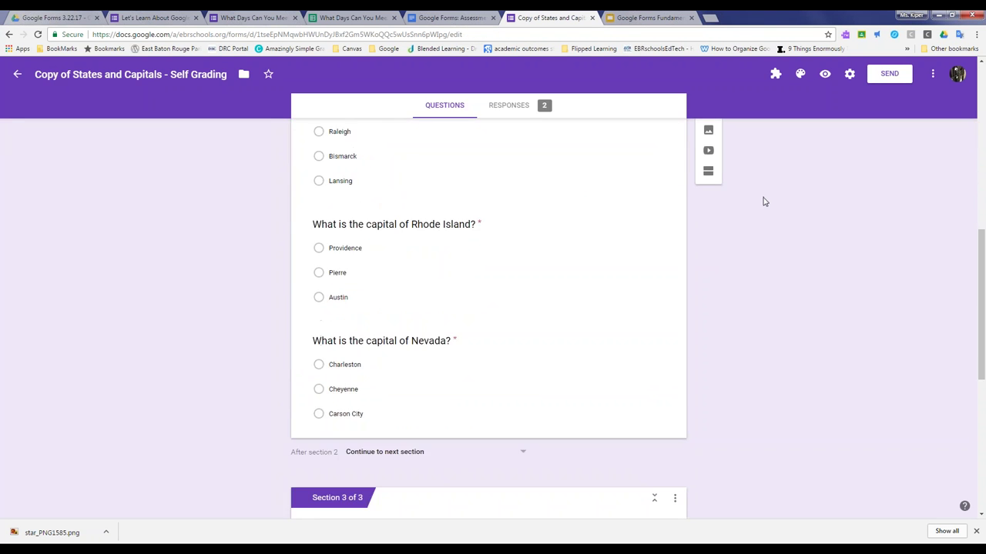
{"action": "scroll", "coordinate": [763, 201], "scroll_direction": "down", "scroll_amount": 3}
{"action": "scroll", "coordinate": [763, 201], "scroll_direction": "up", "scroll_amount": 11}
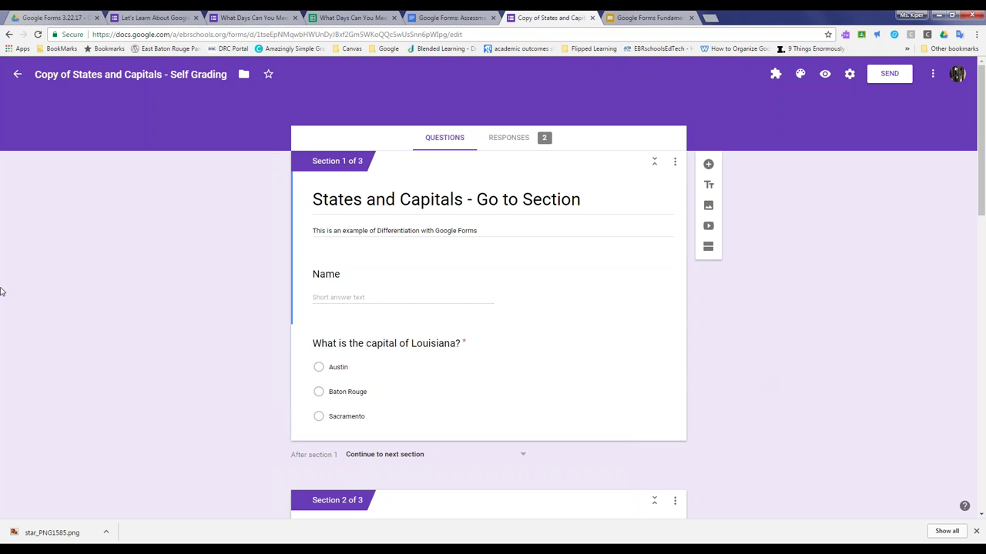
{"action": "scroll", "coordinate": [263, 332], "scroll_direction": "down", "scroll_amount": 1}
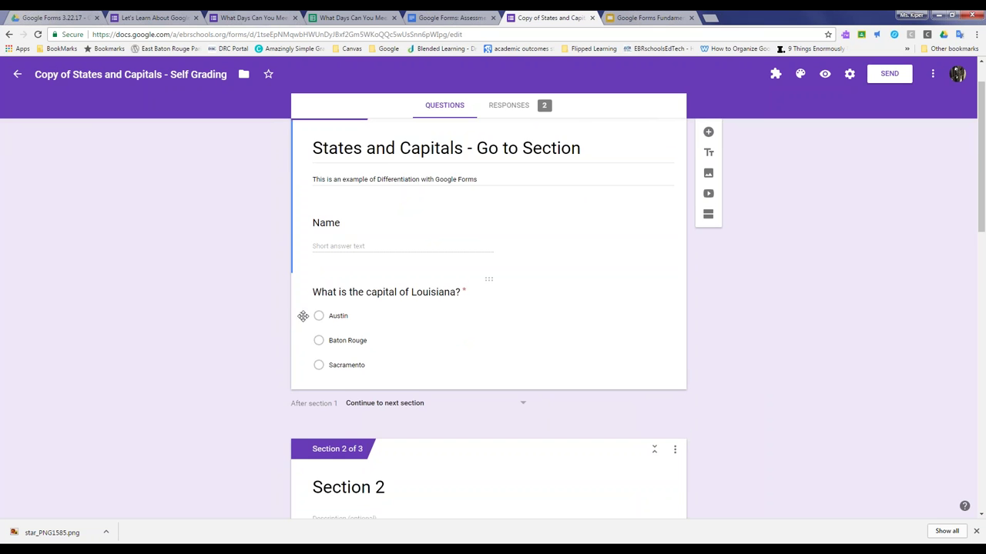
{"action": "scroll", "coordinate": [271, 301], "scroll_direction": "down", "scroll_amount": 4}
{"action": "scroll", "coordinate": [277, 296], "scroll_direction": "down", "scroll_amount": 1}
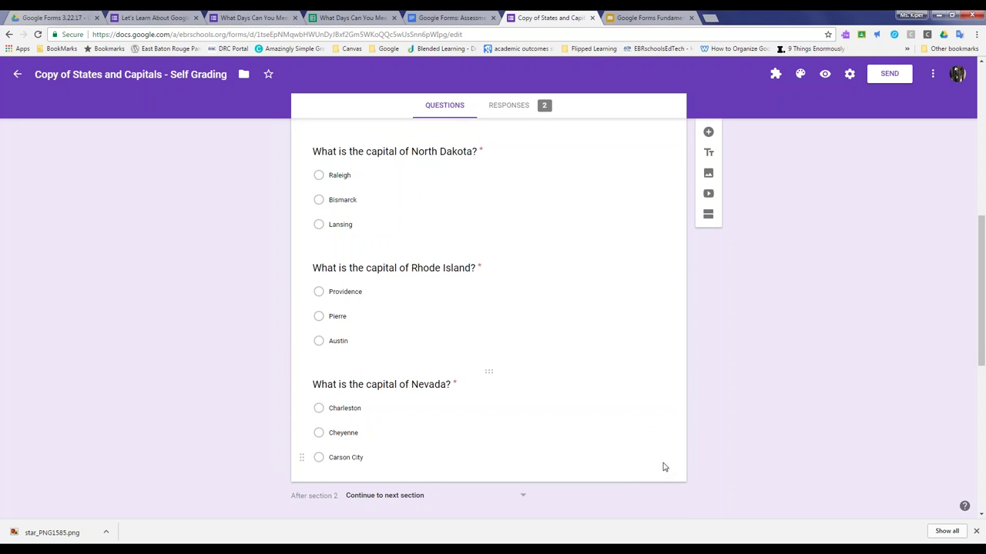
{"action": "scroll", "coordinate": [642, 418], "scroll_direction": "up", "scroll_amount": 1}
{"action": "scroll", "coordinate": [629, 408], "scroll_direction": "down", "scroll_amount": 3}
{"action": "scroll", "coordinate": [629, 407], "scroll_direction": "down", "scroll_amount": 1}
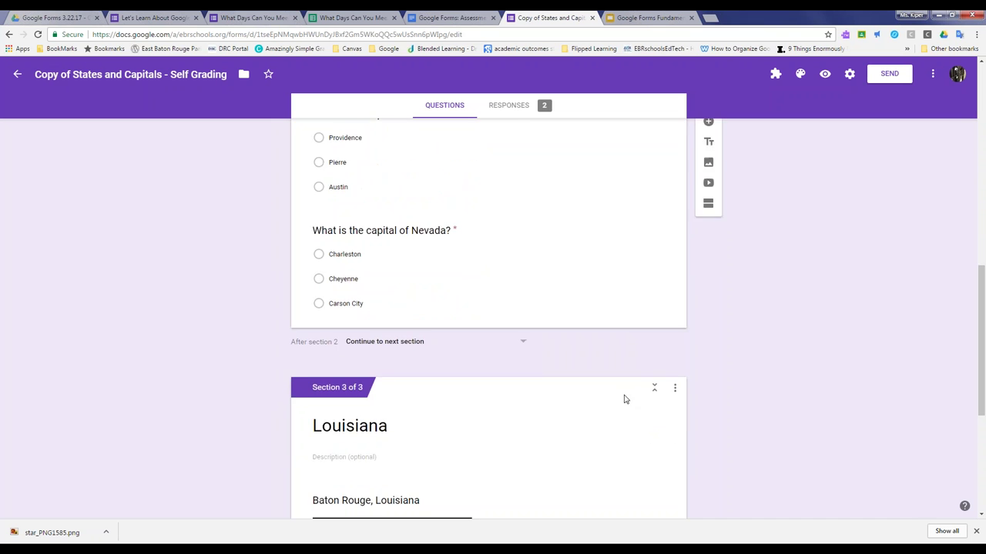
{"action": "scroll", "coordinate": [264, 272], "scroll_direction": "up", "scroll_amount": 2}
{"action": "scroll", "coordinate": [264, 272], "scroll_direction": "down", "scroll_amount": 2}
{"action": "scroll", "coordinate": [265, 272], "scroll_direction": "down", "scroll_amount": 2}
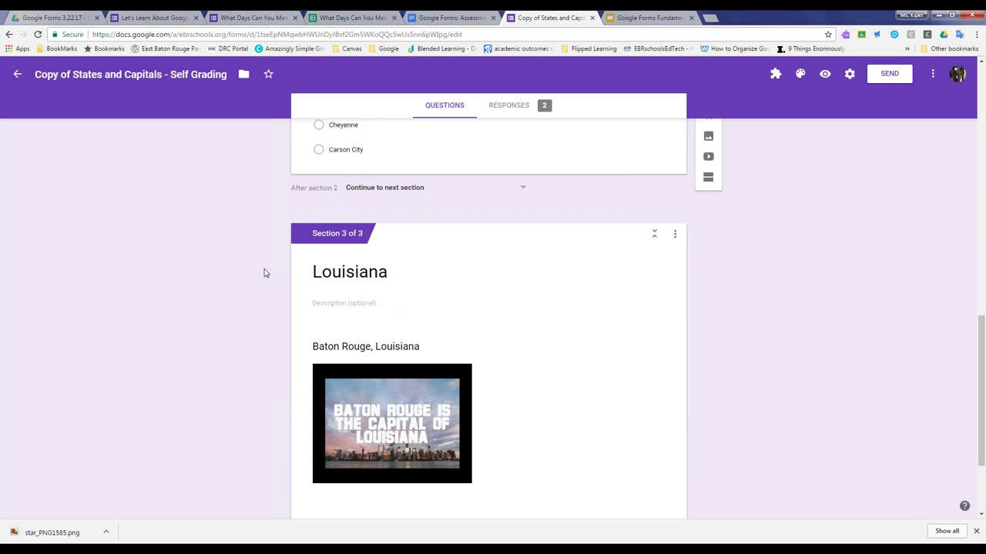
{"action": "scroll", "coordinate": [281, 243], "scroll_direction": "down", "scroll_amount": 1}
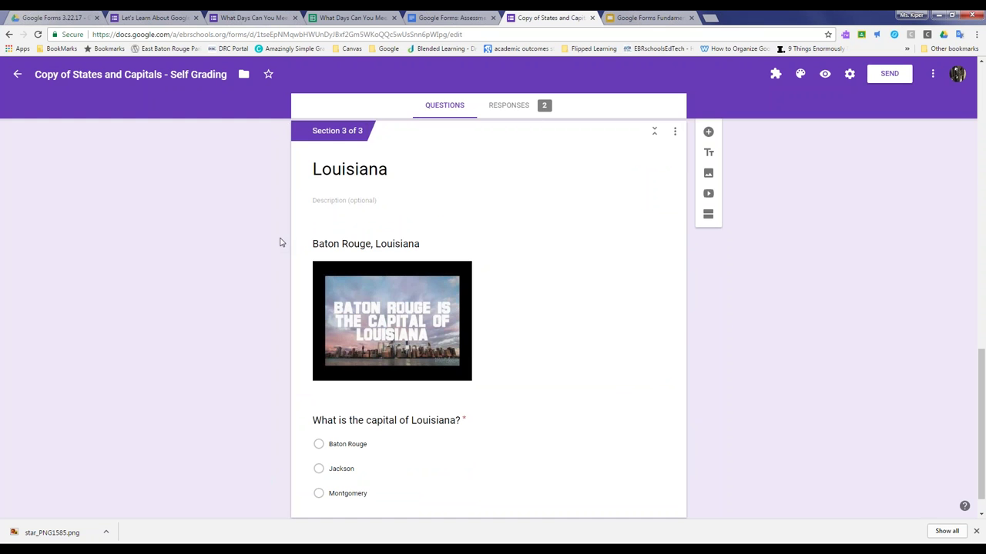
{"action": "scroll", "coordinate": [984, 269], "scroll_direction": "up", "scroll_amount": 7}
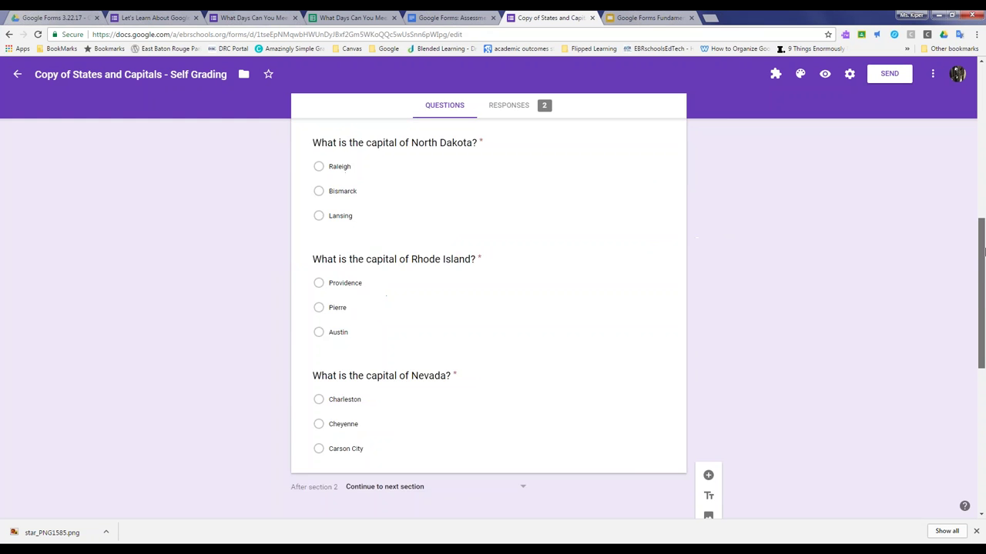
{"action": "scroll", "coordinate": [983, 175], "scroll_direction": "up", "scroll_amount": 3}
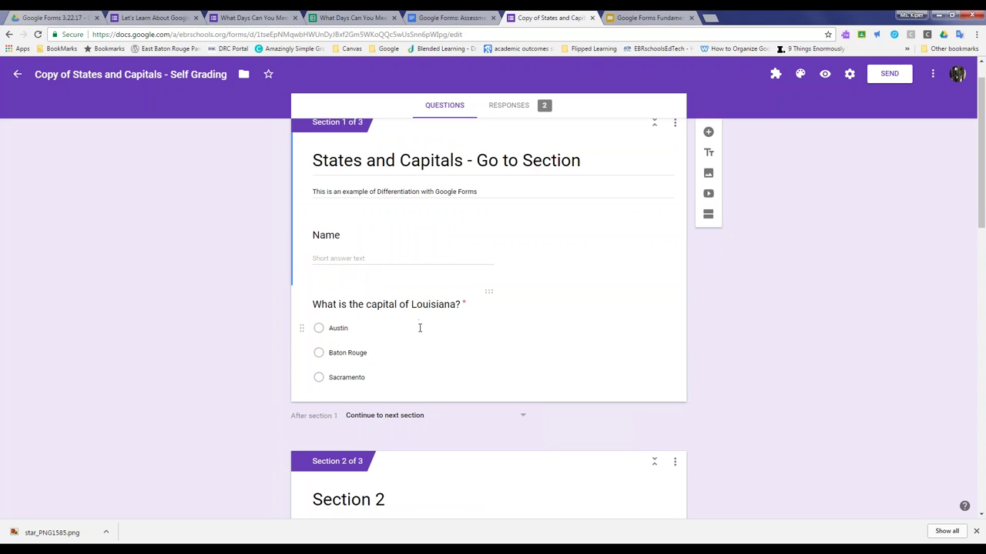
{"action": "left_click", "coordinate": [419, 331]}
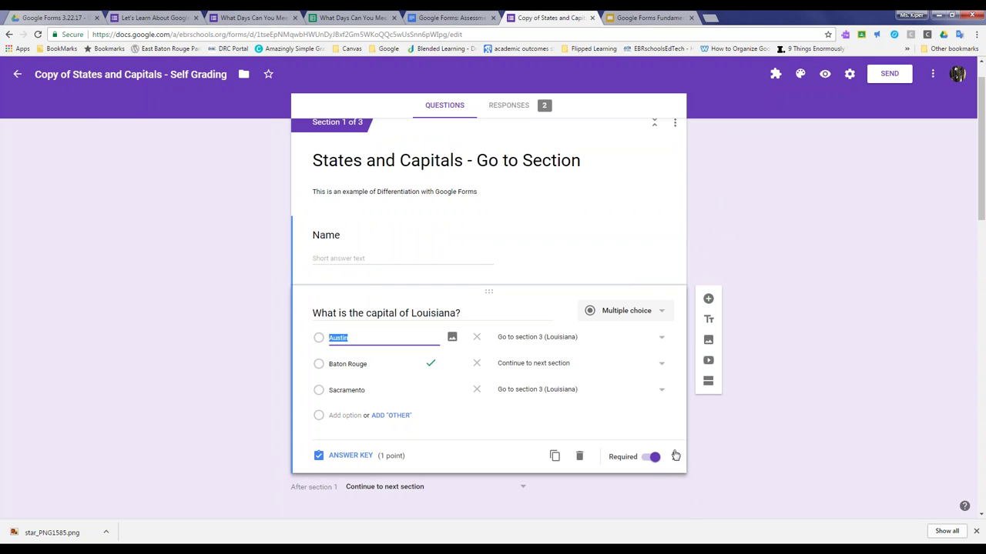
- Show 'Go to section based on answer' in the Section 1 question's three-dot menu
{"action": "scroll", "coordinate": [676, 454], "scroll_direction": "down", "scroll_amount": 3}
{"action": "scroll", "coordinate": [670, 298], "scroll_direction": "up", "scroll_amount": 1}
{"action": "left_click", "coordinate": [672, 304]}
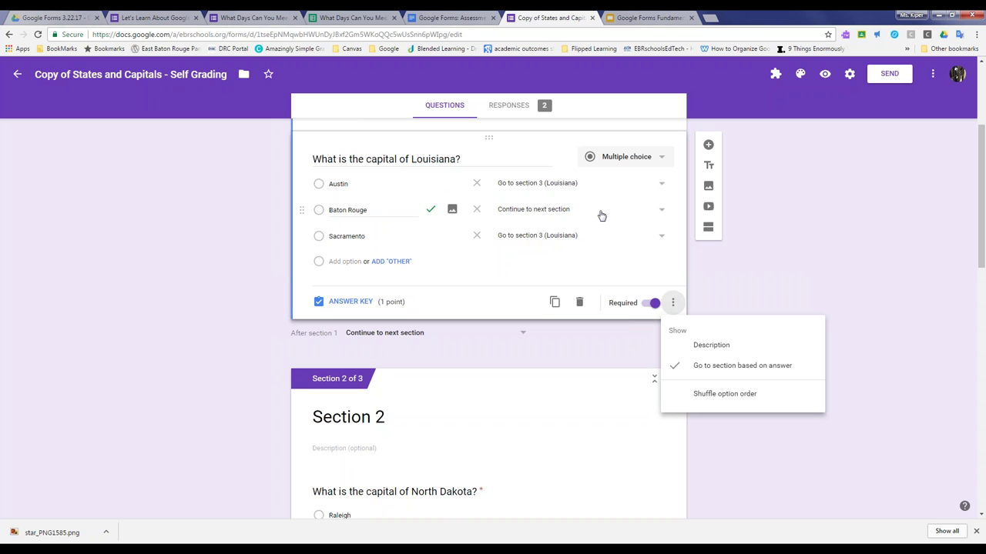
- Open the Section 3 Louisiana question and review its three-dot display options
{"action": "scroll", "coordinate": [198, 223], "scroll_direction": "down", "scroll_amount": 9}
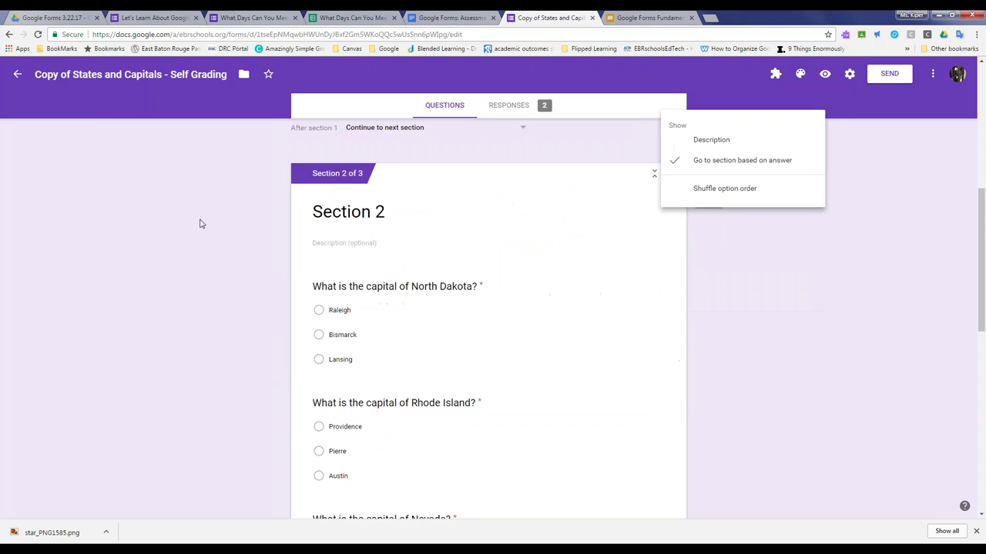
{"action": "scroll", "coordinate": [202, 222], "scroll_direction": "down", "scroll_amount": 2}
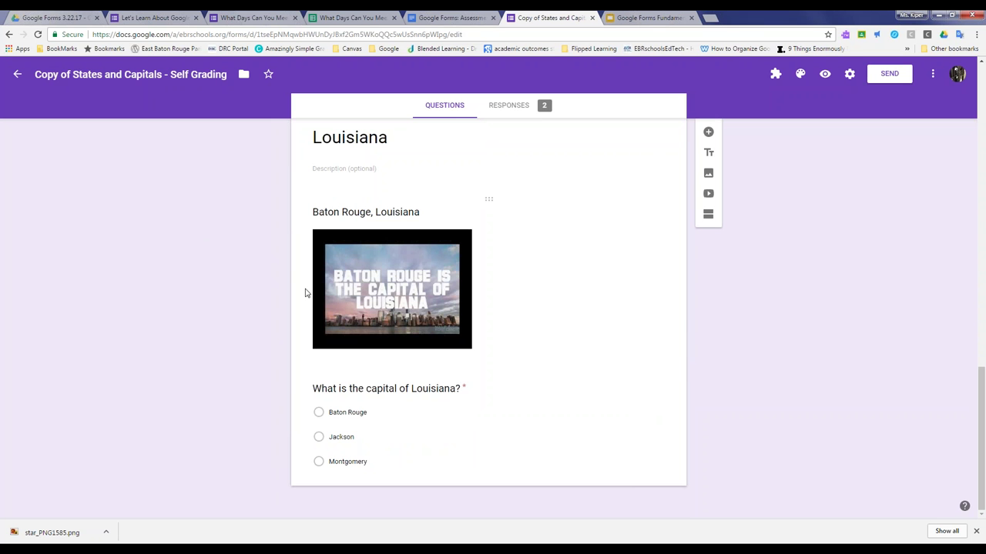
{"action": "scroll", "coordinate": [355, 429], "scroll_direction": "up", "scroll_amount": 10}
{"action": "scroll", "coordinate": [479, 374], "scroll_direction": "down", "scroll_amount": 1}
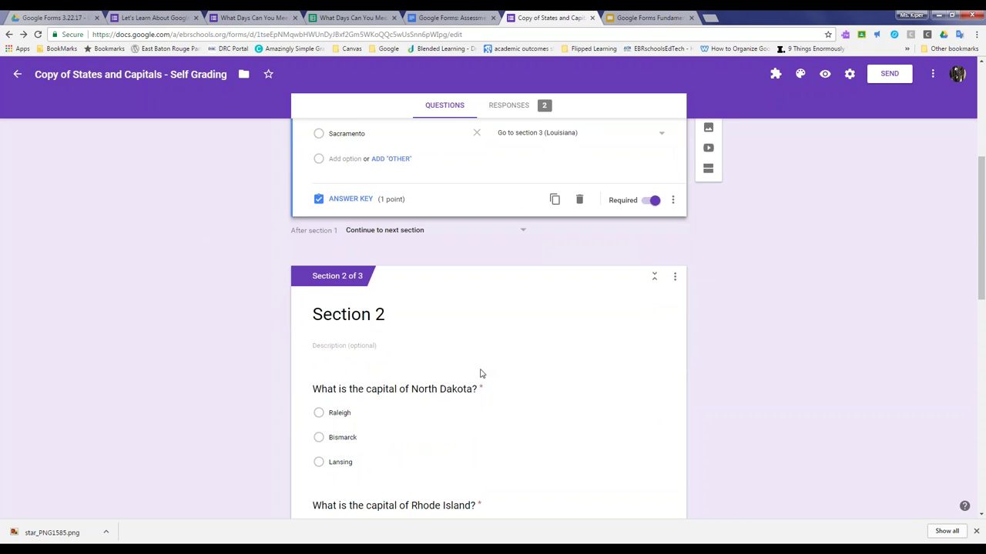
{"action": "scroll", "coordinate": [480, 374], "scroll_direction": "down", "scroll_amount": 9}
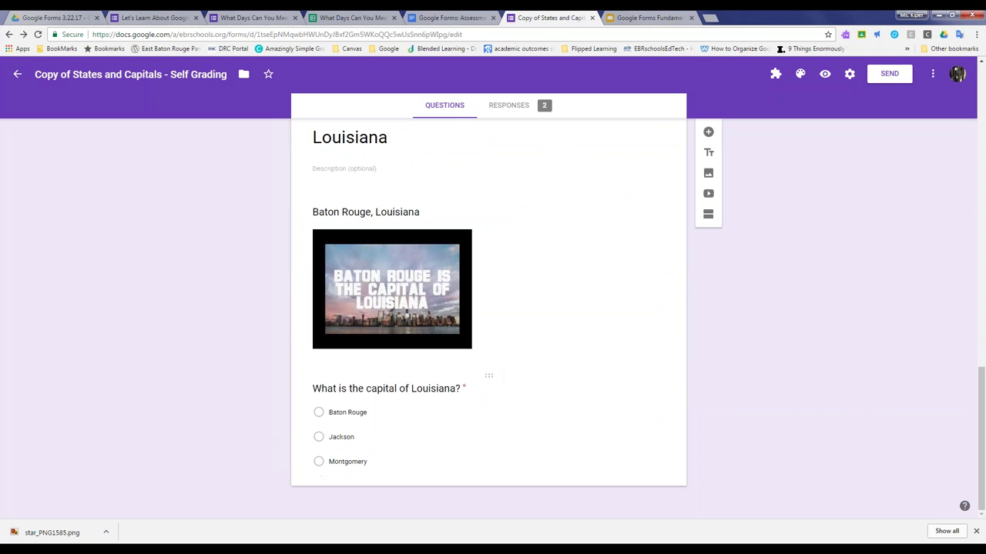
{"action": "left_click", "coordinate": [480, 389]}
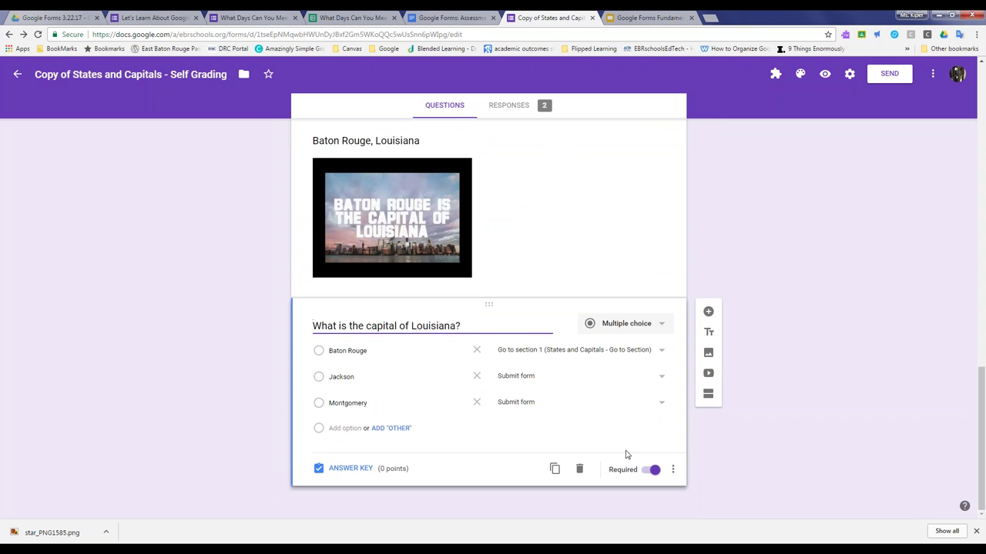
{"action": "left_click", "coordinate": [673, 472]}
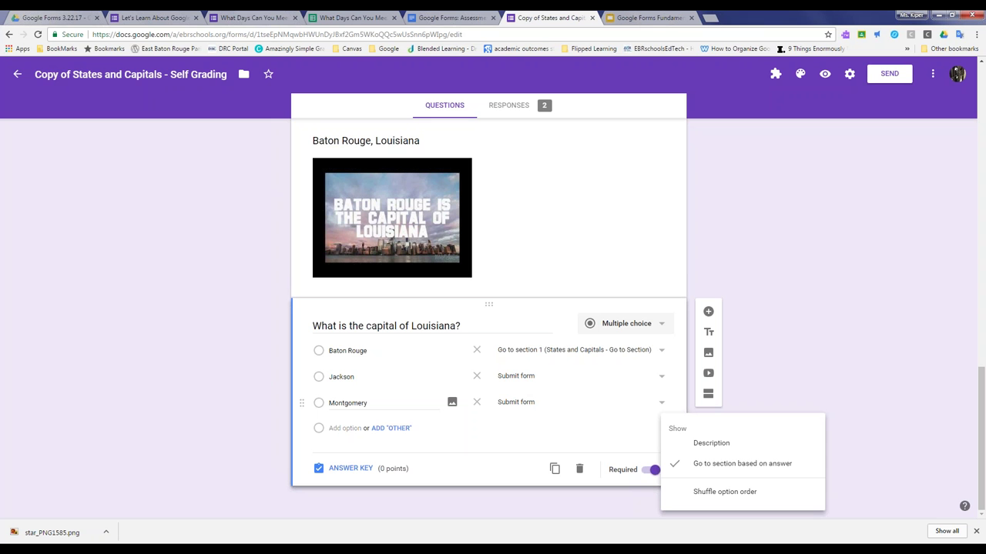
{"action": "left_click", "coordinate": [744, 265]}
- Open Copy of States and Capitals - Self Grading from the Drive folder Google Forms 3.22.17
{"action": "scroll", "coordinate": [744, 268], "scroll_direction": "up", "scroll_amount": 6}
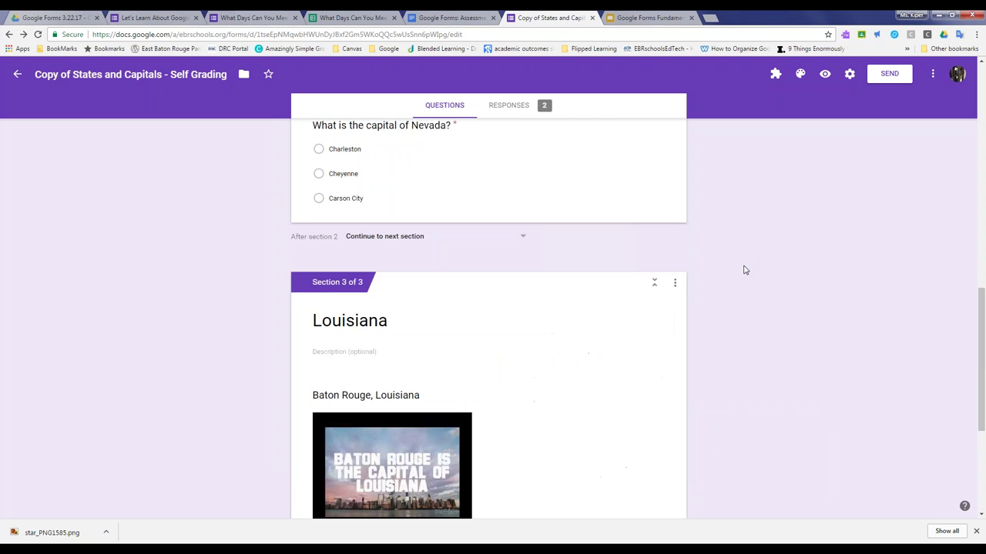
{"action": "scroll", "coordinate": [744, 270], "scroll_direction": "up", "scroll_amount": 10}
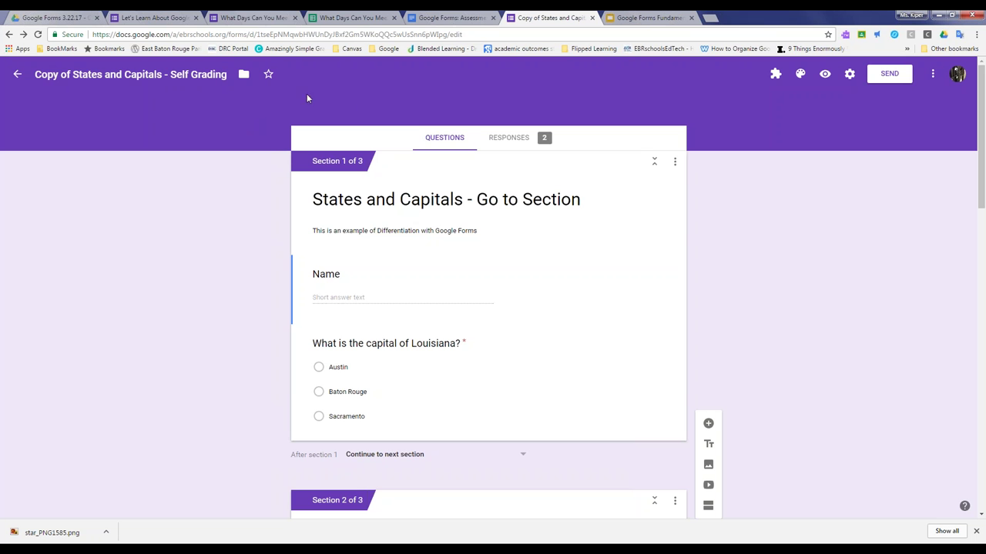
{"action": "left_click", "coordinate": [57, 13]}
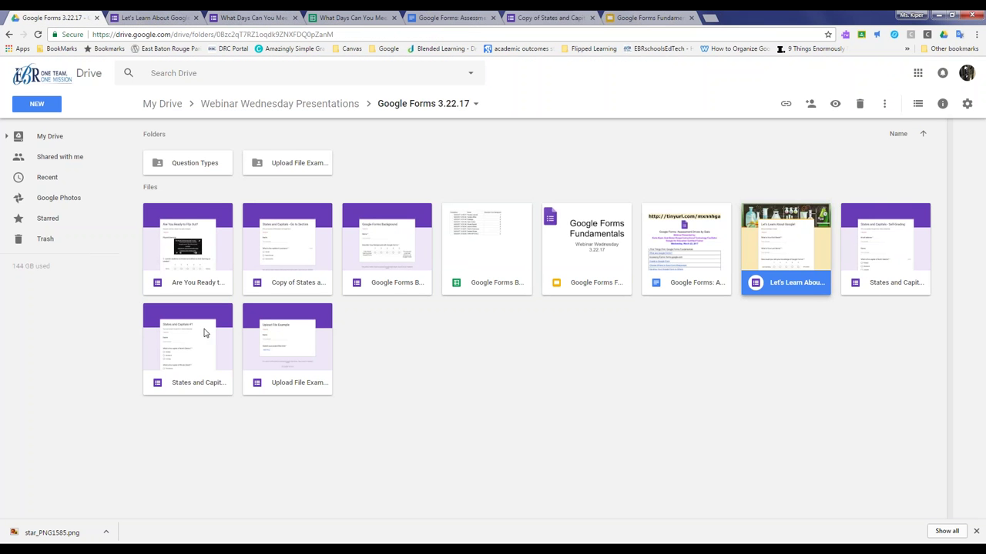
{"action": "double_click", "coordinate": [310, 263]}
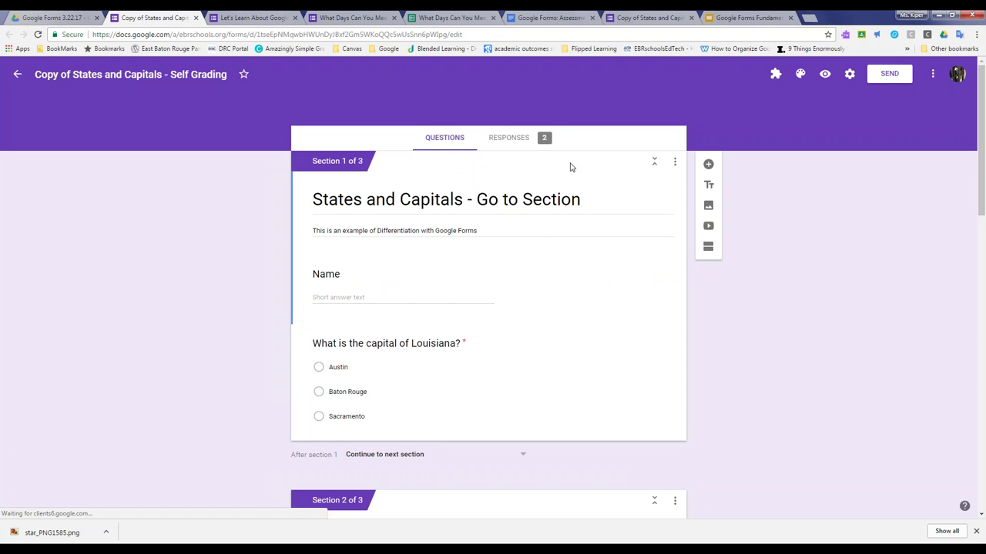
- Open the Nevada question's answer key: Carson City correct, 1 point, feedback with a Play this game! link
{"action": "scroll", "coordinate": [539, 246], "scroll_direction": "down", "scroll_amount": 5}
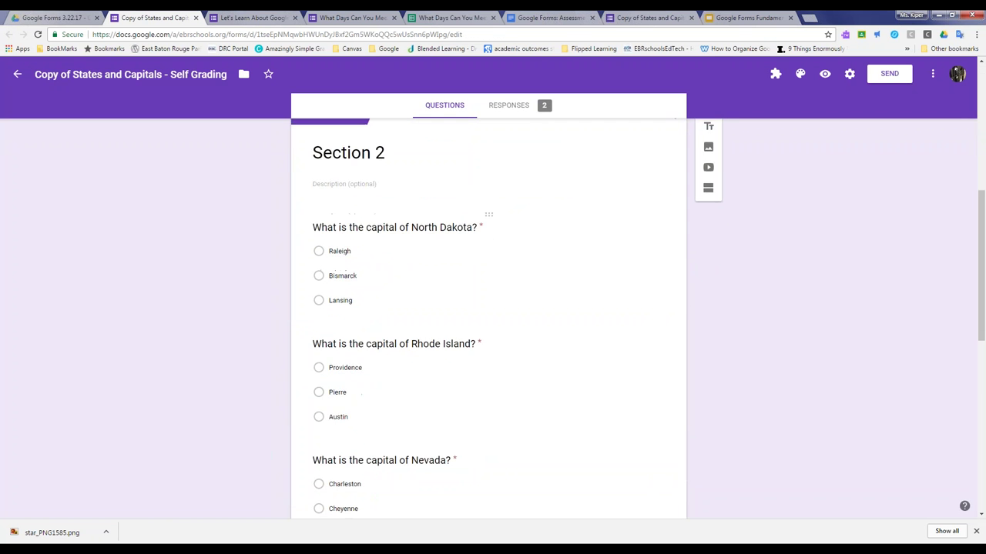
{"action": "scroll", "coordinate": [425, 376], "scroll_direction": "down", "scroll_amount": 2}
{"action": "left_click", "coordinate": [425, 376]}
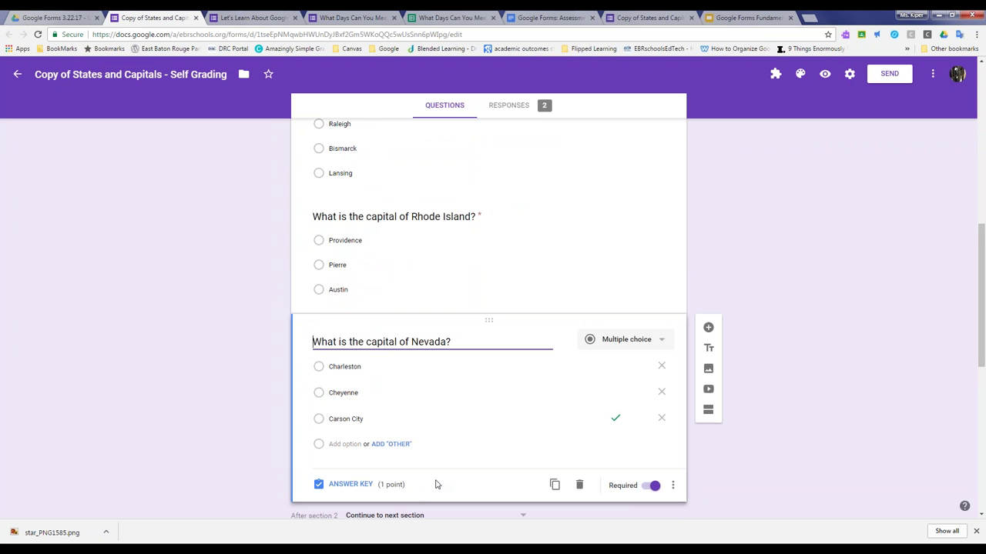
{"action": "left_click", "coordinate": [348, 484]}
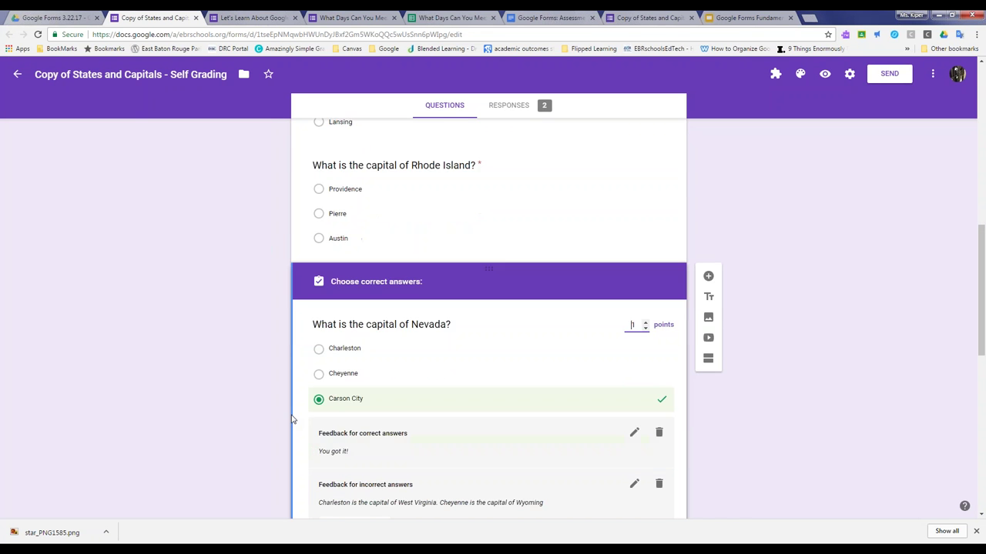
{"action": "scroll", "coordinate": [292, 419], "scroll_direction": "down", "scroll_amount": 2}
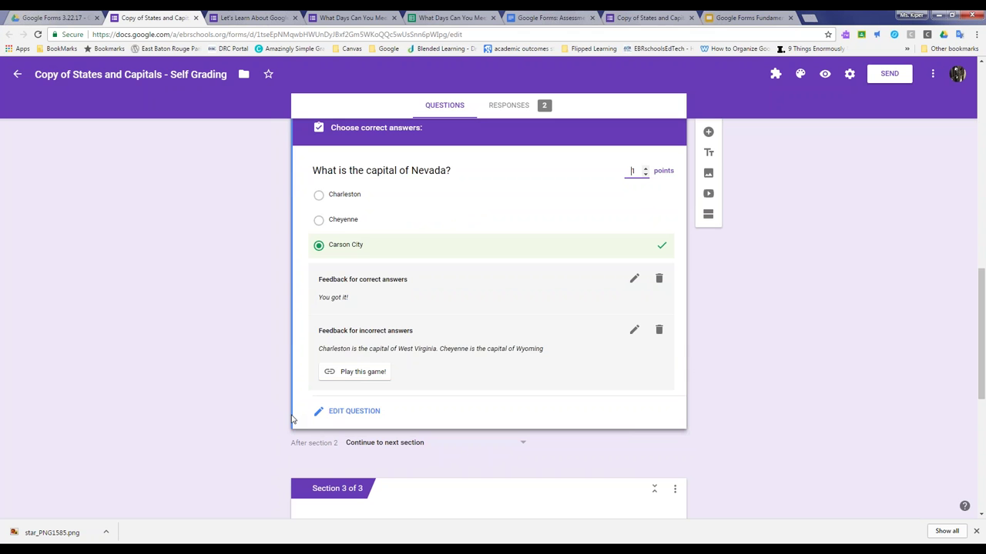
{"action": "scroll", "coordinate": [352, 244], "scroll_direction": "up", "scroll_amount": 2}
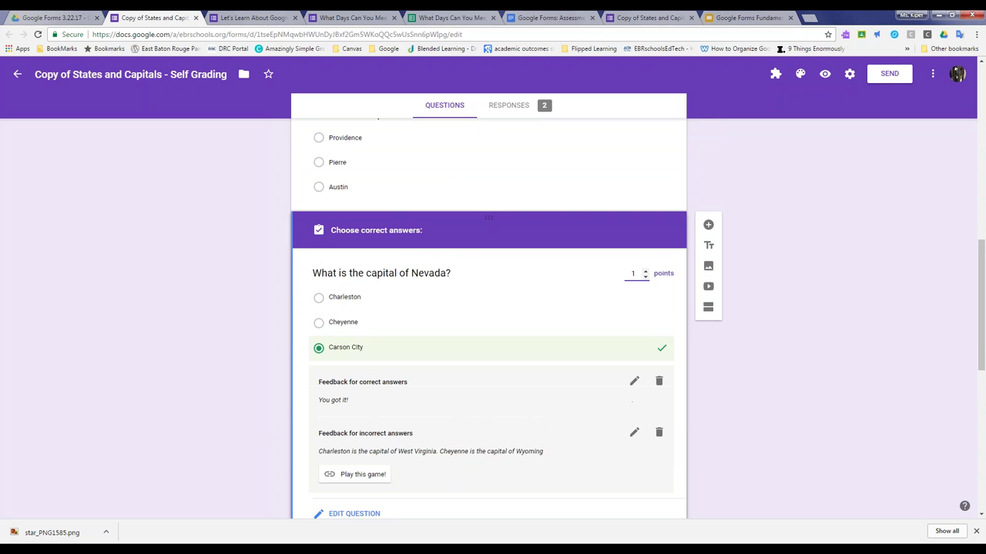
{"action": "scroll", "coordinate": [356, 290], "scroll_direction": "down", "scroll_amount": 2}
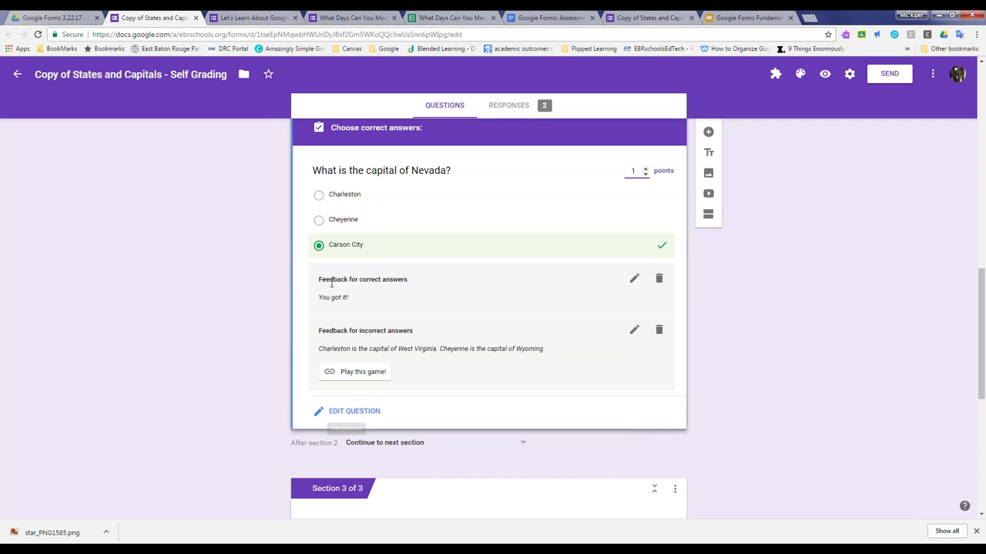
{"action": "scroll", "coordinate": [440, 212], "scroll_direction": "up", "scroll_amount": 1}
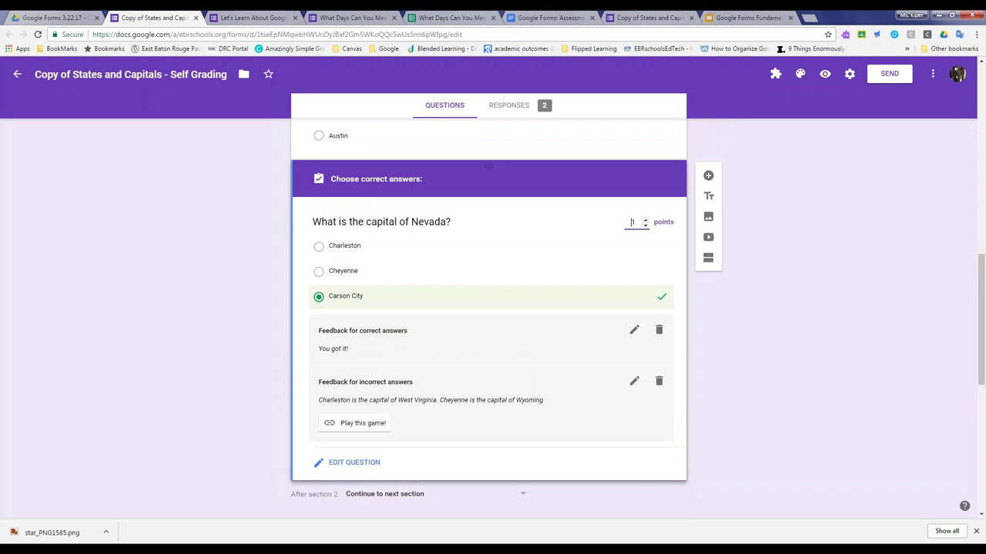
{"action": "scroll", "coordinate": [489, 308], "scroll_direction": "down", "scroll_amount": 3}
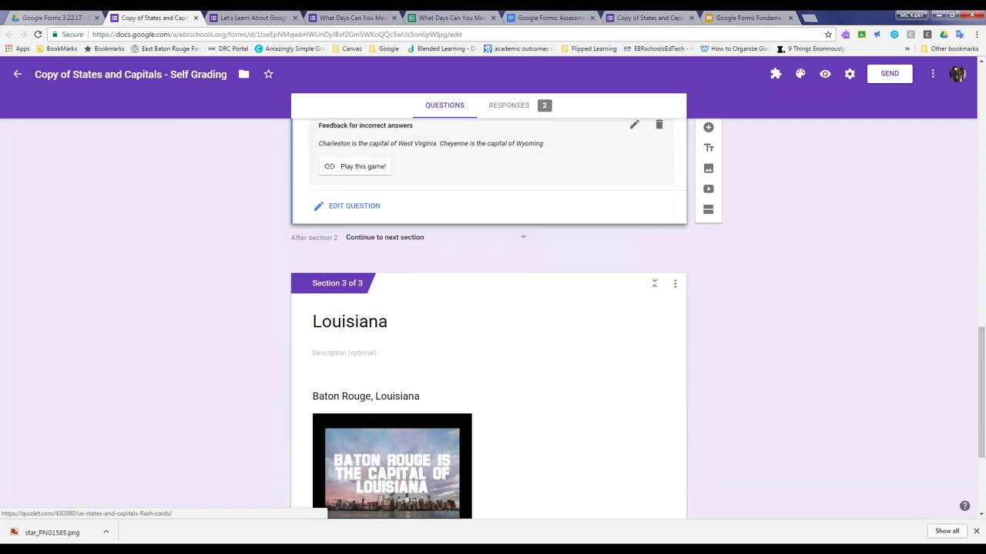
{"action": "scroll", "coordinate": [488, 308], "scroll_direction": "up", "scroll_amount": 5}
- Review Rhode Island's answer key and its correct/incorrect feedback, then open Nevada's feedback
{"action": "left_click", "coordinate": [399, 229]}
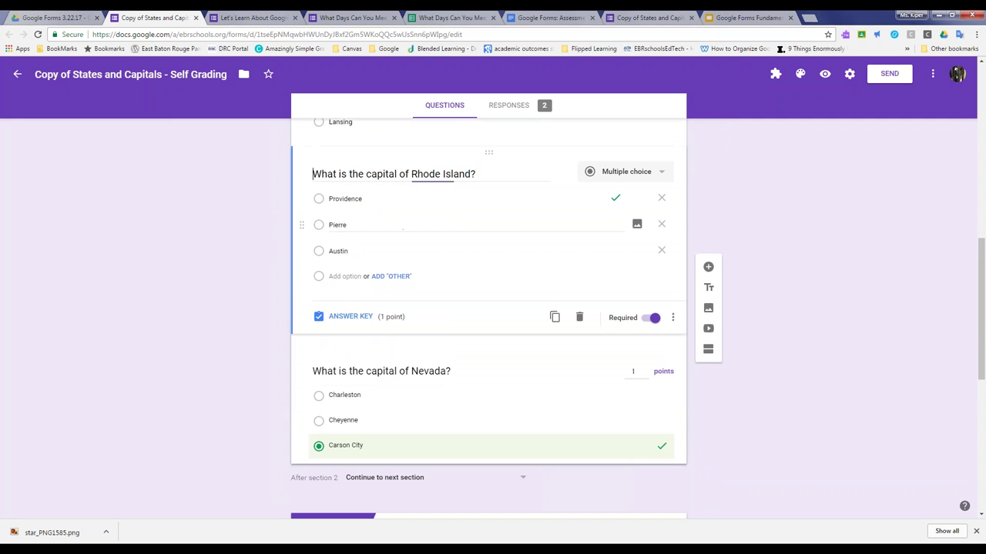
{"action": "left_click", "coordinate": [342, 317]}
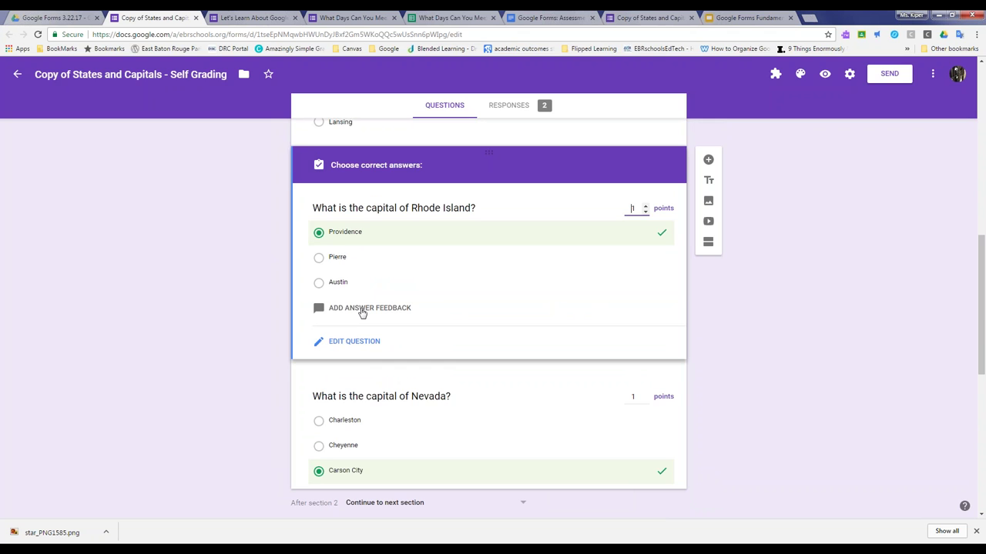
{"action": "left_click", "coordinate": [363, 312]}
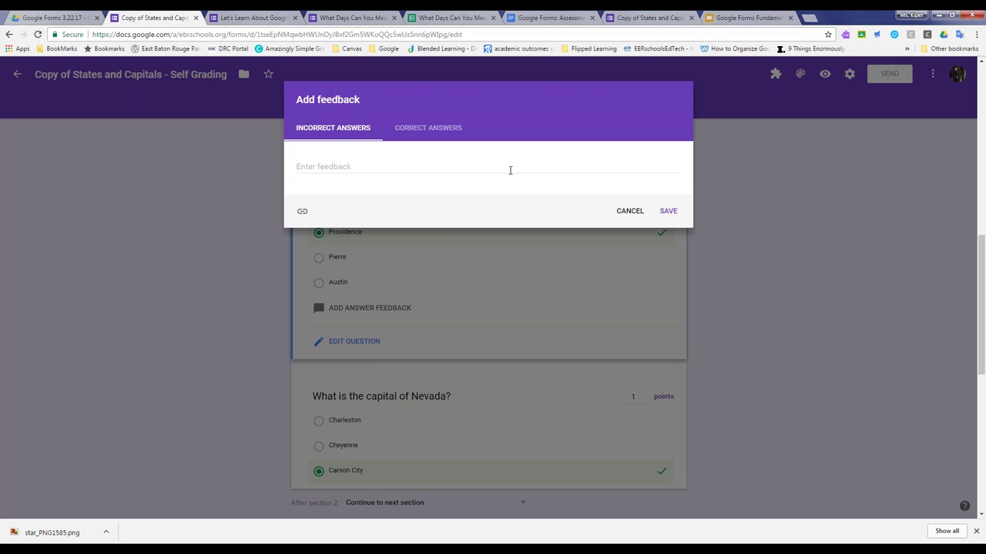
{"action": "left_click", "coordinate": [415, 133]}
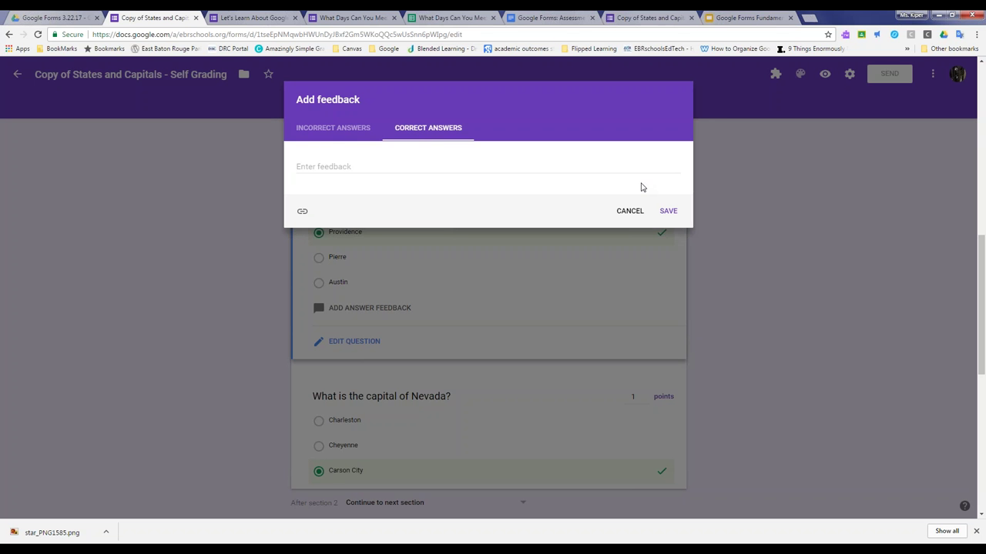
{"action": "left_click", "coordinate": [302, 213]}
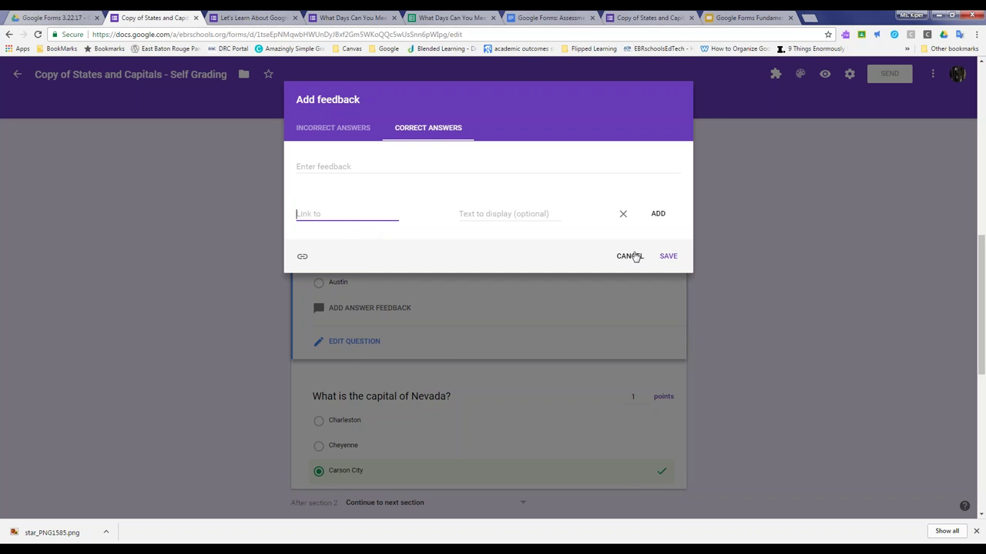
{"action": "left_click", "coordinate": [339, 129]}
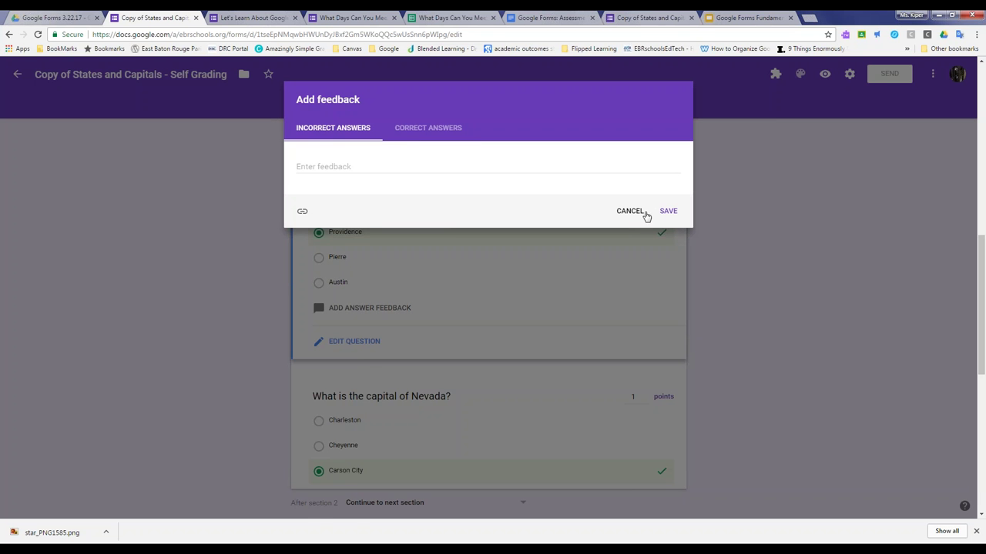
{"action": "left_click", "coordinate": [667, 212]}
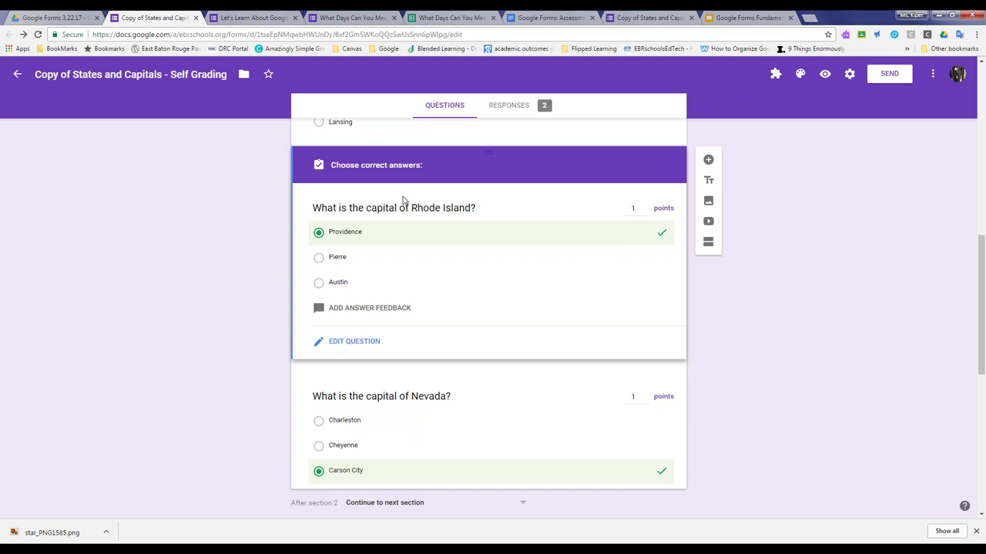
{"action": "left_click", "coordinate": [414, 408]}
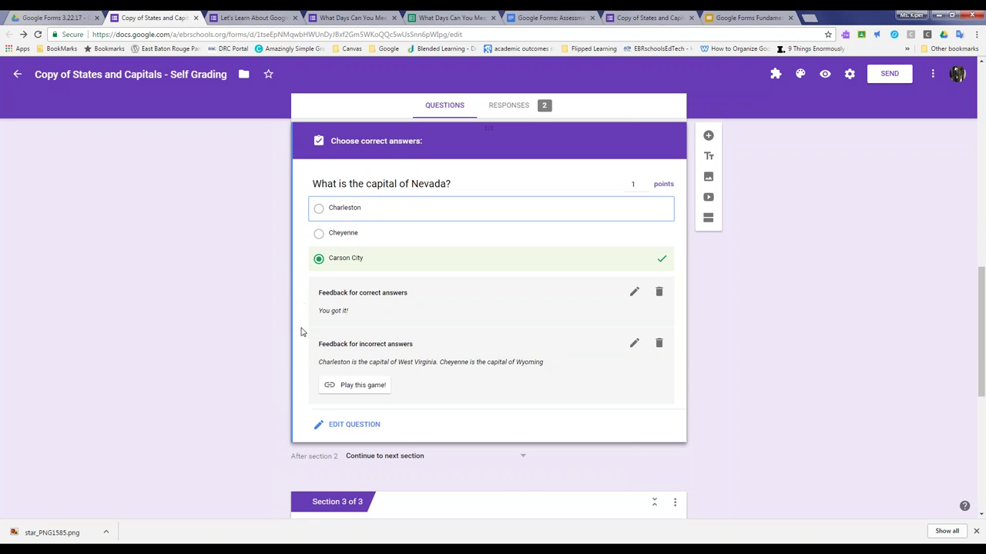
- Open the Quizlet US States and Capitals game from the feedback, then return to the Assessment Driven by Data document
{"action": "left_click", "coordinate": [358, 393]}
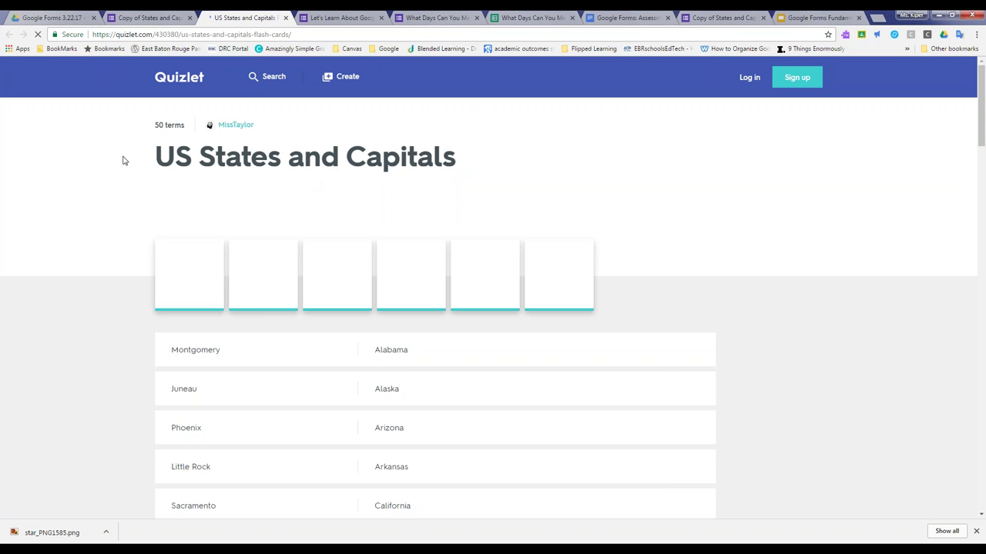
{"action": "scroll", "coordinate": [127, 246], "scroll_direction": "down", "scroll_amount": 2}
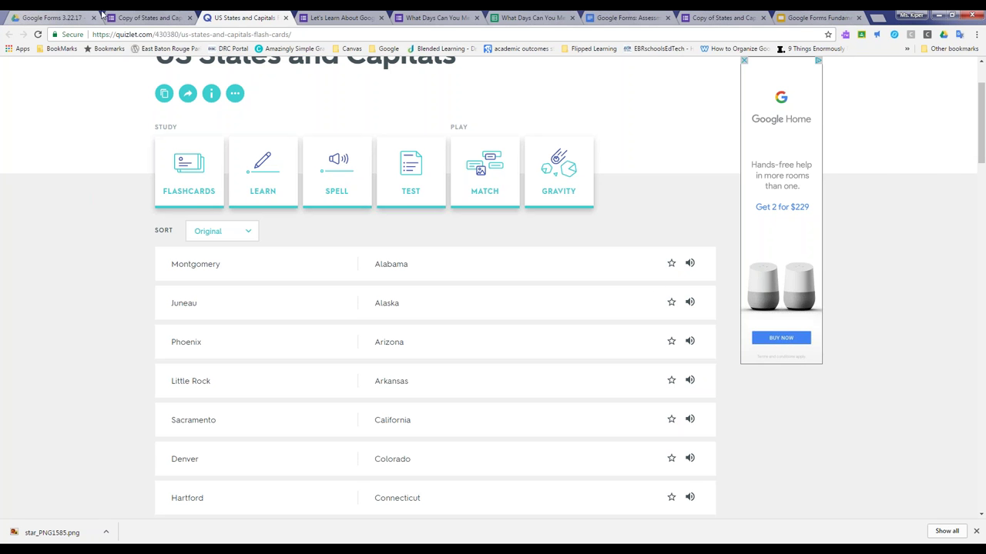
{"action": "left_click", "coordinate": [627, 17]}
{"action": "left_click", "coordinate": [198, 279]}
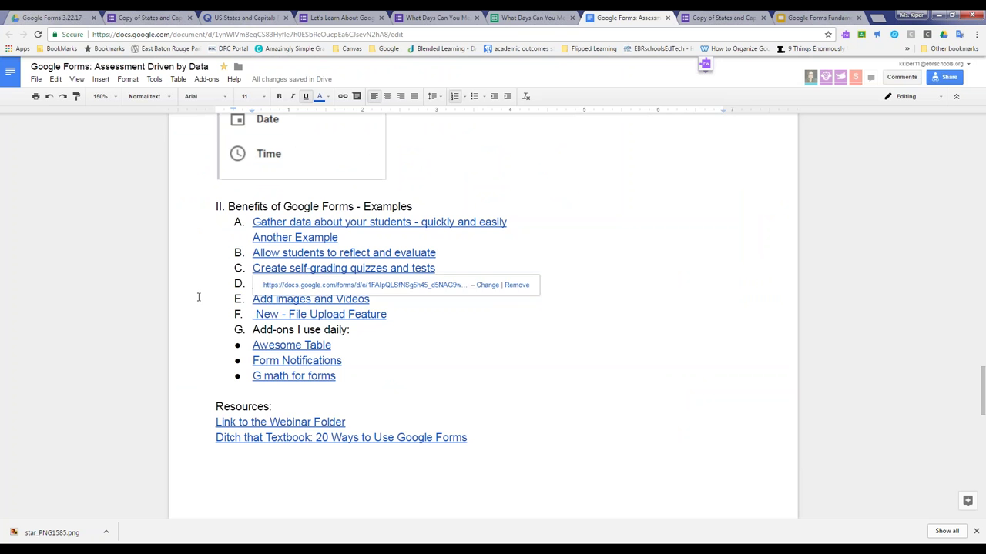
- Follow the Add images and Videos link, then bring up the What Days Can You Meet? form with its calendar image
{"action": "left_click", "coordinate": [198, 297]}
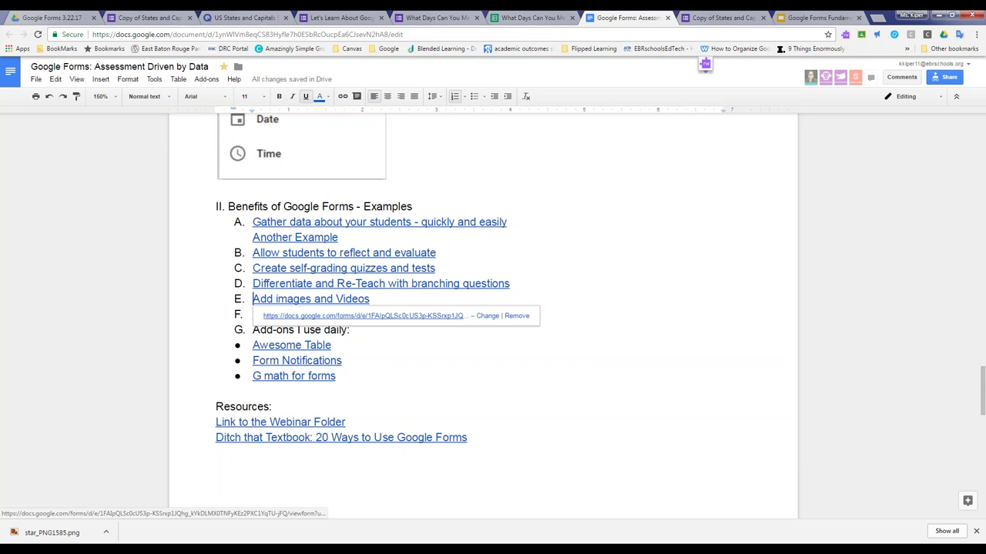
{"action": "left_click", "coordinate": [354, 315]}
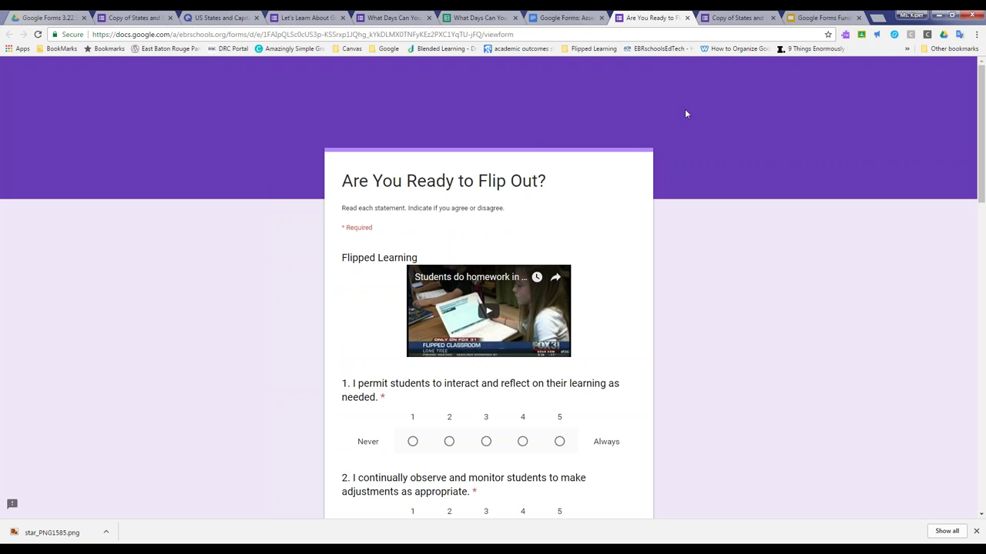
{"action": "left_click", "coordinate": [378, 14]}
{"action": "scroll", "coordinate": [579, 286], "scroll_direction": "down", "scroll_amount": 3}
- Search YouTube for 'flipped classrooms' and insert the 'What a flipped classroom looks like' video
{"action": "scroll", "coordinate": [579, 286], "scroll_direction": "up", "scroll_amount": 1}
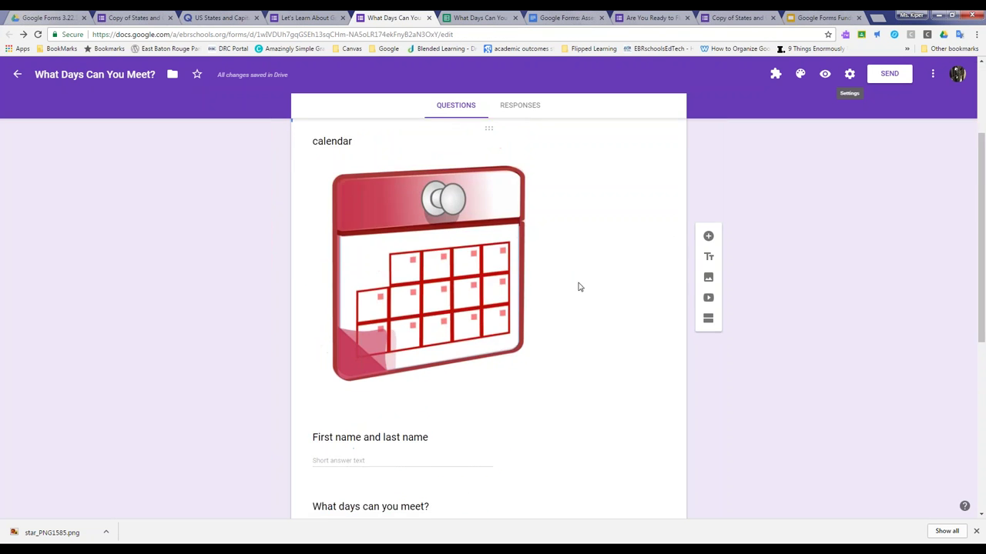
{"action": "scroll", "coordinate": [579, 286], "scroll_direction": "up", "scroll_amount": 2}
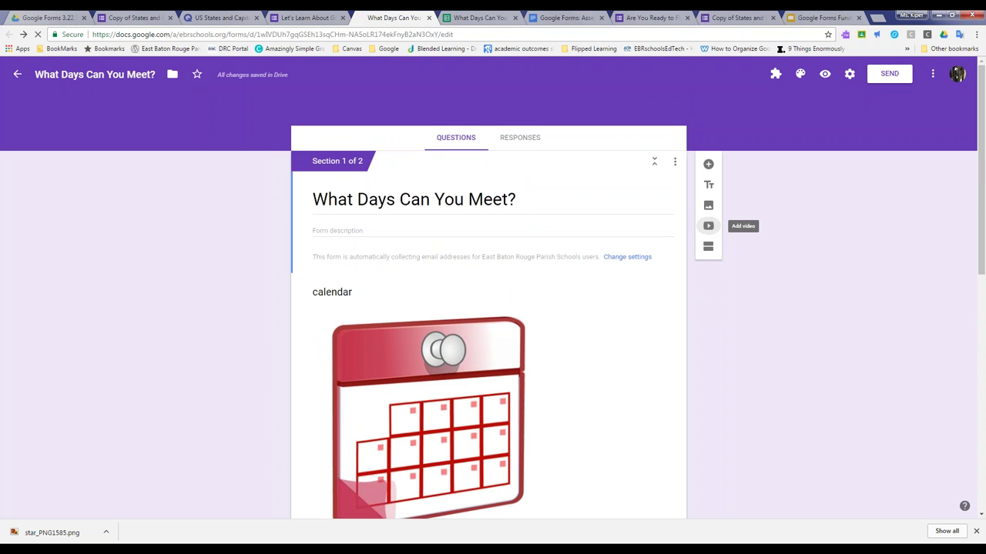
{"action": "left_click", "coordinate": [708, 227]}
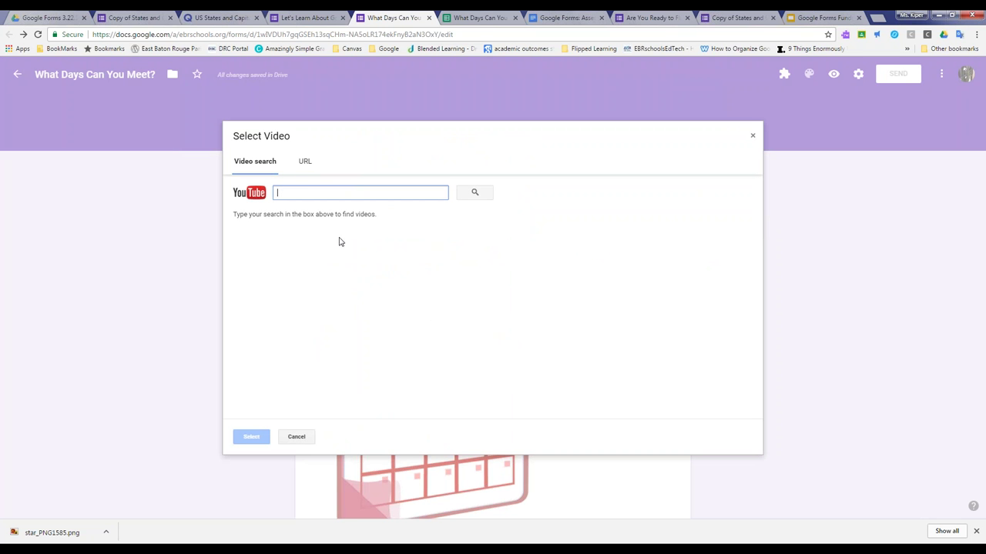
{"action": "type", "text": "flipped "}
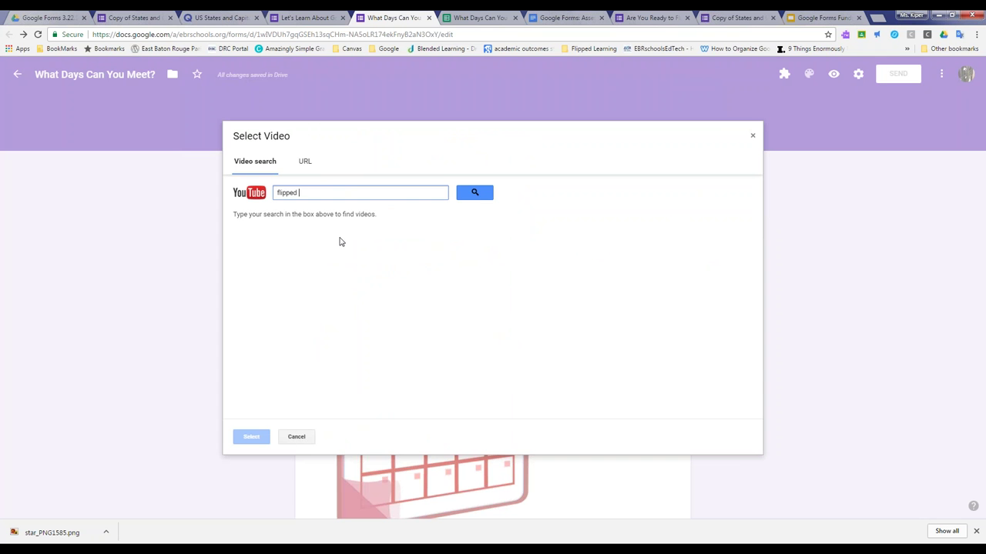
{"action": "type", "text": "classrooms"}
{"action": "key", "text": "Return"}
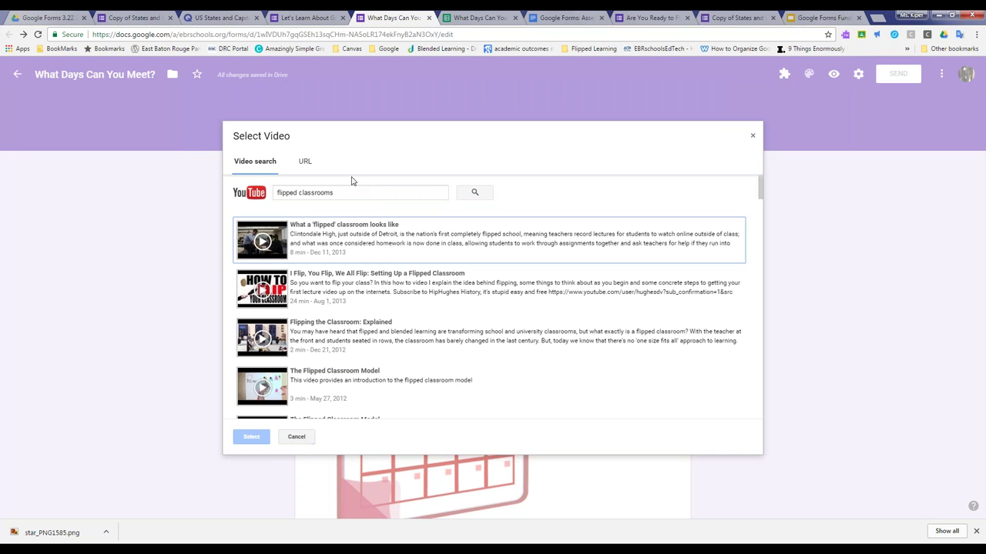
{"action": "left_click", "coordinate": [316, 254]}
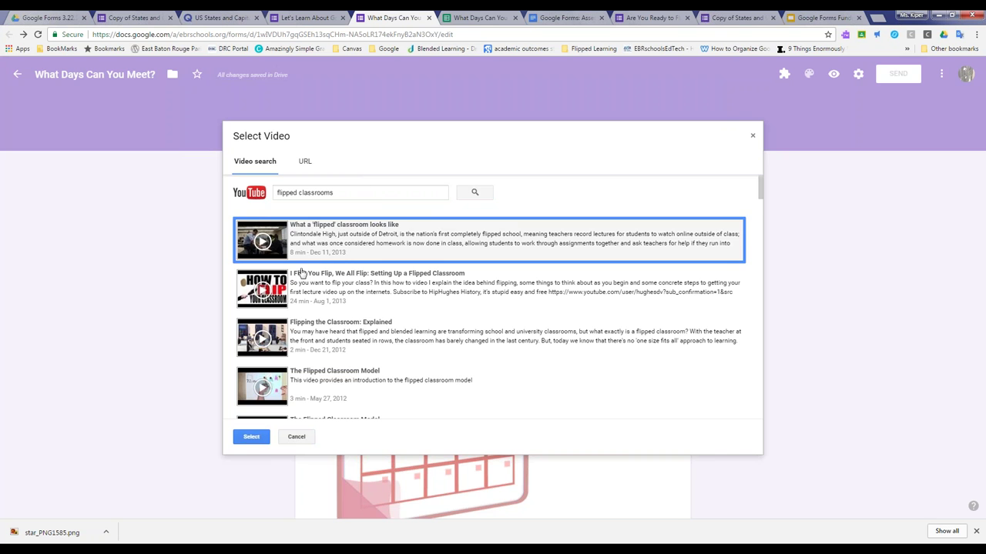
{"action": "left_click", "coordinate": [251, 436]}
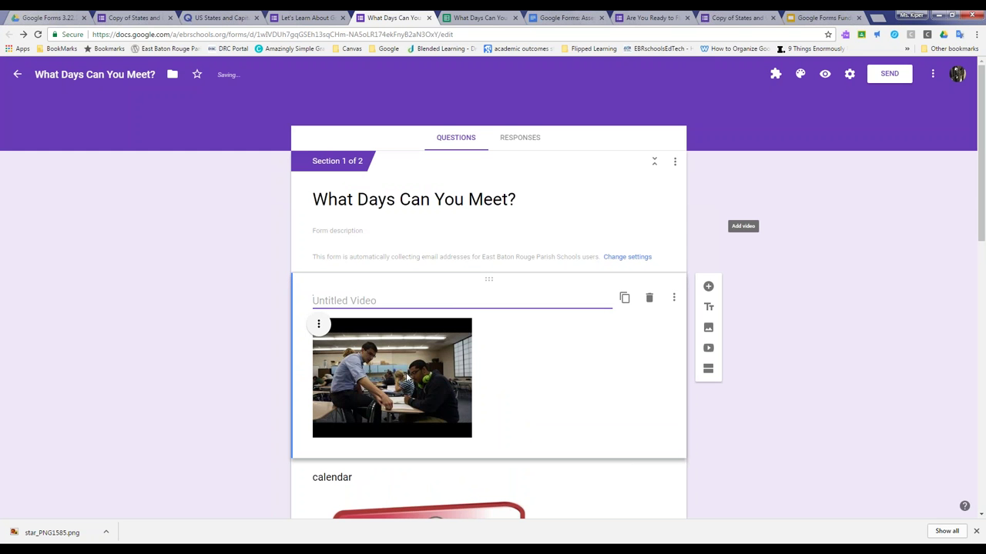
- Center-align the video and title it 'Flipped Classrooms'
{"action": "left_click", "coordinate": [320, 326]}
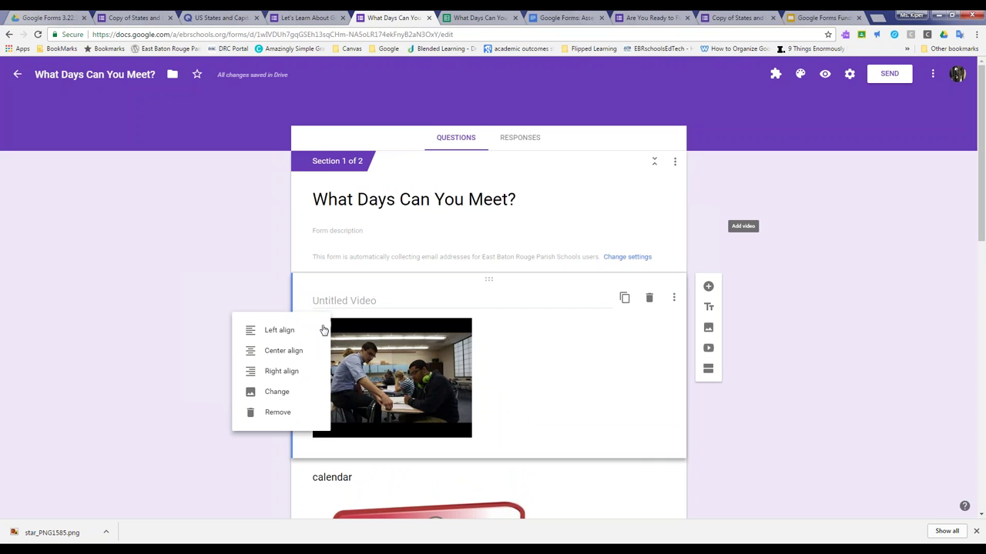
{"action": "left_click", "coordinate": [272, 352]}
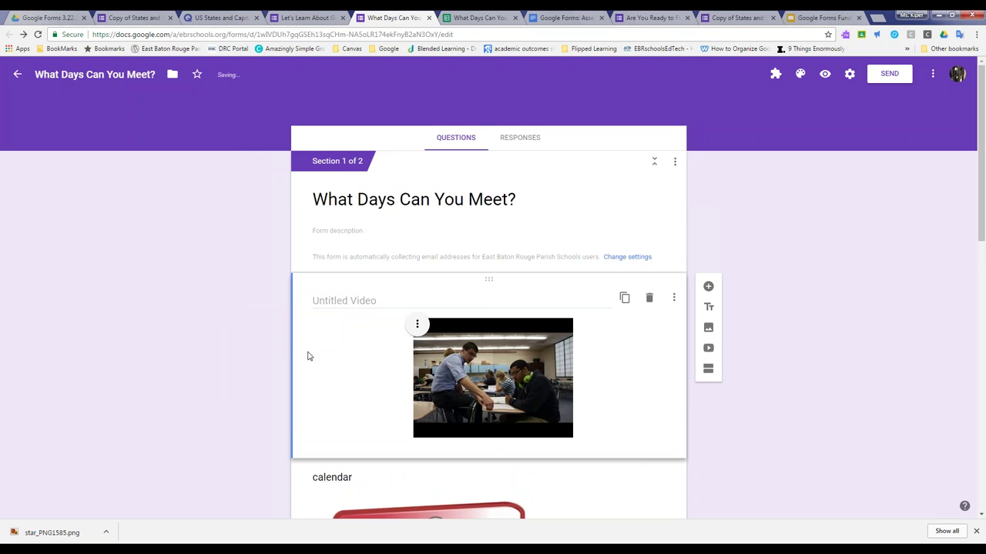
{"action": "left_click", "coordinate": [389, 302]}
{"action": "type", "text": "Fli"}
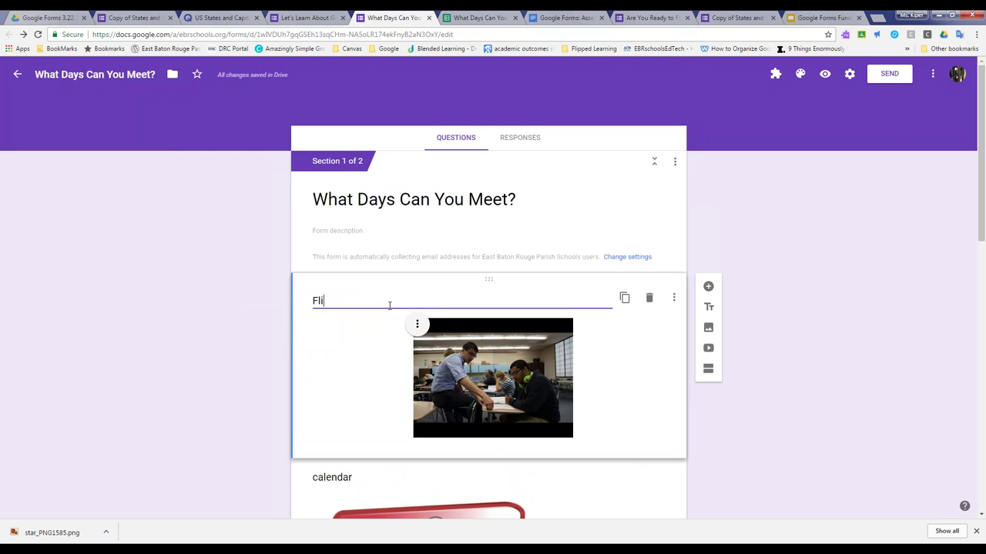
{"action": "type", "text": "pped Classrooms"}
{"action": "left_click", "coordinate": [337, 395]}
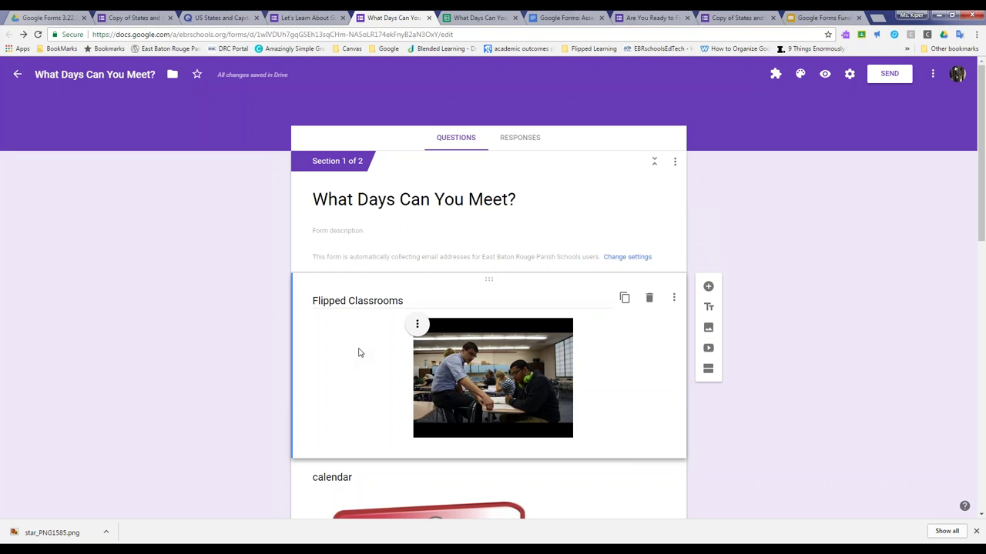
- Return to the Assessment Driven by Data document
{"action": "scroll", "coordinate": [369, 357], "scroll_direction": "down", "scroll_amount": 1}
{"action": "scroll", "coordinate": [369, 357], "scroll_direction": "down", "scroll_amount": 1}
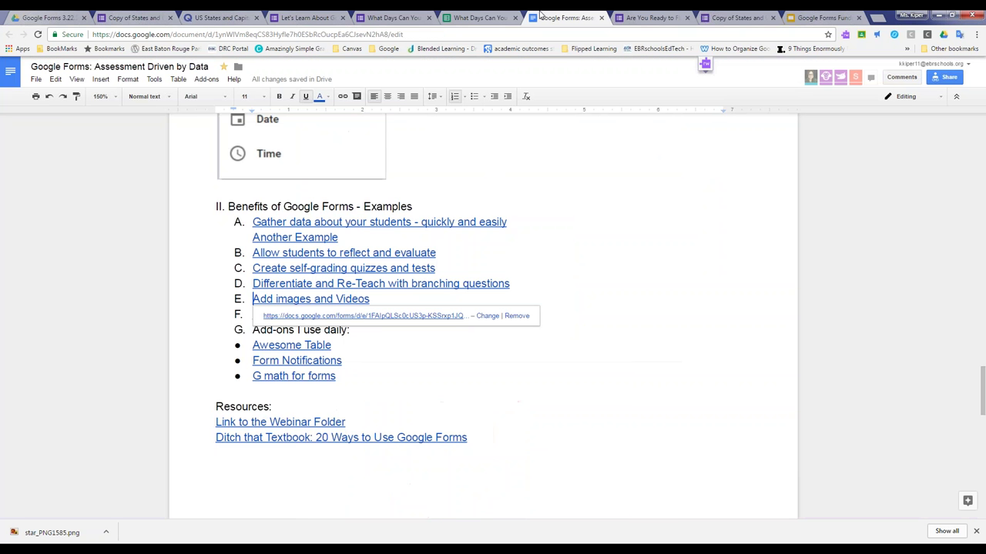
{"action": "left_click", "coordinate": [562, 17]}
- Follow the New - File Upload Feature link to the Upload File Example form and open its editor
{"action": "scroll", "coordinate": [211, 306], "scroll_direction": "down", "scroll_amount": 2}
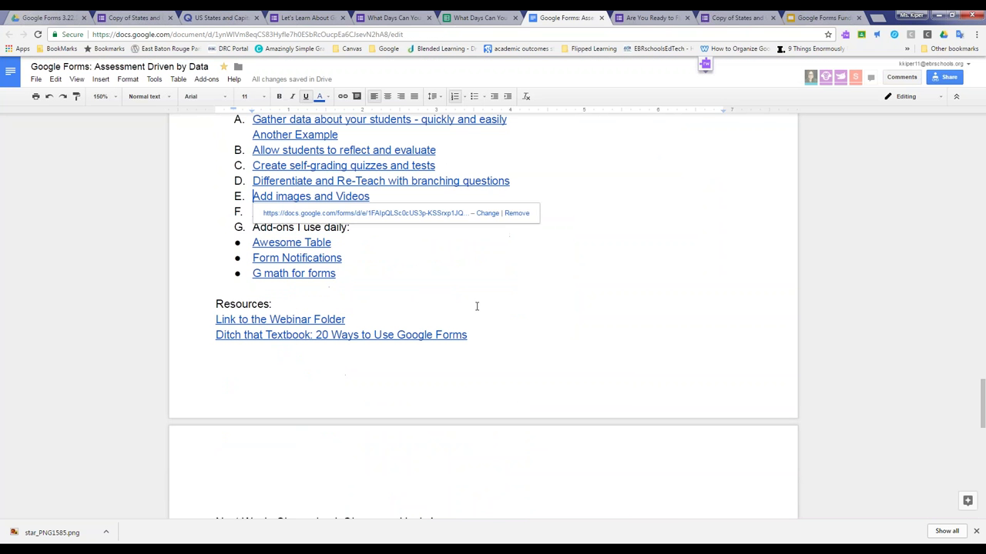
{"action": "left_click", "coordinate": [493, 268]}
{"action": "left_click", "coordinate": [355, 218]}
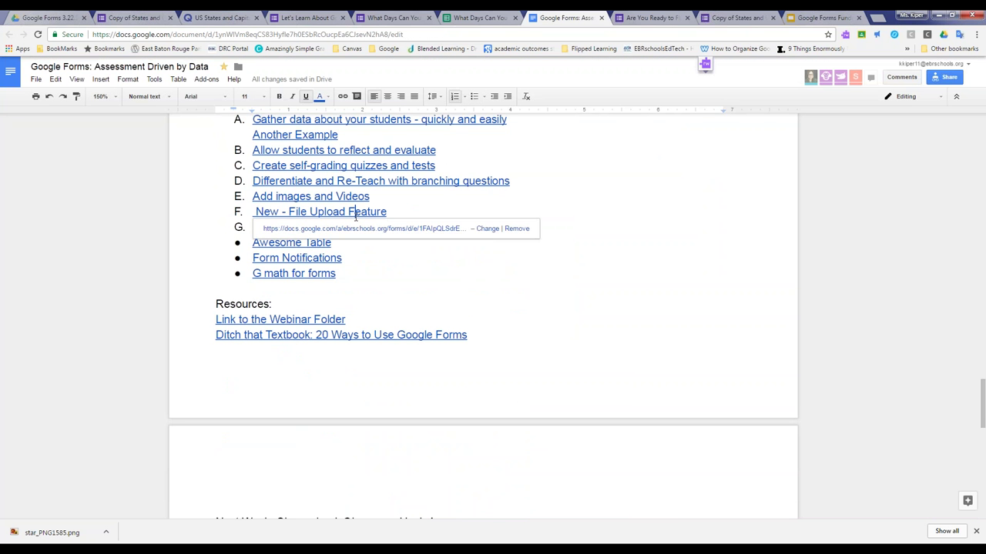
{"action": "left_click", "coordinate": [355, 228]}
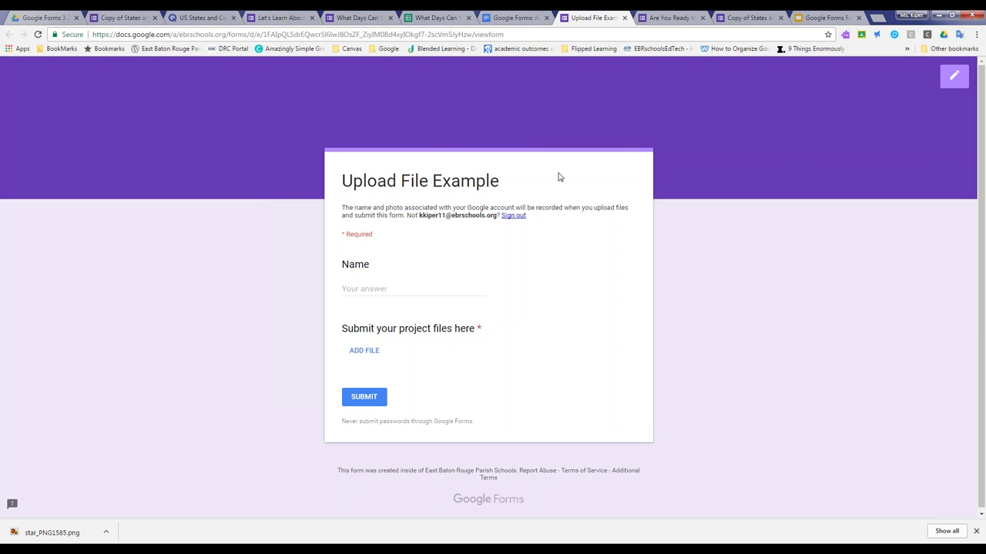
{"action": "left_click", "coordinate": [953, 76]}
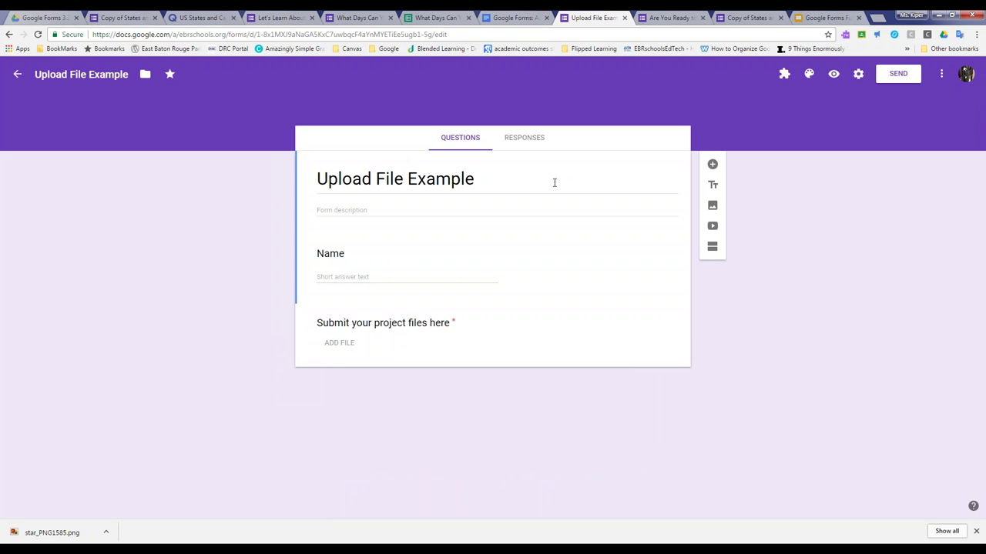
- Limit the project-files upload question to 1 file with a 100 MB maximum size
{"action": "left_click", "coordinate": [367, 339]}
{"action": "left_click", "coordinate": [659, 335]}
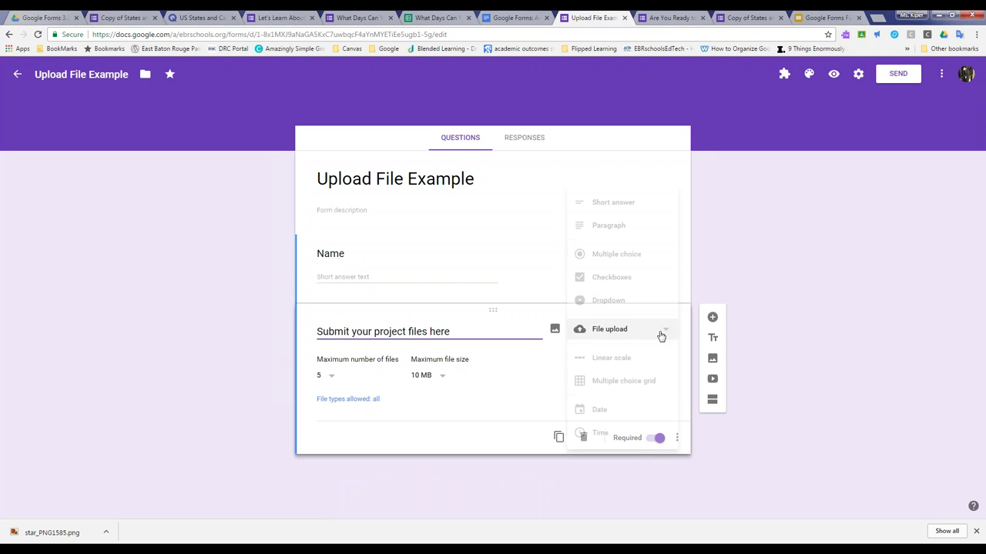
{"action": "left_click", "coordinate": [455, 433]}
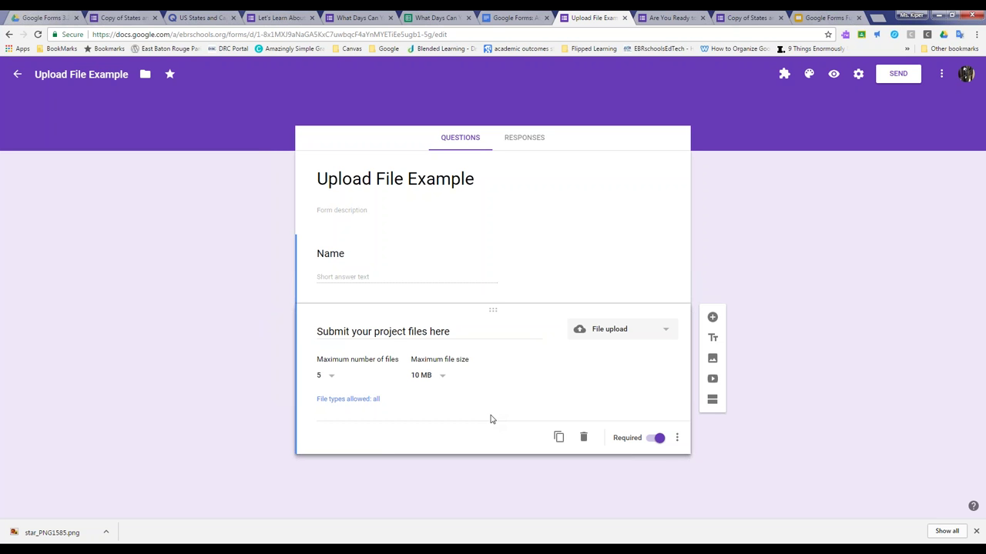
{"action": "left_click", "coordinate": [331, 376]}
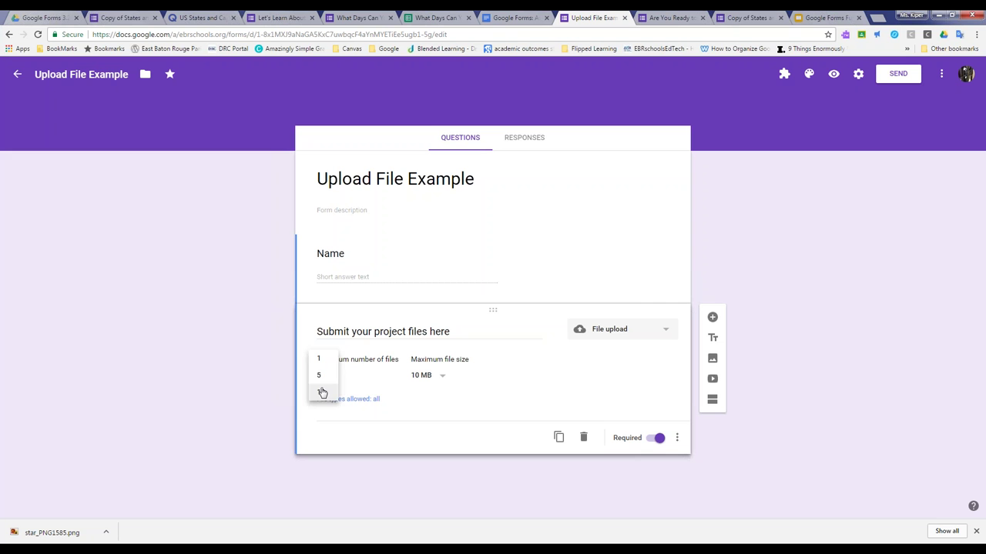
{"action": "left_click", "coordinate": [322, 393]}
{"action": "left_click", "coordinate": [331, 376]}
{"action": "left_click", "coordinate": [325, 342]}
{"action": "left_click", "coordinate": [431, 376]}
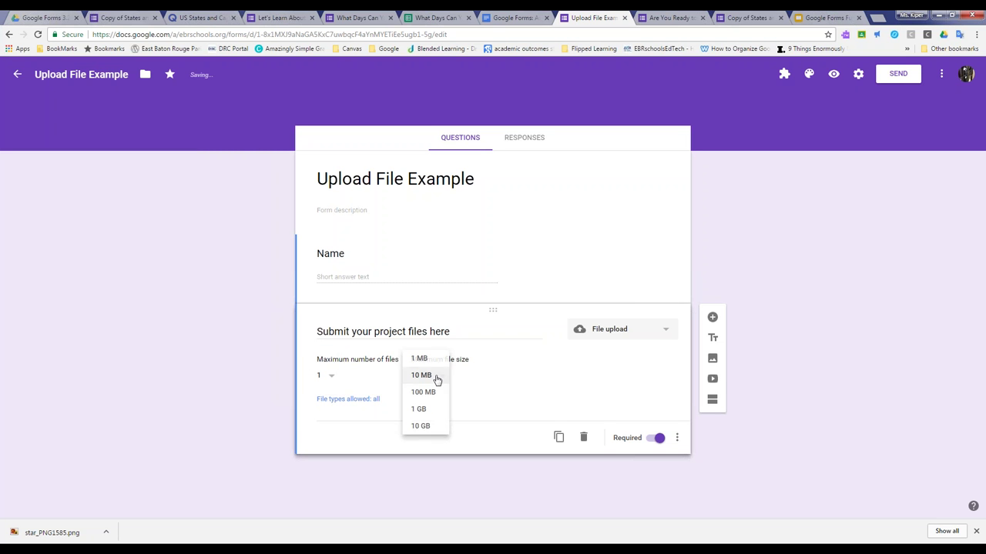
{"action": "left_click", "coordinate": [428, 393]}
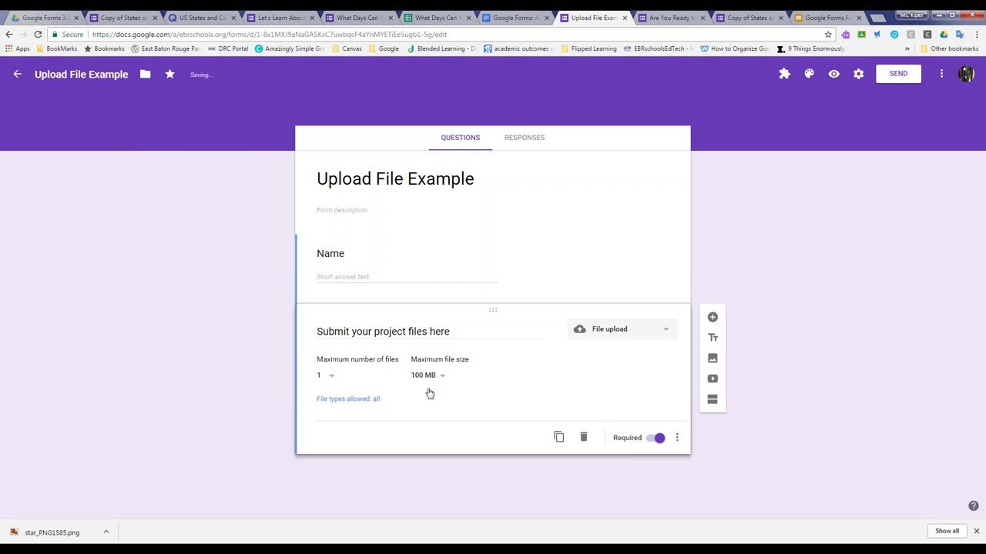
- Keep all file types allowed, apply the settings, and switch back to the document
{"action": "left_click", "coordinate": [348, 399]}
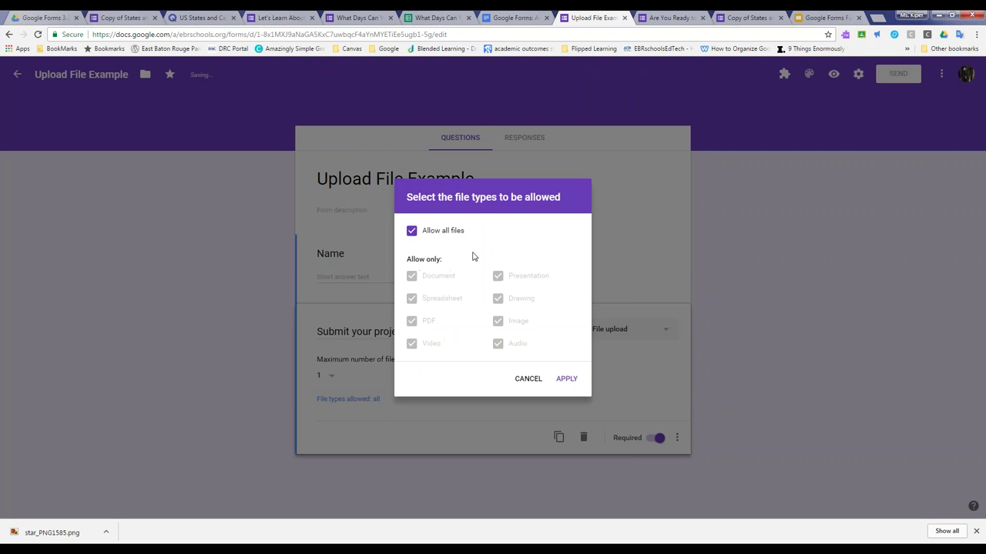
{"action": "left_click", "coordinate": [412, 232]}
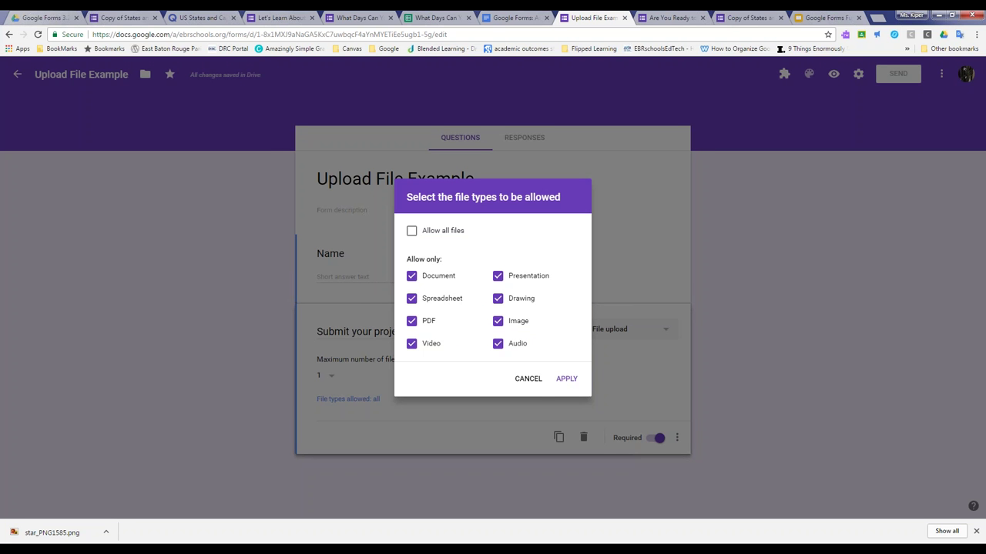
{"action": "left_click", "coordinate": [411, 234]}
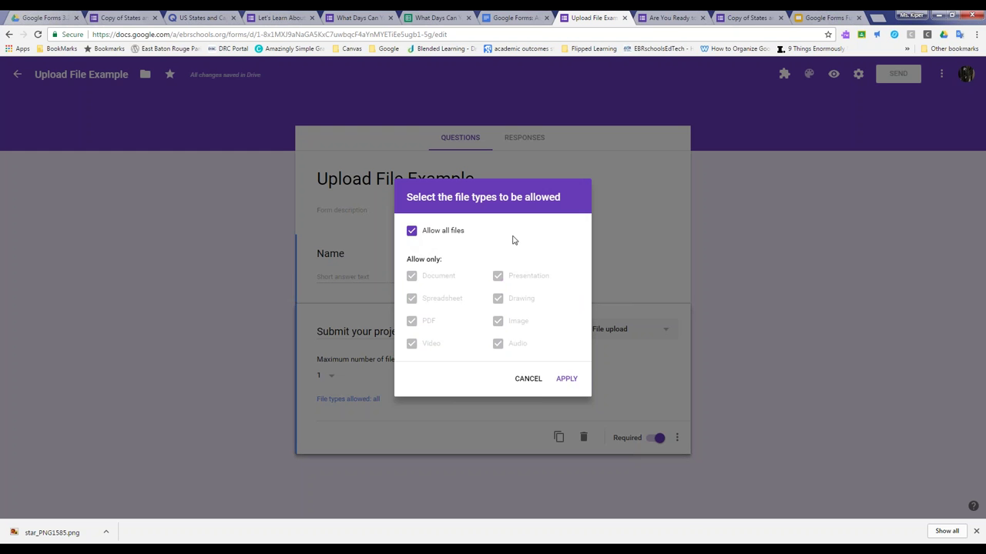
{"action": "left_click", "coordinate": [566, 380]}
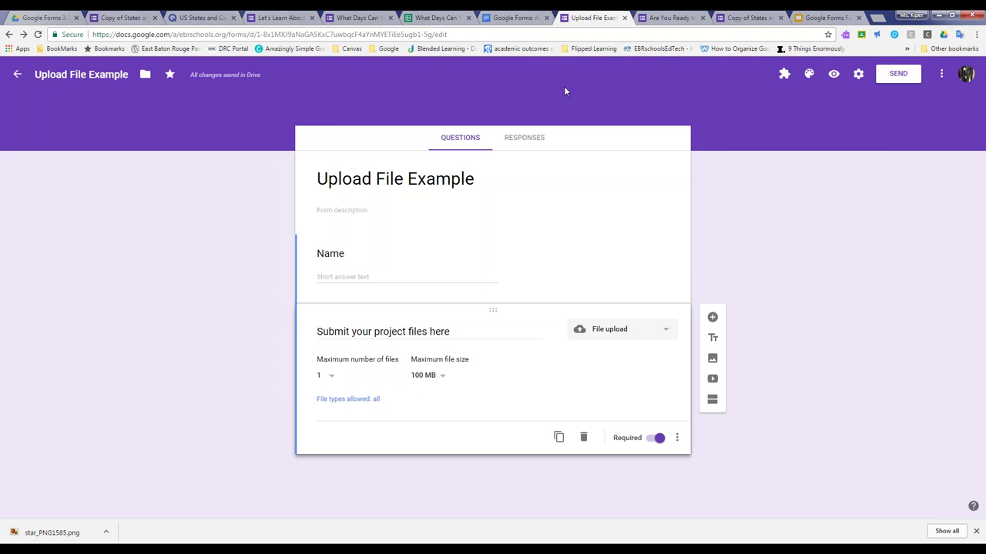
{"action": "left_click", "coordinate": [510, 17]}
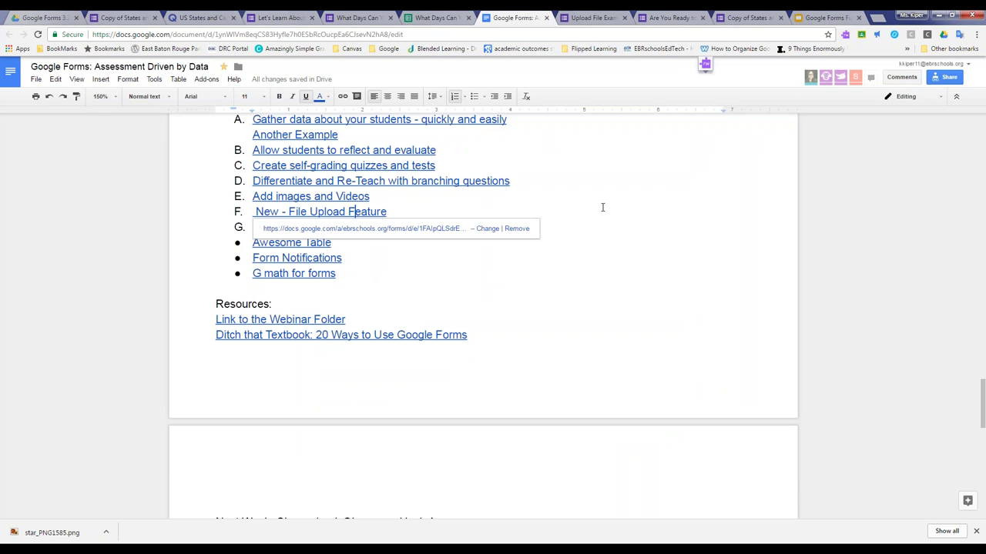
- Dismiss the link preview and switch to the Copy of States and Capitals - Self Grading editor
{"action": "left_click", "coordinate": [388, 278]}
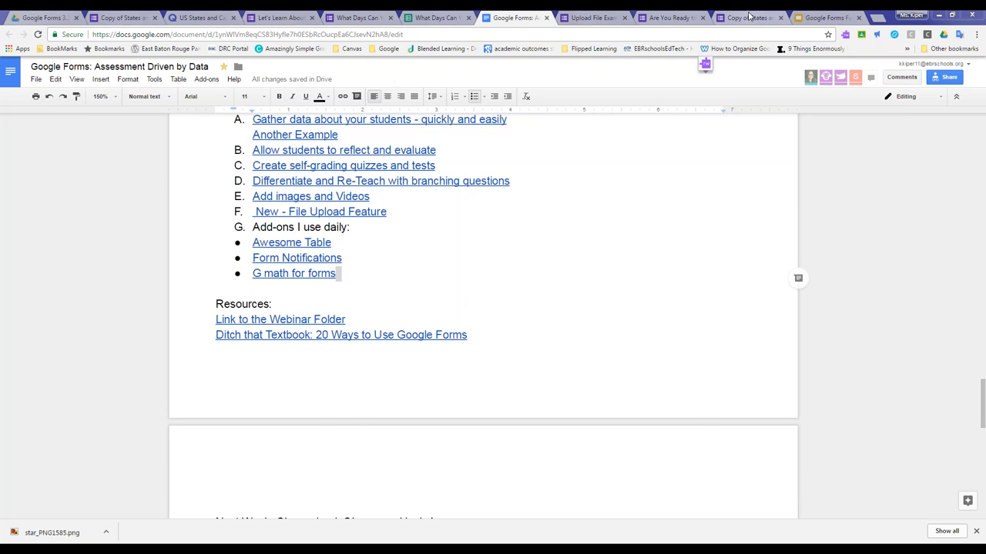
{"action": "left_click", "coordinate": [751, 17]}
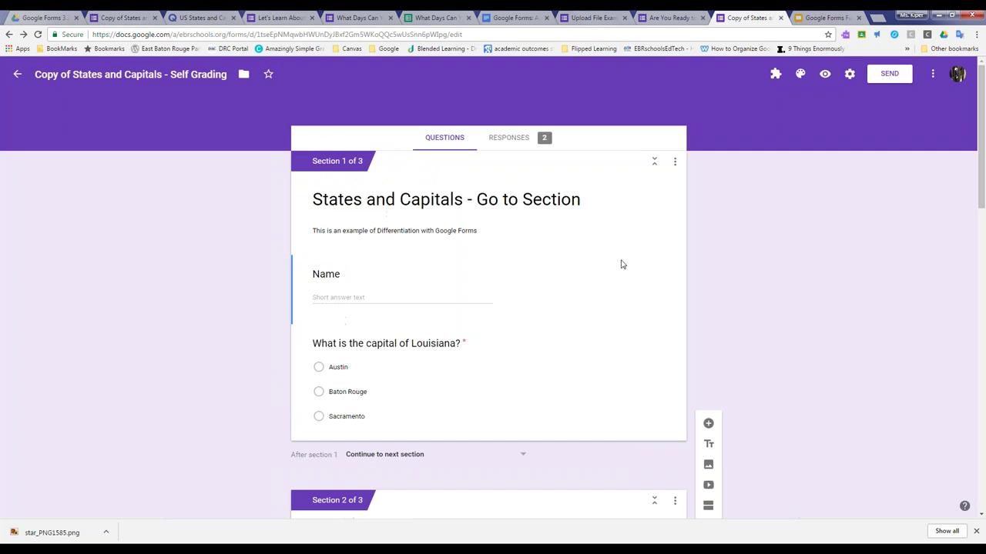
- Browse the add-ons gallery from the More menu, viewing Form Notifications, then close it
{"action": "left_click", "coordinate": [933, 75]}
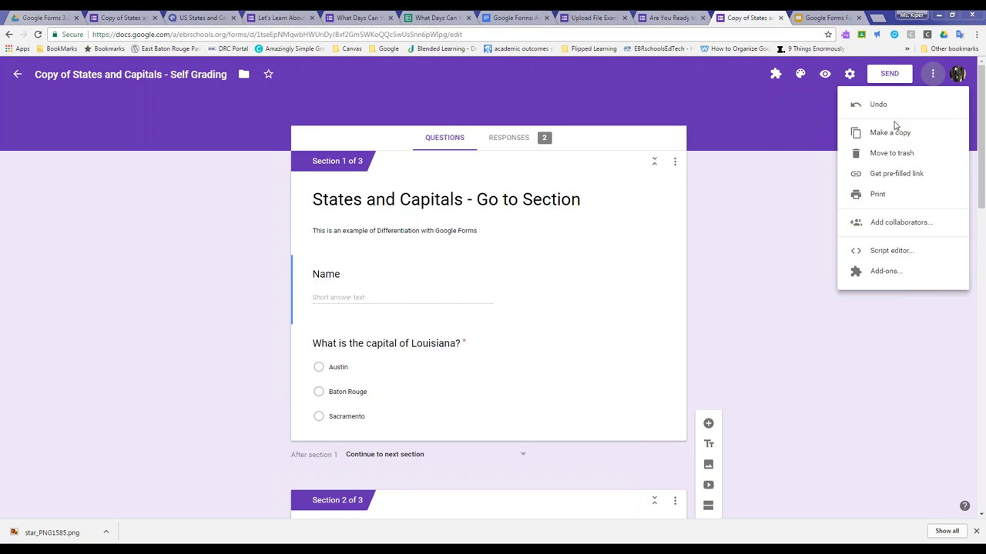
{"action": "left_click", "coordinate": [884, 271]}
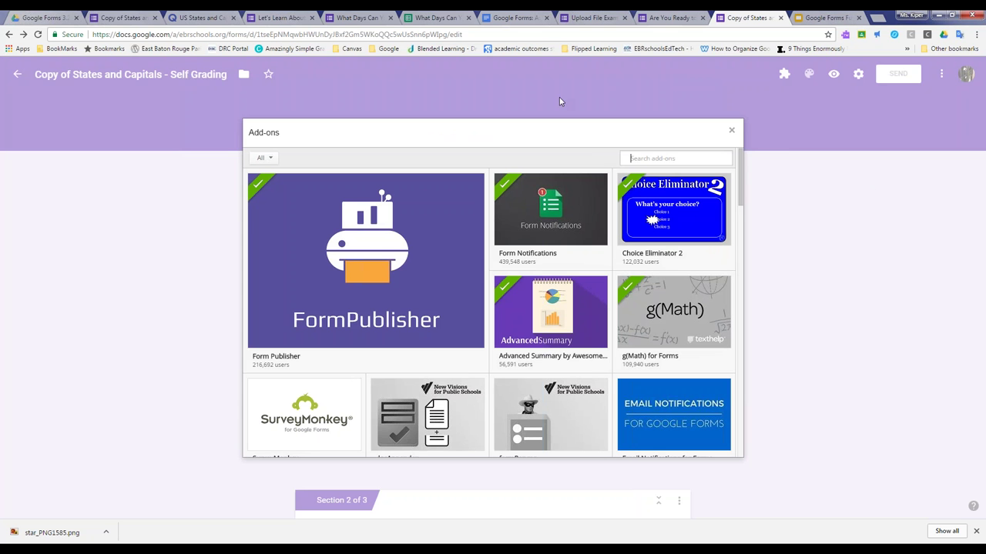
{"action": "mouse_move", "coordinate": [543, 209]}
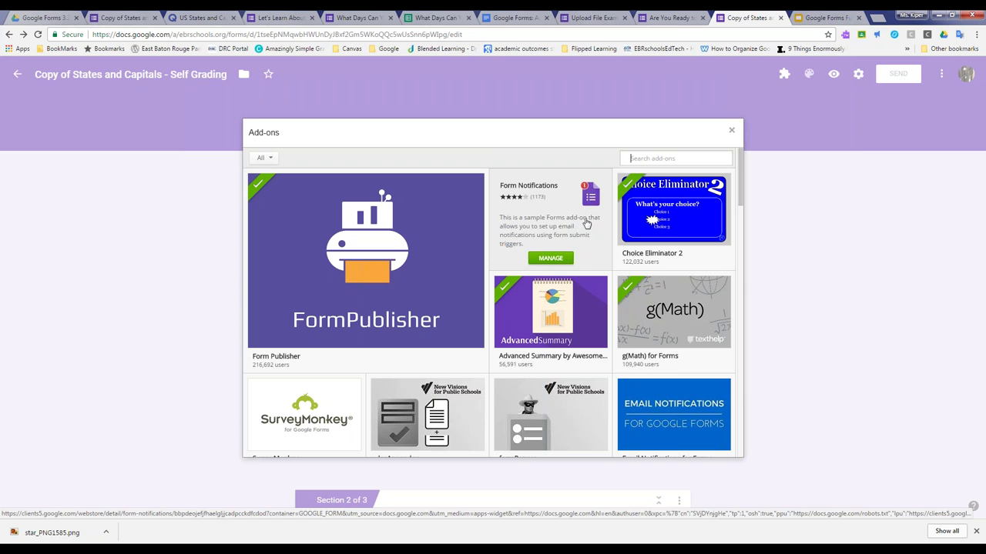
{"action": "left_click", "coordinate": [733, 132]}
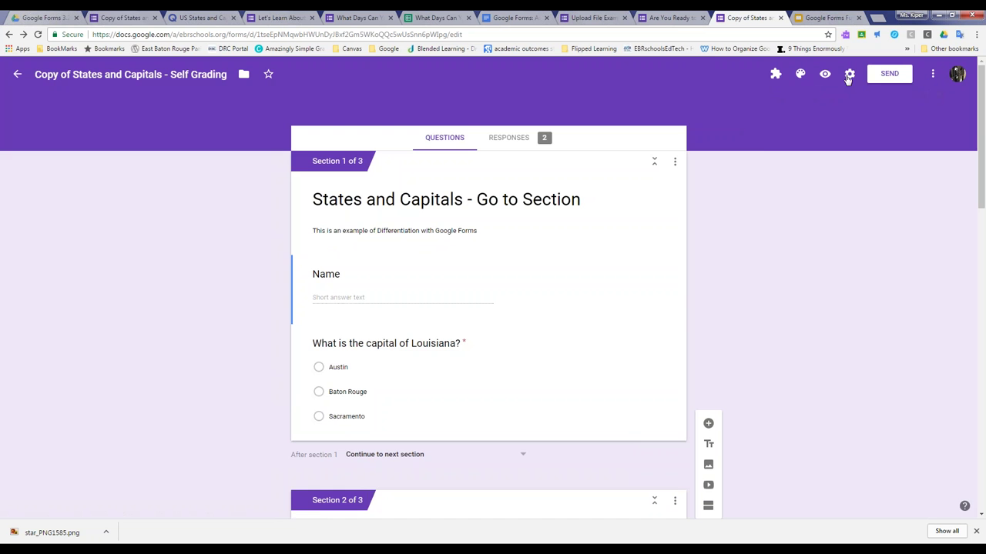
- Configure Form Notifications to e-mail you after every 5 responses instead of 10
{"action": "left_click", "coordinate": [776, 77]}
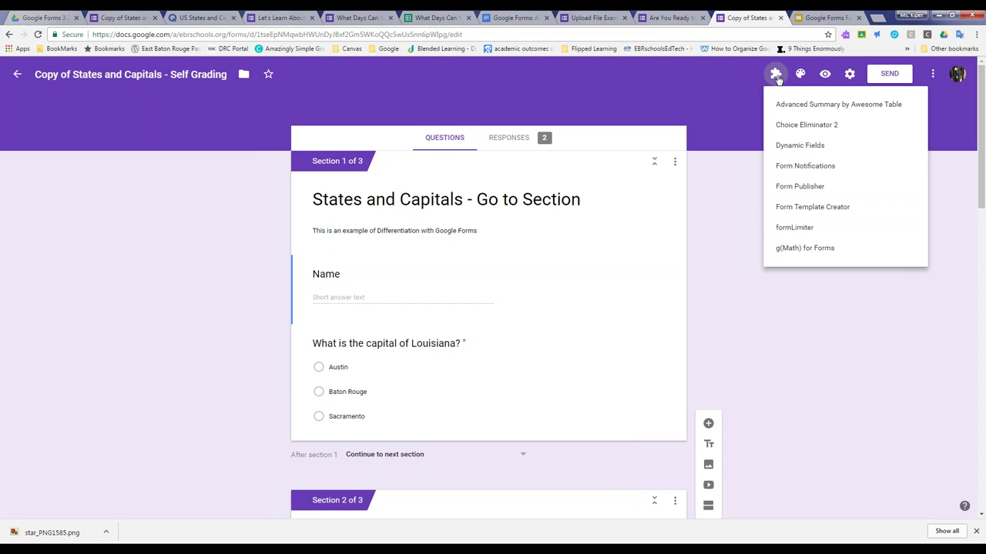
{"action": "left_click", "coordinate": [796, 166]}
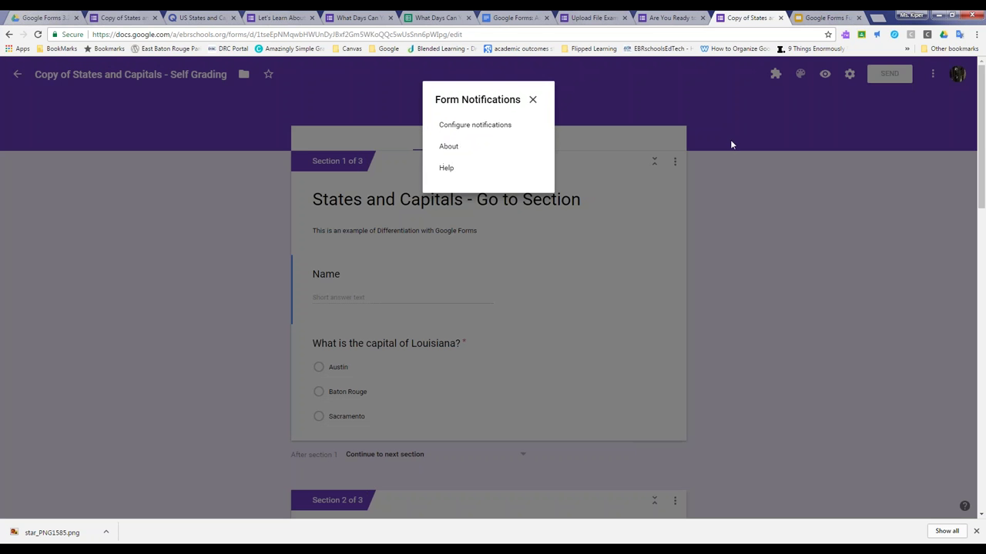
{"action": "left_click", "coordinate": [500, 127]}
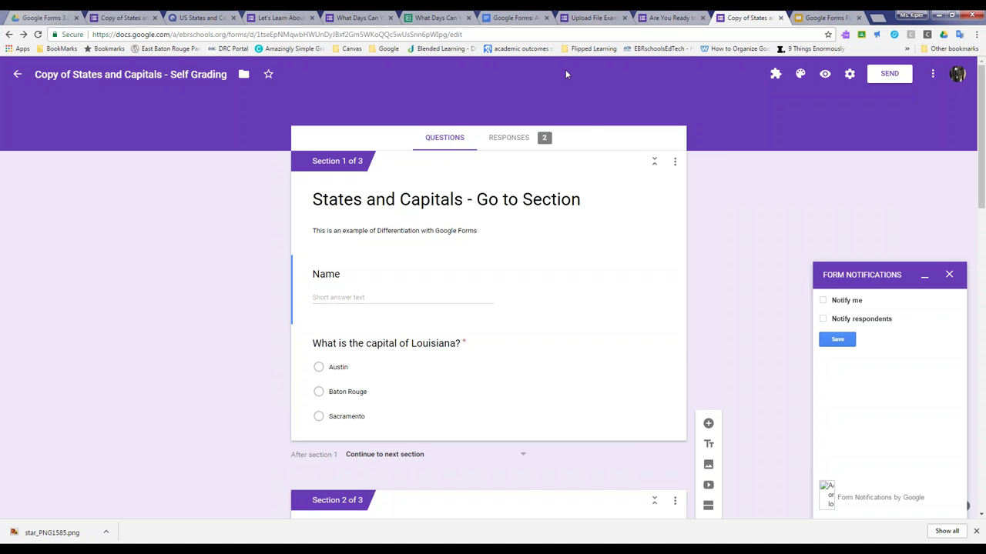
{"action": "left_click", "coordinate": [823, 302]}
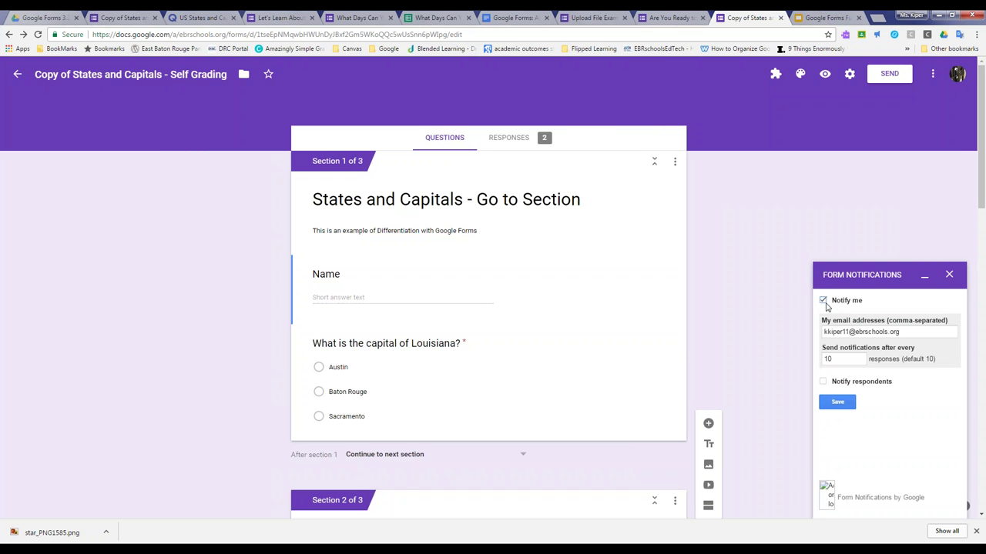
{"action": "left_click_drag", "start_coordinate": [311, 339], "coordinate": [362, 502]}
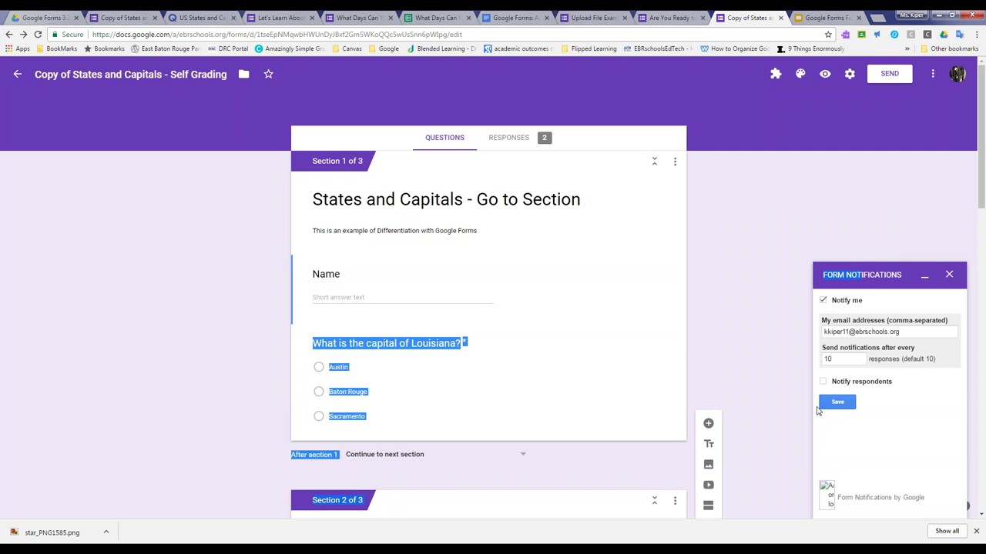
{"action": "left_click", "coordinate": [836, 358]}
{"action": "key", "text": "BackSpace"}
{"action": "key", "text": "BackSpace"}
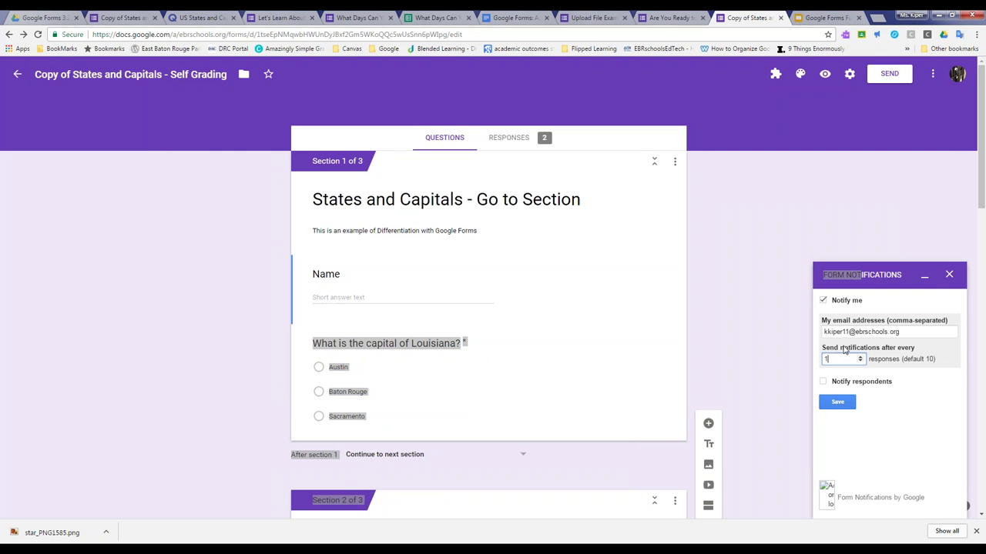
{"action": "key", "text": "BackSpace"}
{"action": "type", "text": "5"}
{"action": "left_click", "coordinate": [833, 402]}
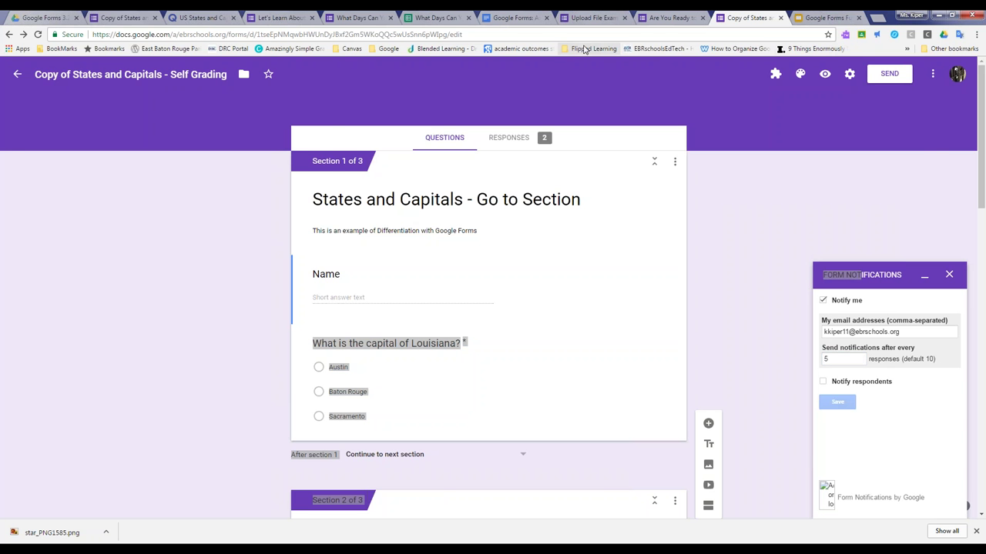
- Open the Advanced Summary by Awesome Table Web Store page, scroll through it, and return
{"action": "left_click", "coordinate": [516, 16]}
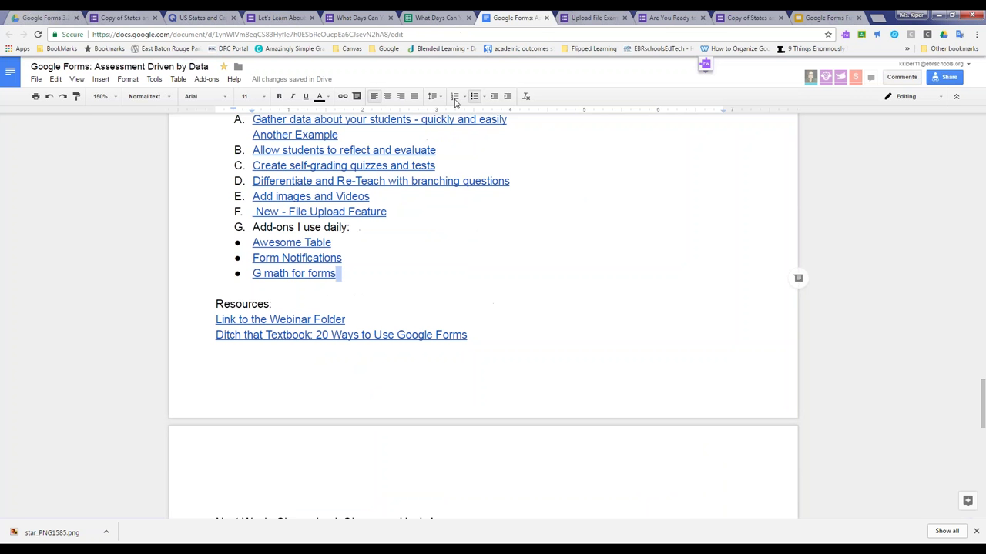
{"action": "left_click", "coordinate": [314, 242]}
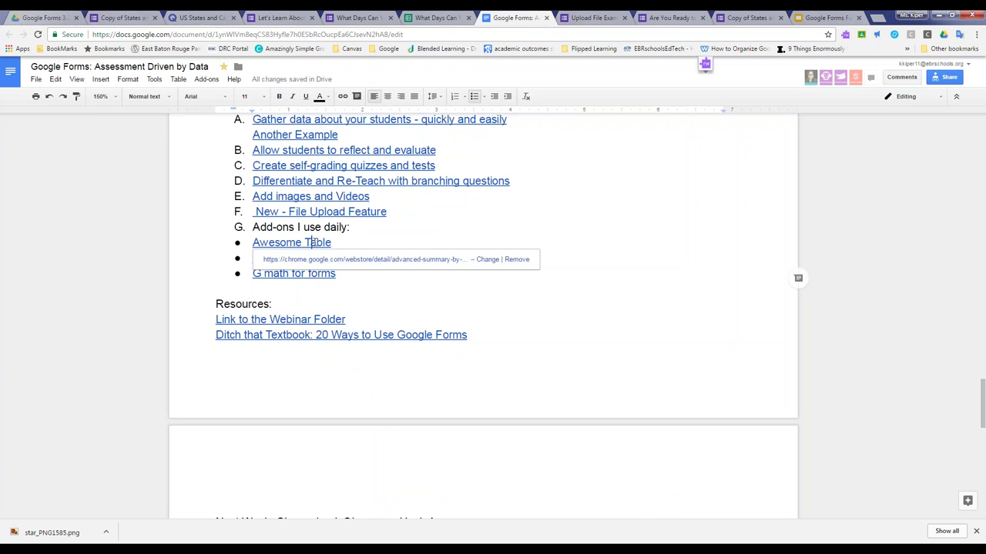
{"action": "left_click", "coordinate": [323, 258]}
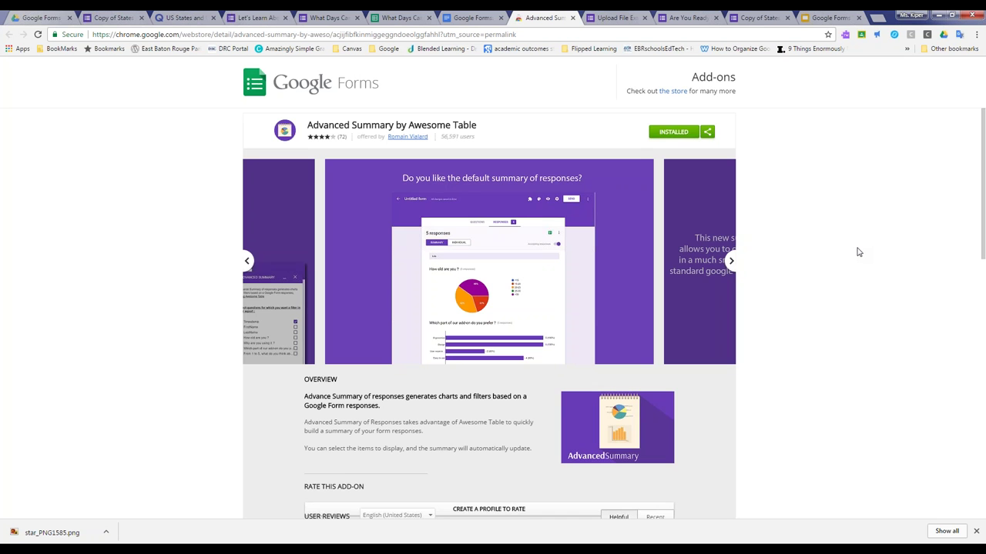
{"action": "scroll", "coordinate": [586, 306], "scroll_direction": "down", "scroll_amount": 2}
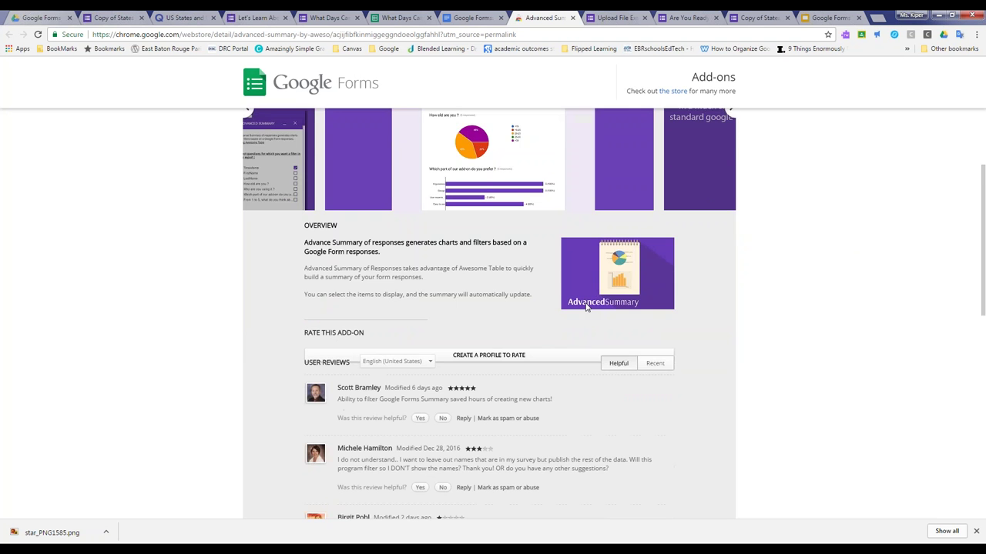
{"action": "scroll", "coordinate": [586, 306], "scroll_direction": "up", "scroll_amount": 2}
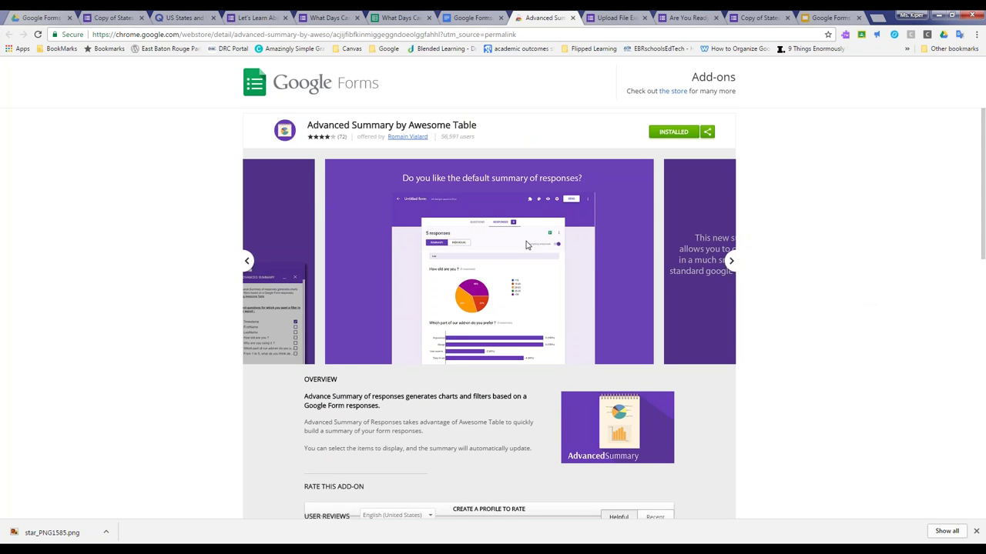
{"action": "scroll", "coordinate": [539, 293], "scroll_direction": "down", "scroll_amount": 1}
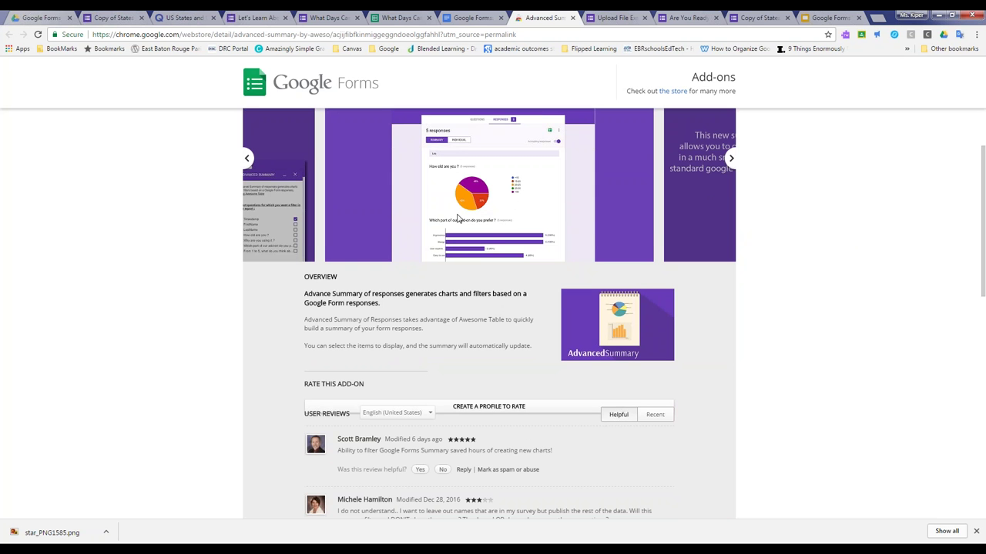
{"action": "scroll", "coordinate": [459, 307], "scroll_direction": "down", "scroll_amount": 2}
{"action": "scroll", "coordinate": [443, 307], "scroll_direction": "up", "scroll_amount": 2}
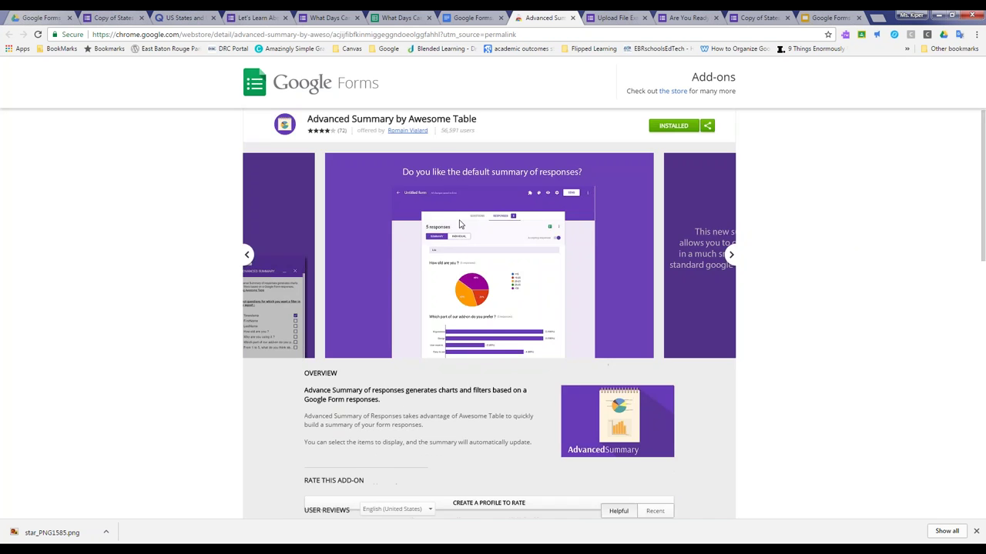
{"action": "key", "text": "ctrl+shift+Tab"}
- Preview the g(Math) for Forms Web Store page from the document link, then close it
{"action": "left_click", "coordinate": [408, 291]}
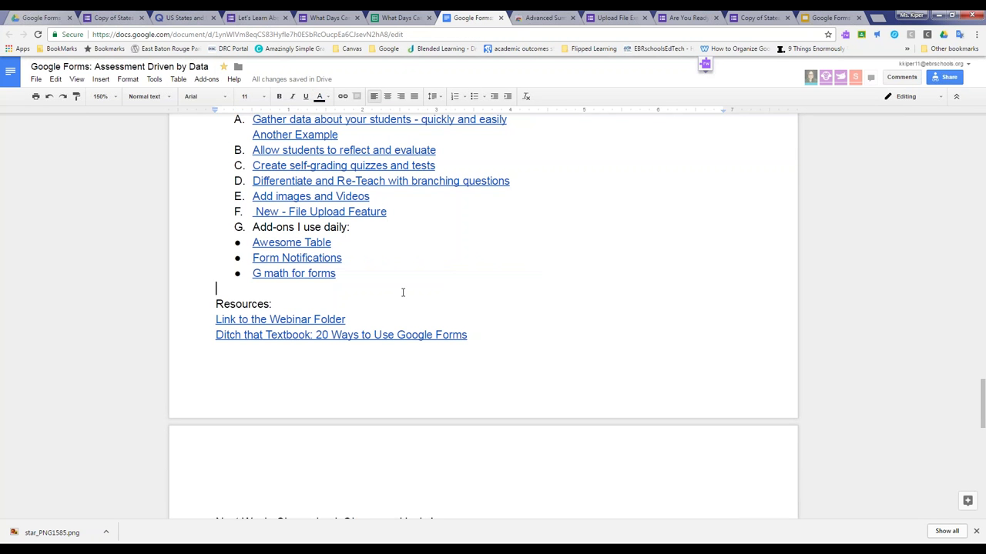
{"action": "left_click", "coordinate": [310, 273]}
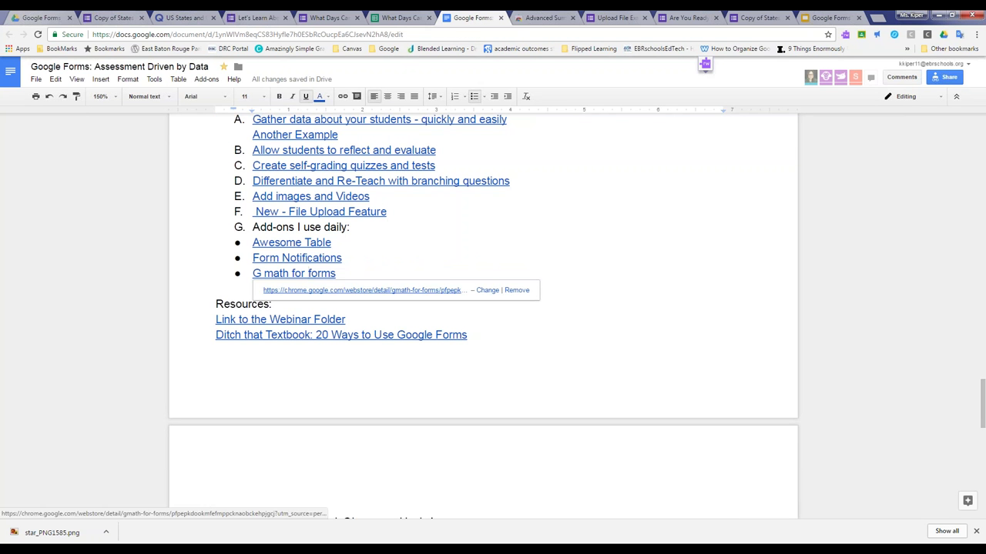
{"action": "left_click", "coordinate": [324, 290]}
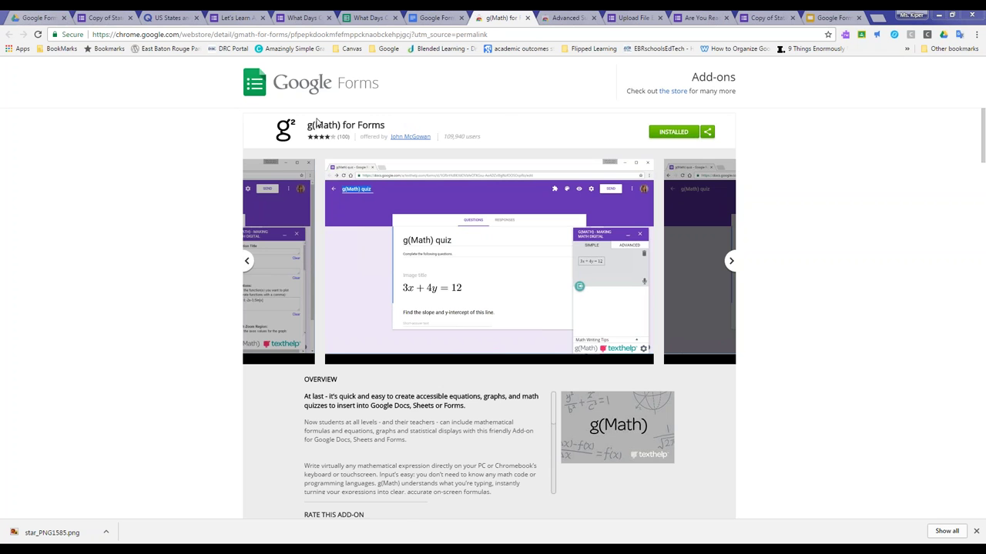
{"action": "left_click", "coordinate": [529, 19]}
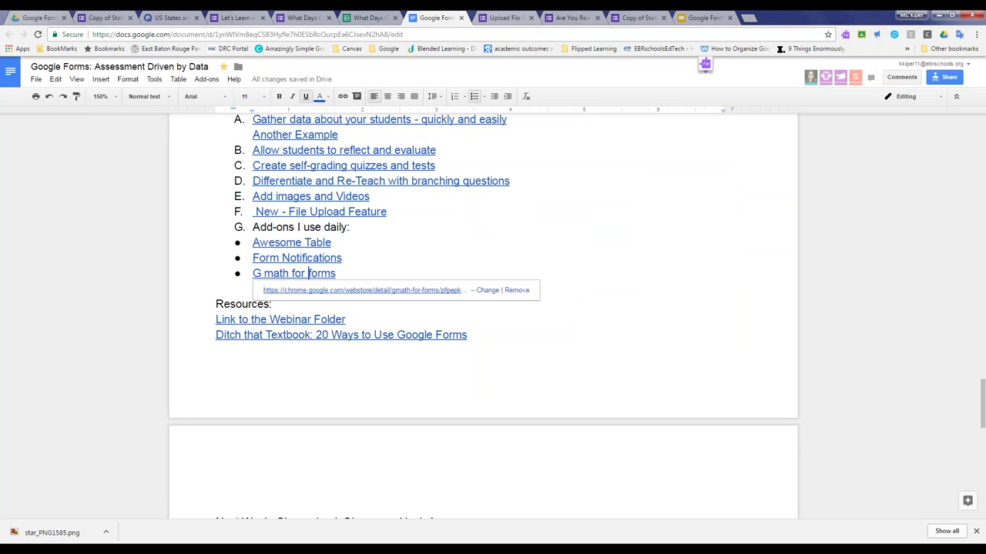
- Close the What Days Can You Meet? and extra form-responses tabs, returning to the document
{"action": "left_click", "coordinate": [339, 380]}
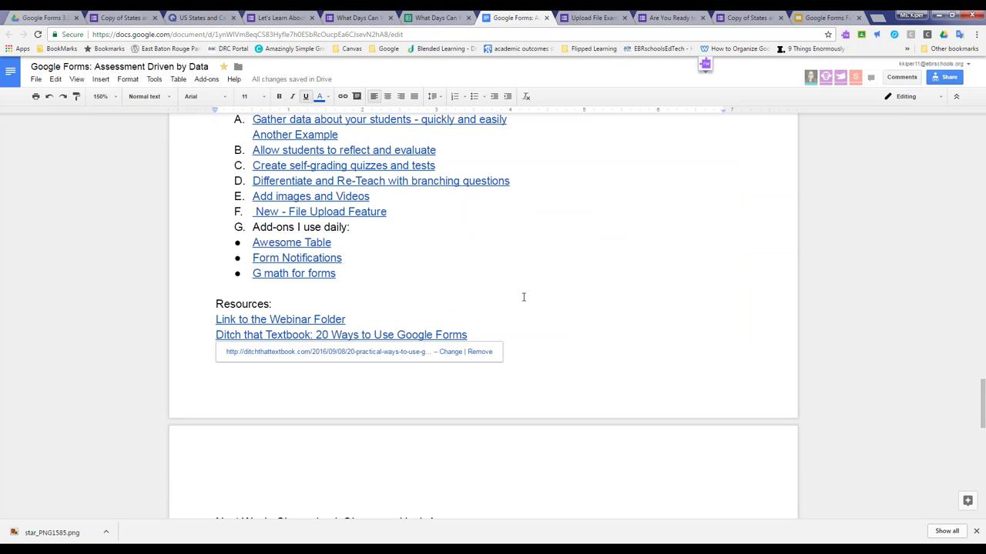
{"action": "left_click", "coordinate": [474, 307]}
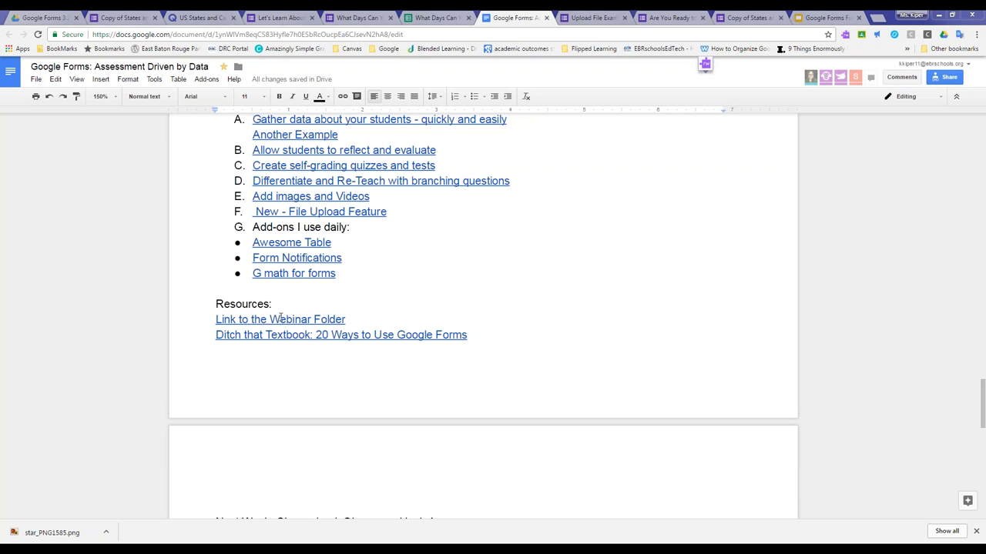
{"action": "left_click", "coordinate": [390, 18]}
{"action": "left_click", "coordinate": [300, 17]}
{"action": "left_click", "coordinate": [312, 17]}
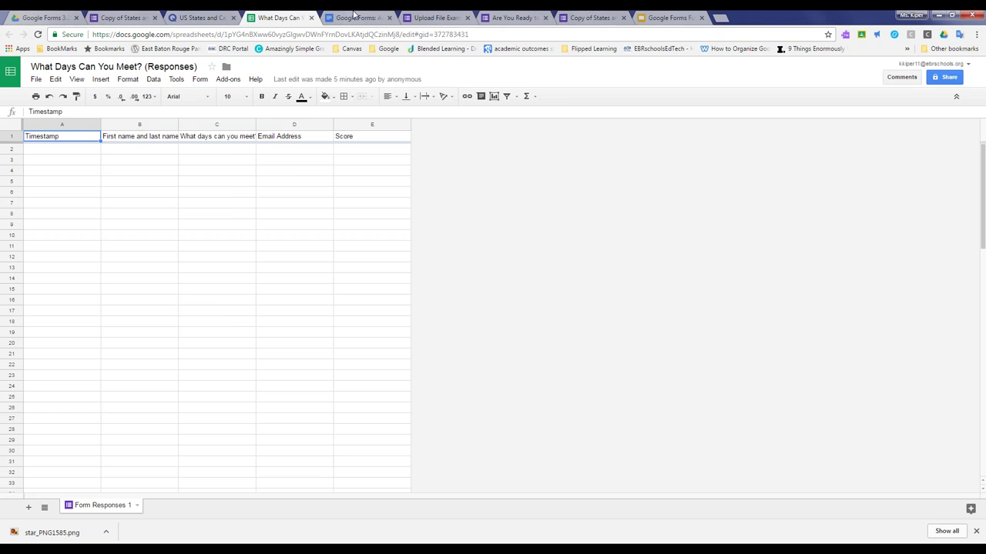
{"action": "left_click", "coordinate": [350, 17]}
{"action": "left_click", "coordinate": [282, 335]}
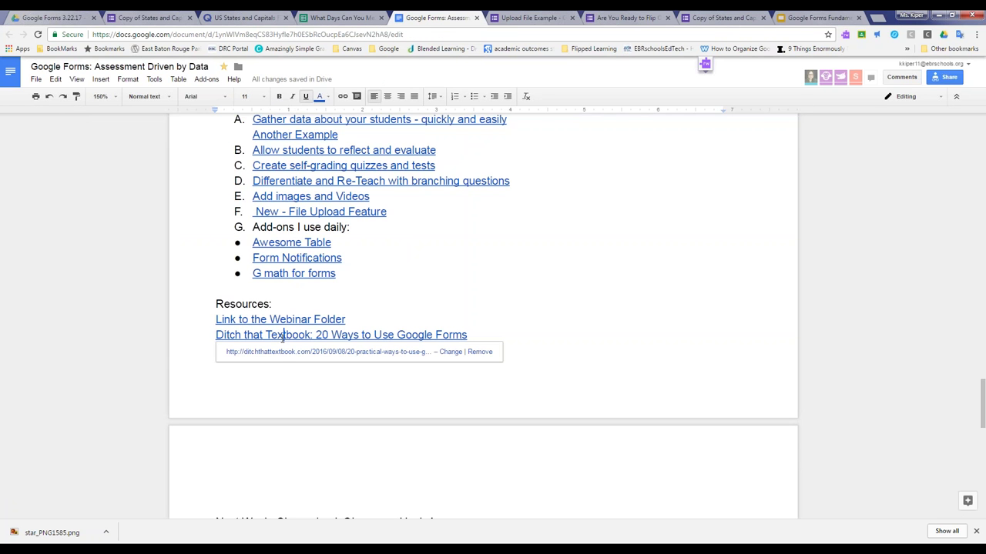
- Open the Ditch That Textbook article '20 practical ways to use Google Forms in class'
{"action": "left_click", "coordinate": [283, 354]}
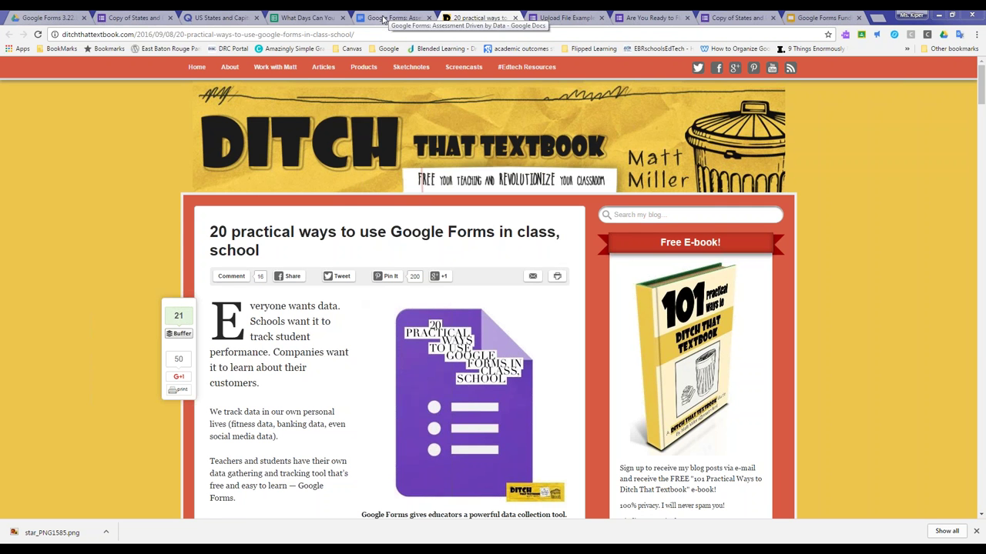
- Close the Upload File Example, Are You Ready, both States and Capitals, and Quizlet tabs
{"action": "left_click", "coordinate": [600, 17]}
{"action": "left_click", "coordinate": [602, 18]}
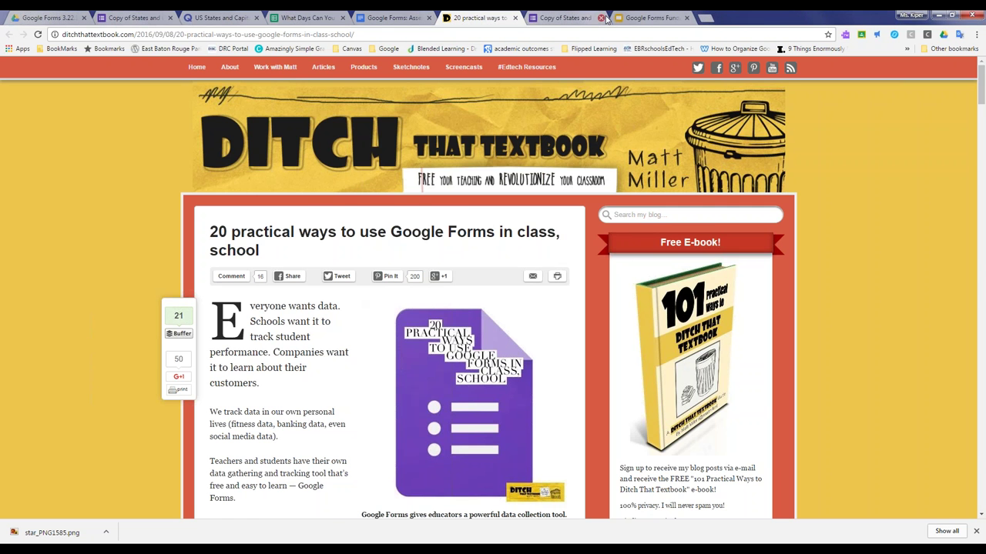
{"action": "left_click", "coordinate": [601, 18]}
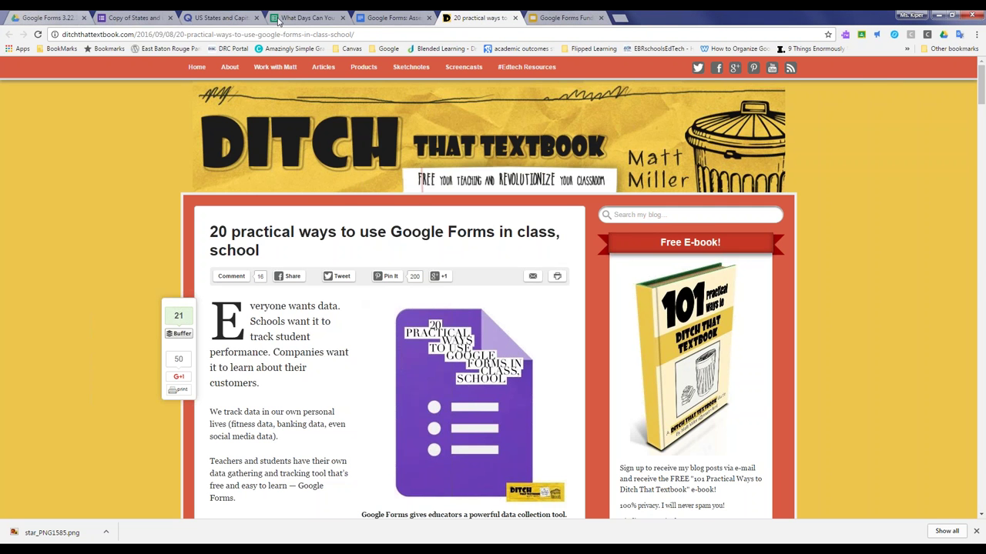
{"action": "left_click", "coordinate": [134, 17]}
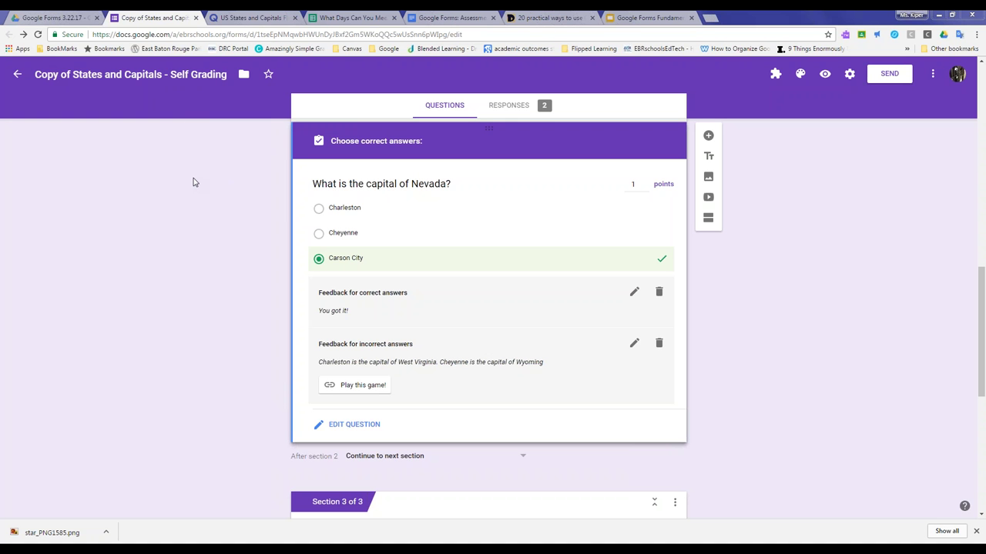
{"action": "left_click", "coordinate": [197, 18]}
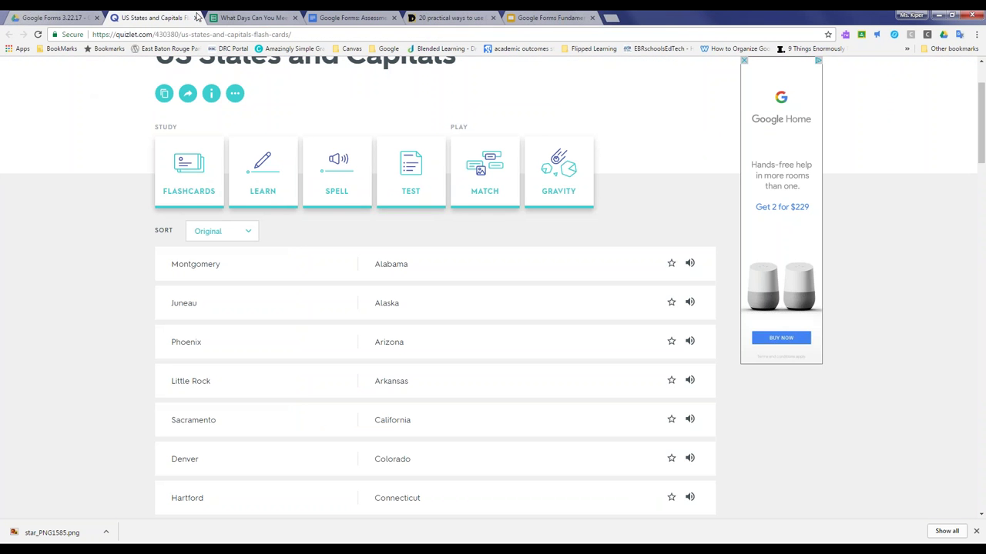
{"action": "left_click", "coordinate": [196, 17]}
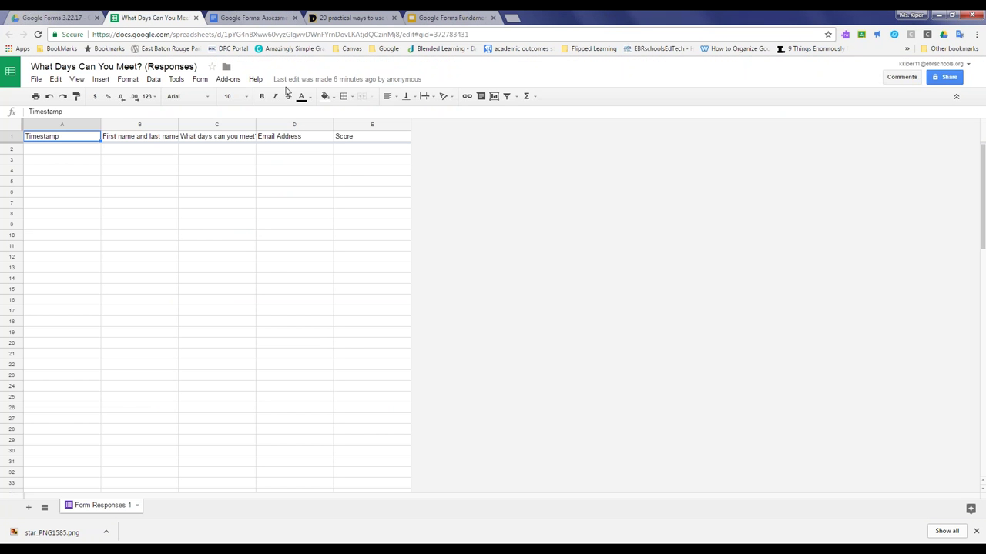